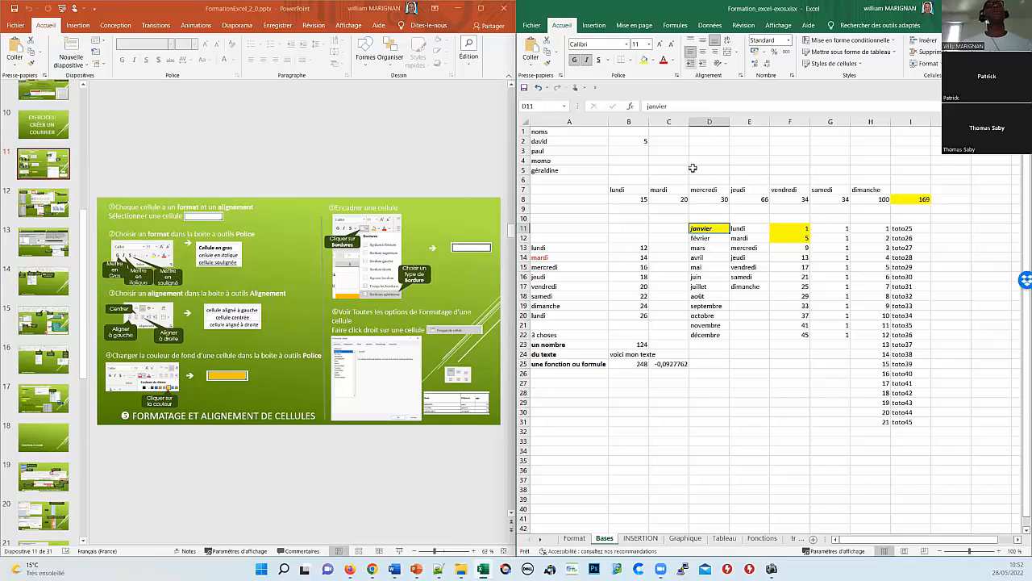
Step: Try centred and right alignment on janvier in D11, then drag row 11 much taller
click(702, 51)
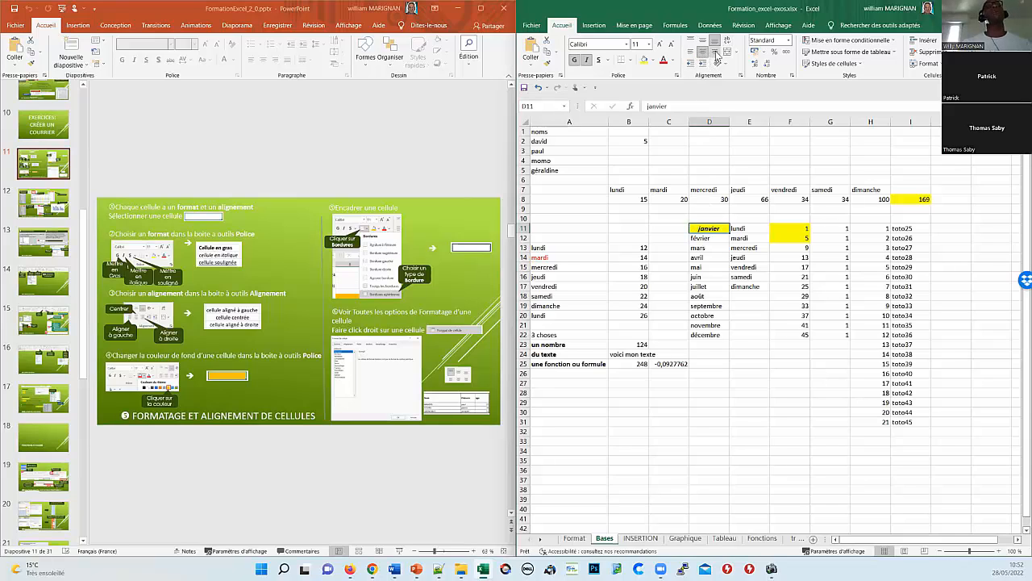
click(716, 53)
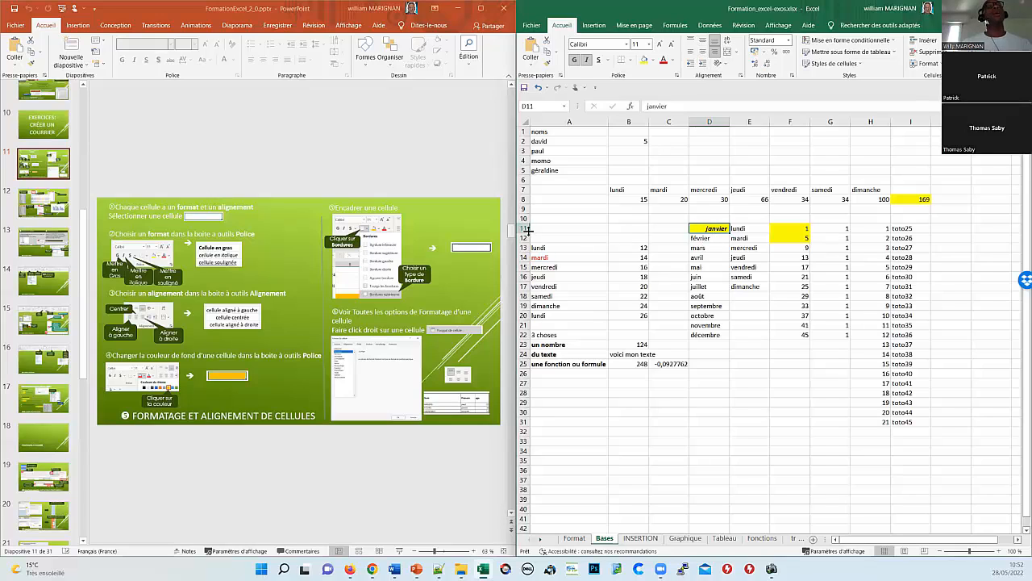
drag(529, 233, 528, 287)
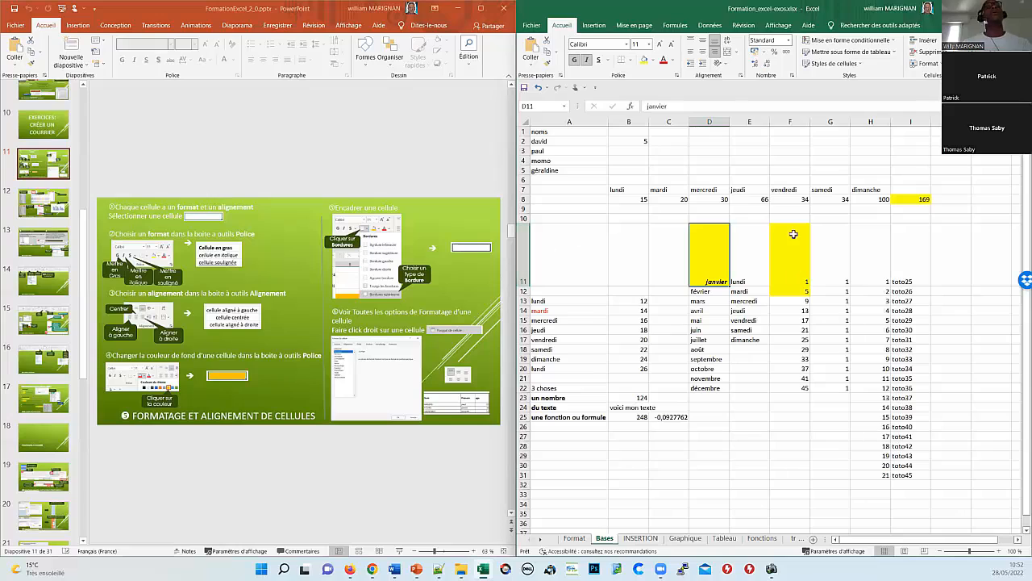
Step: Cycle janvier's horizontal and vertical alignment, ending right-aligned at the bottom of D11
click(691, 51)
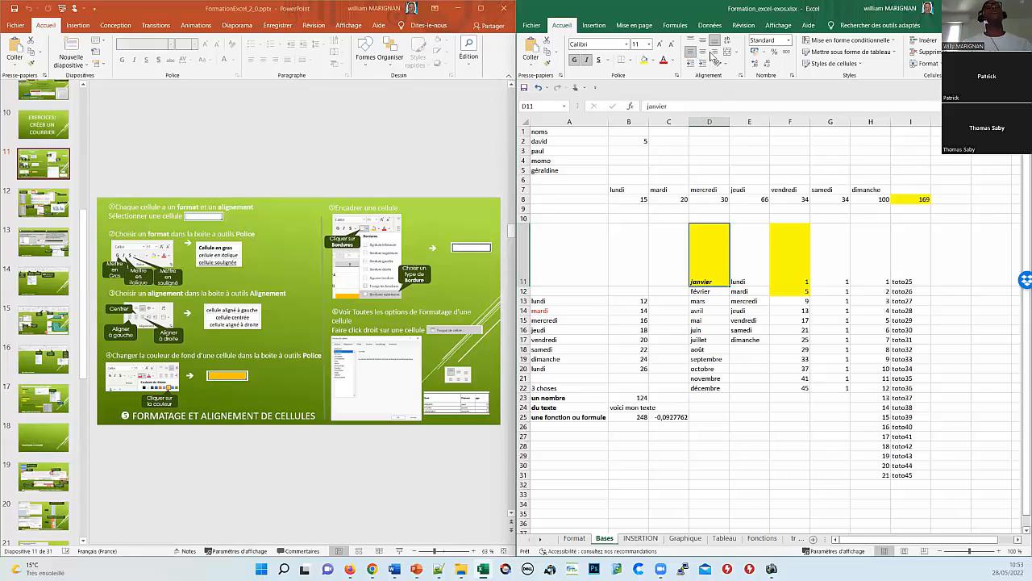
click(702, 52)
click(713, 51)
click(703, 44)
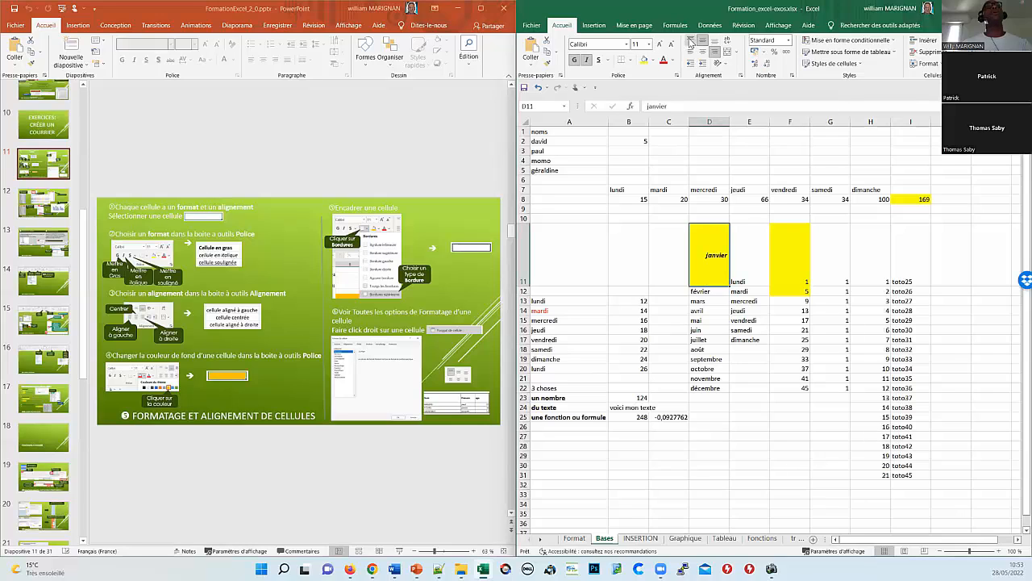
click(691, 40)
click(714, 40)
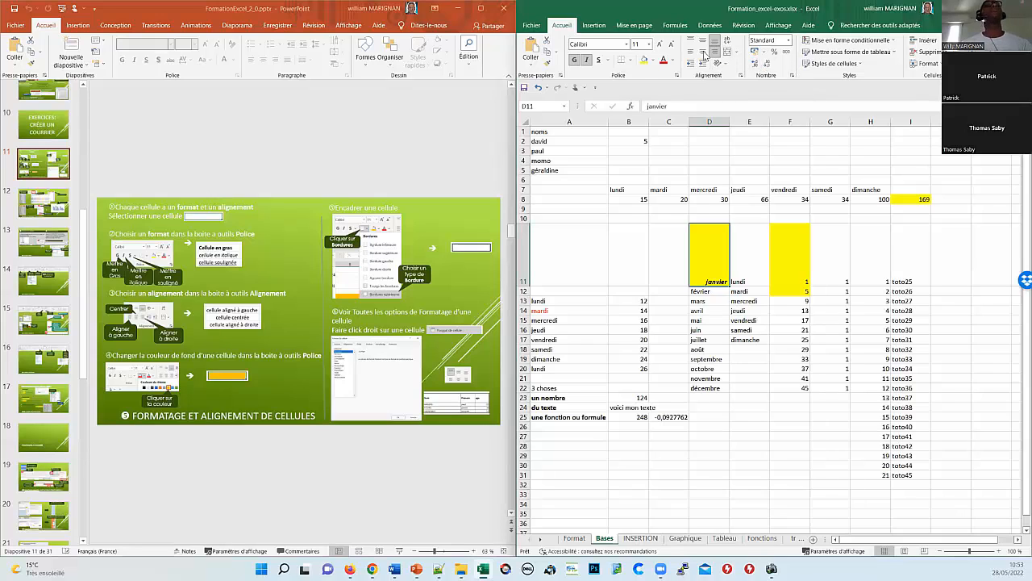
Step: Try a border on the janvier cell, then undo back to row 11's normal height
click(631, 60)
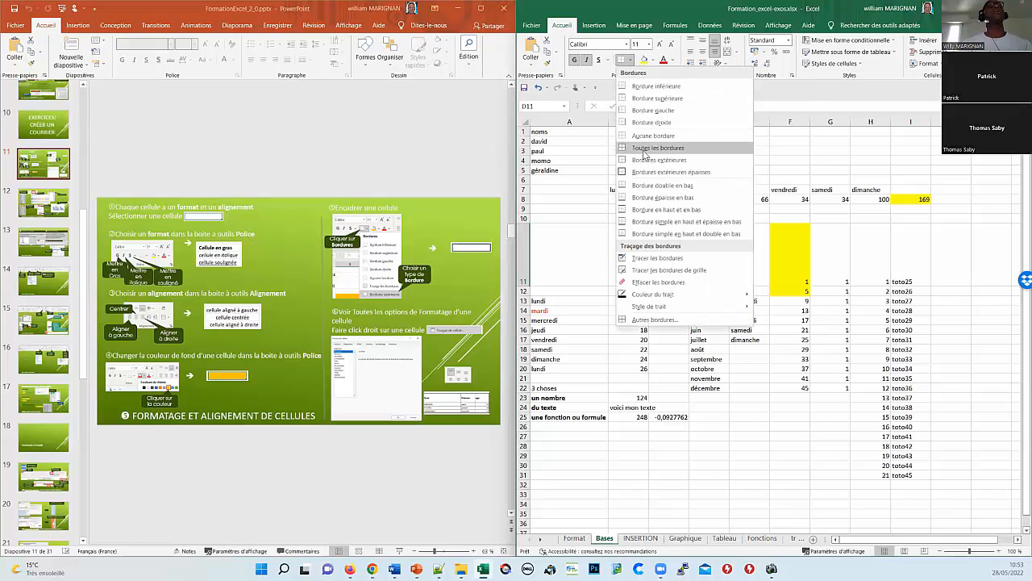
click(659, 173)
click(734, 378)
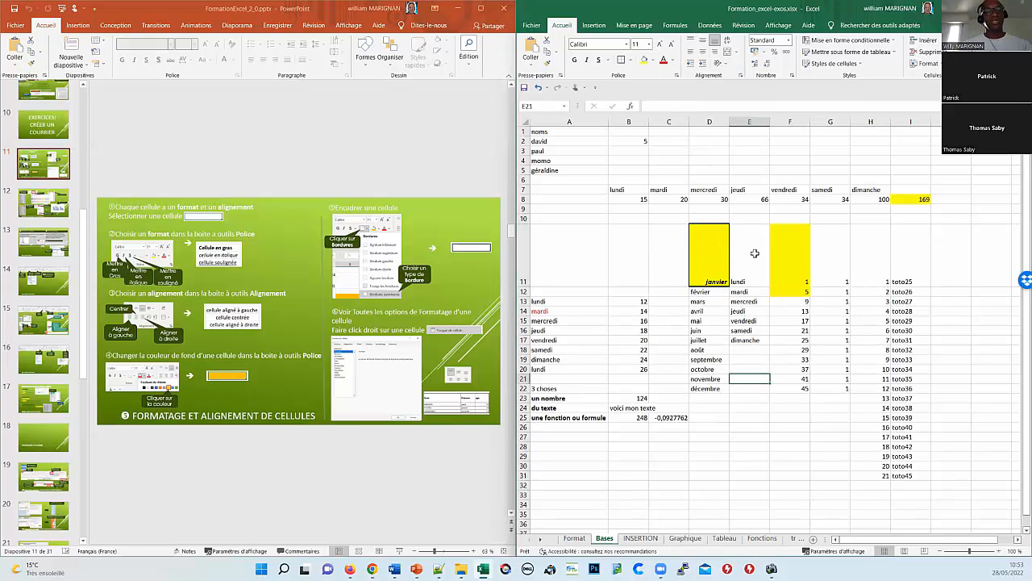
key(ctrl+z)
key(ctrl+z)
key(ctrl+z)
key(ctrl+z)
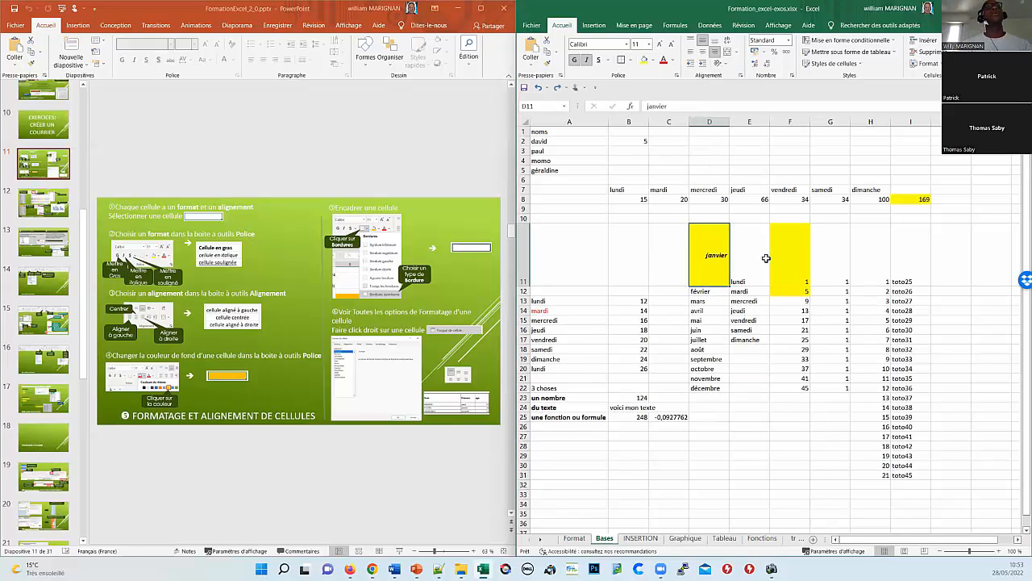
key(ctrl+z)
key(ctrl+z)
key(ctrl+z)
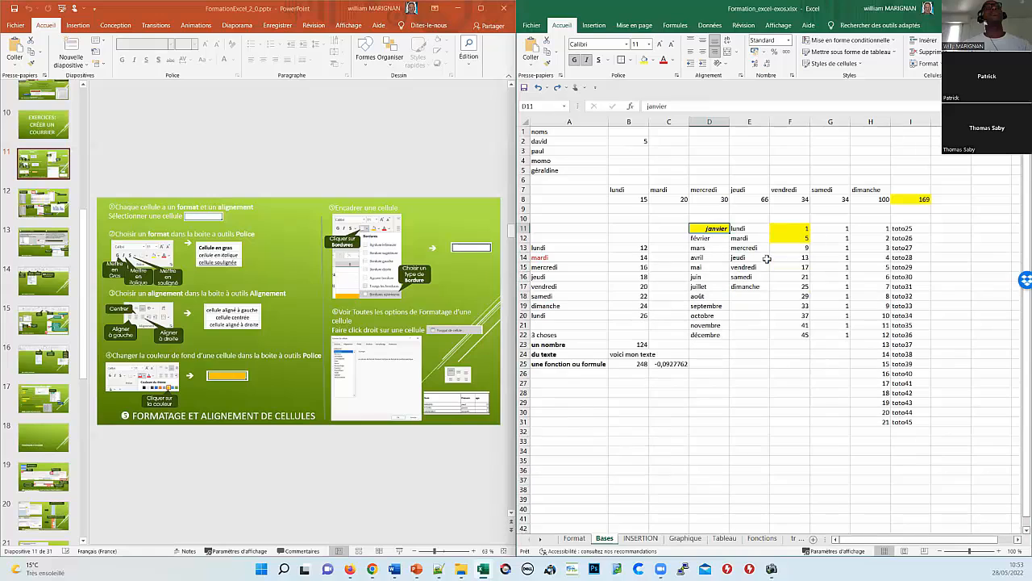
Step: Apply Toutes les bordures to the month-and-day list D12:E22
click(629, 226)
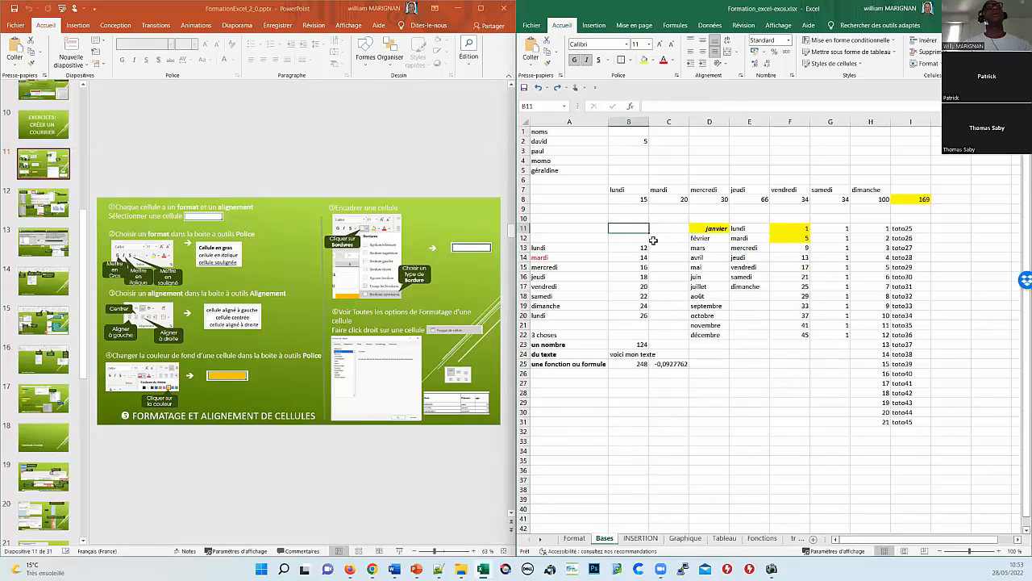
click(623, 246)
click(697, 238)
drag(760, 248, 758, 335)
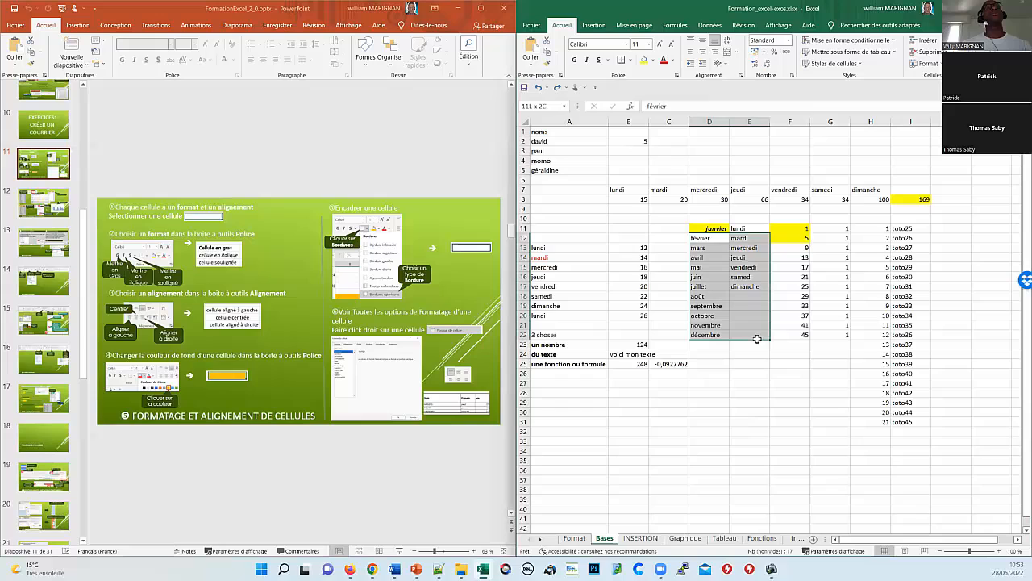
click(632, 61)
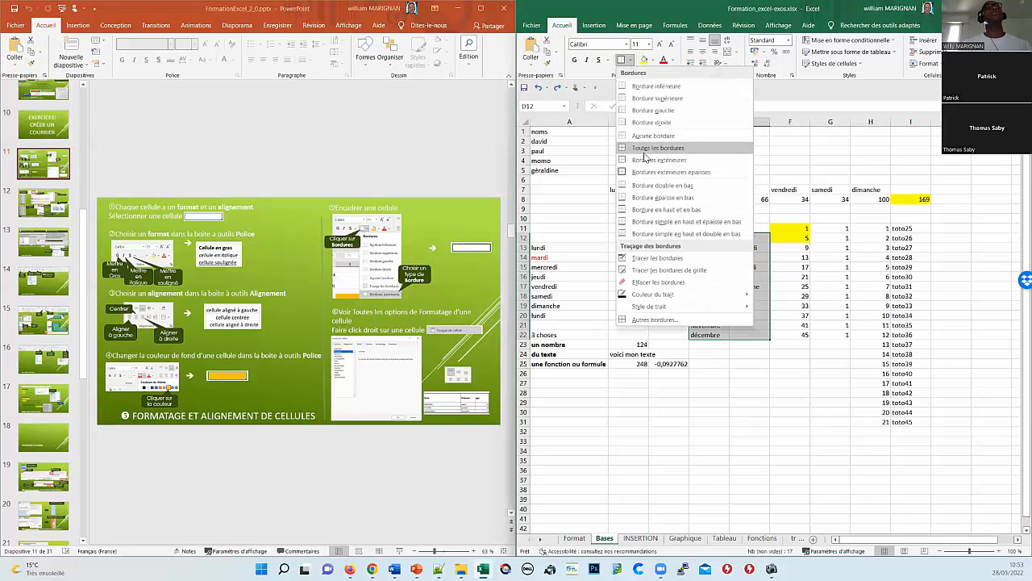
click(653, 148)
click(791, 402)
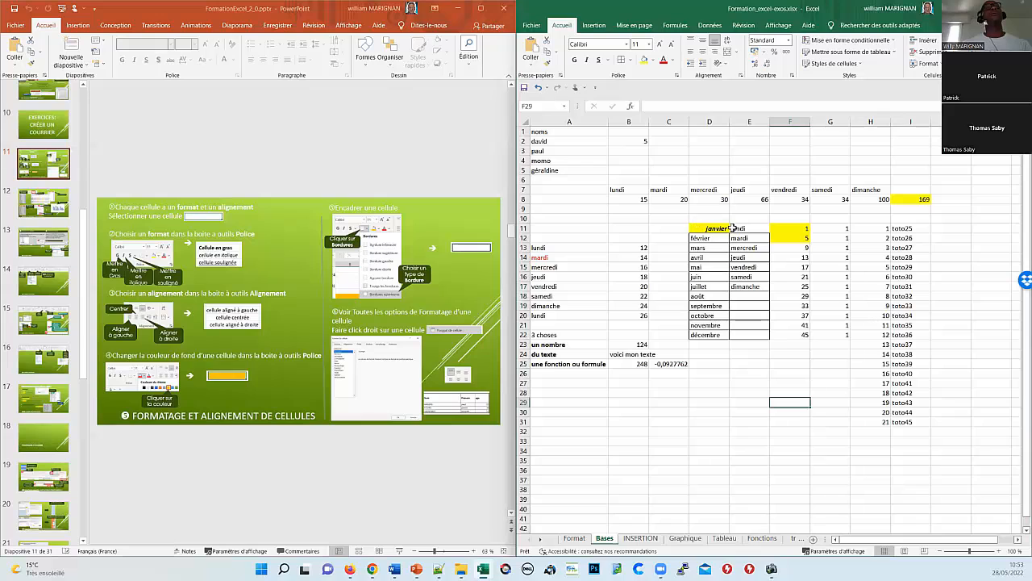
Step: Give the header cells D11:E11 a Bordures extérieures épaisses outline
drag(732, 228, 752, 228)
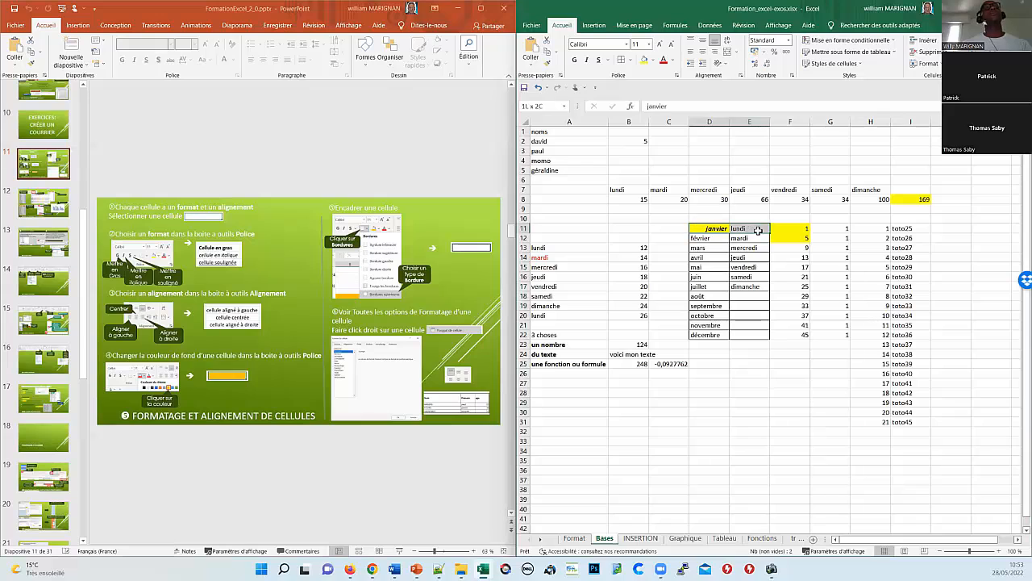
click(631, 62)
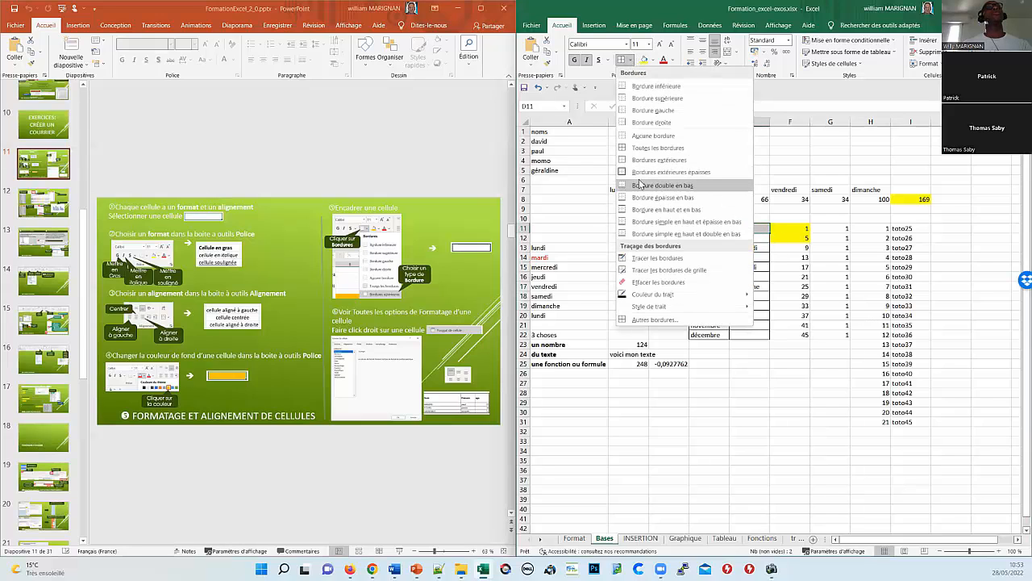
click(645, 172)
click(789, 393)
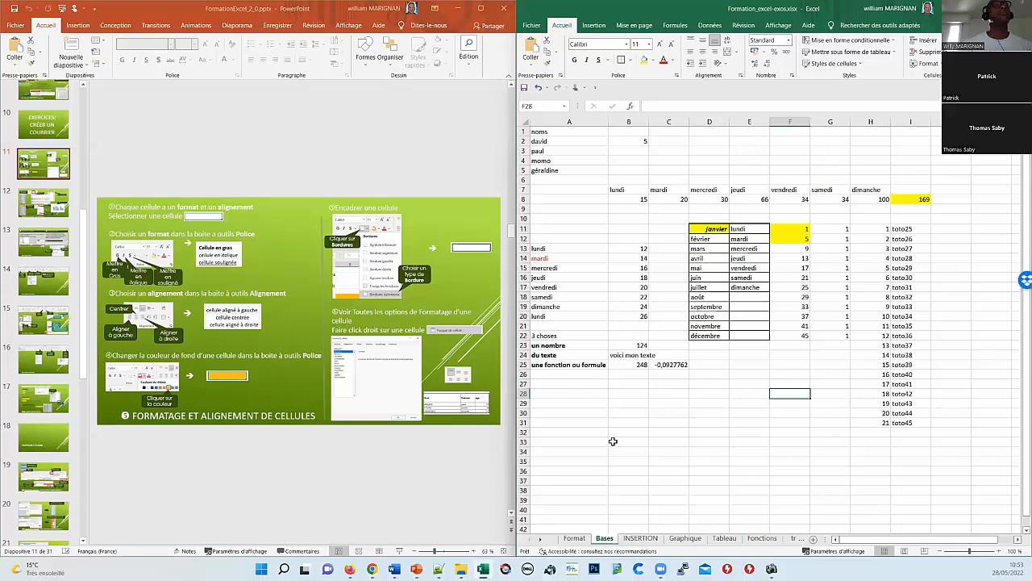
click(566, 393)
right_click(579, 395)
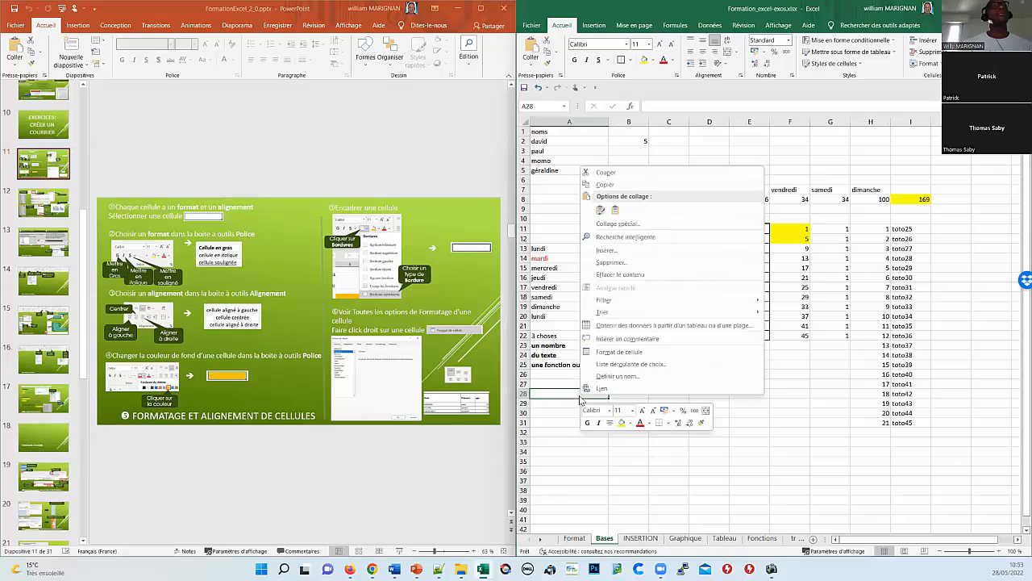
click(644, 353)
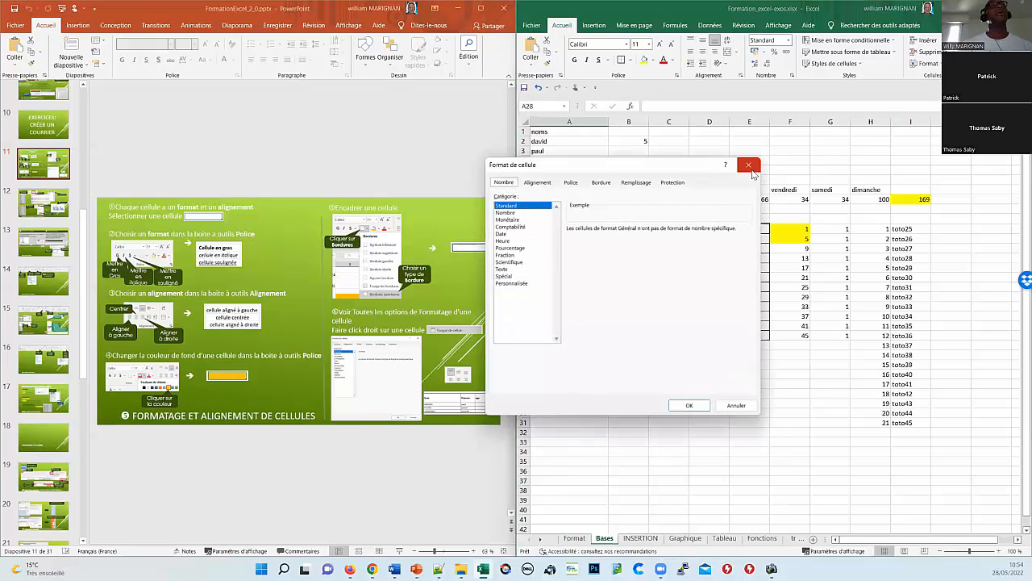
click(515, 212)
click(519, 220)
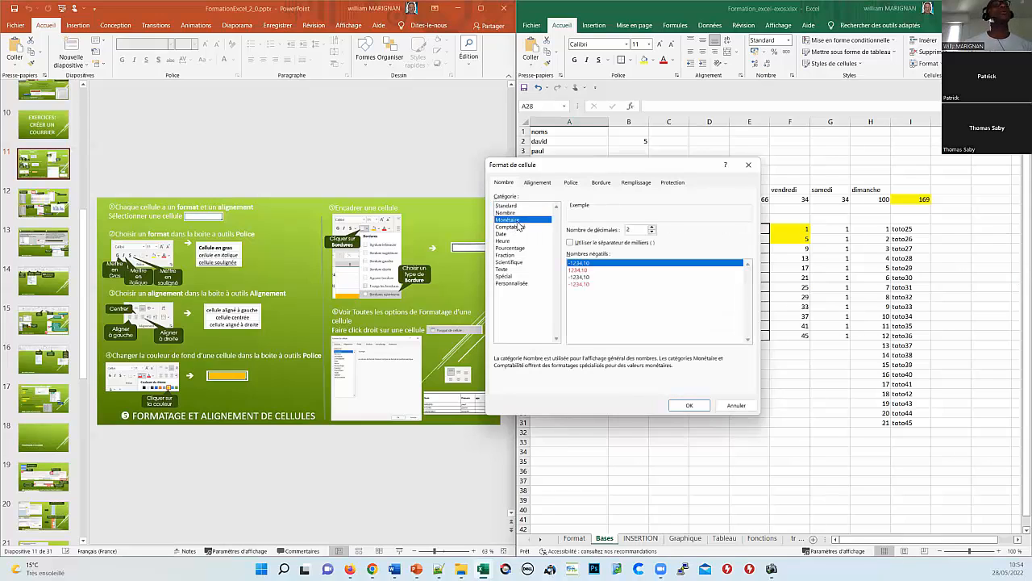
click(516, 227)
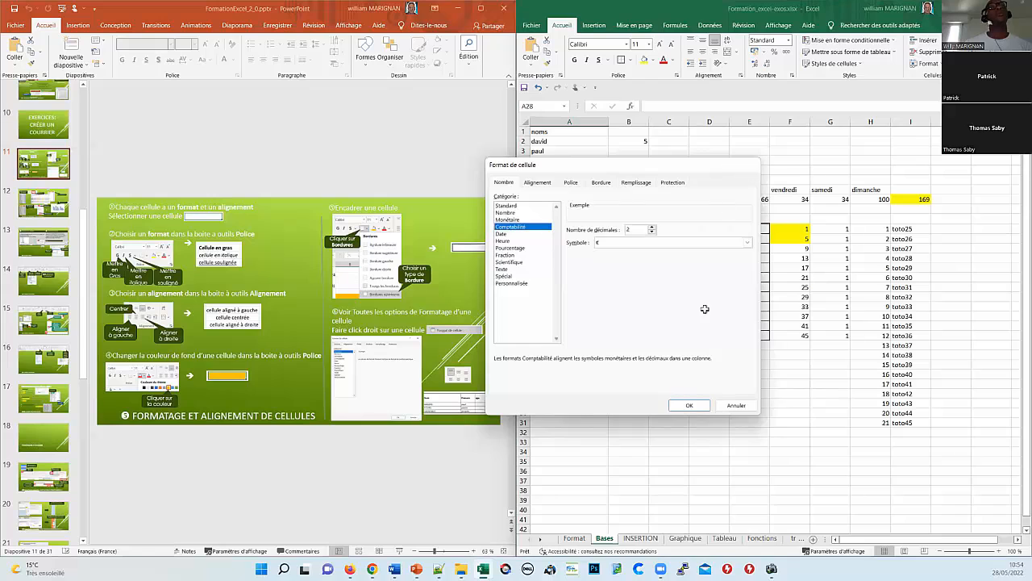
click(749, 165)
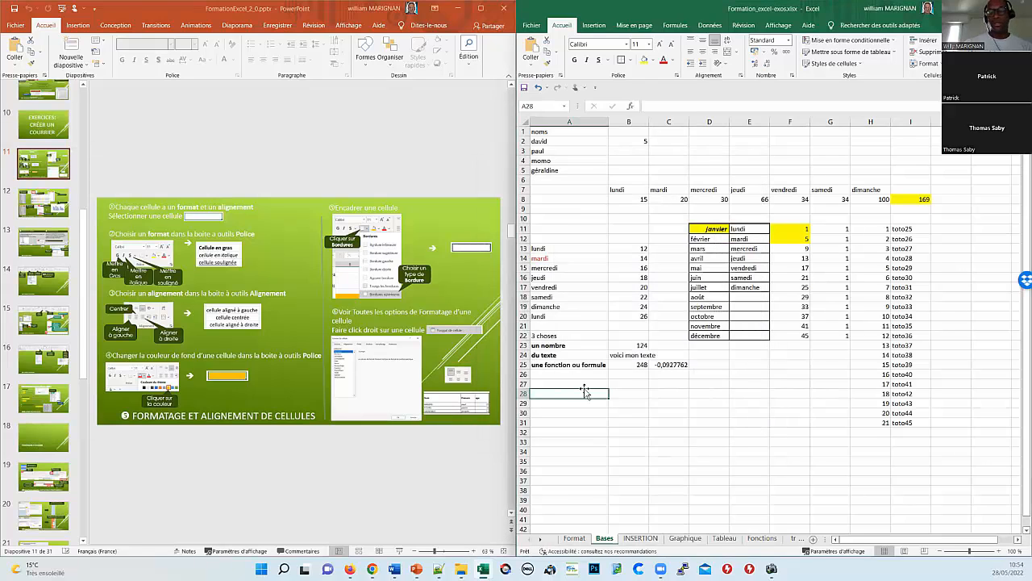
Step: Enter 10 in A28 and give the cell the Texte format so it stays left-aligned
text(10)
key(Return)
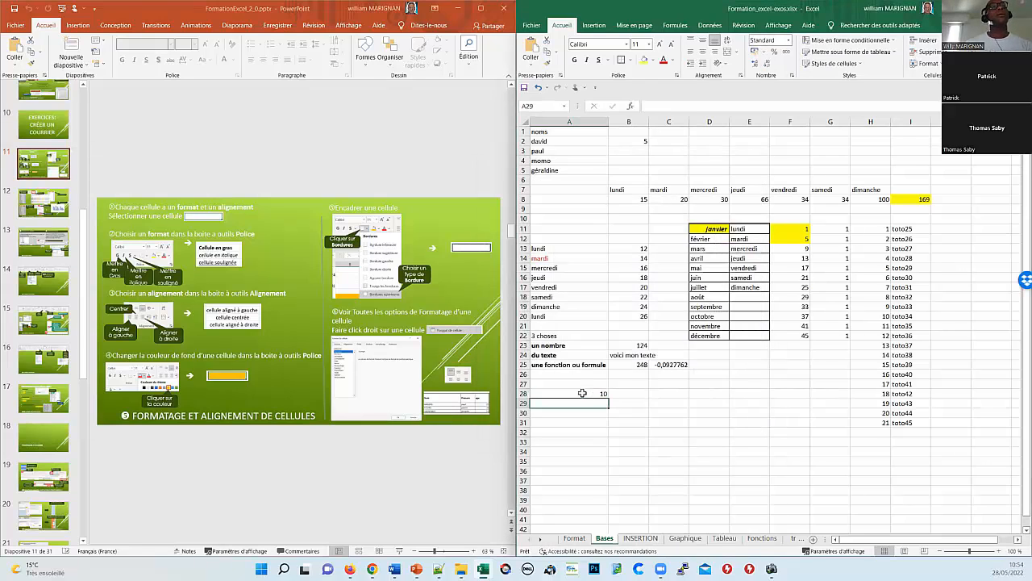
click(597, 395)
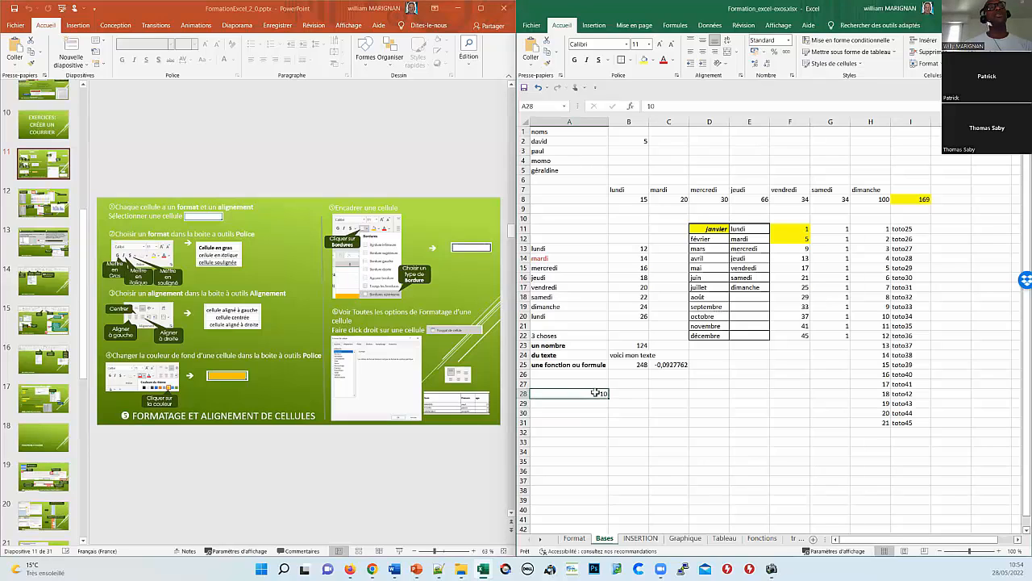
right_click(597, 396)
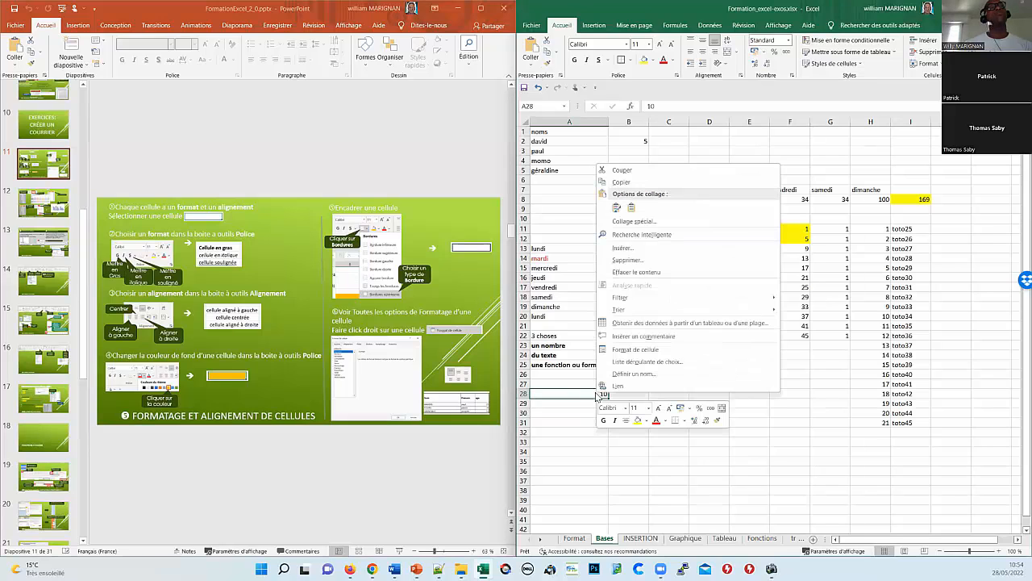
click(644, 352)
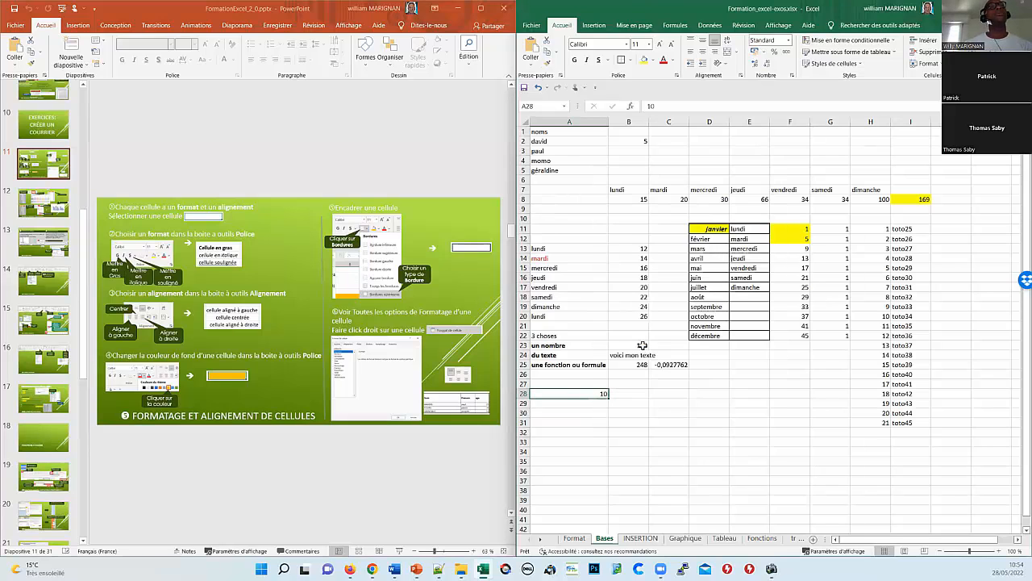
click(518, 210)
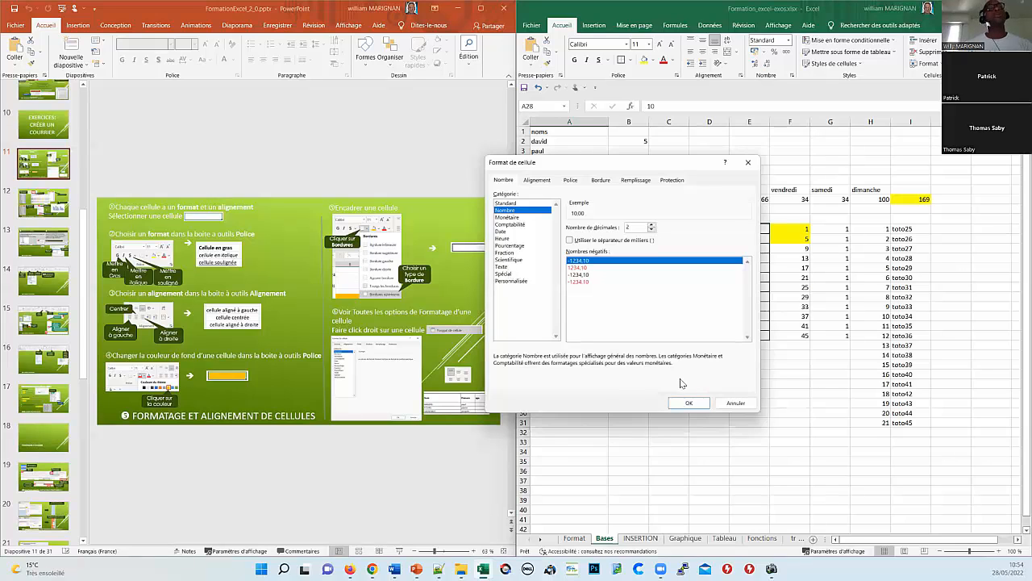
click(502, 267)
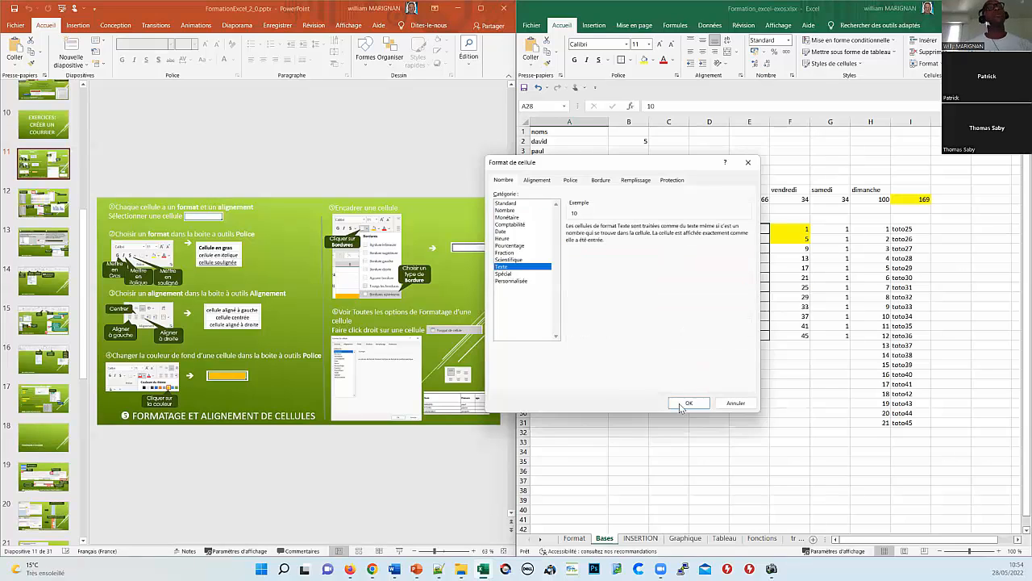
key(Return)
click(627, 394)
text(+)
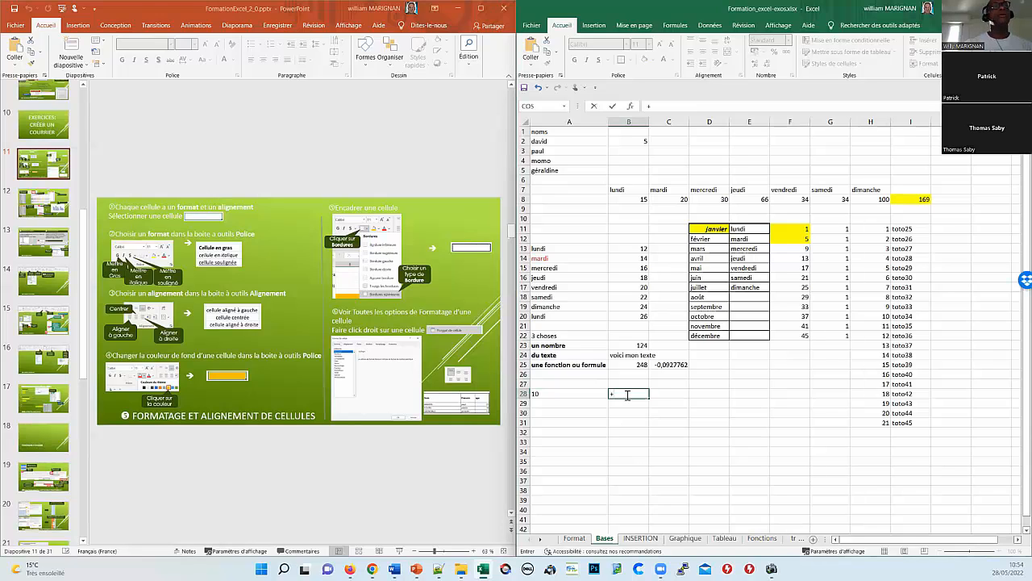
Step: Cancel the stray entry and write the formula =A28*2 in B28
key(Escape)
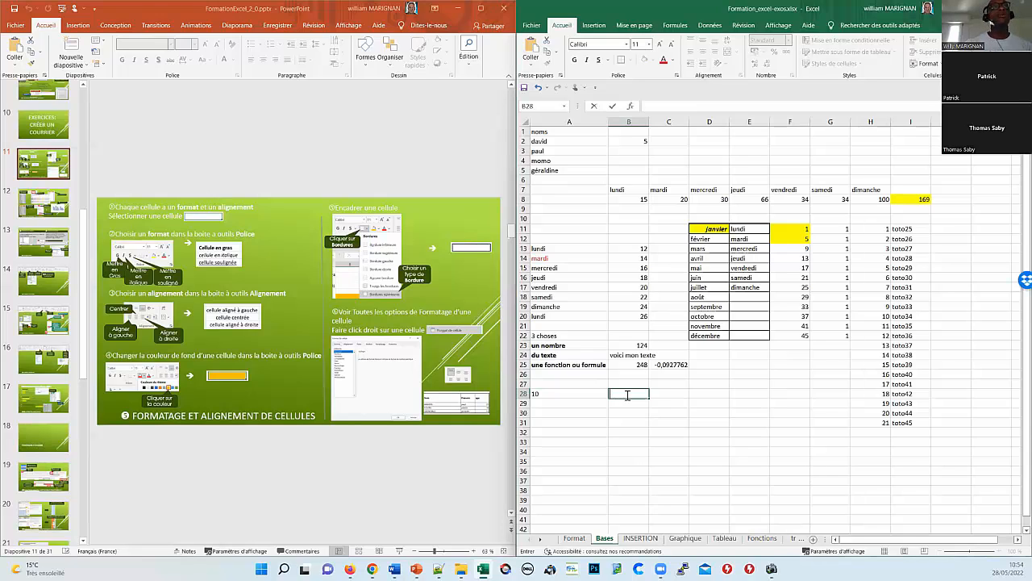
text(=)
key(Left)
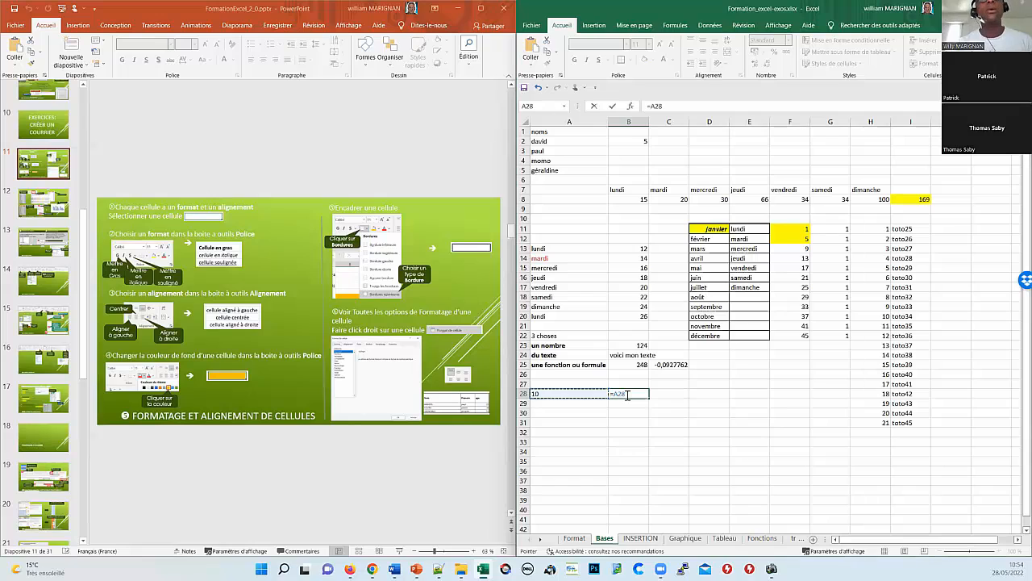
text(*2)
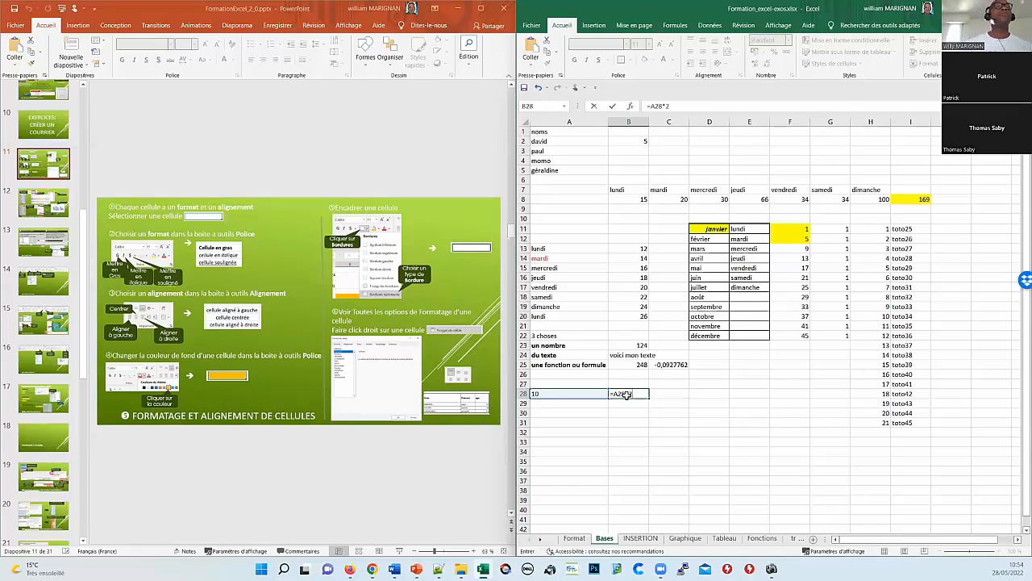
key(Up)
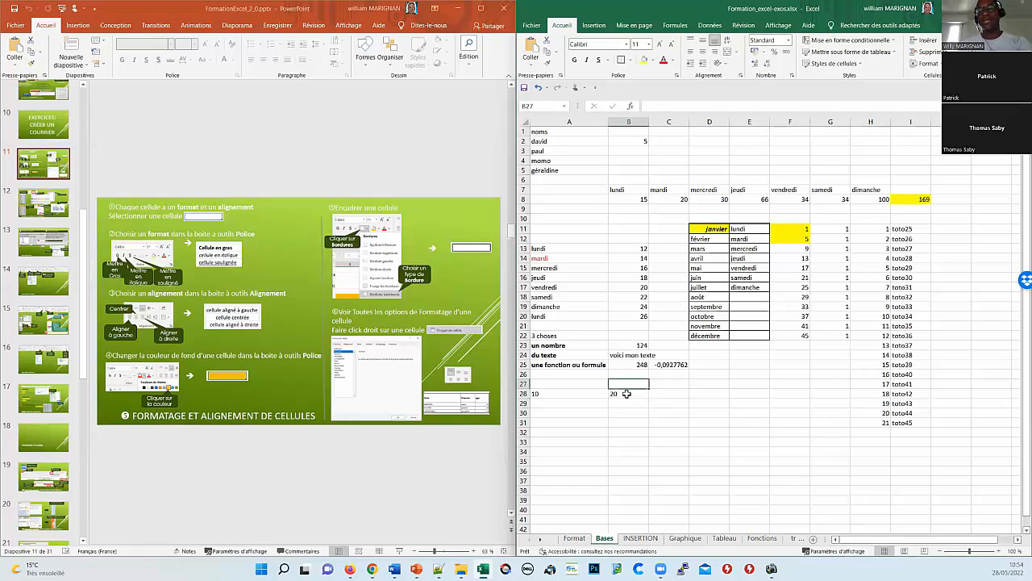
Step: Delete the =A28*2 formula so B28 is empty again
click(627, 394)
key(BackSpace)
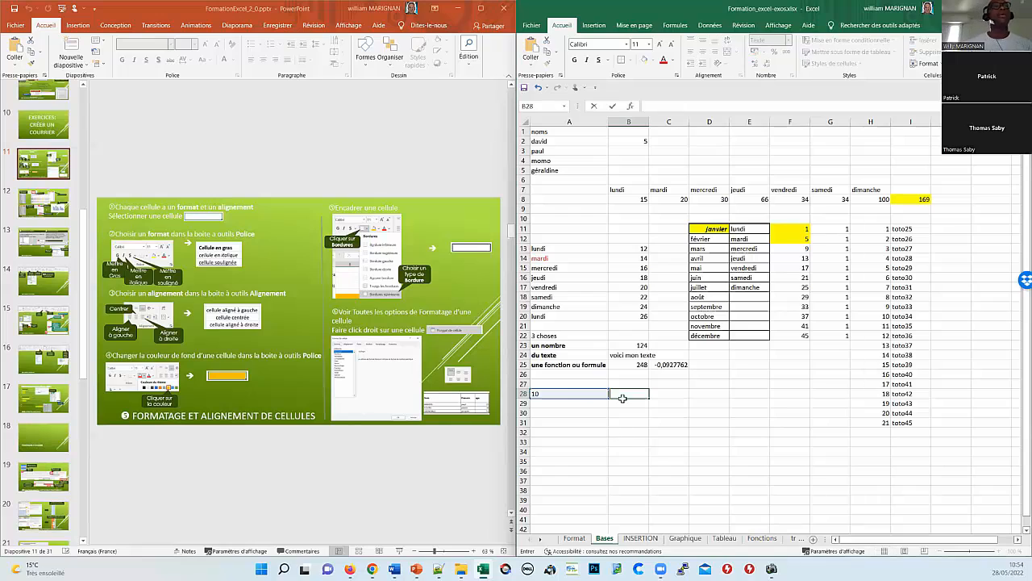
key(Escape)
click(567, 402)
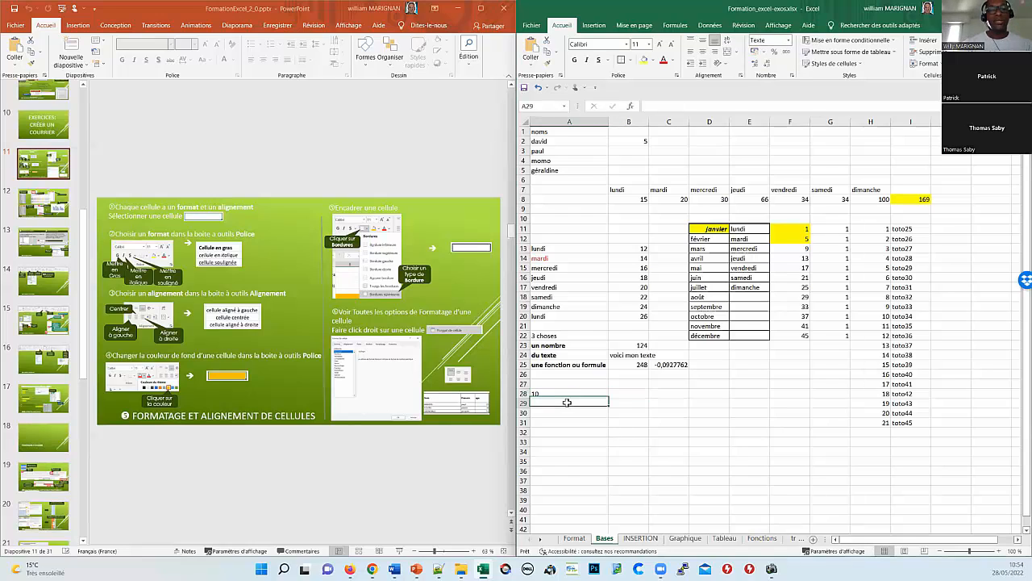
Step: Type 23/05/2022 into A29, fixing the typos before confirming
text(23)
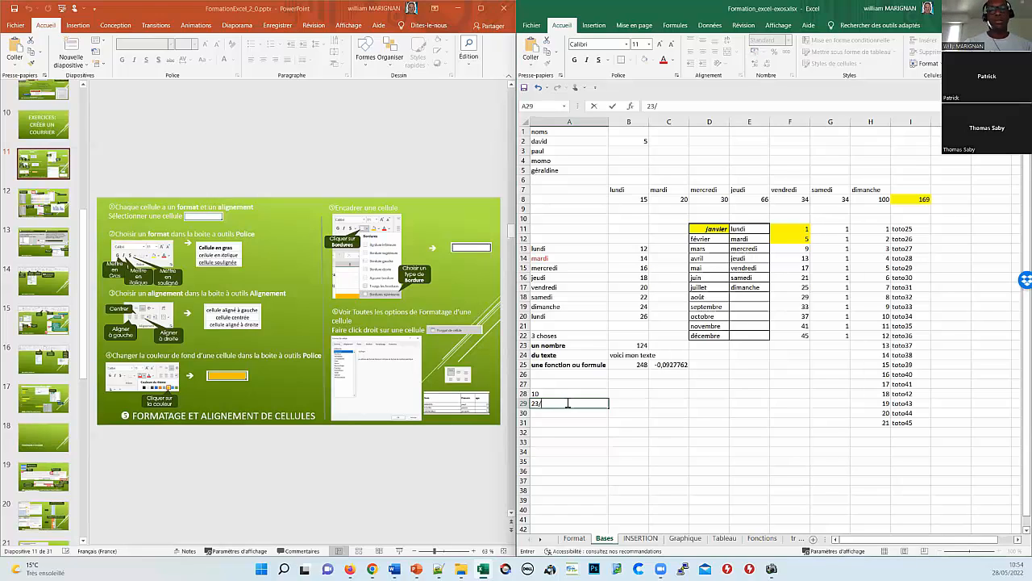
text(/à(:)
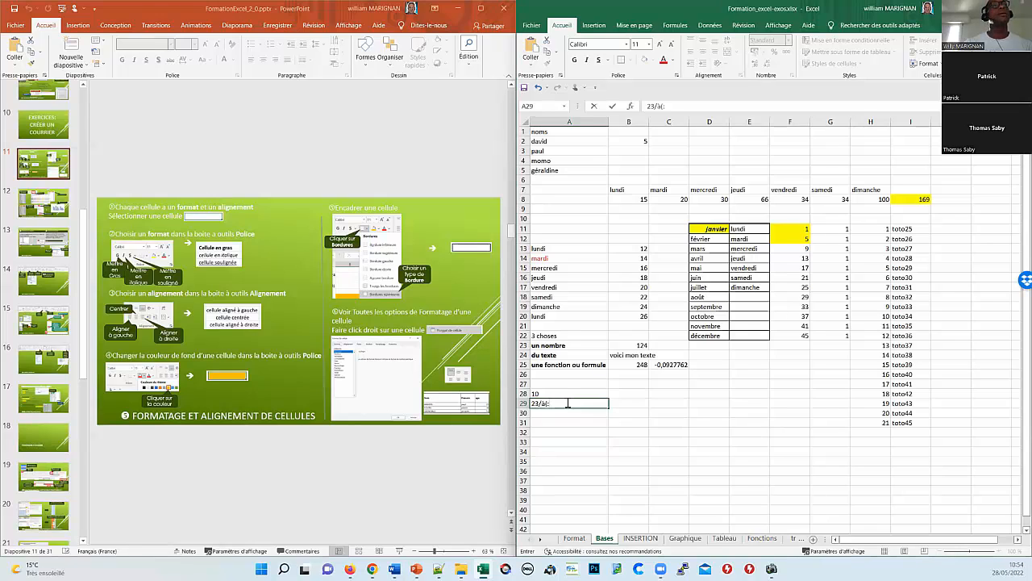
key(BackSpace)
key(BackSpace)
key(BackSpace)
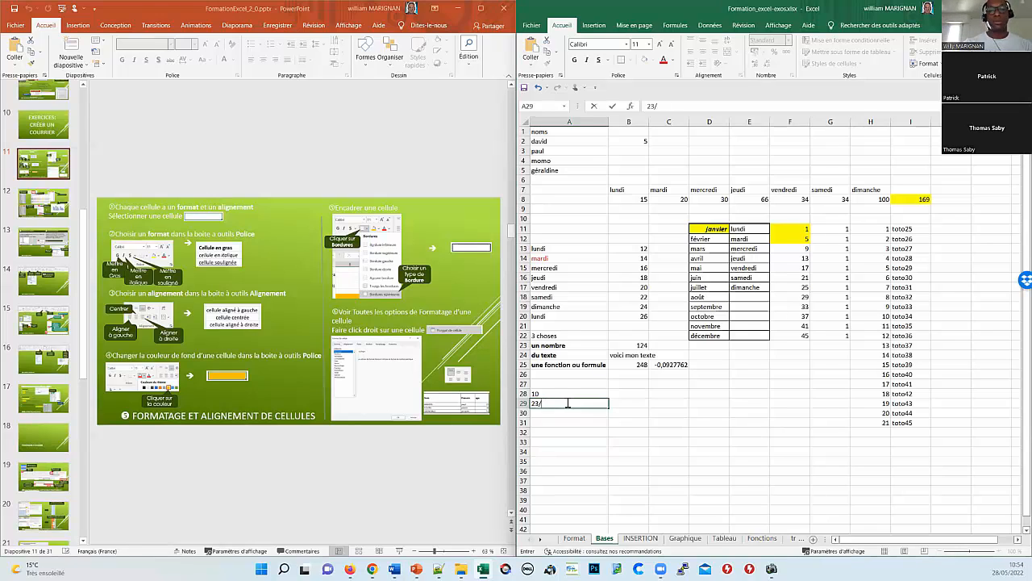
text(05:)
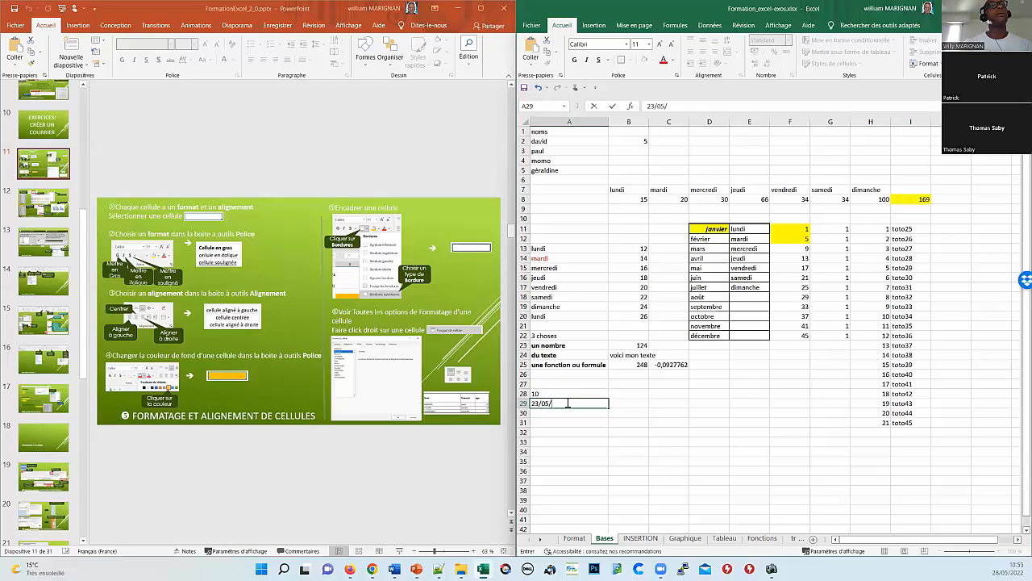
text(2022)
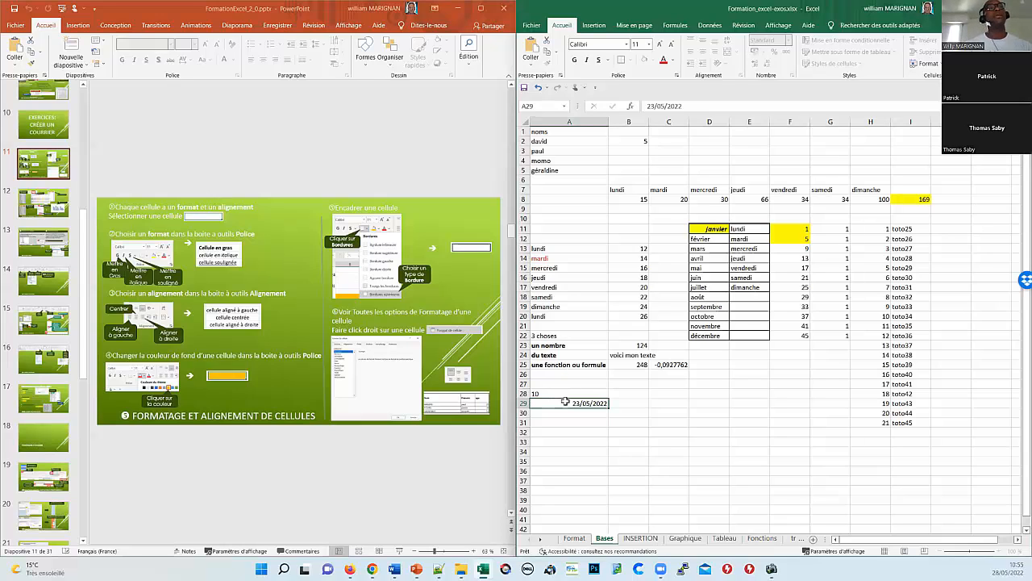
key(Return)
Step: Apply the long Date format *mercredi 14 mars 2012 so A29 reads lundi 23 mai 2022
right_click(567, 406)
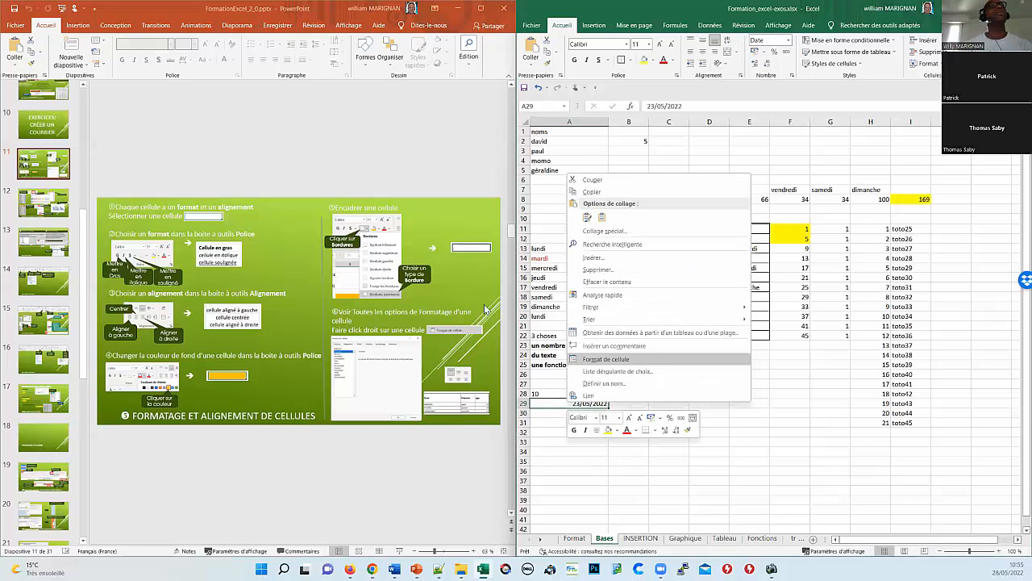
key(Return)
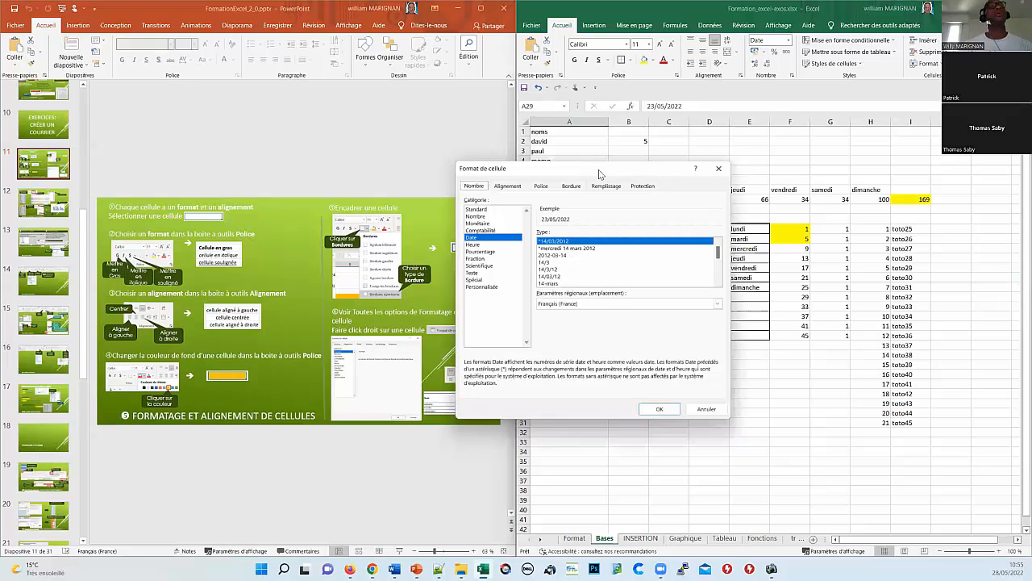
key(Down)
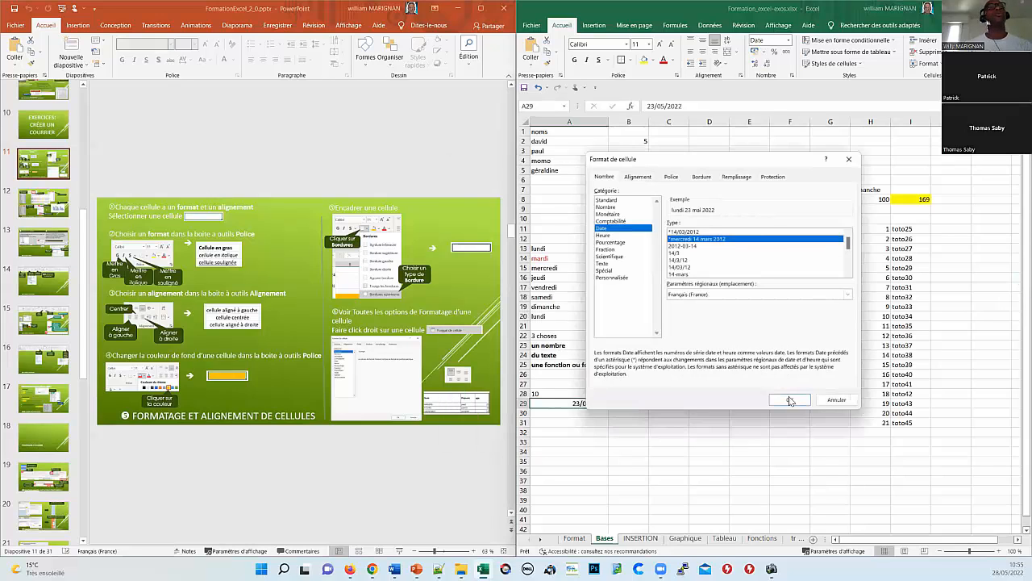
click(790, 401)
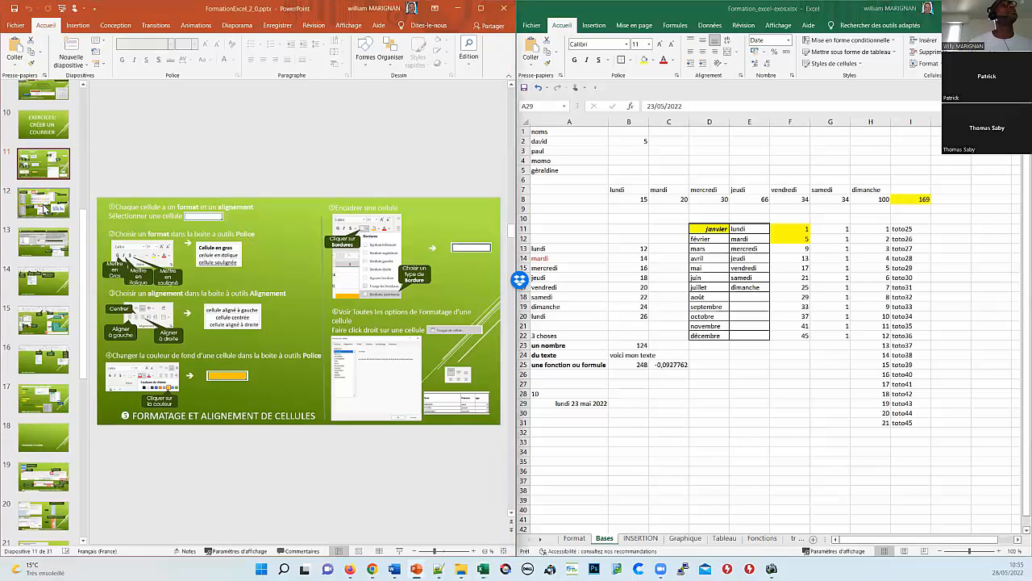
Step: Move the presentation to slide 12 and point out the number, text and formula rows, then select C23
click(48, 211)
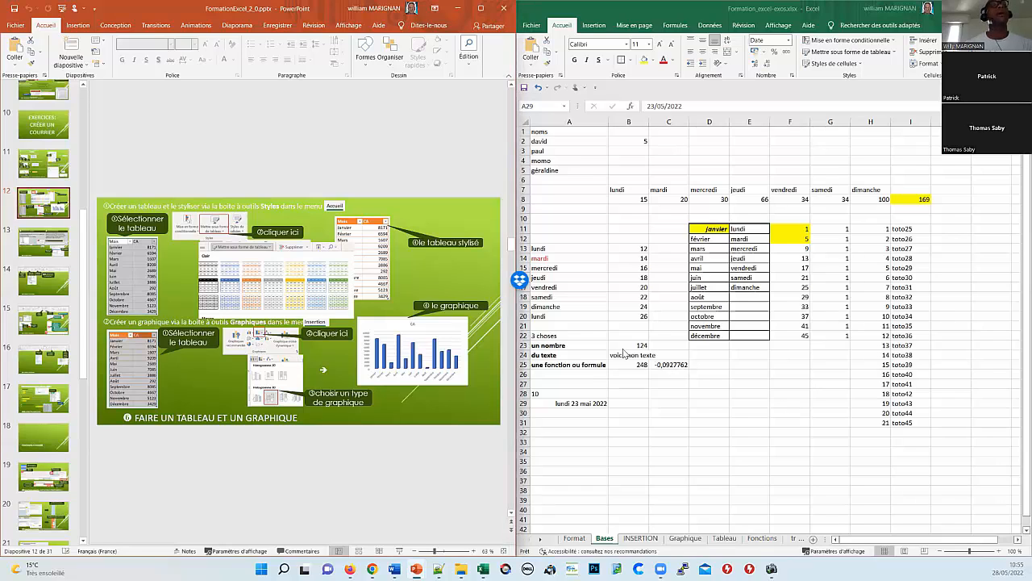
click(558, 346)
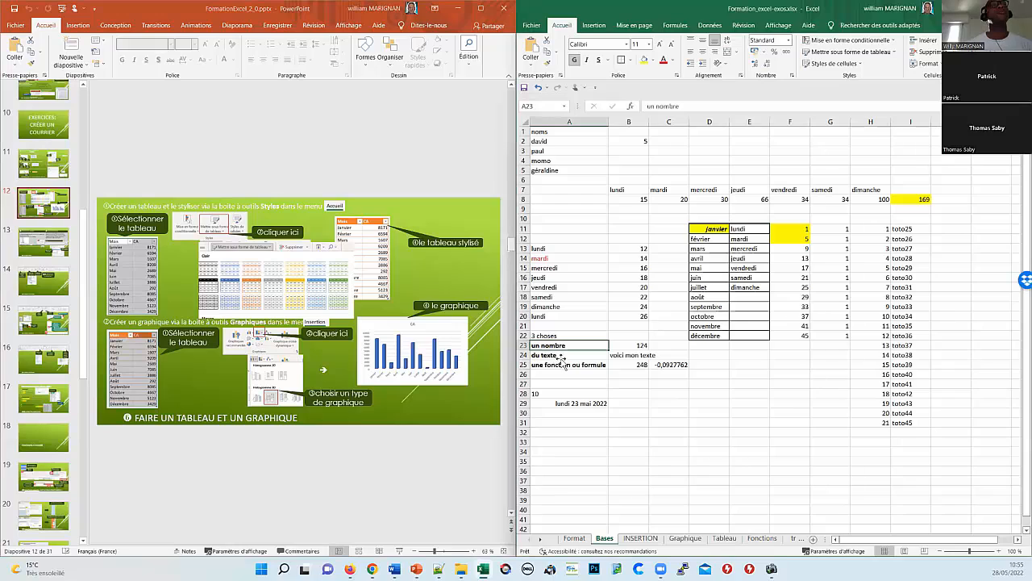
click(562, 357)
click(565, 364)
click(567, 348)
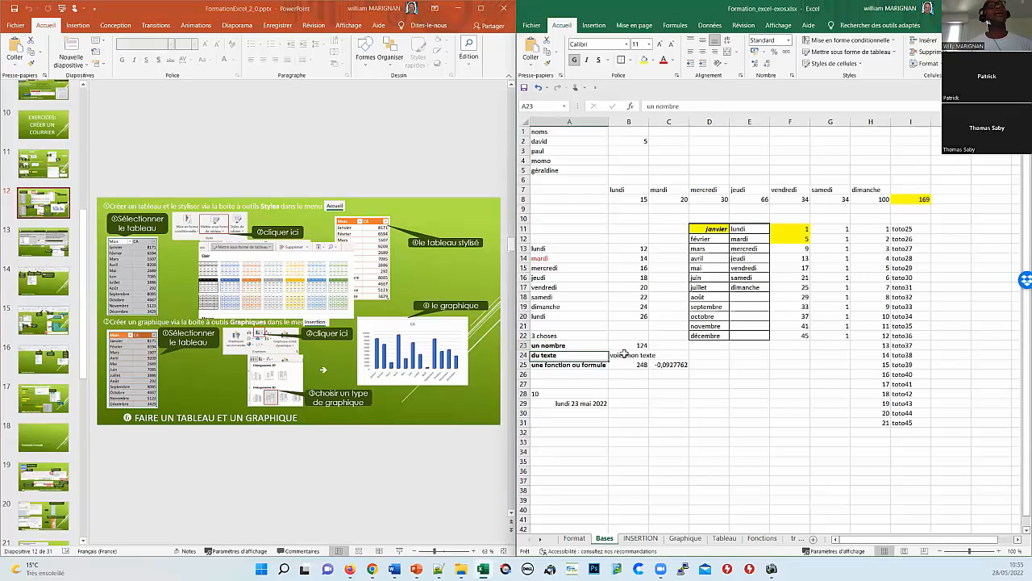
click(660, 345)
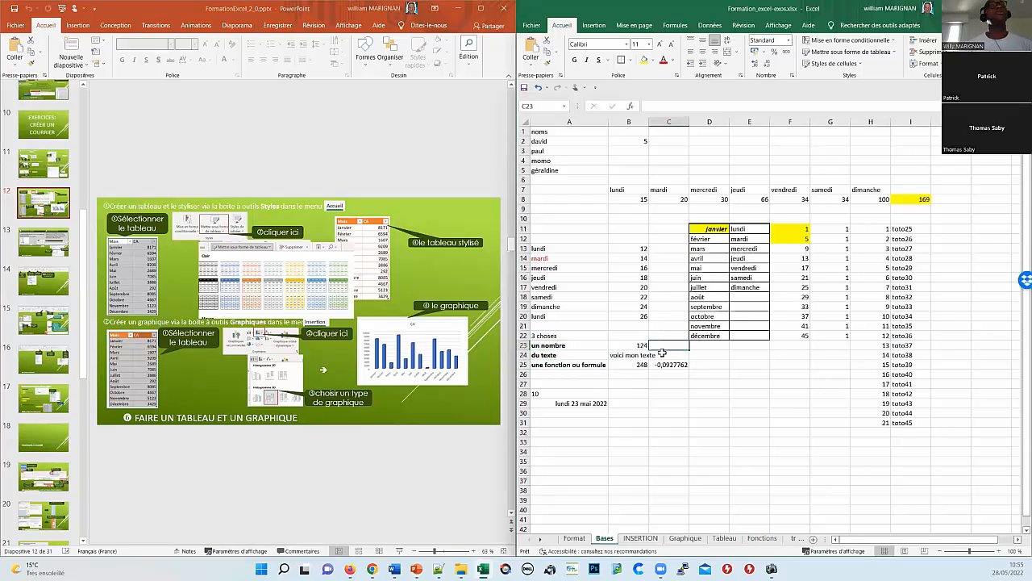
Step: Autofit column B, store a phone number as text in C24, and widen column C
double_click(646, 121)
click(681, 354)
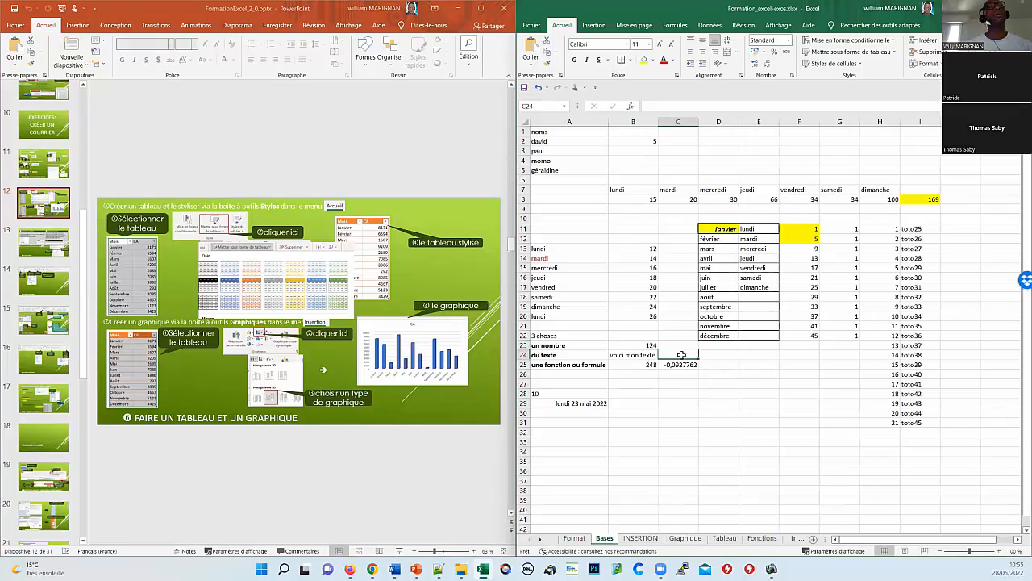
double_click(681, 355)
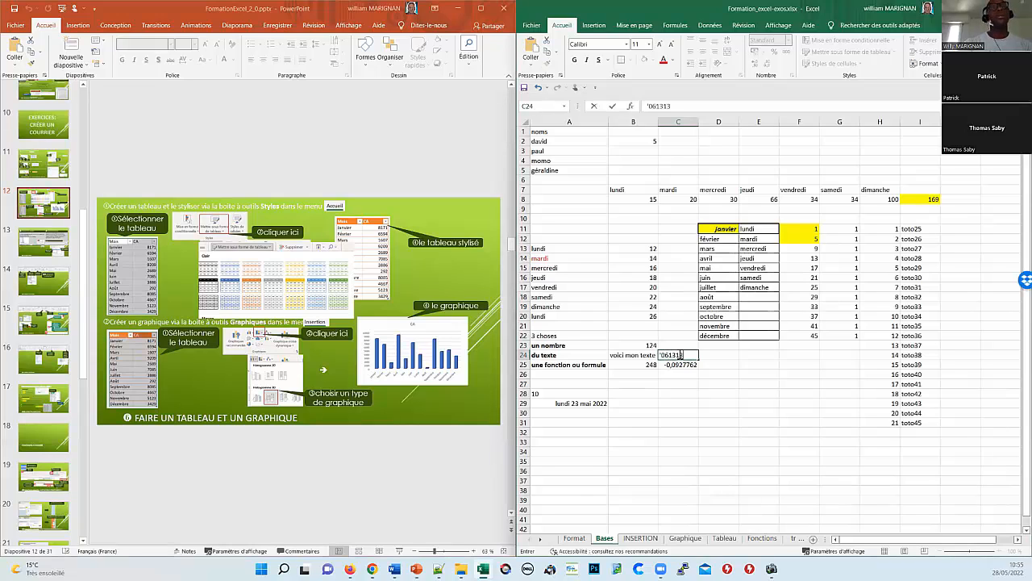
text(5765)
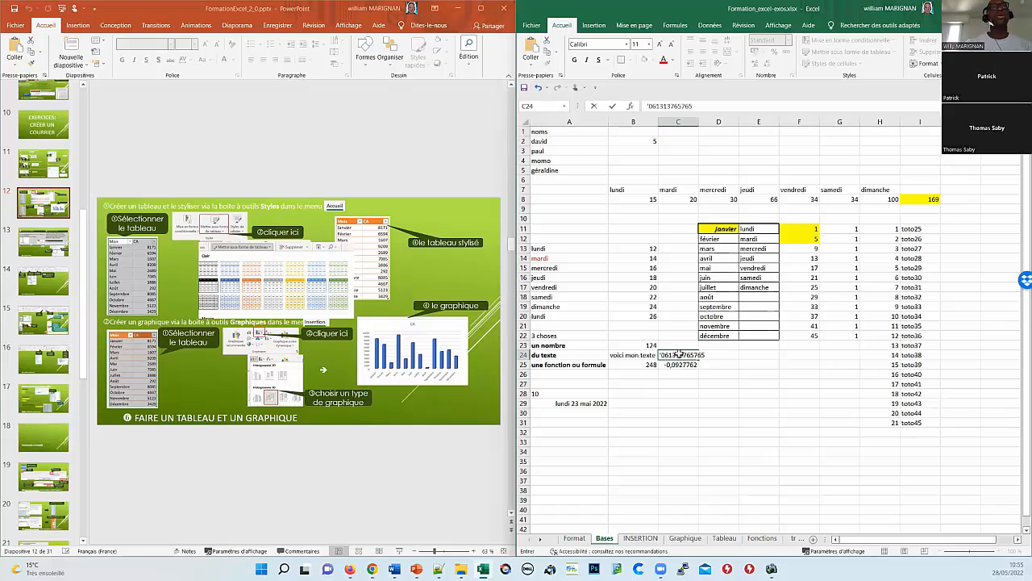
key(Return)
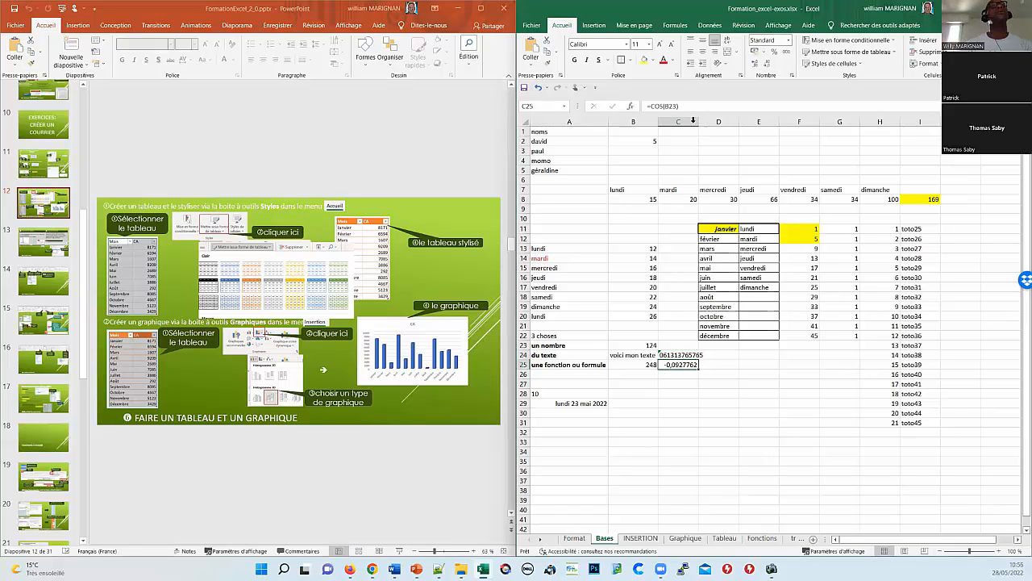
drag(698, 121, 706, 121)
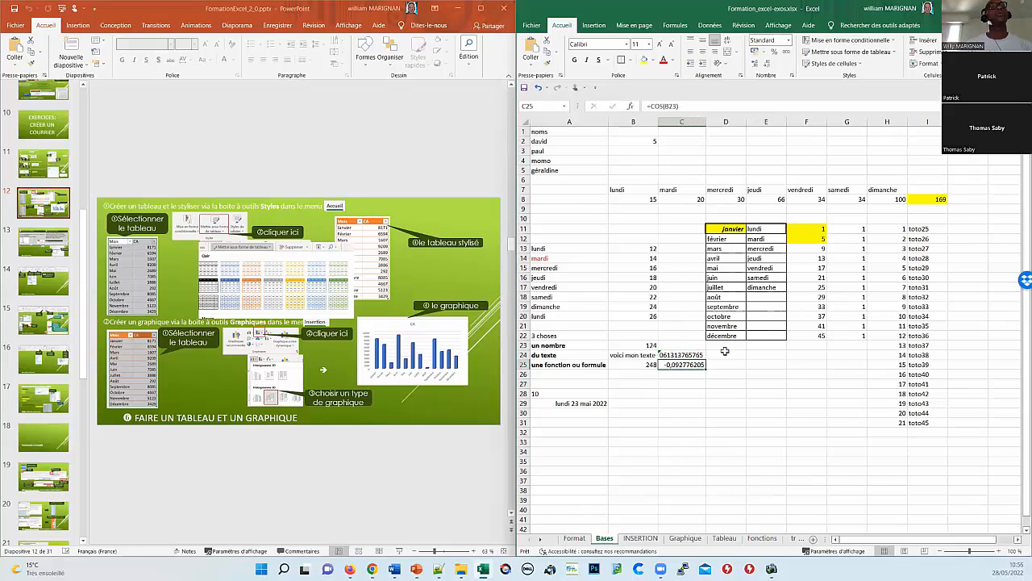
click(730, 354)
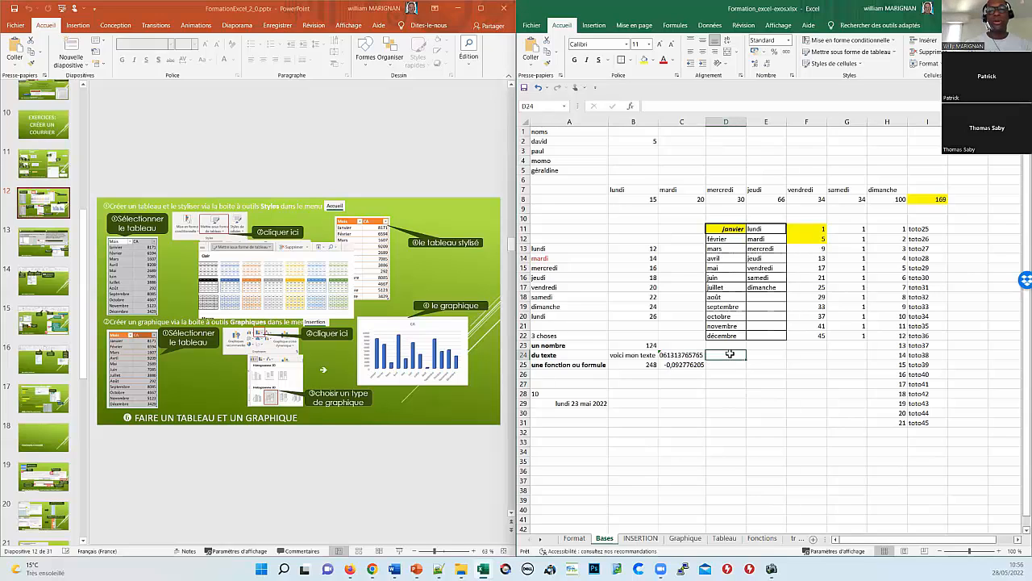
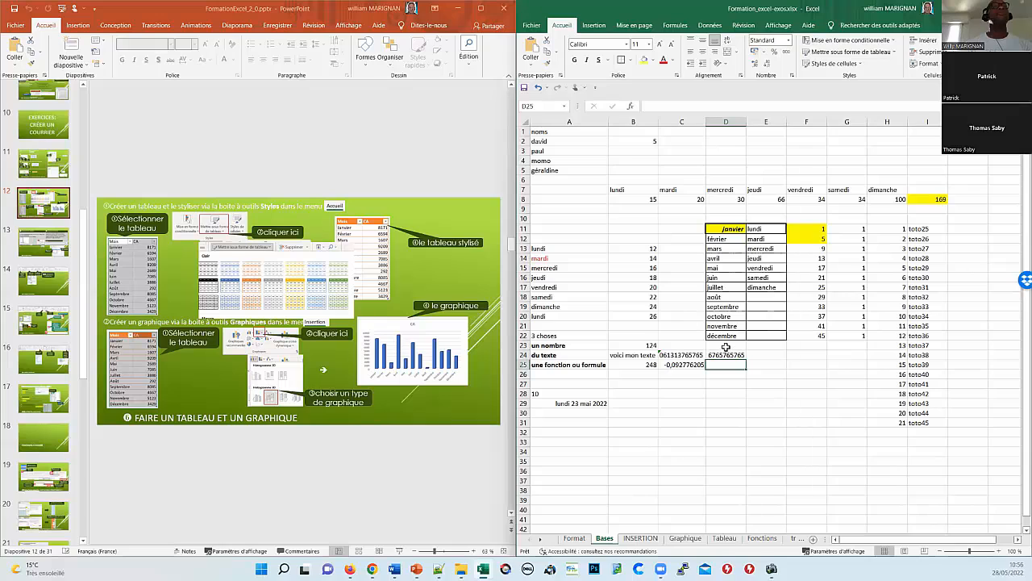
Step: Enter a phone-style number starting with 0 in D24 and confirm its leading zero was dropped
click(726, 356)
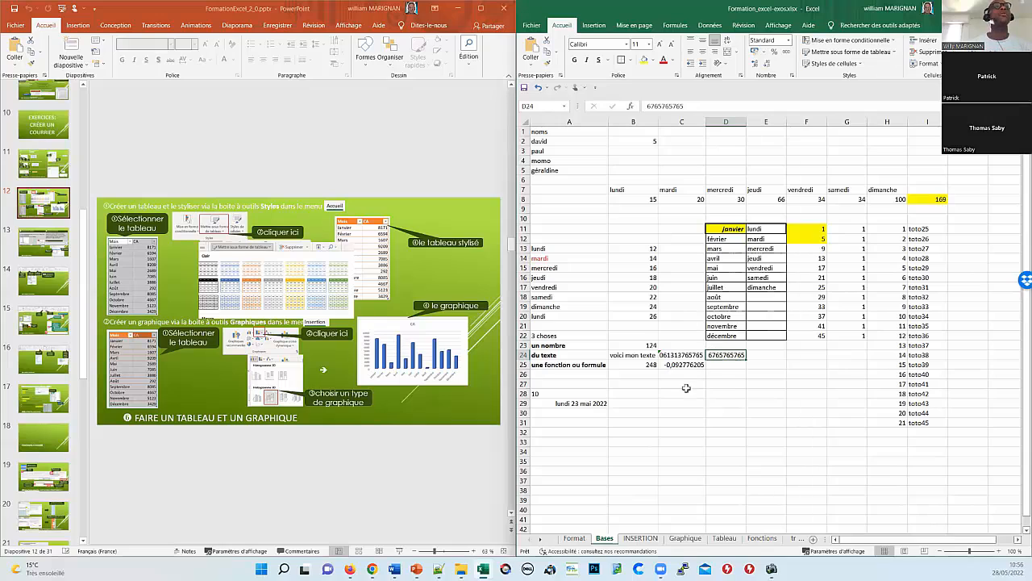
Step: Inspect the formulas in B25, I8 (sum of 169) and C25, then show the Graphique sheet
click(631, 365)
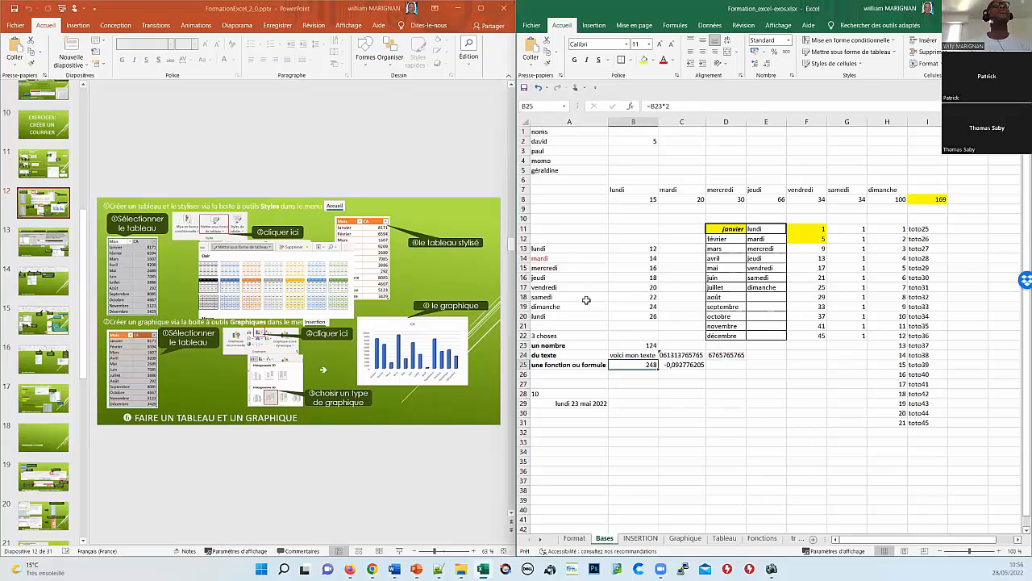
click(933, 197)
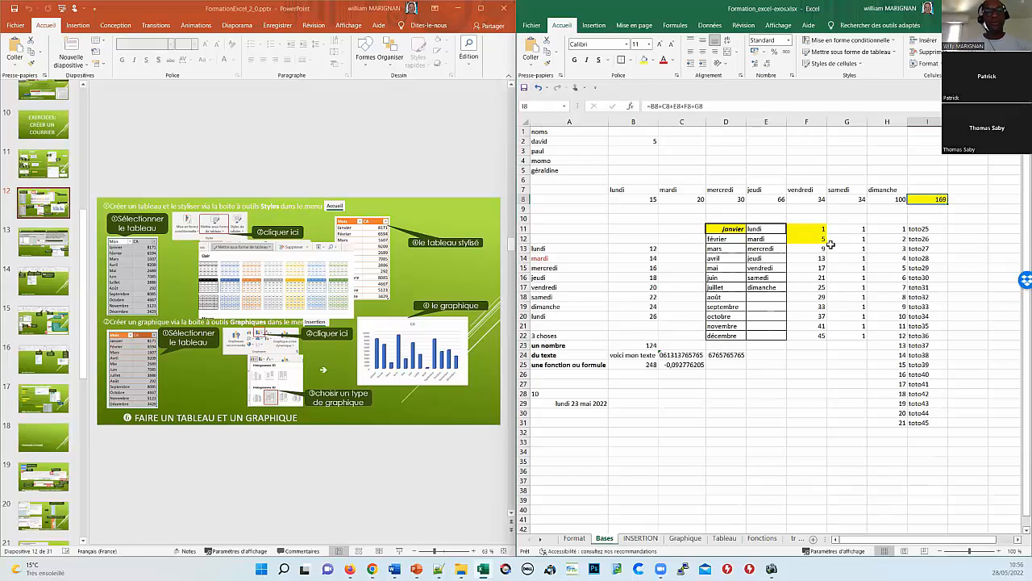
key(F2)
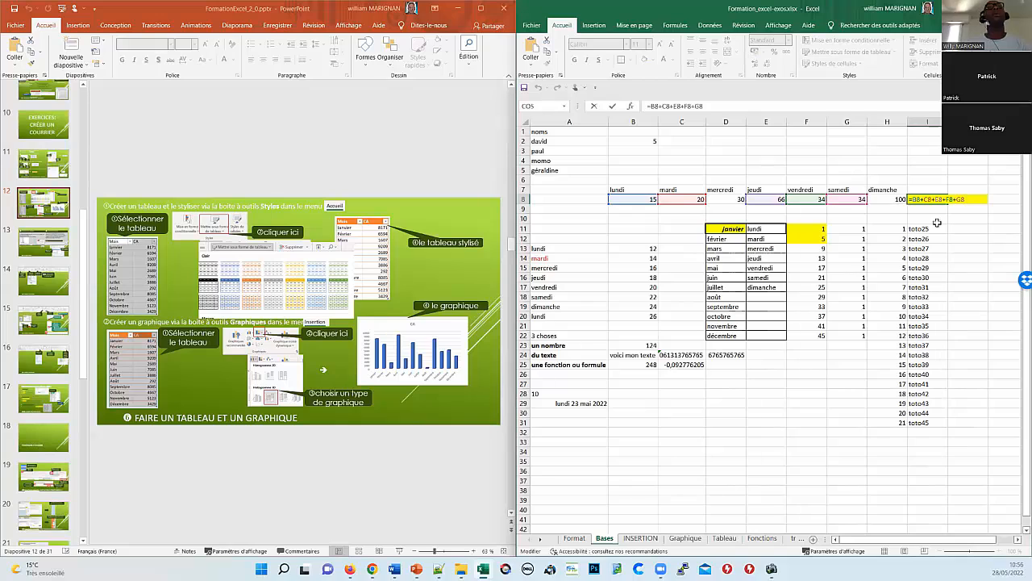
key(Escape)
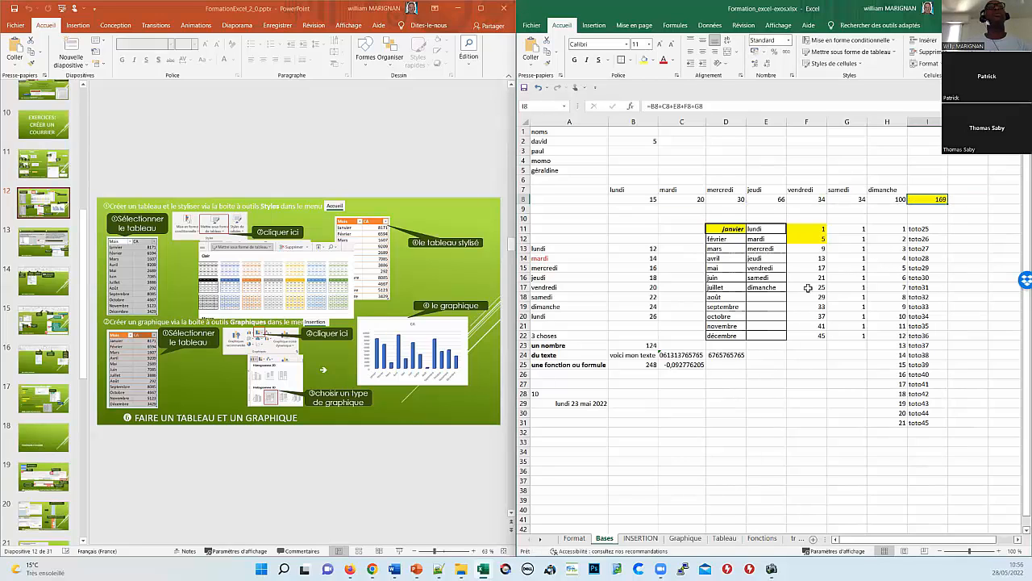
click(676, 365)
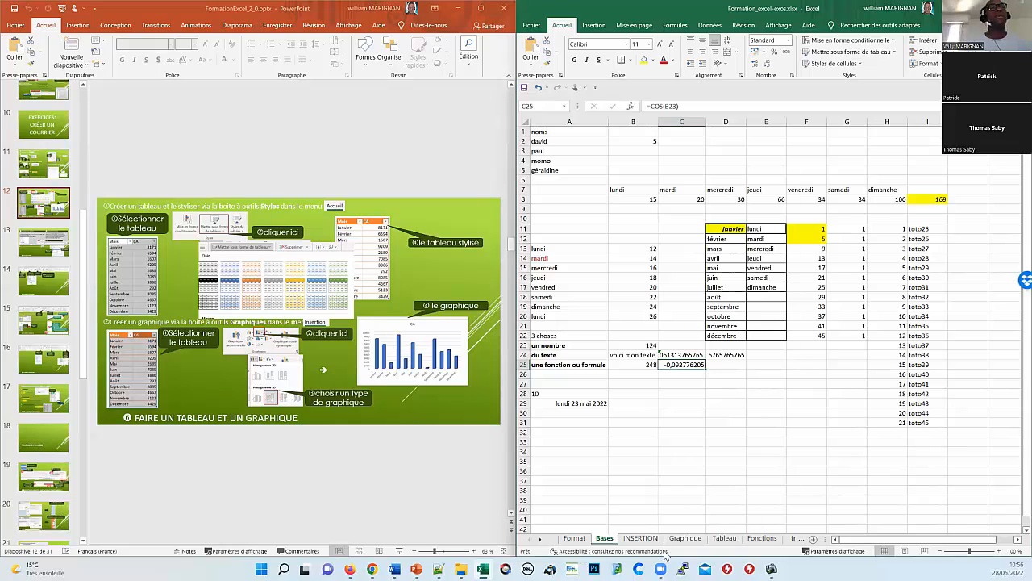
click(684, 538)
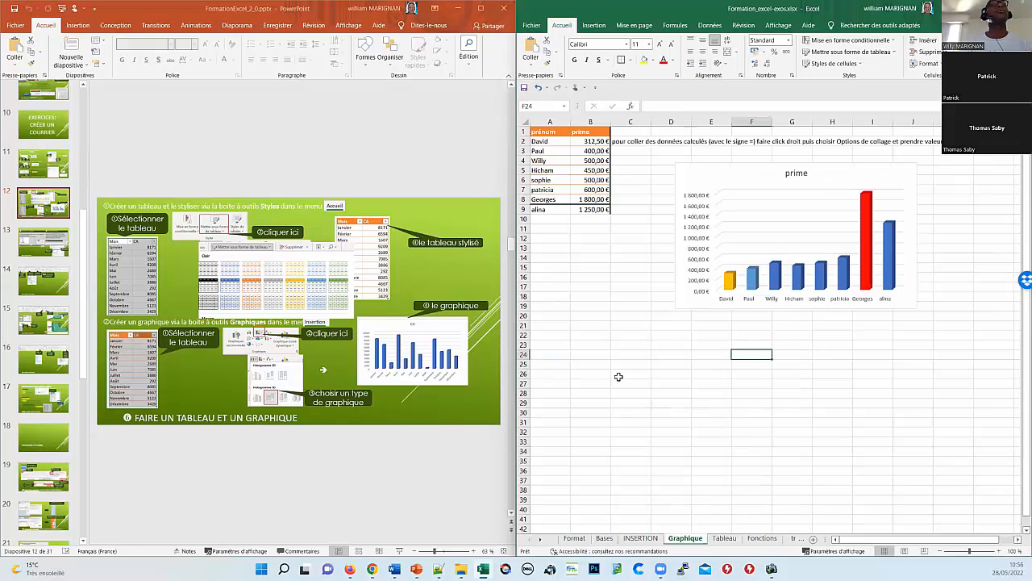
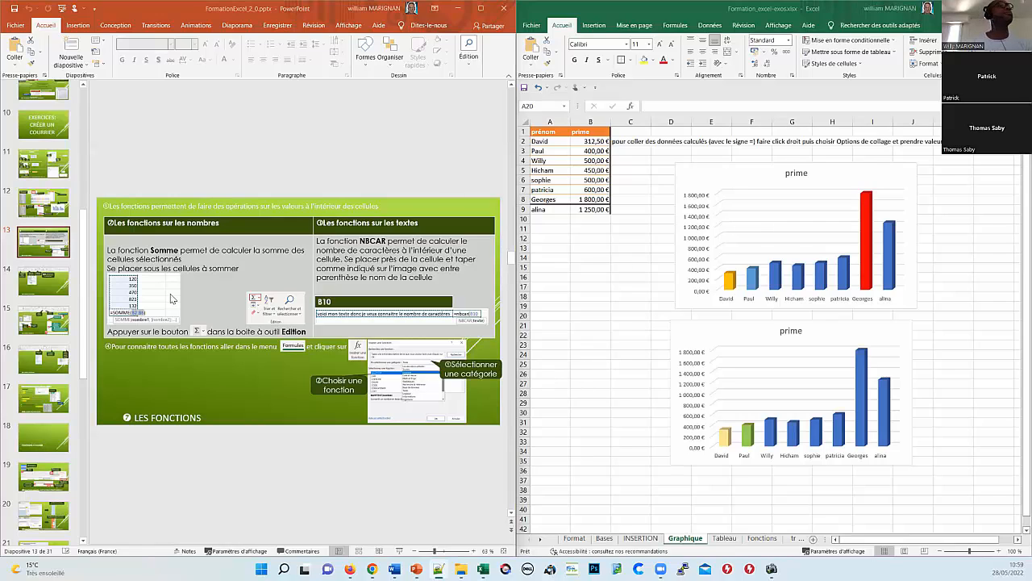
Step: Browse the slides on the Insertion menu, the Données menu and other useful keys
click(56, 283)
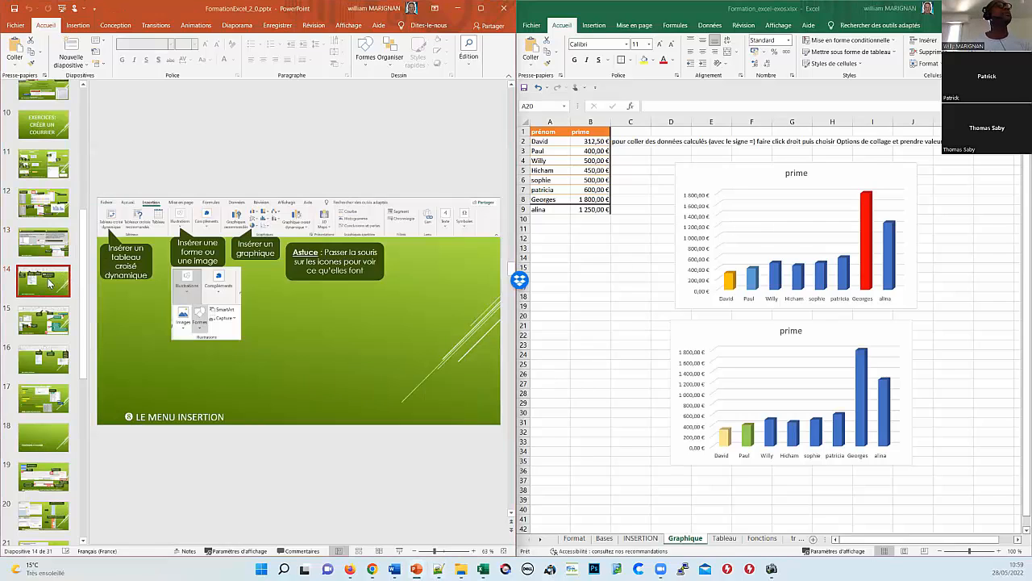
click(58, 320)
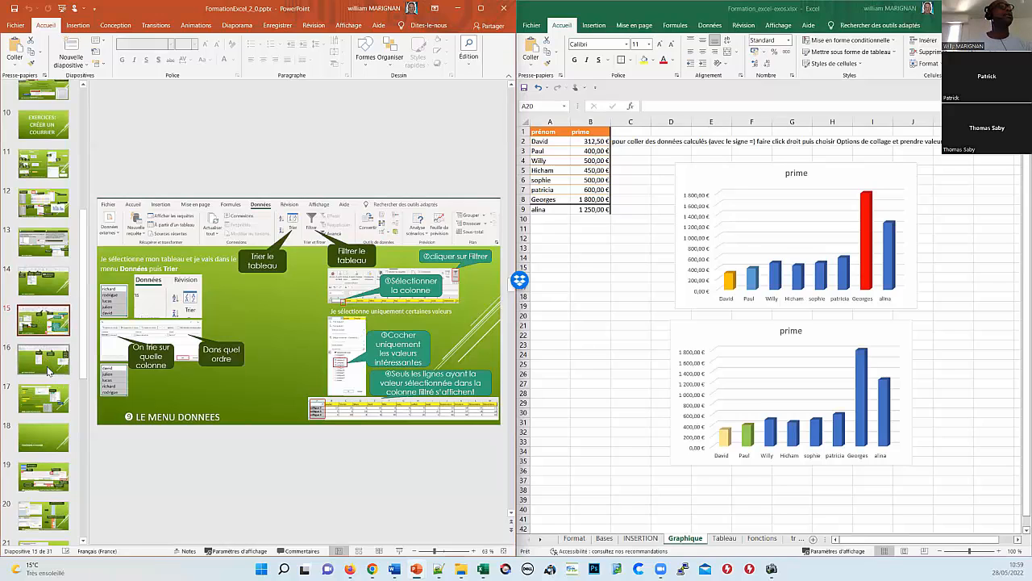
click(50, 399)
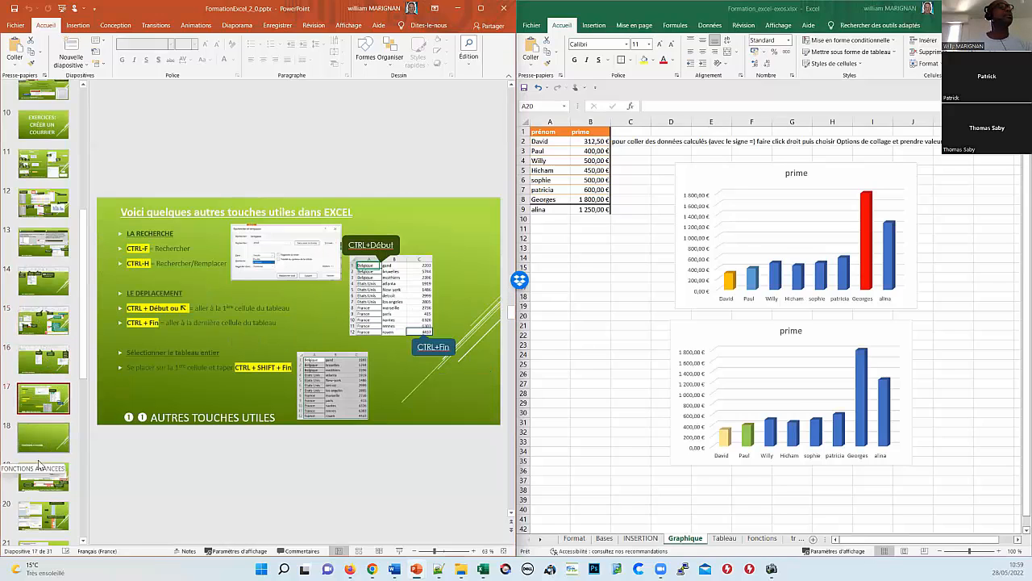
scroll(38, 476, up, 2)
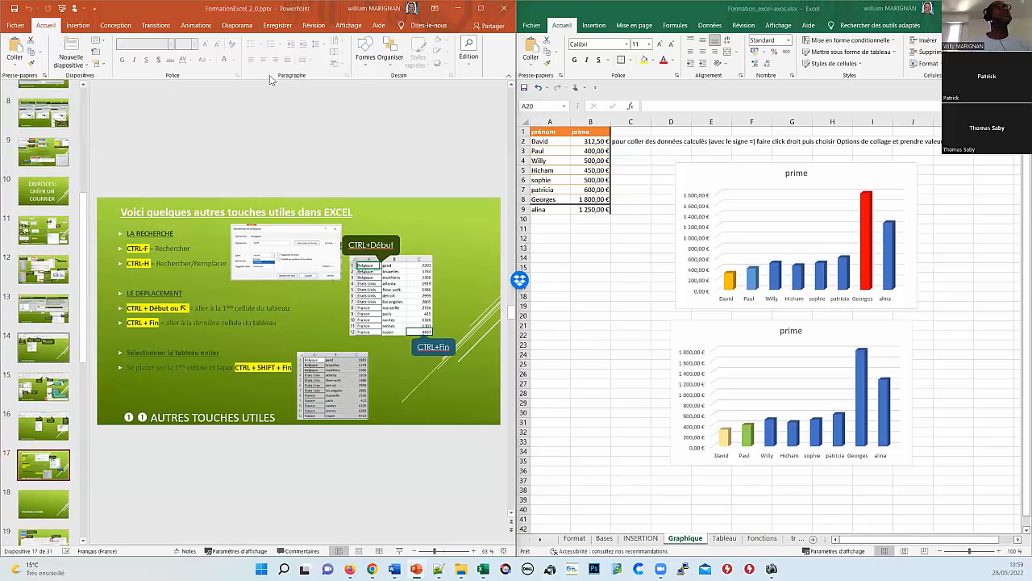
Step: Show the Niveau1 slide on absolute and relative references, then select cell A21 on the chart sheet
click(457, 8)
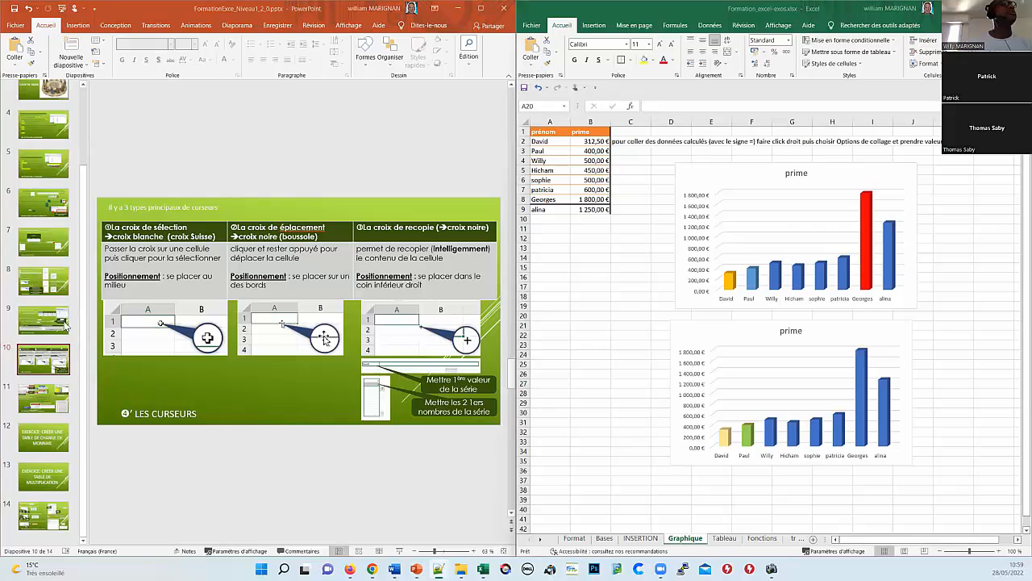
click(50, 399)
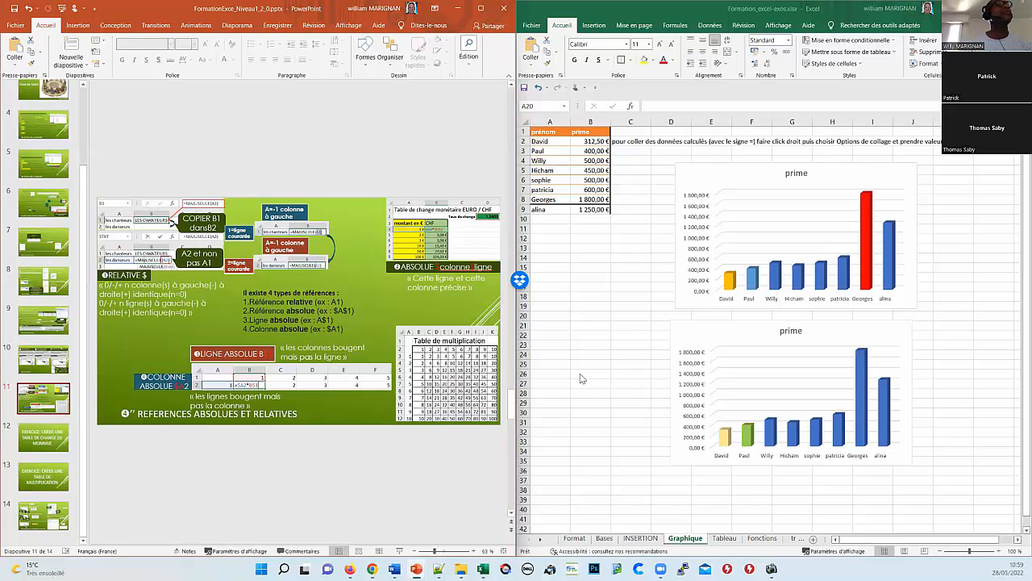
click(583, 326)
click(556, 327)
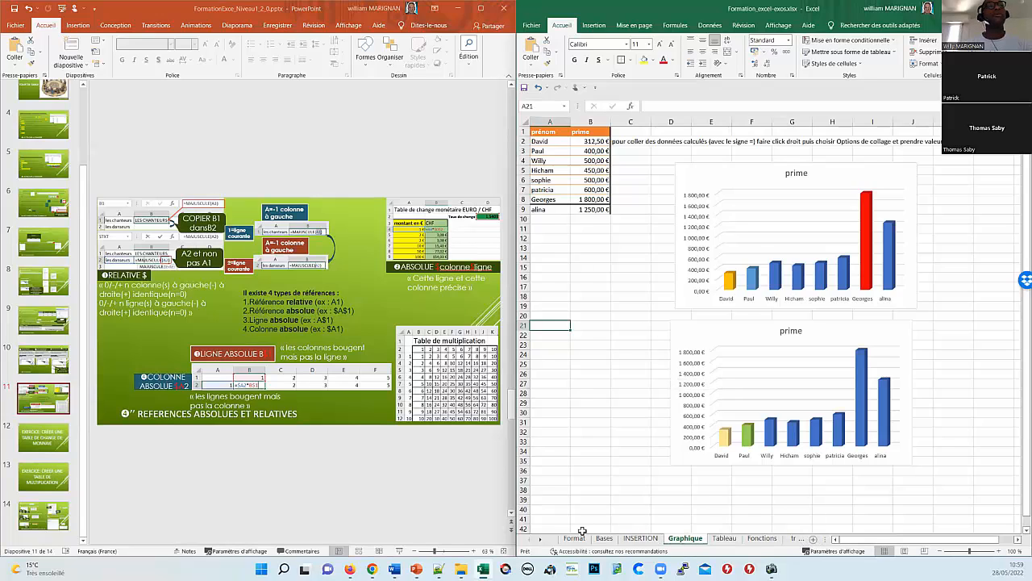
Step: Scroll the sheet tabs to Feuil12, open it and select cell B20
click(541, 539)
click(541, 539)
click(541, 539)
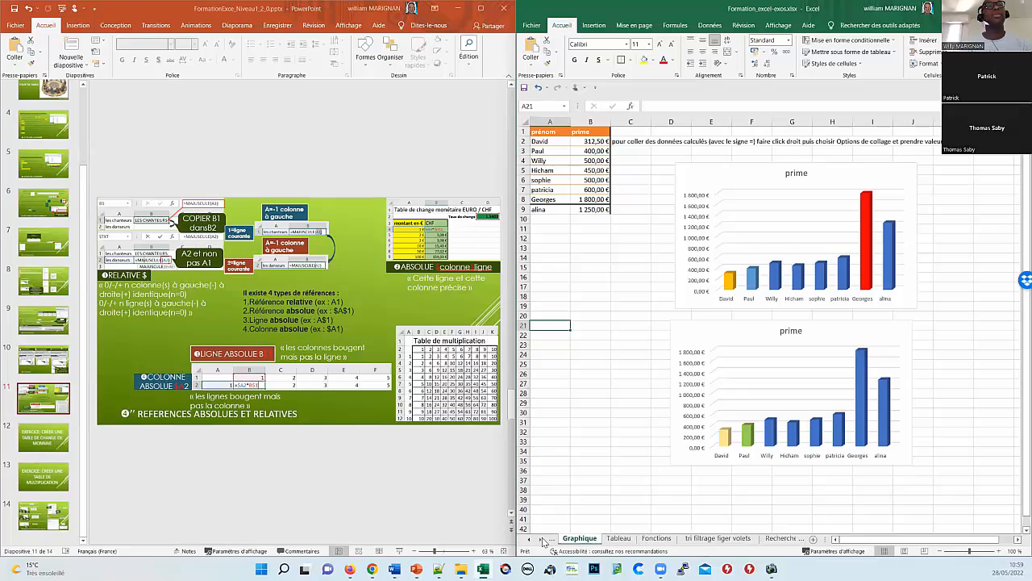
click(541, 539)
click(541, 538)
click(541, 538)
click(542, 539)
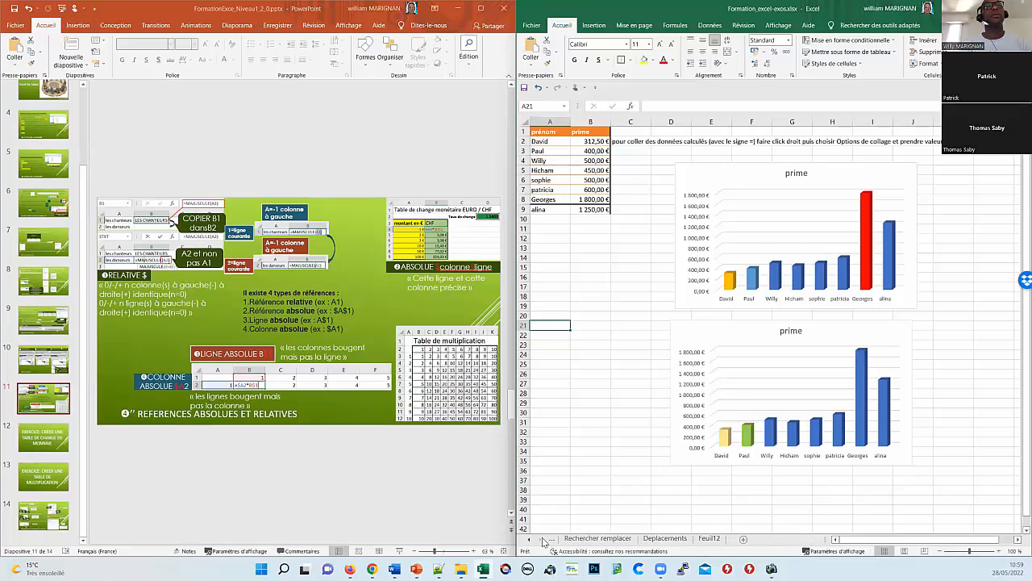
click(710, 538)
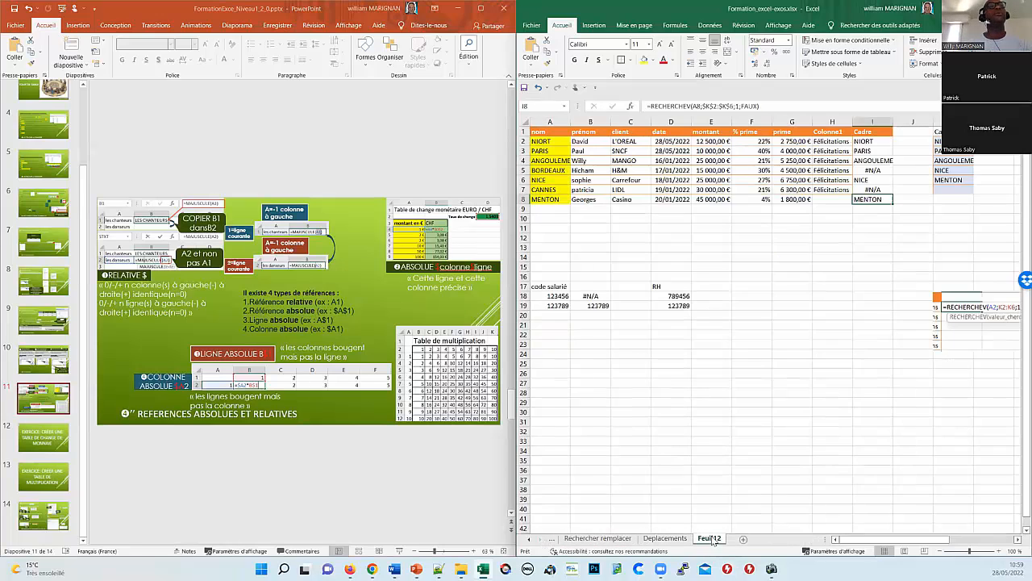
click(607, 376)
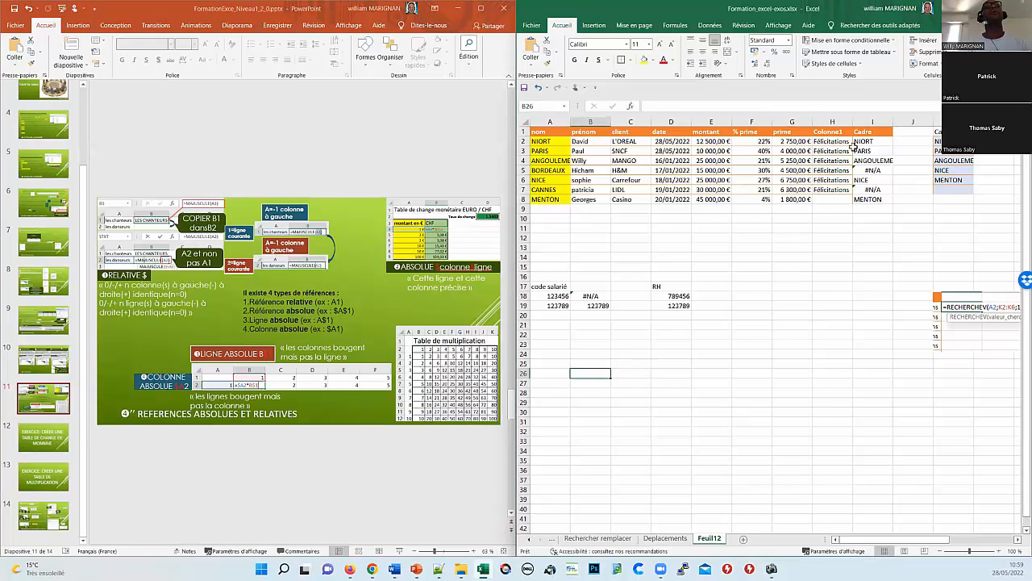
click(596, 317)
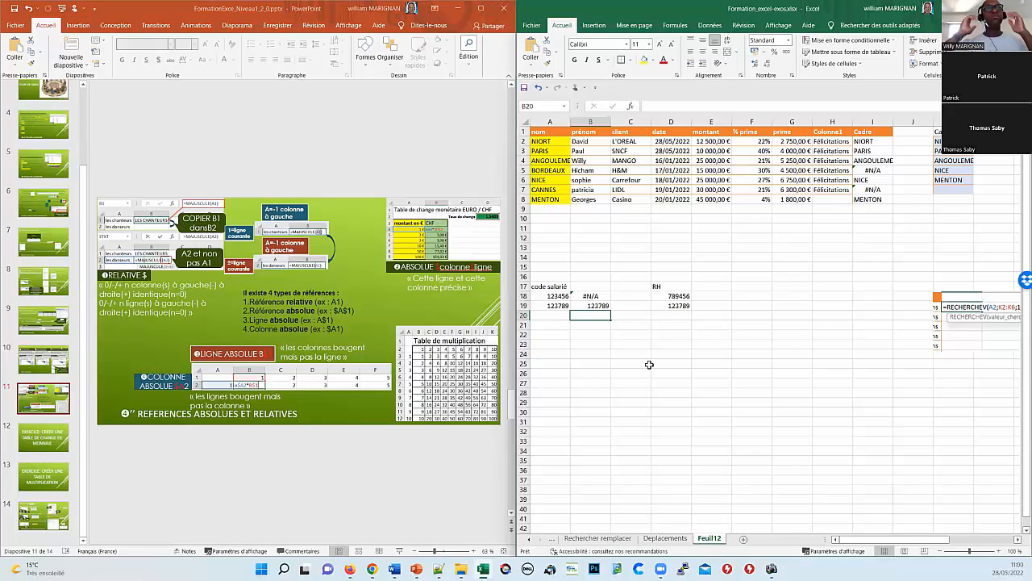
Step: Enter 12 in A22 and 55 in both B22 and C22
click(543, 335)
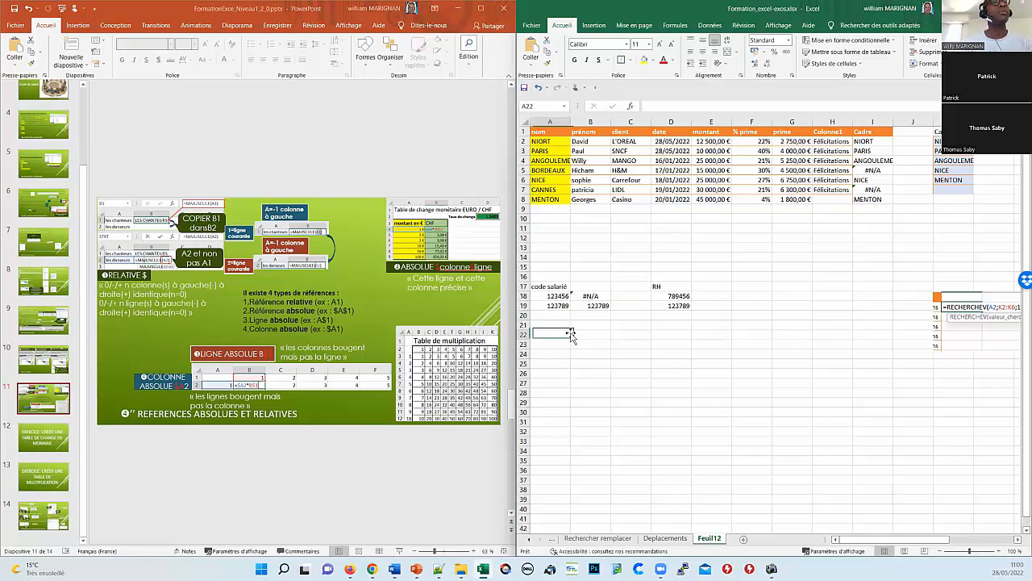
text(12)
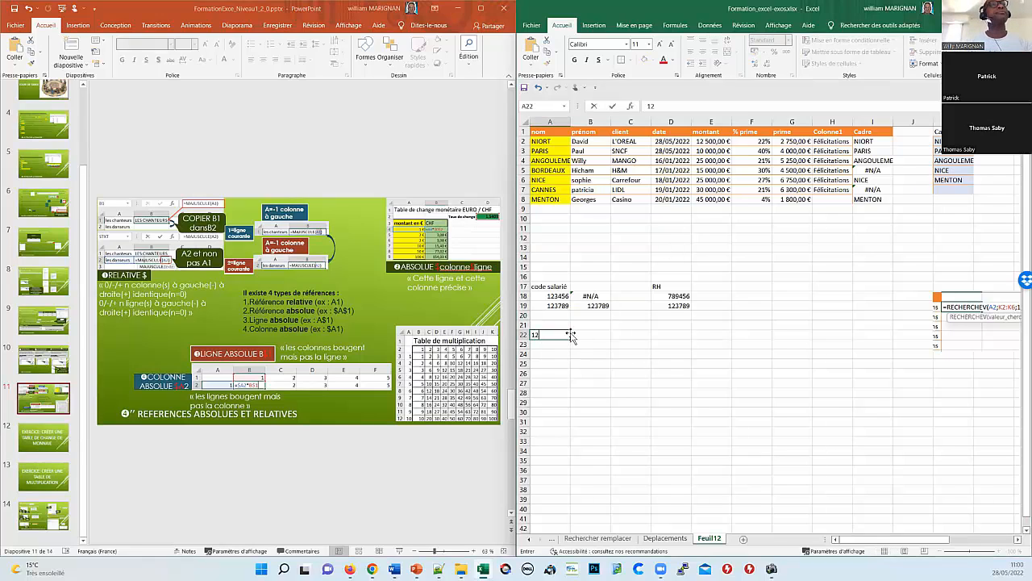
key(Return)
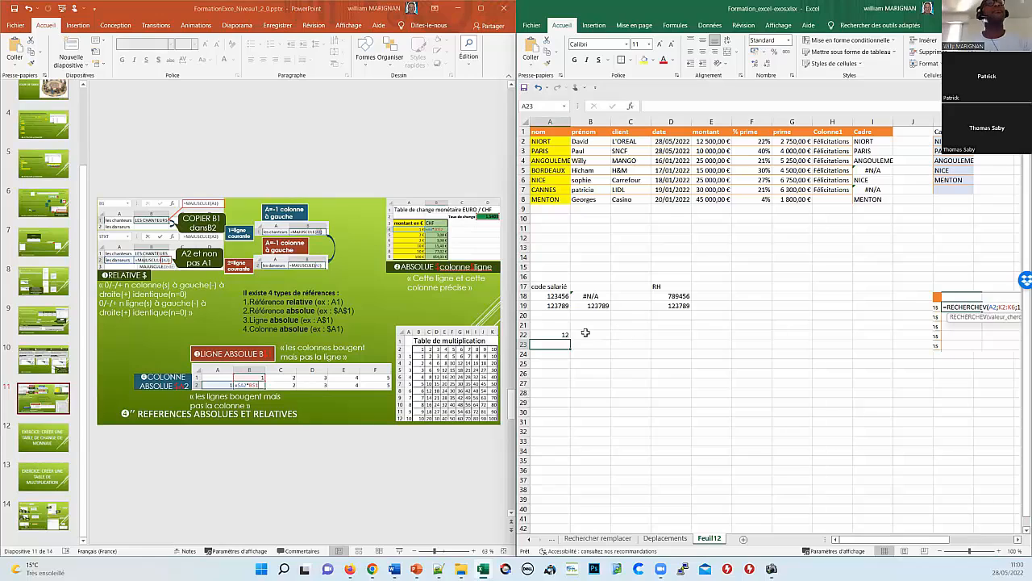
click(605, 333)
text(&")
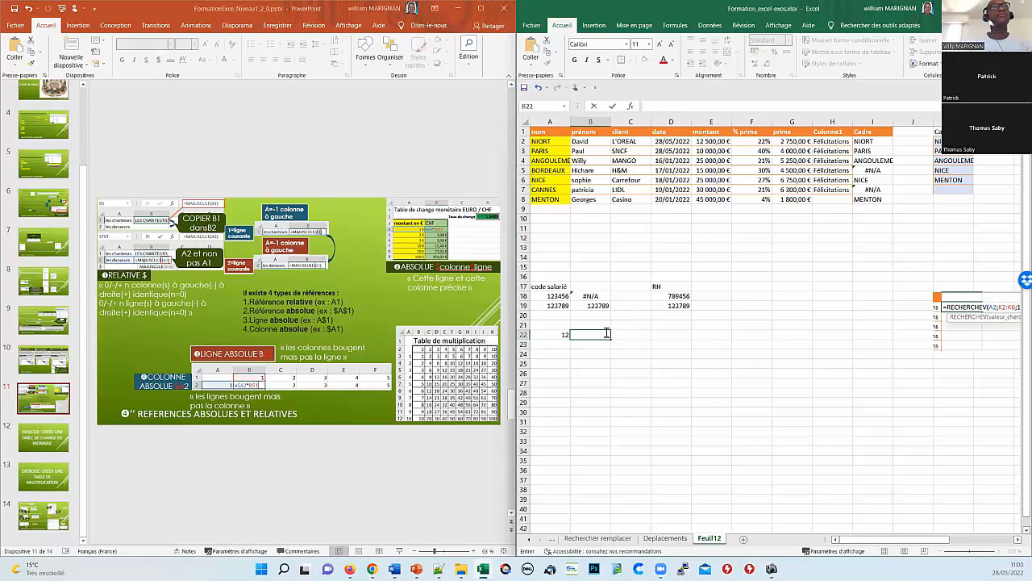
key(BackSpace)
key(BackSpace)
key(BackSpace)
text(55)
key(Return)
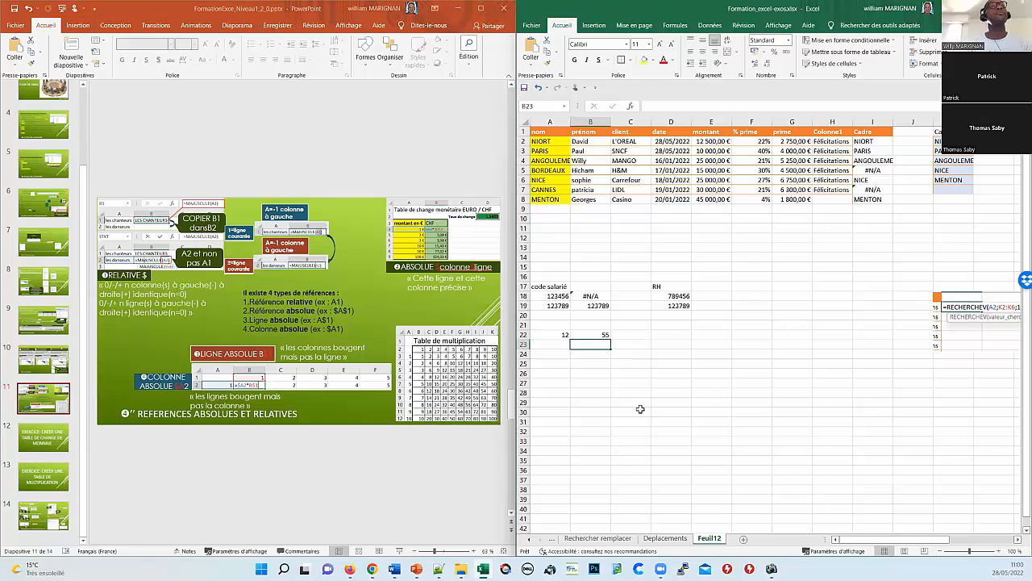
click(634, 337)
text(55)
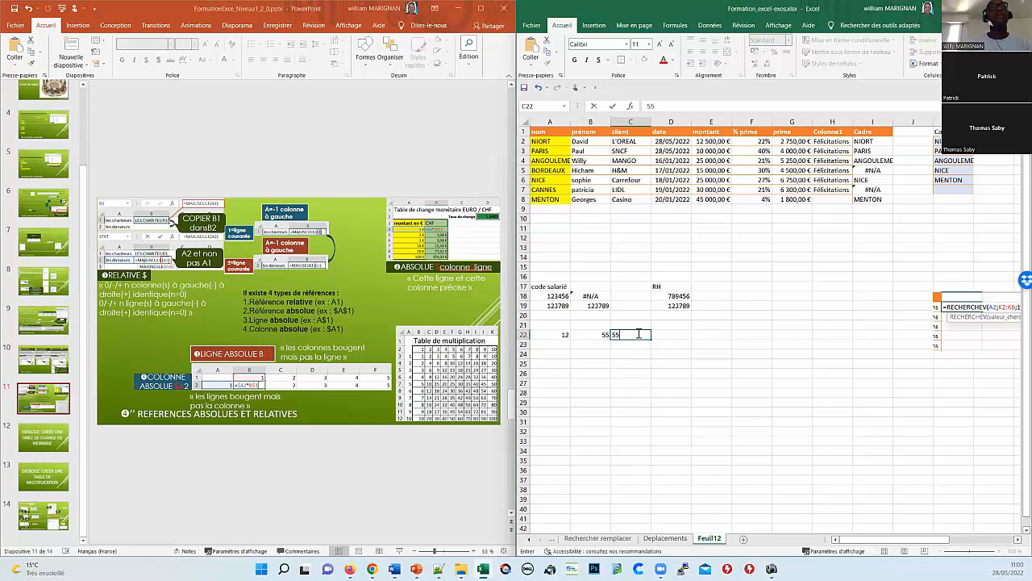
key(Return)
Step: Put the formula =A22+C22 in D22, giving 67
click(680, 336)
click(678, 335)
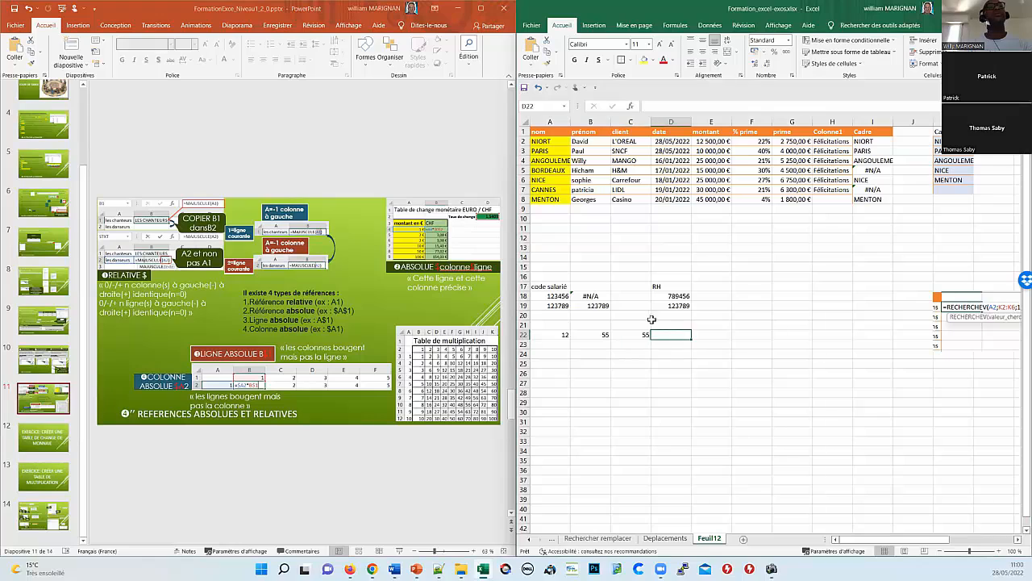
text(=)
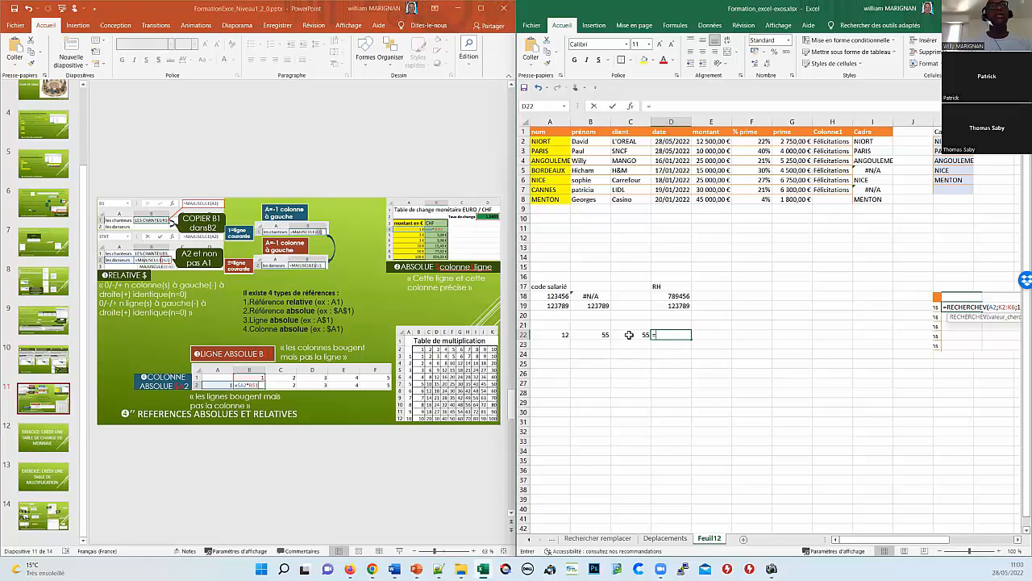
key(Left)
key(Left)
key(Left)
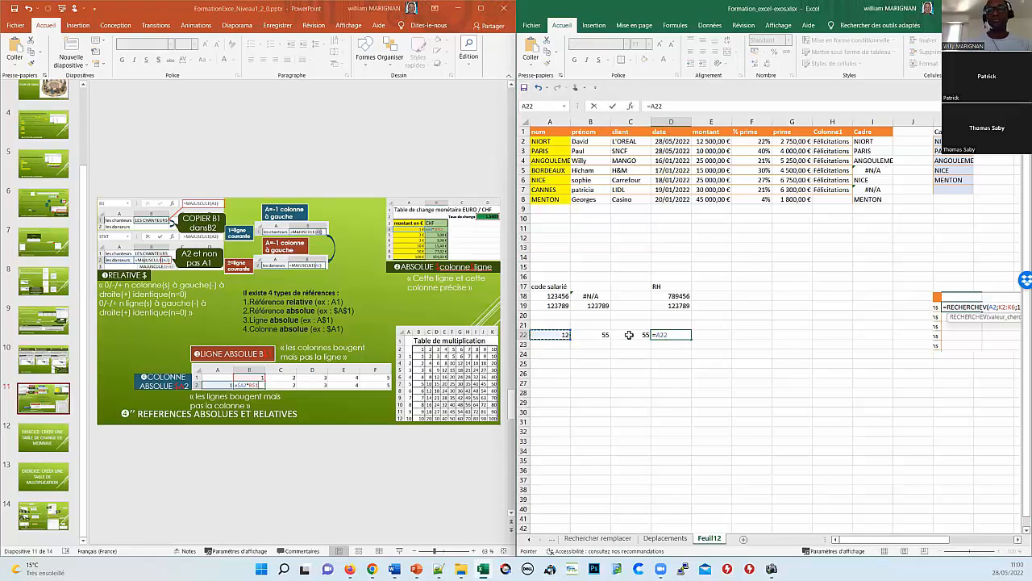
text(+)
click(629, 334)
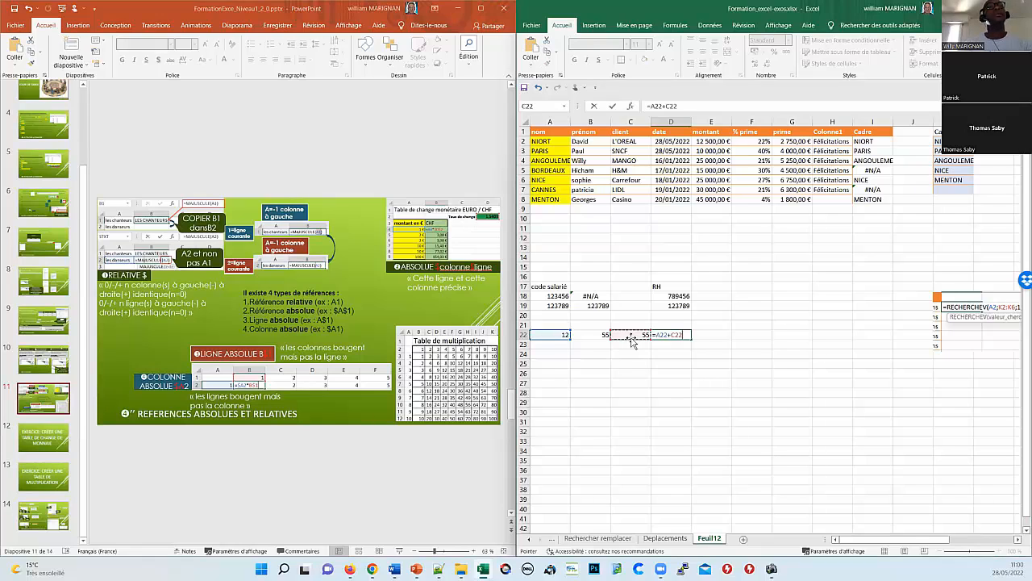
key(Return)
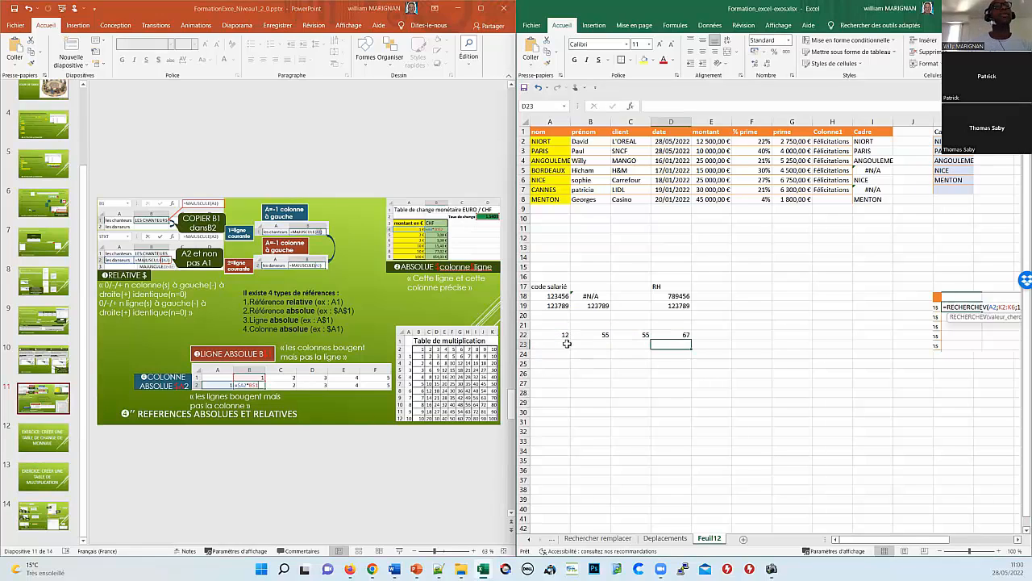
click(567, 343)
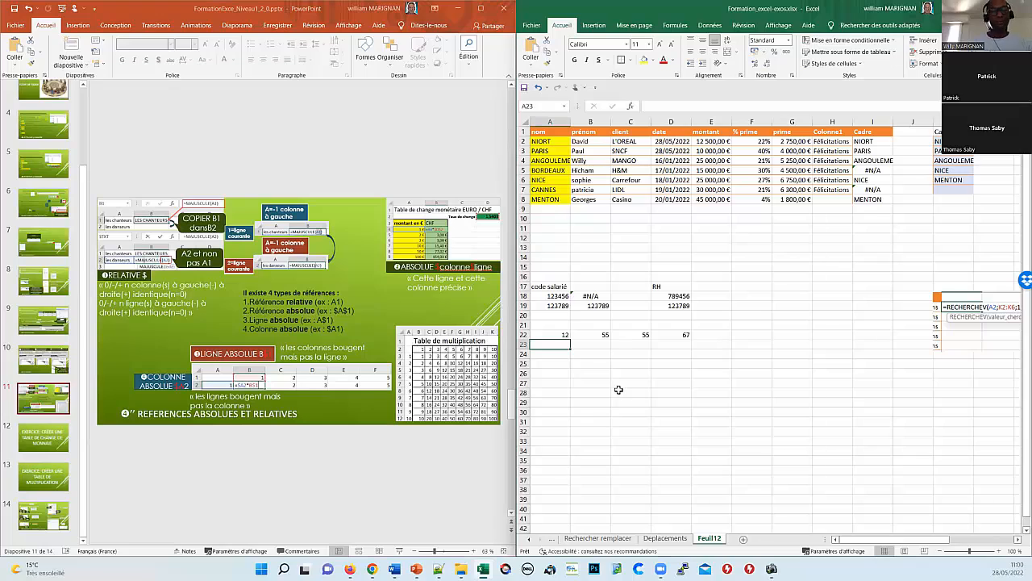
Step: List the first names david, thomas and patrick in A23:A25, leaving A26 empty
text(dav)
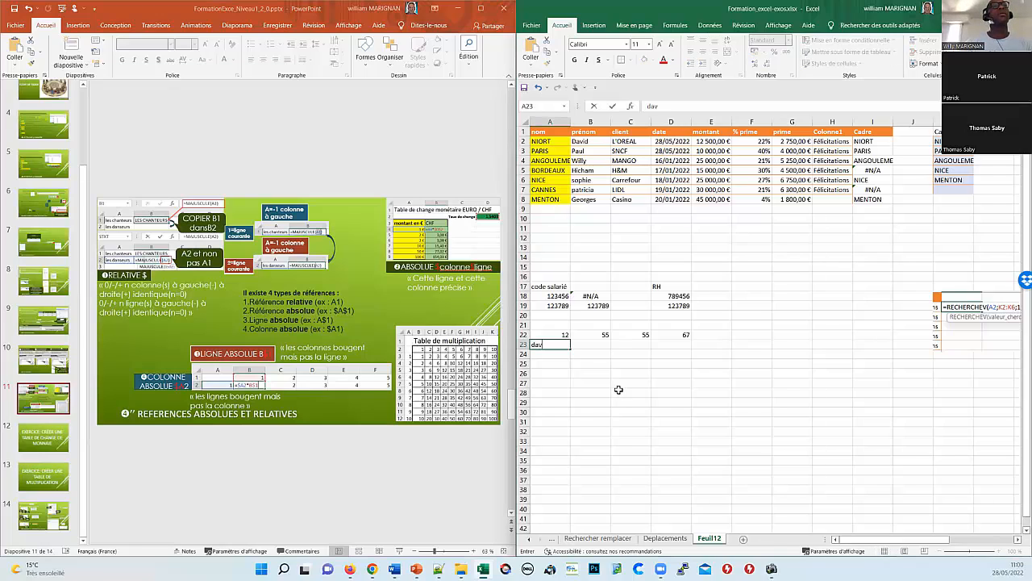
text(id)
key(Return)
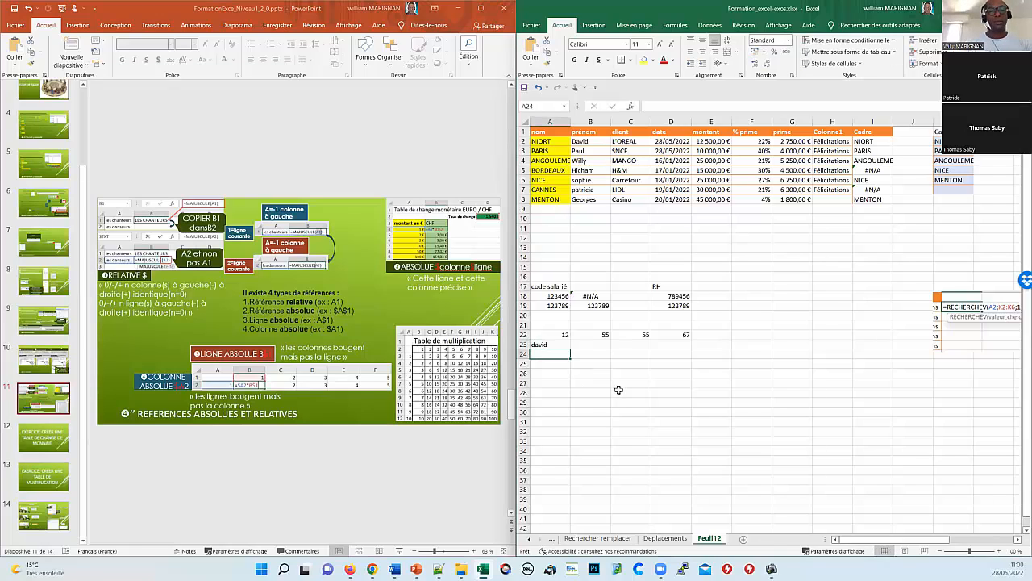
text(pa)
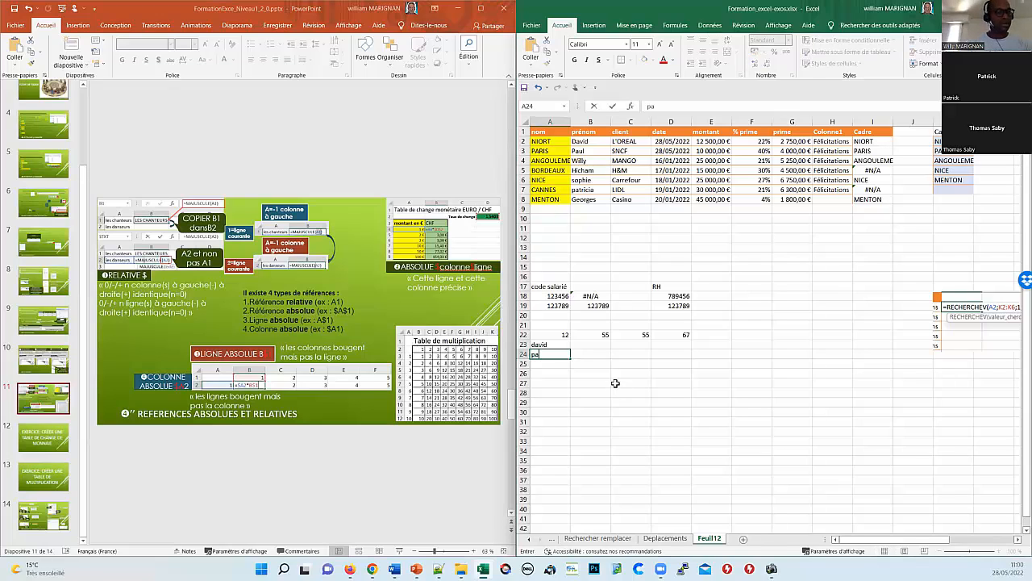
key(BackSpace)
key(BackSpace)
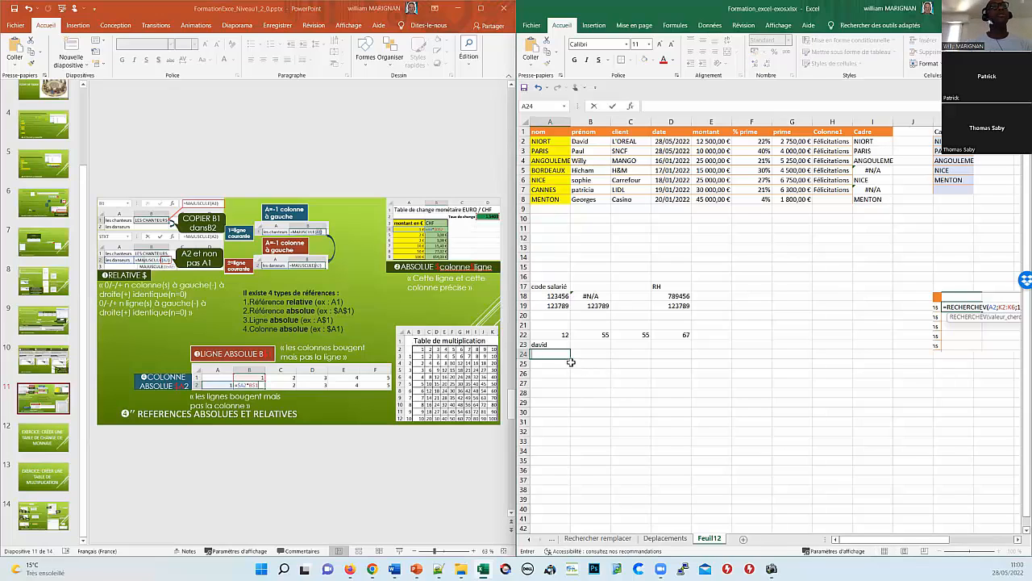
text(thomas)
key(Return)
text(patr)
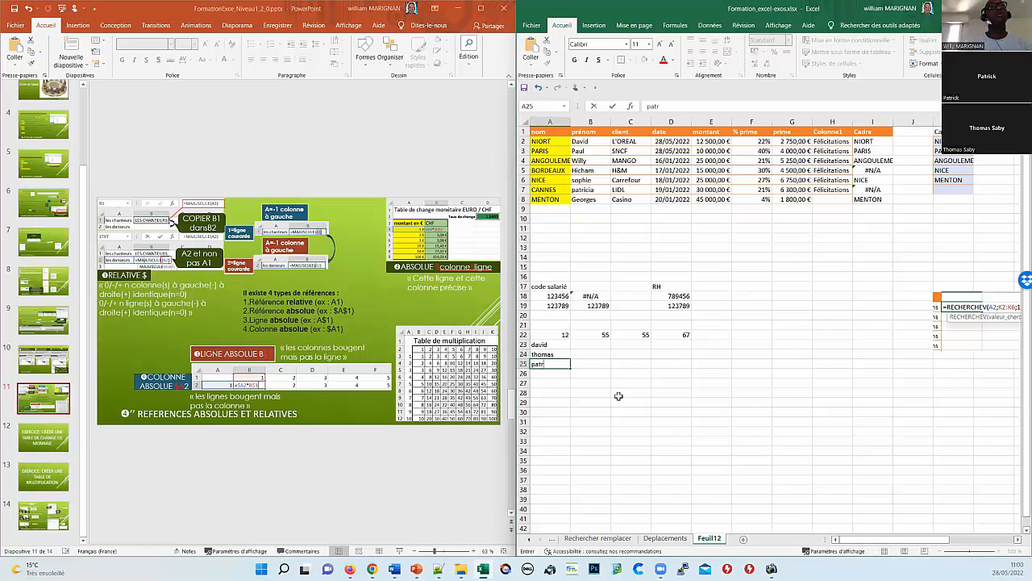
text(ick)
key(Return)
text(*)
key(BackSpace)
key(Return)
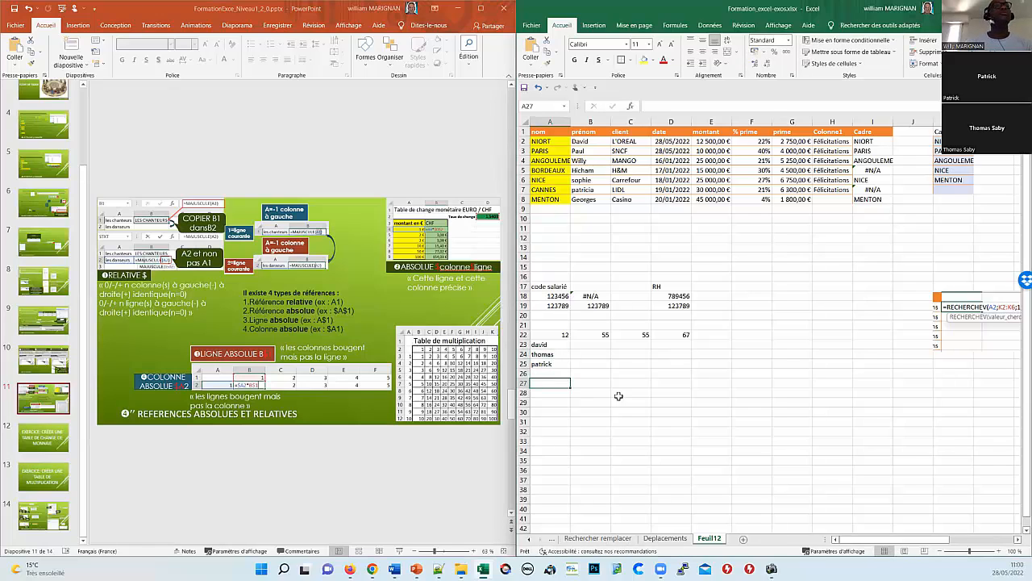
Step: Check D22's sum formula, then begin a new formula in B23
click(587, 345)
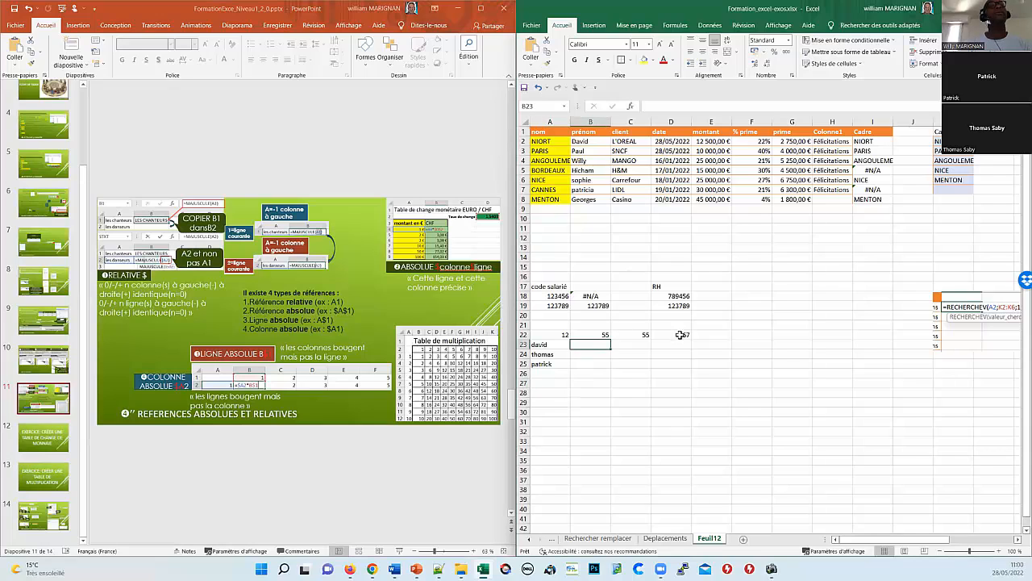
click(680, 334)
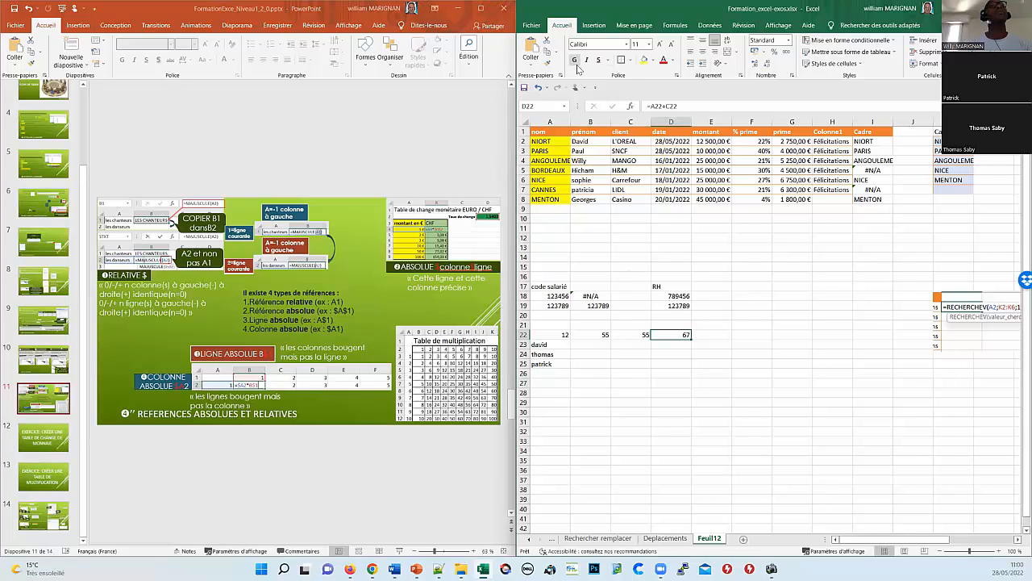
click(581, 345)
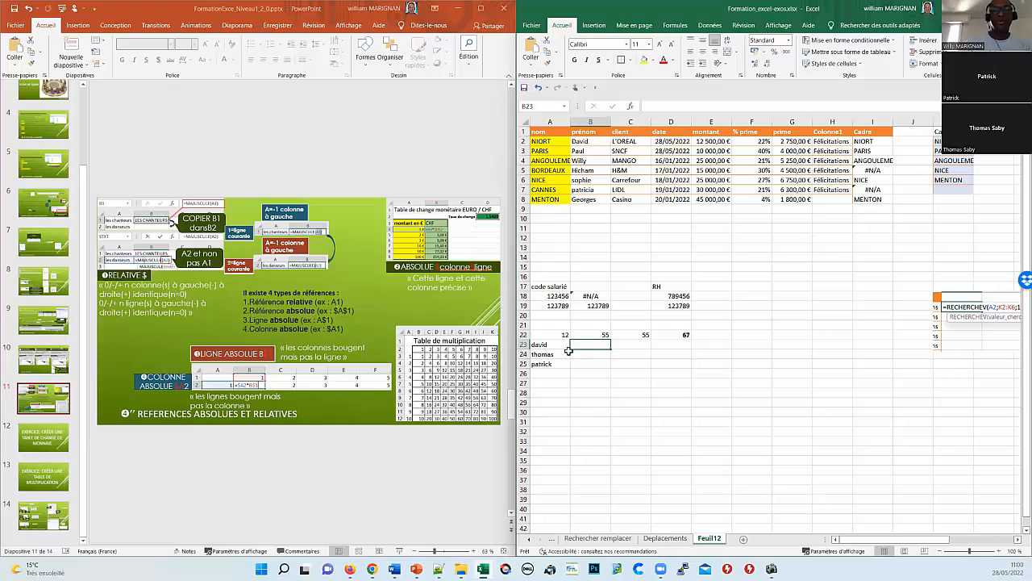
text(=)
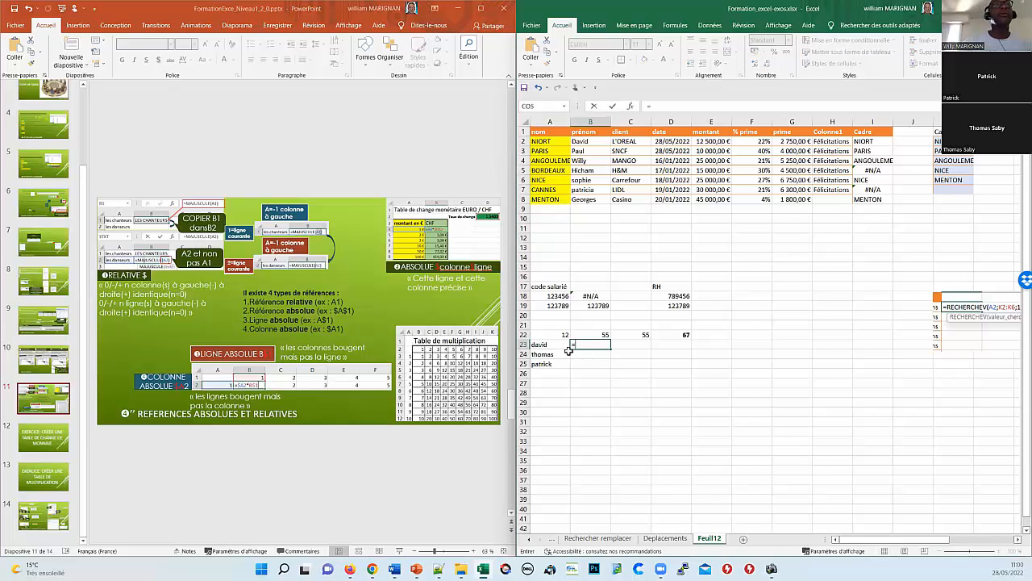
Step: Search the Texte function category for 'ma' and insert MAJUSCULE into B23
click(629, 107)
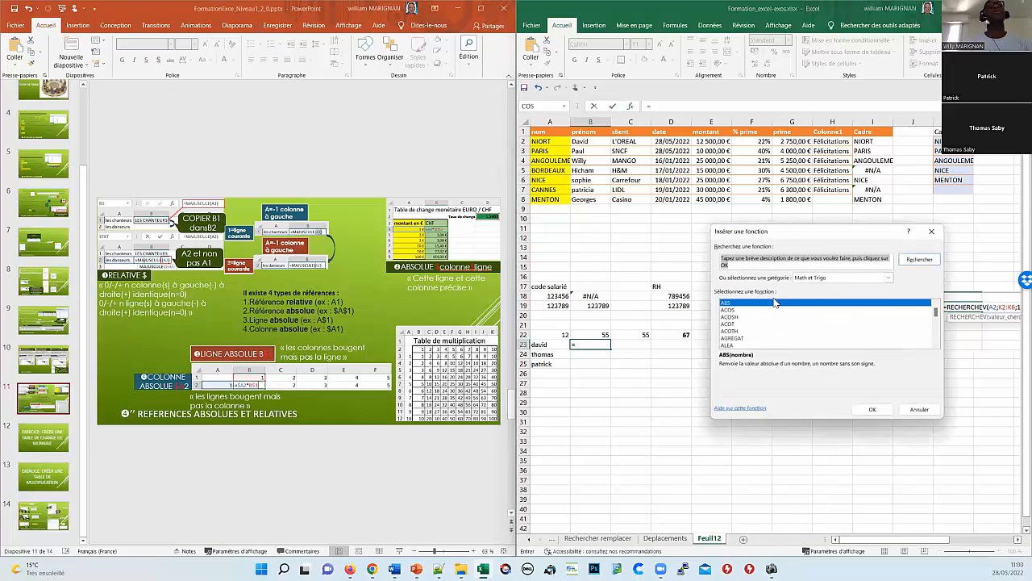
click(887, 278)
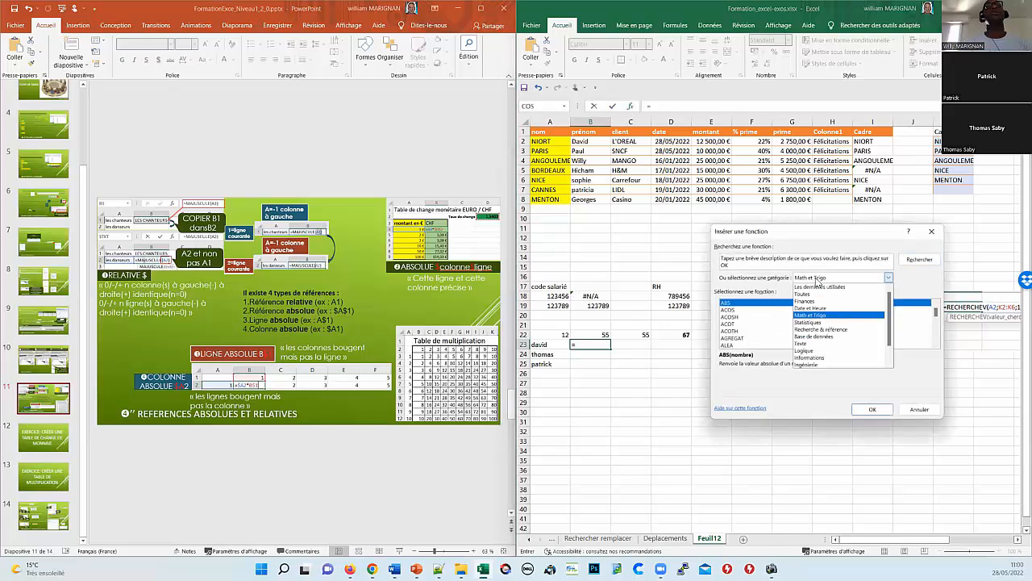
click(803, 343)
click(739, 261)
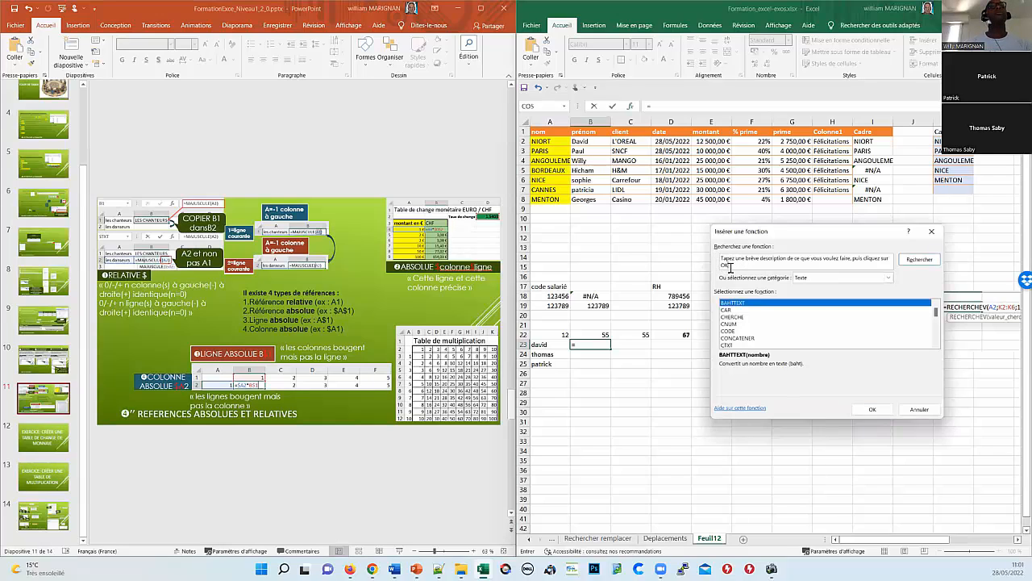
drag(729, 266, 709, 259)
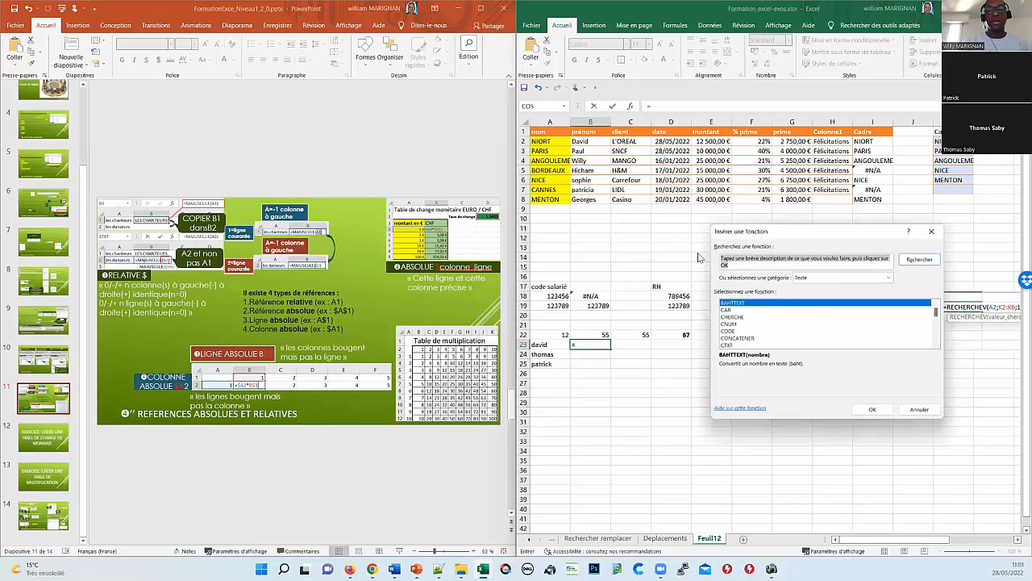
text(majuscule)
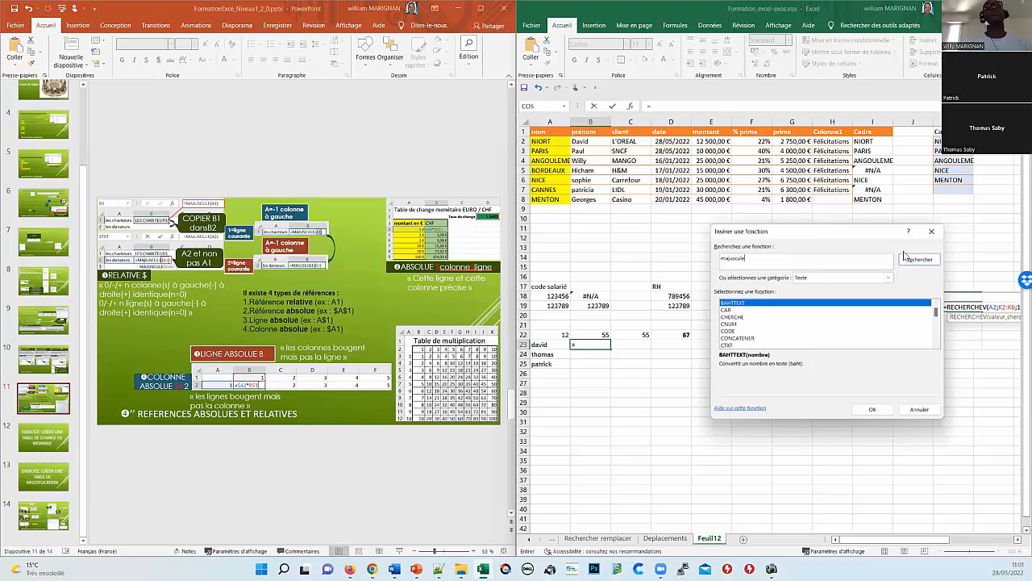
click(904, 256)
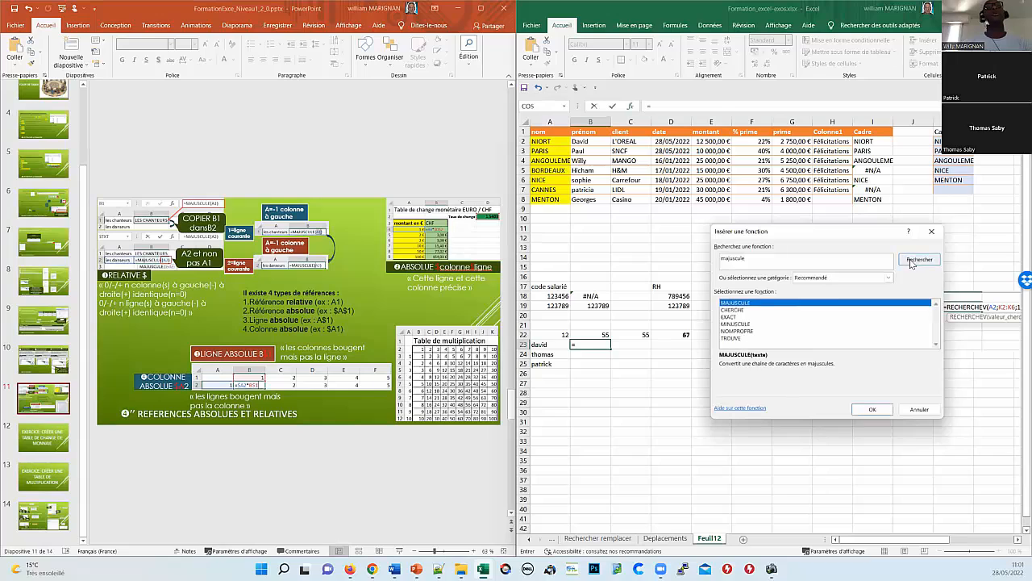
click(878, 411)
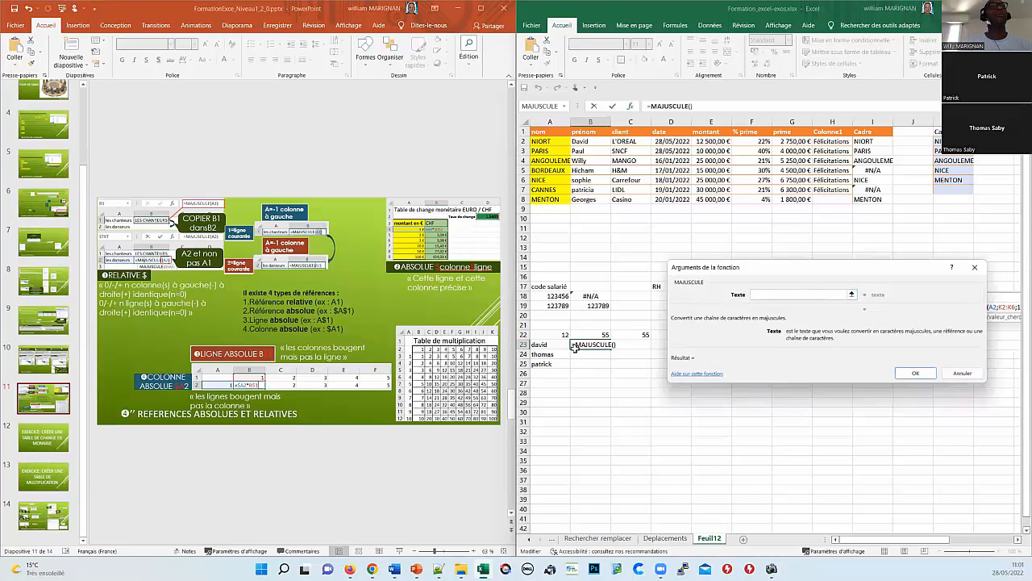
Step: Complete =MAJUSCULE(A23) in B23 and fill it down to B25
click(549, 344)
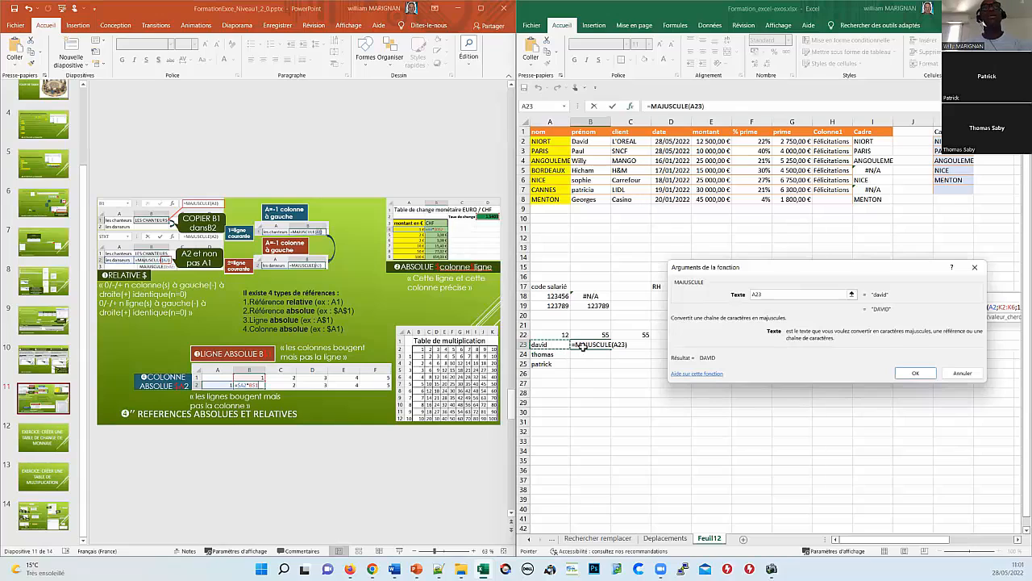
key(Return)
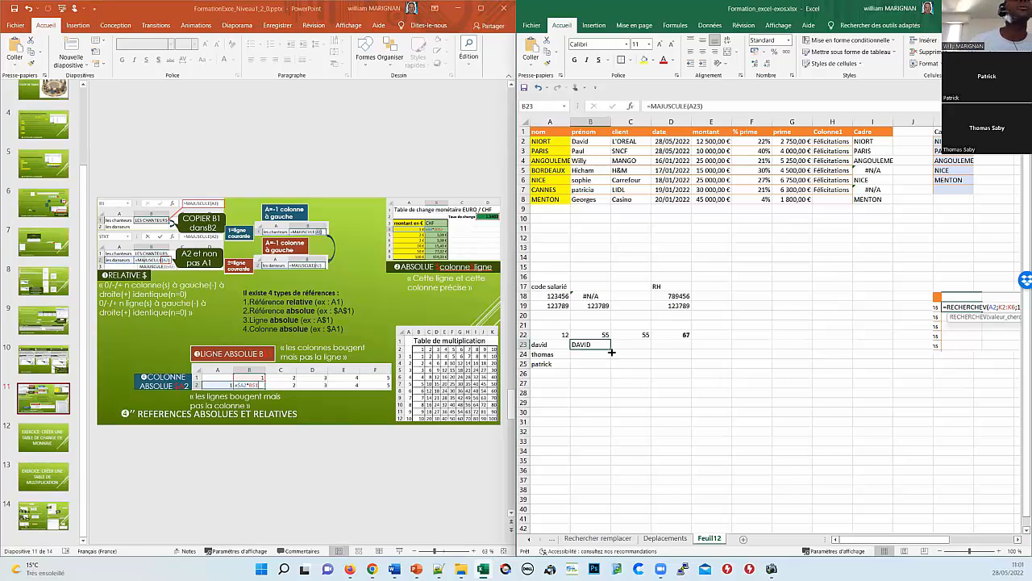
drag(610, 347, 578, 371)
click(574, 383)
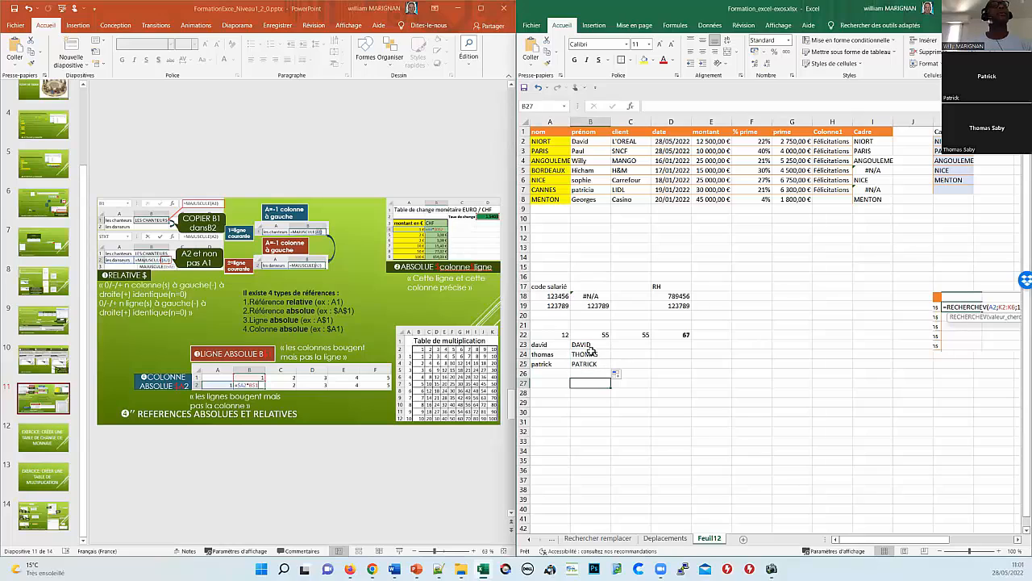
Step: Inspect the copied MAJUSCULE formulas in B23, B24 and B25 without changing them
click(593, 344)
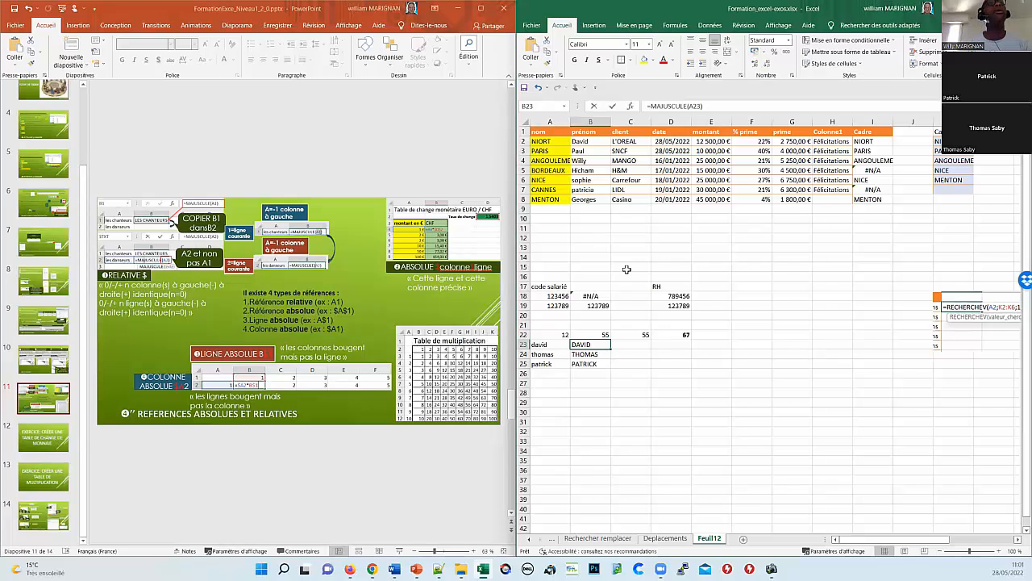
key(F2)
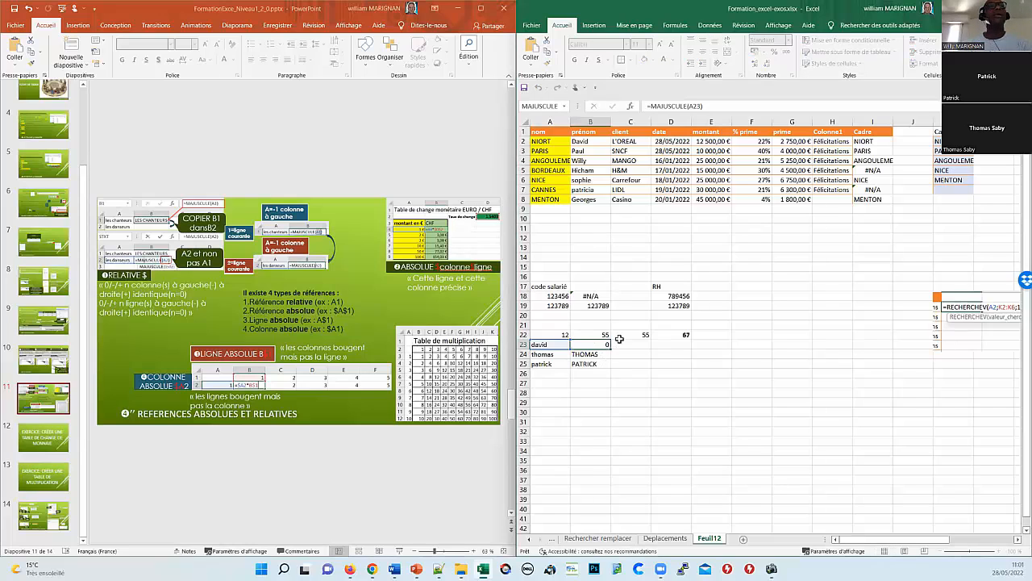
key(Return)
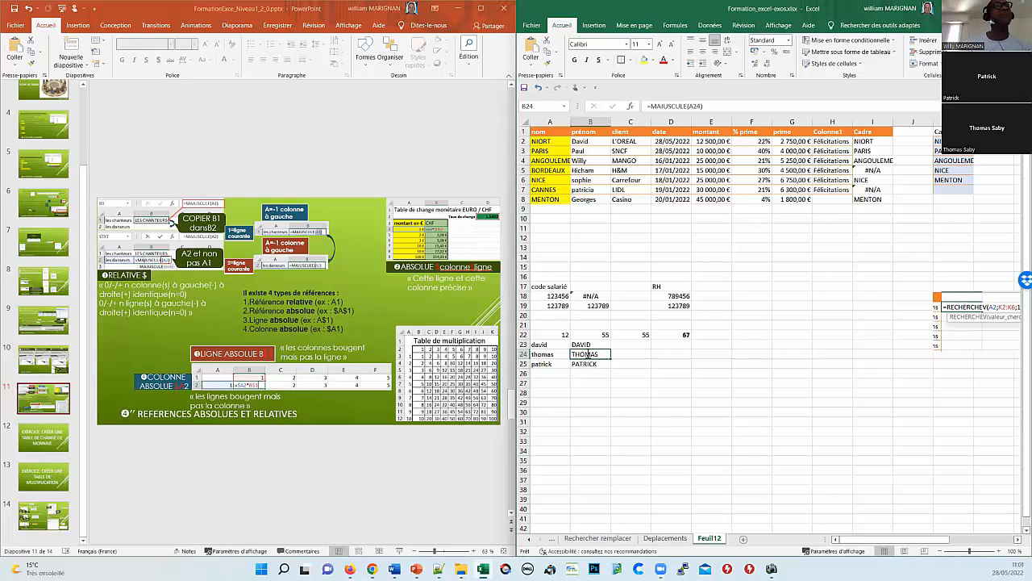
double_click(586, 354)
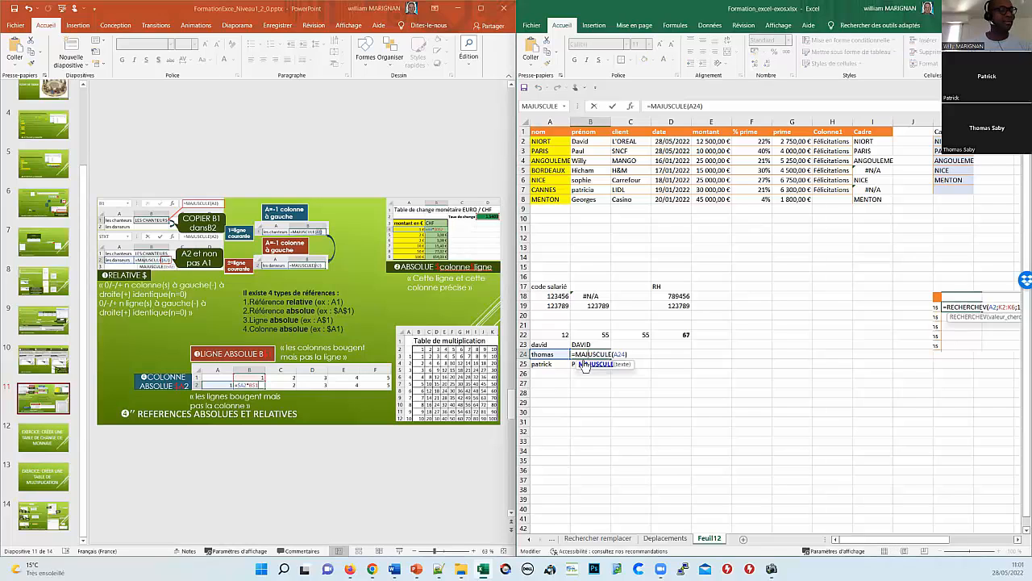
key(Escape)
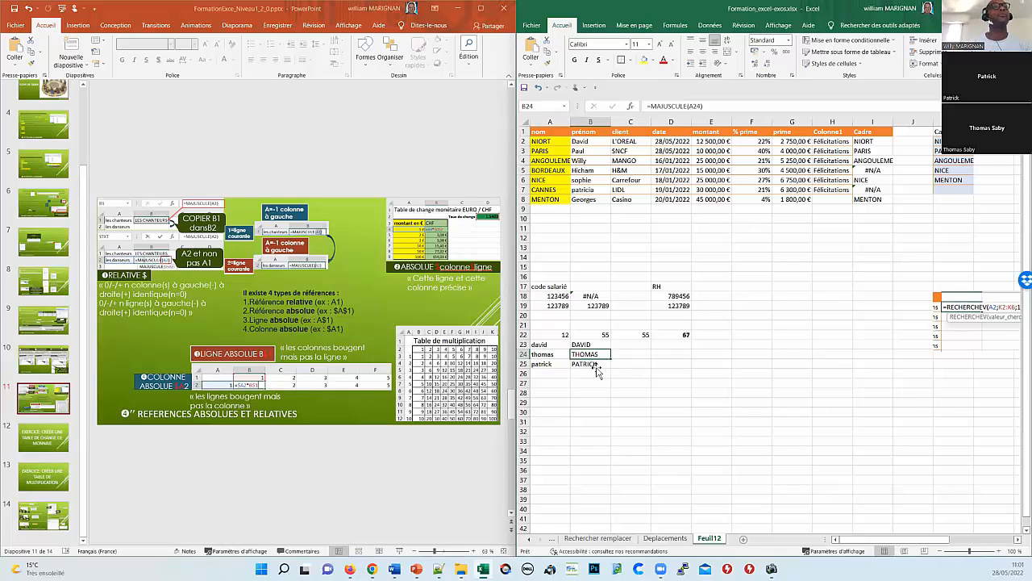
click(598, 364)
double_click(600, 367)
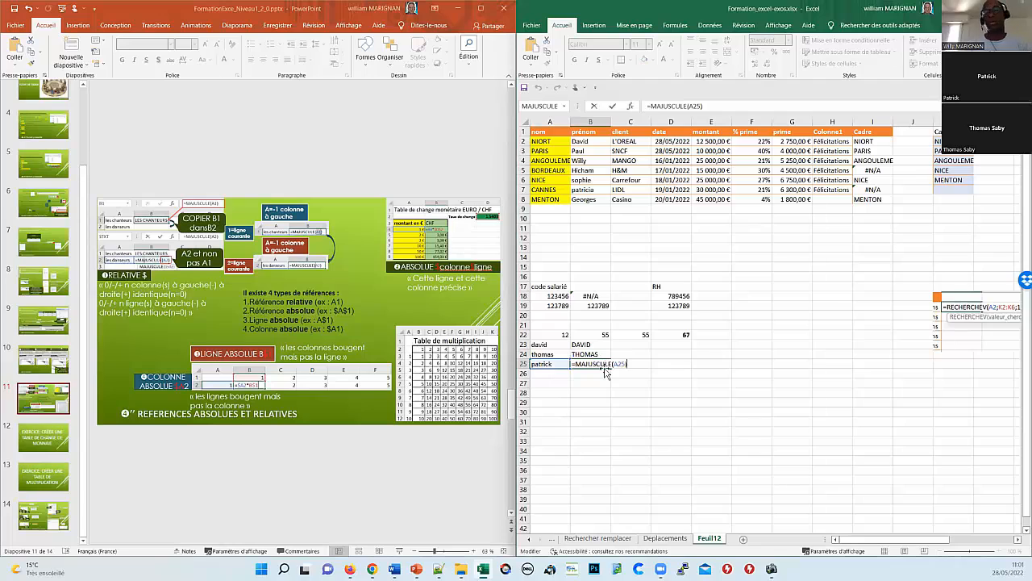
key(Return)
click(584, 344)
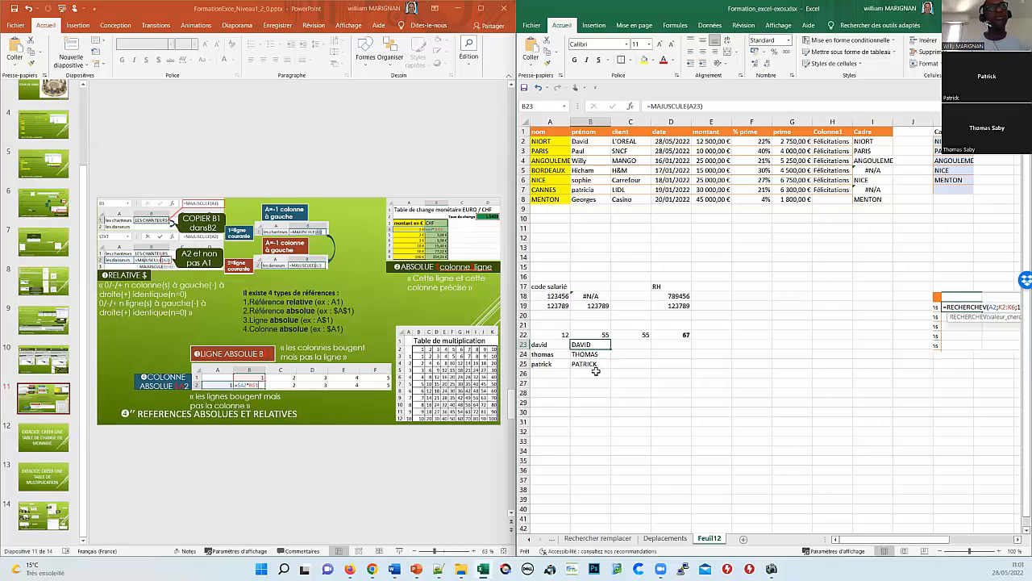
double_click(608, 345)
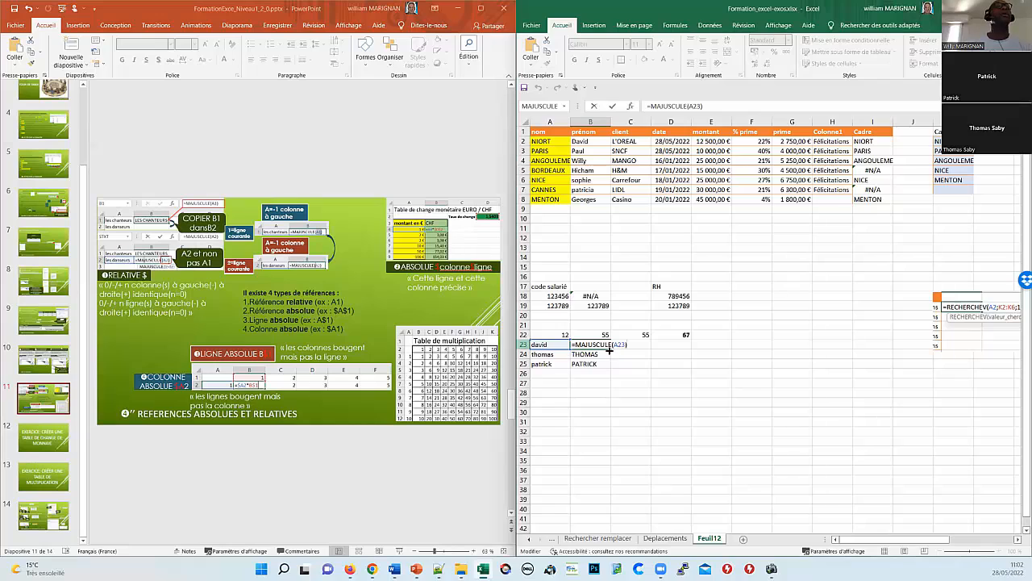
key(Return)
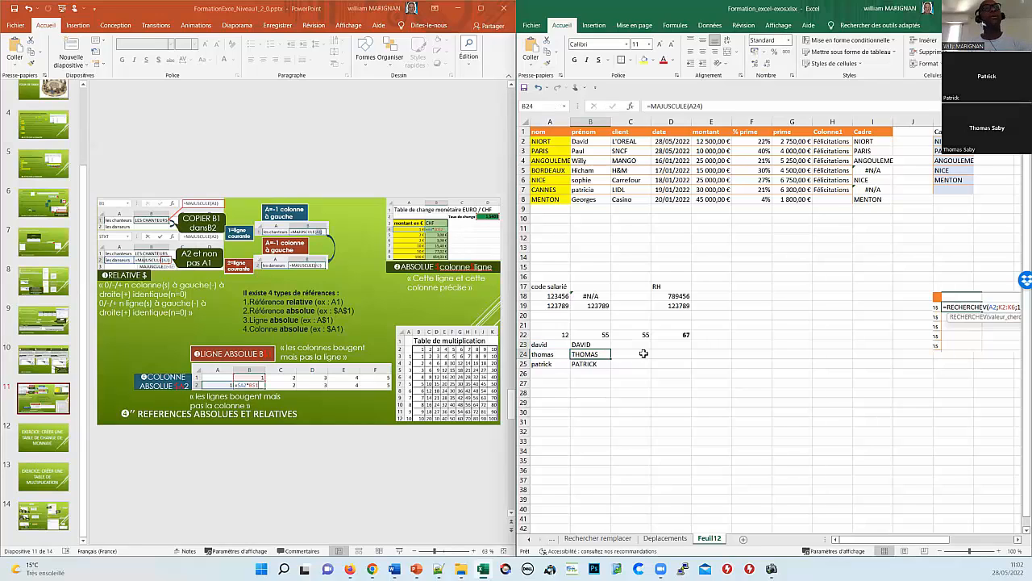
click(602, 345)
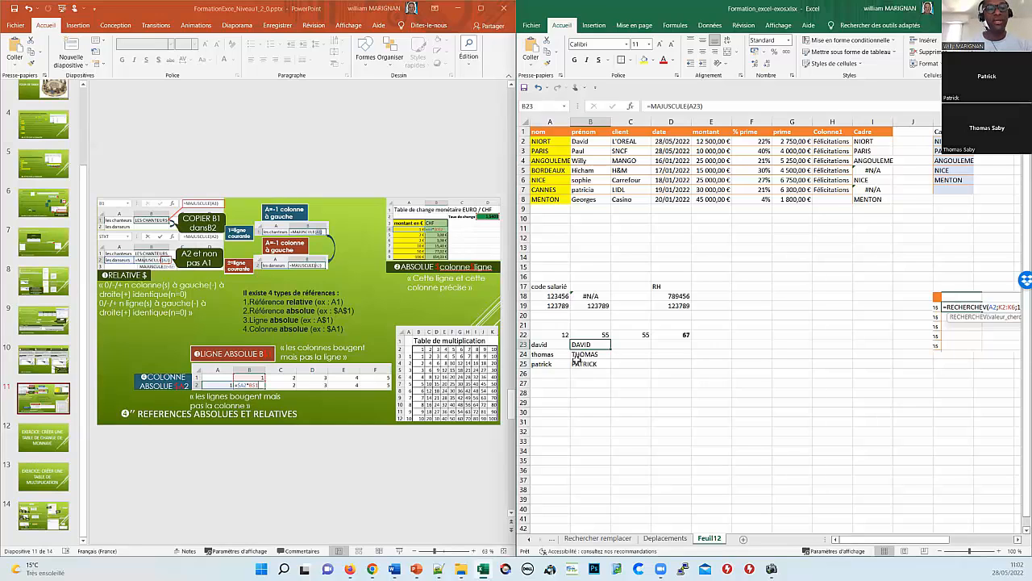
drag(610, 349, 611, 367)
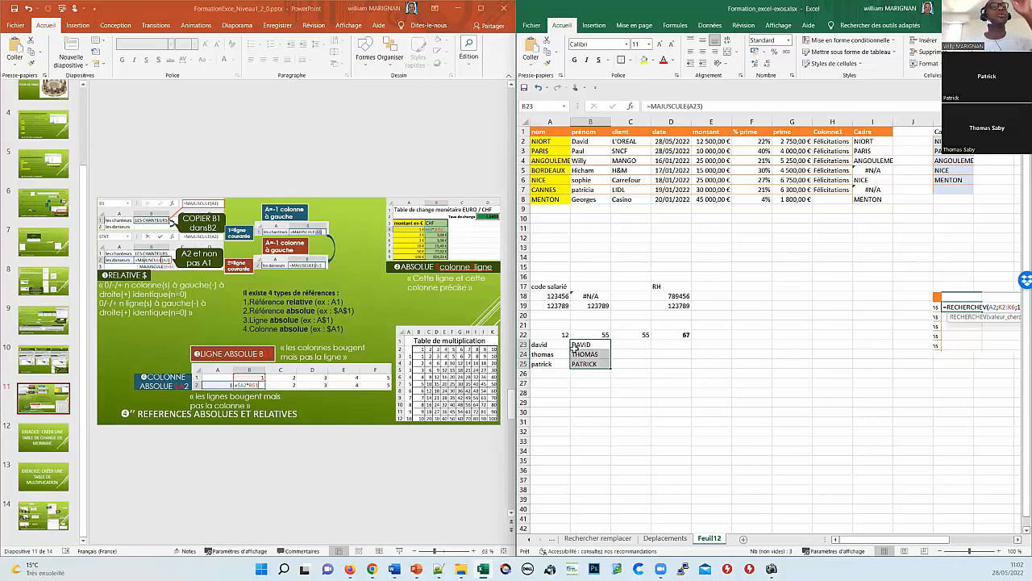
click(590, 361)
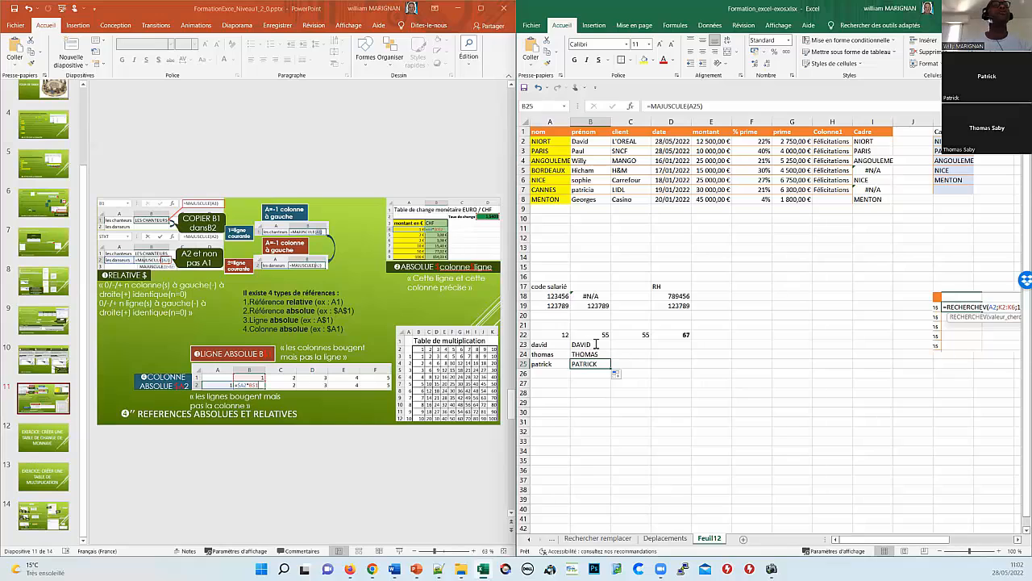
double_click(596, 344)
double_click(617, 345)
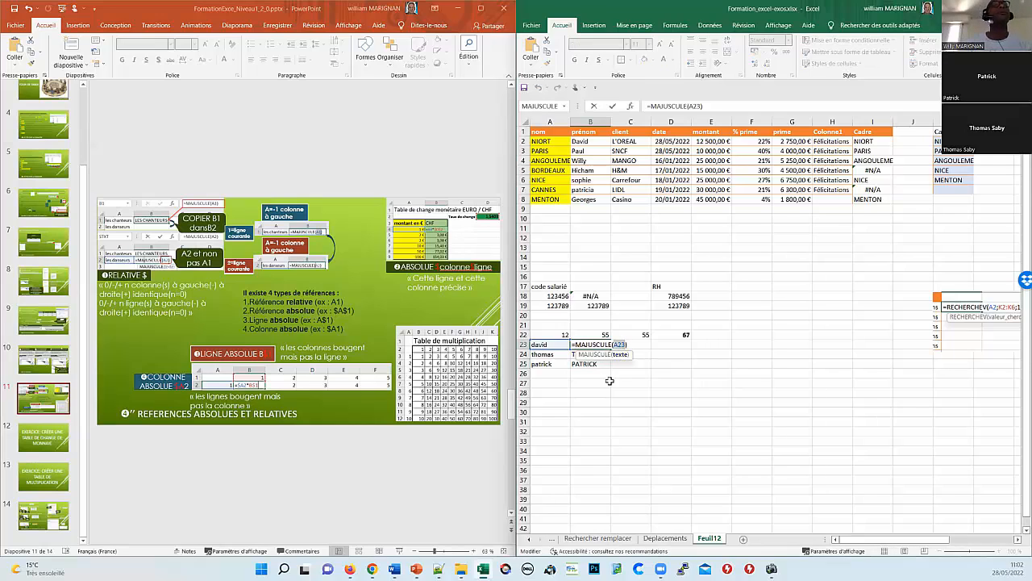
key(F4)
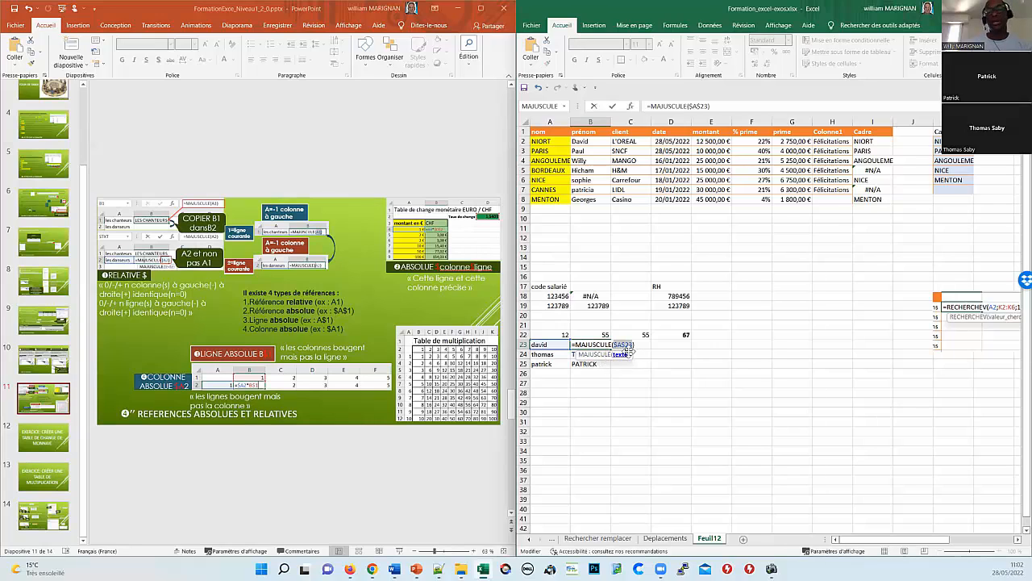
key(ctrl+Return)
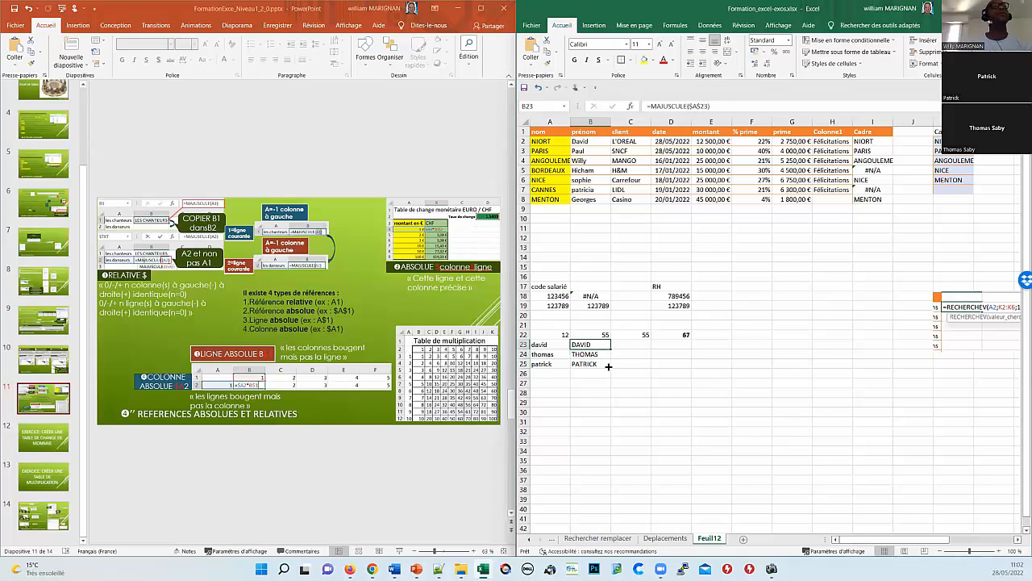
drag(611, 350, 609, 369)
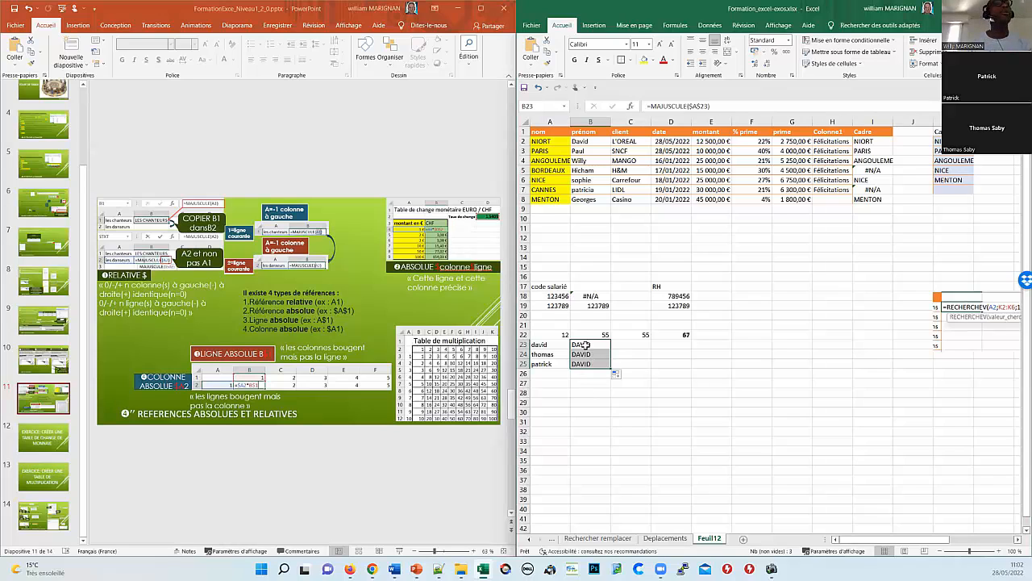
click(583, 344)
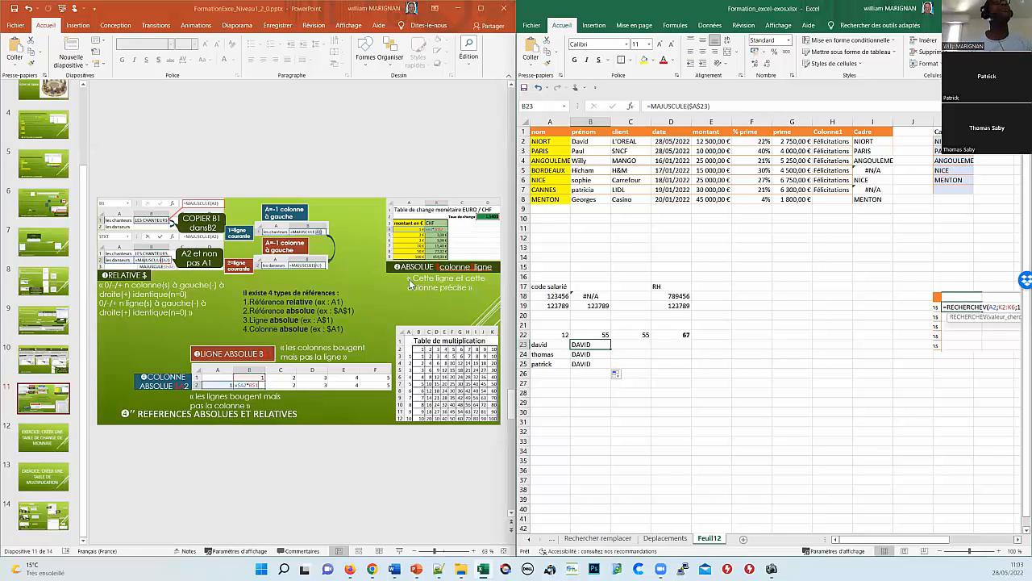
Step: Enter the heading 'montant en €' in B28 and autofit column B
click(579, 391)
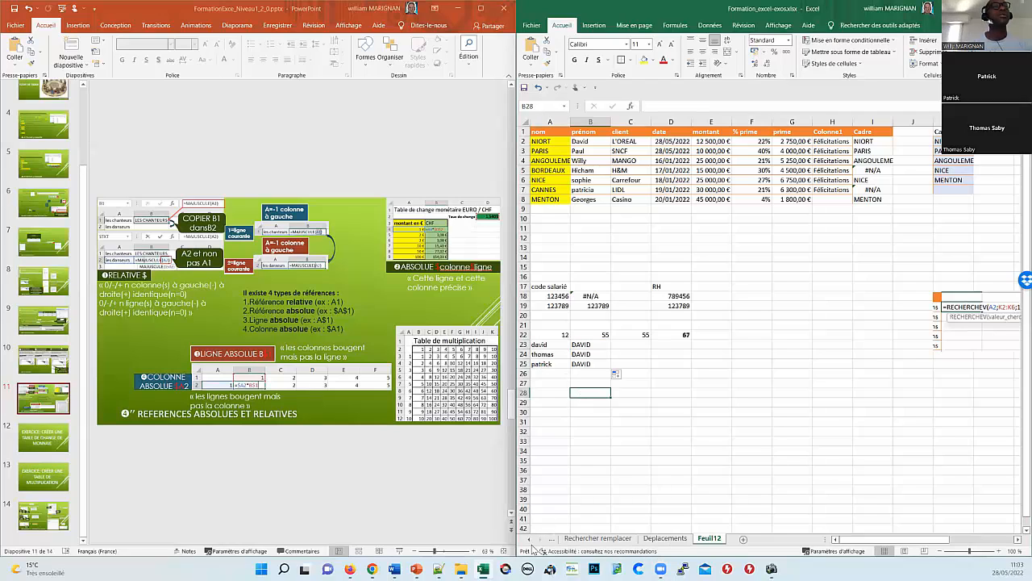
click(530, 540)
click(530, 540)
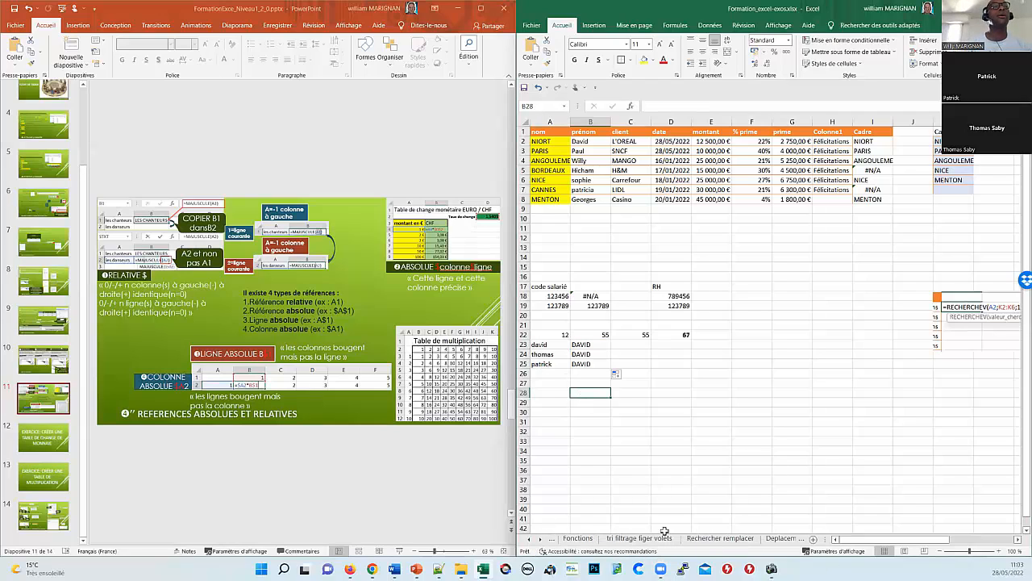
click(540, 539)
click(540, 538)
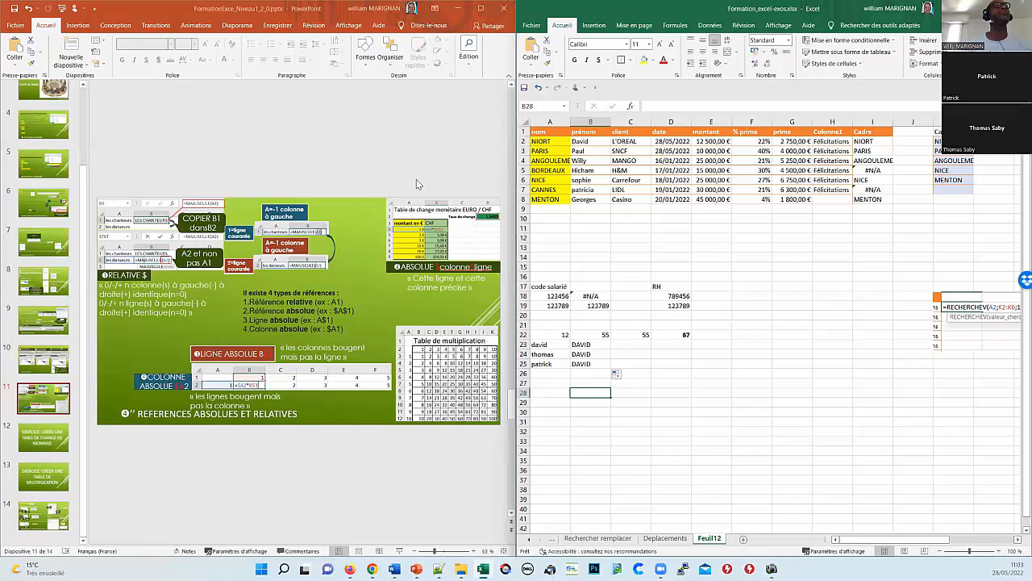
text(montant en €)
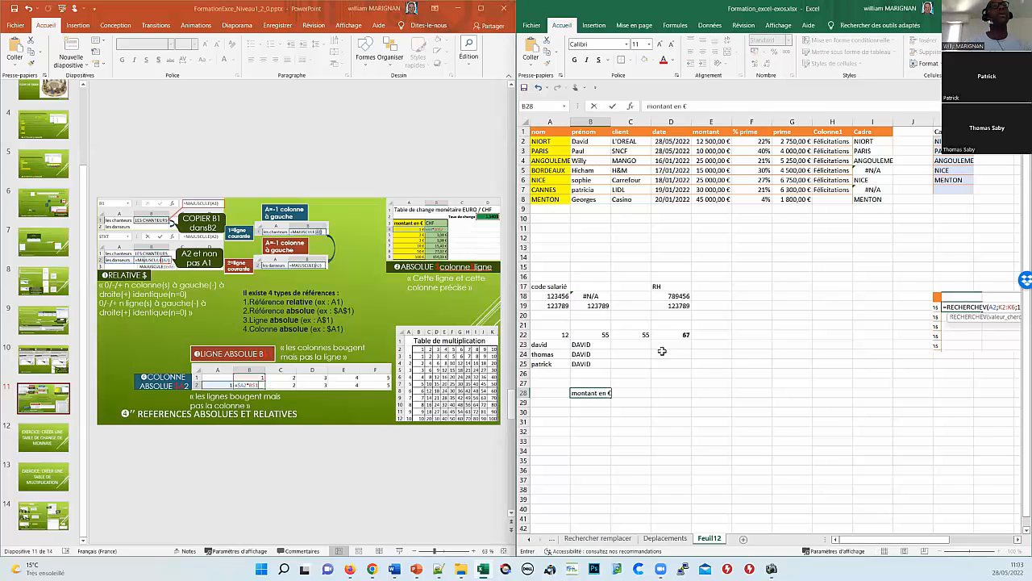
key(Return)
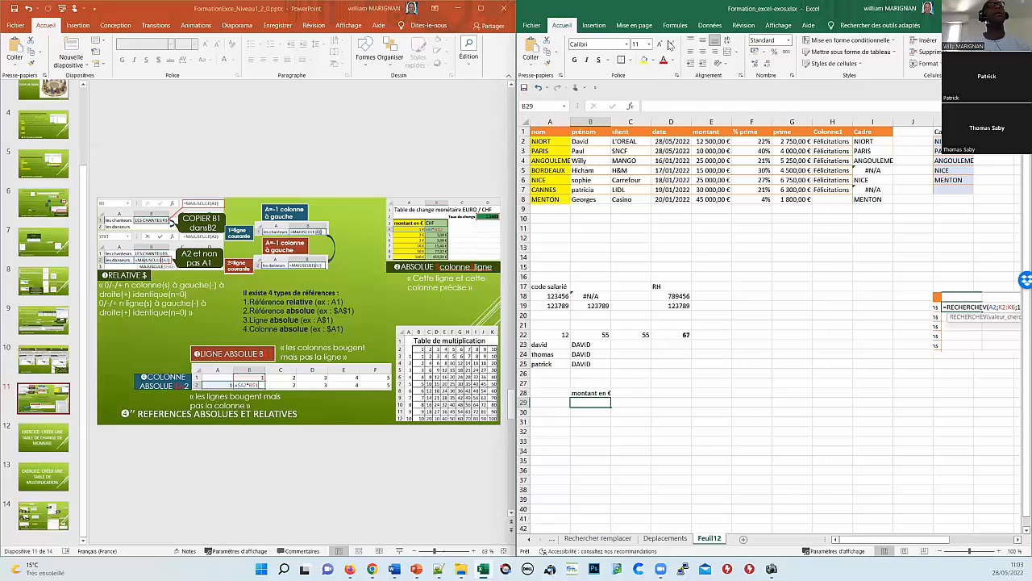
double_click(611, 121)
Step: Enter the amounts 10, 20, 50, 100 and 1000 in B29:B33 and the heading CHF in C28
text(10)
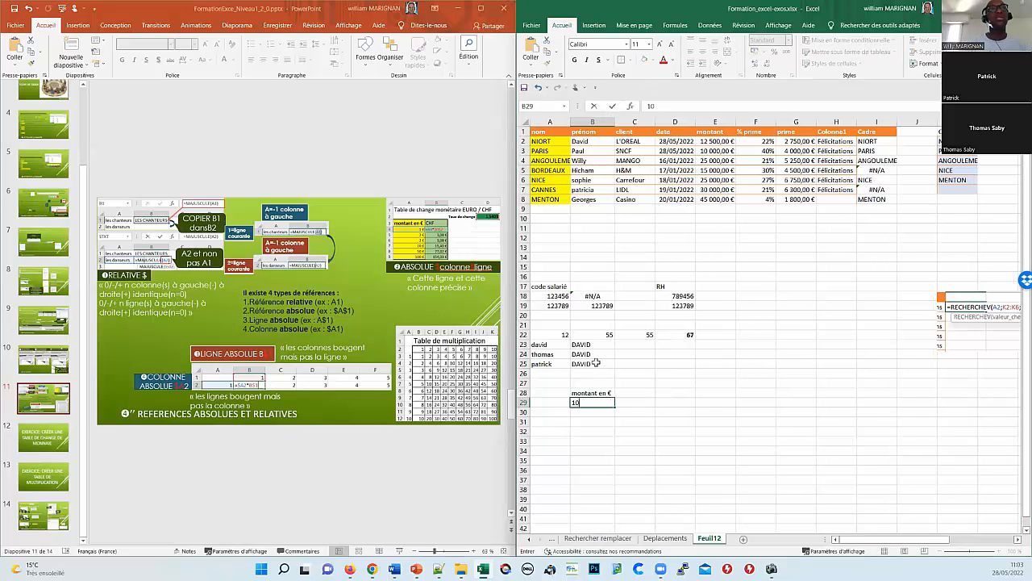
text(0)
key(BackSpace)
key(Return)
text(1)
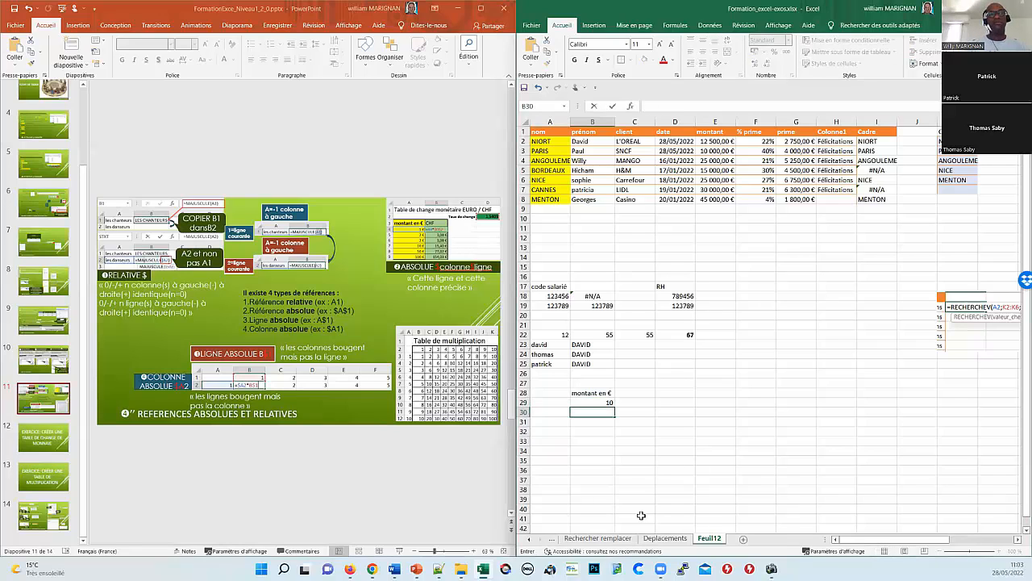
key(Return)
text(50)
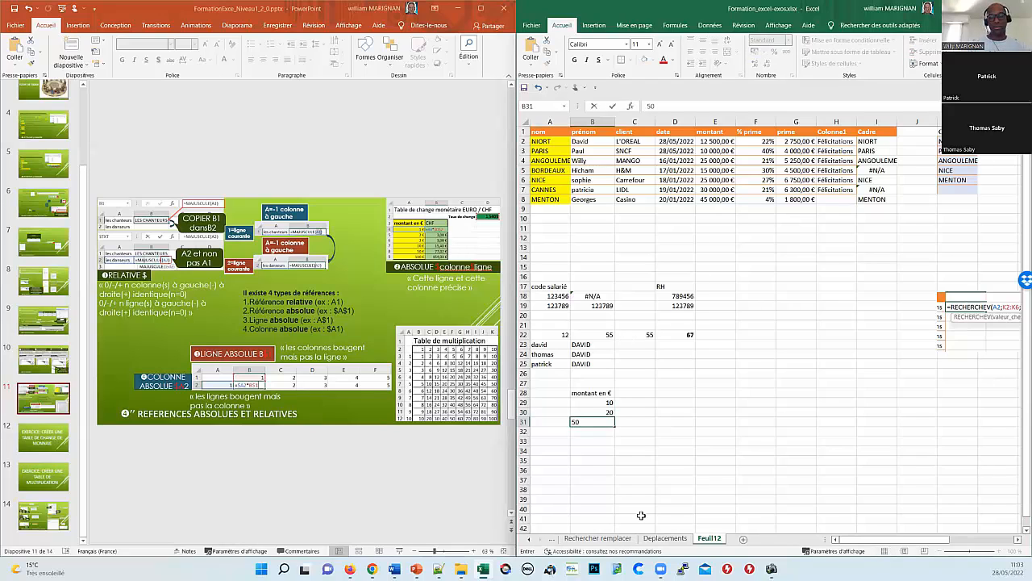
key(Return)
text(100)
key(Return)
text(1)
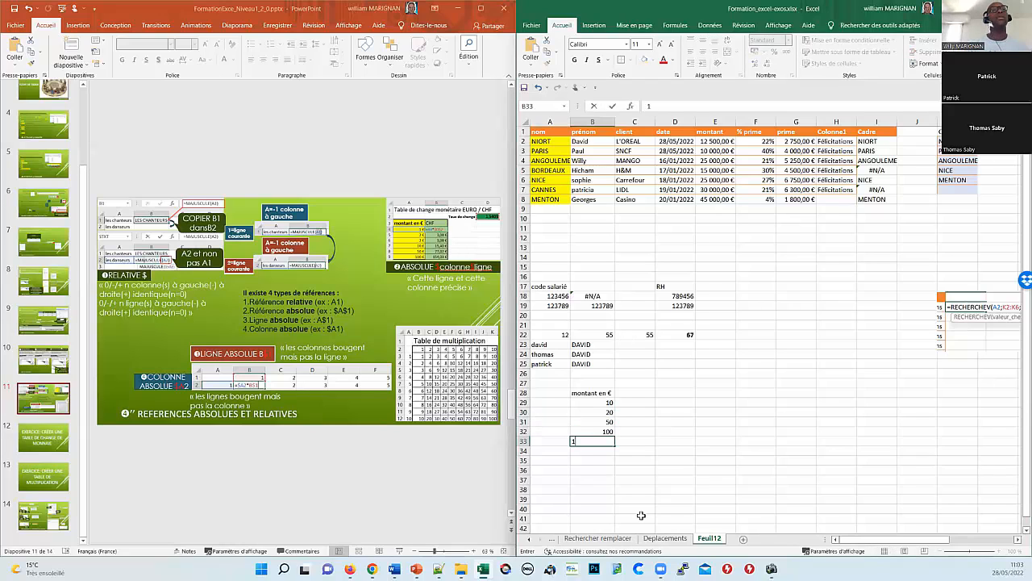
text(000)
key(Return)
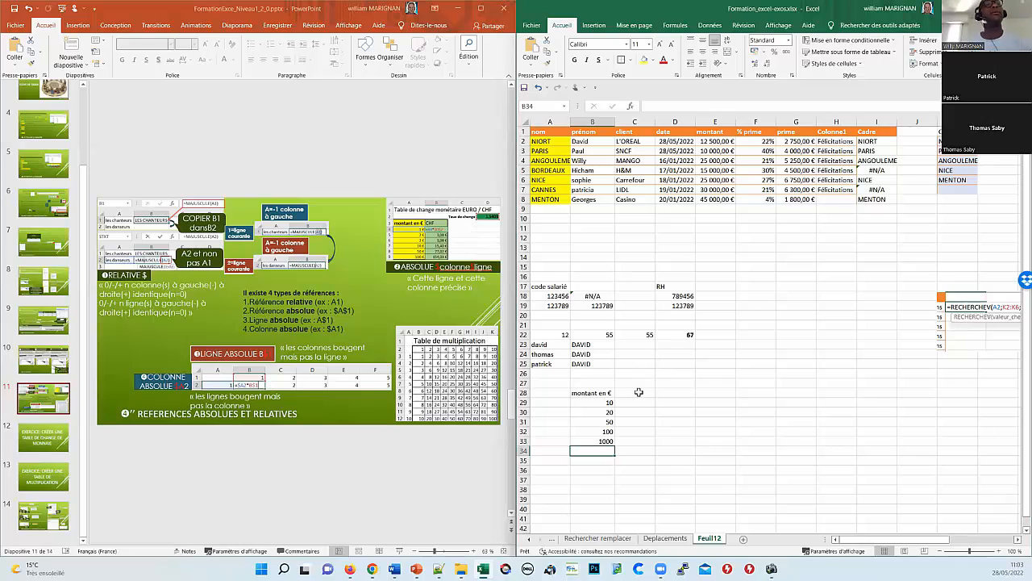
click(637, 393)
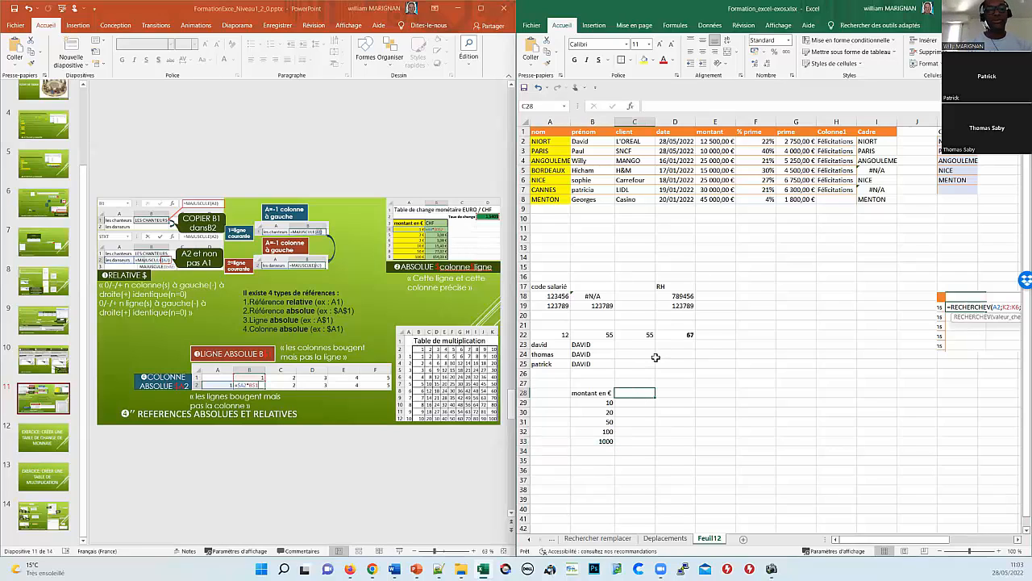
text(CHF)
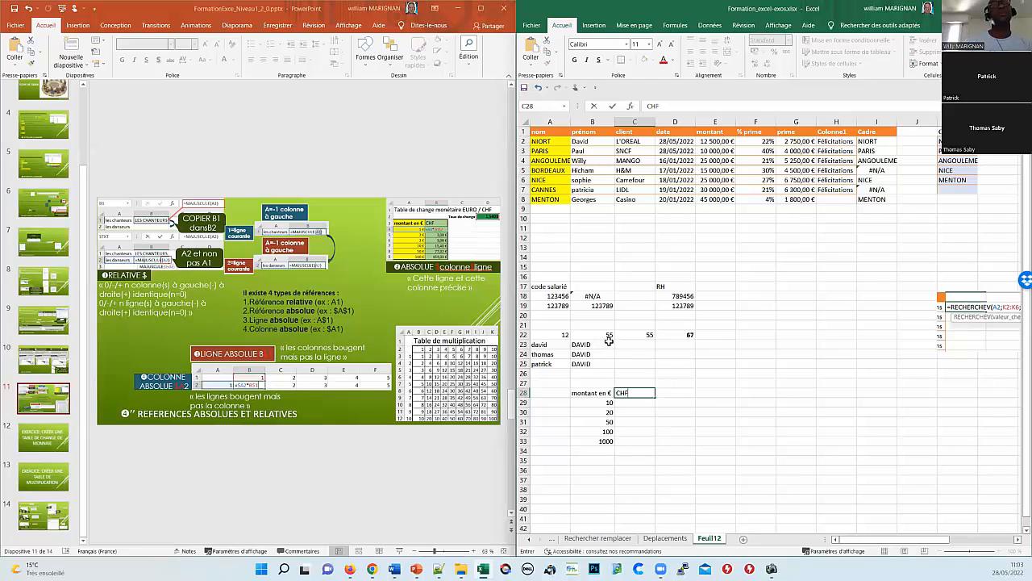
key(Return)
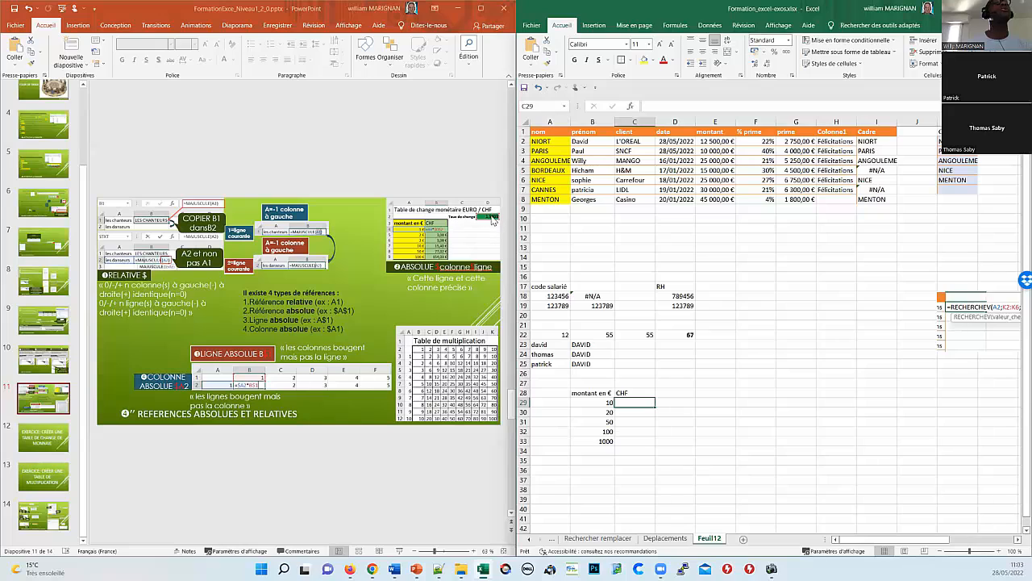
Step: Type TAUX in D27 and enter the exchange rate 1,54 in E28
click(692, 381)
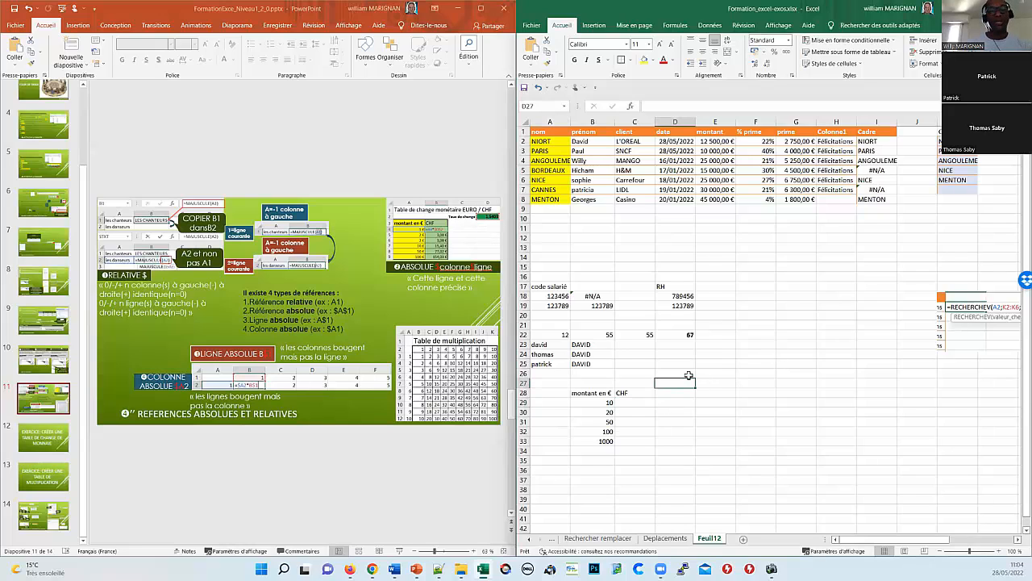
text(TAUX)
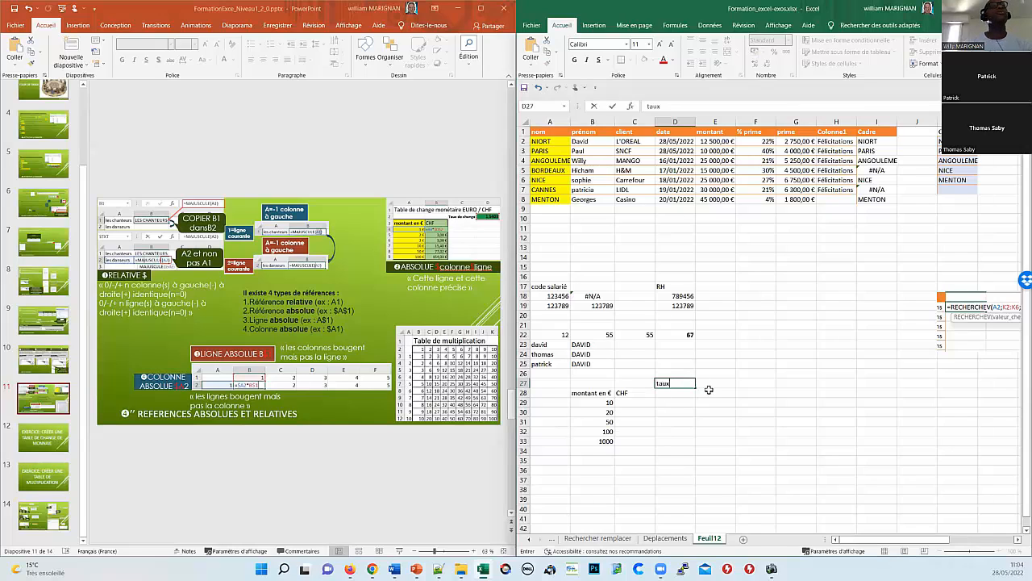
click(708, 390)
text(1,54)
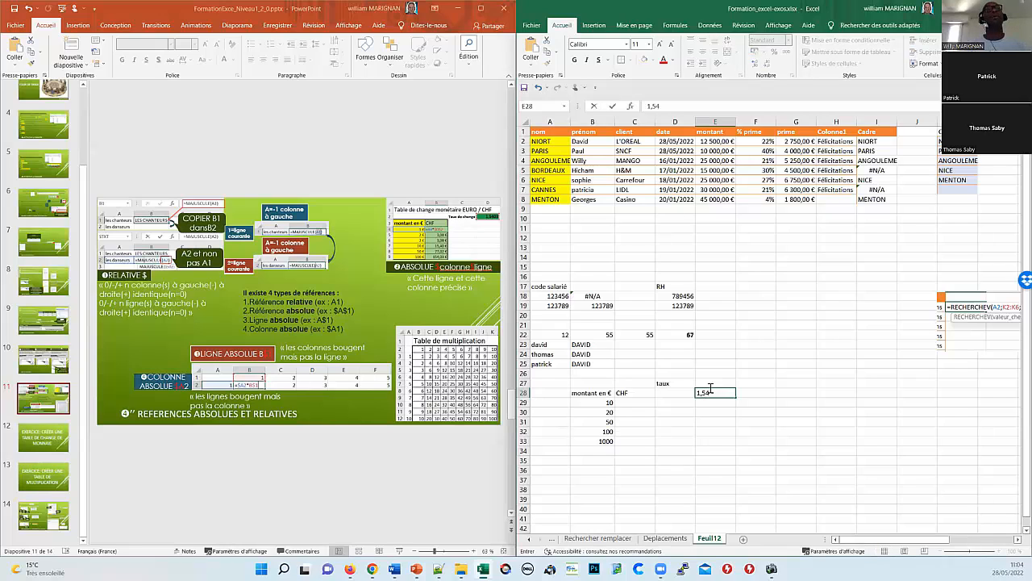
key(Return)
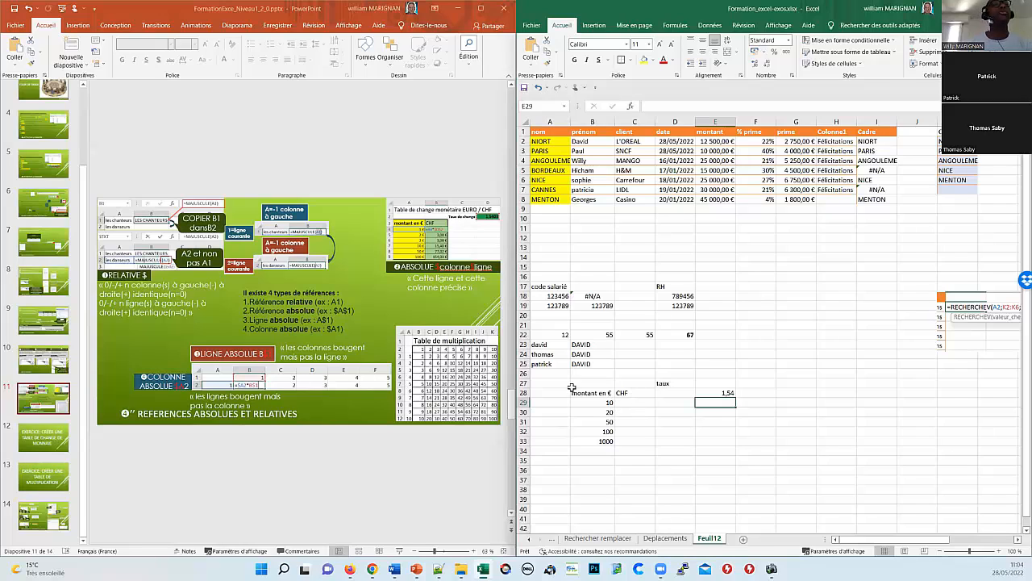
Step: Apply borders to the headings B28:C28 and every cell of B29:C33
drag(574, 393, 625, 392)
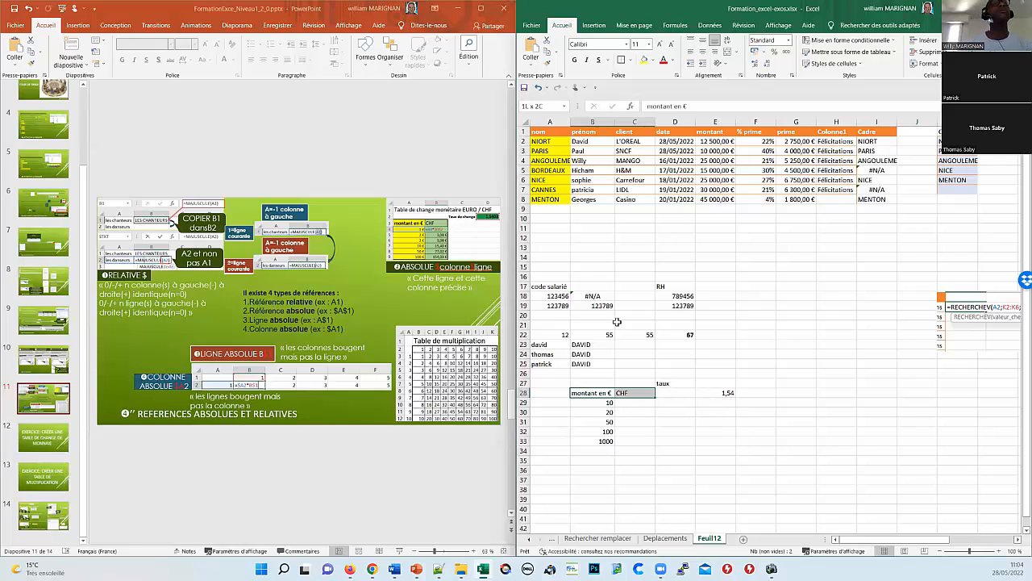
click(621, 60)
click(596, 402)
drag(596, 402, 647, 441)
click(632, 62)
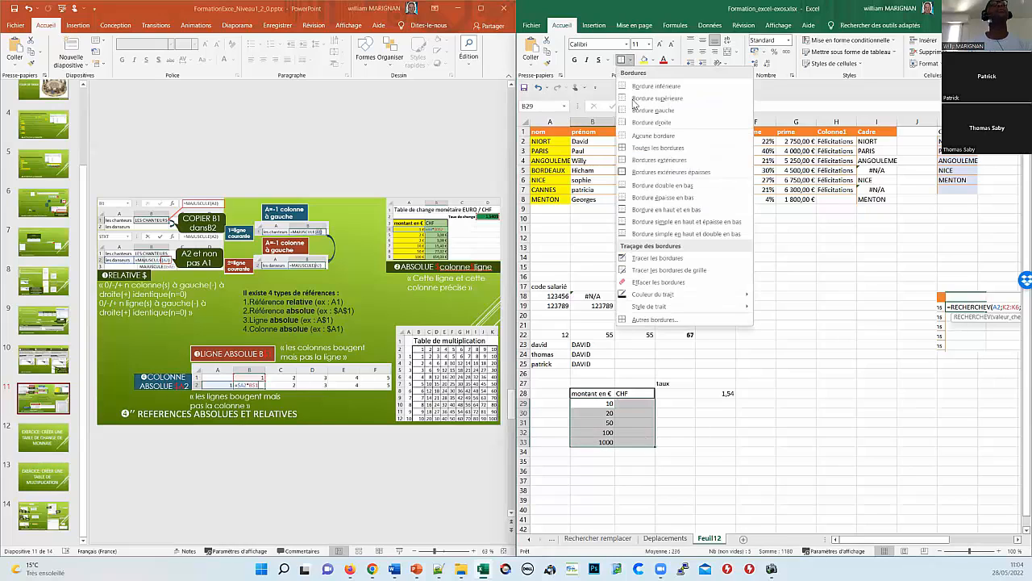
click(637, 152)
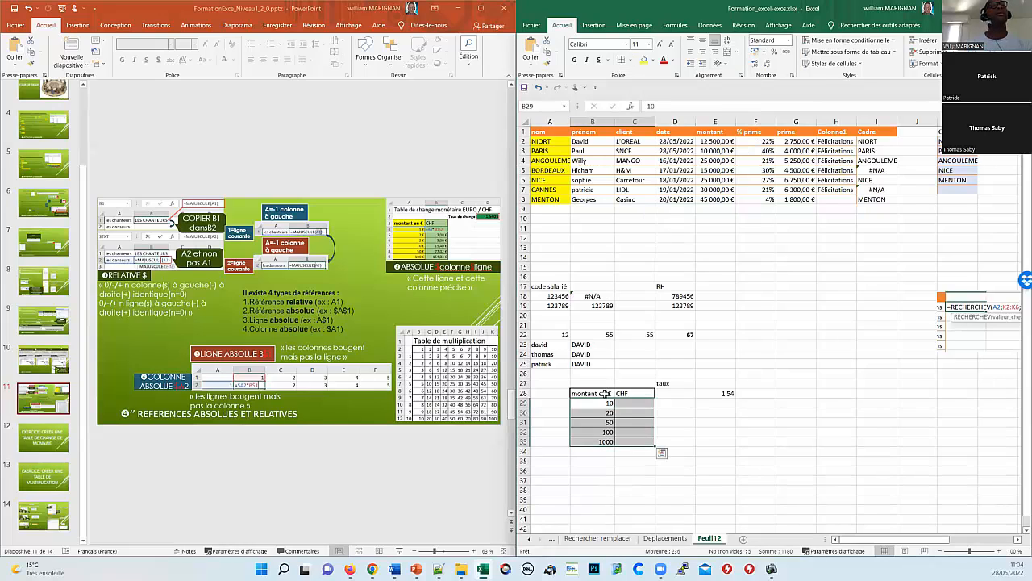
Step: Fill the 'montant en €' heading yellow and the CHF heading blue
click(597, 392)
click(645, 61)
click(634, 392)
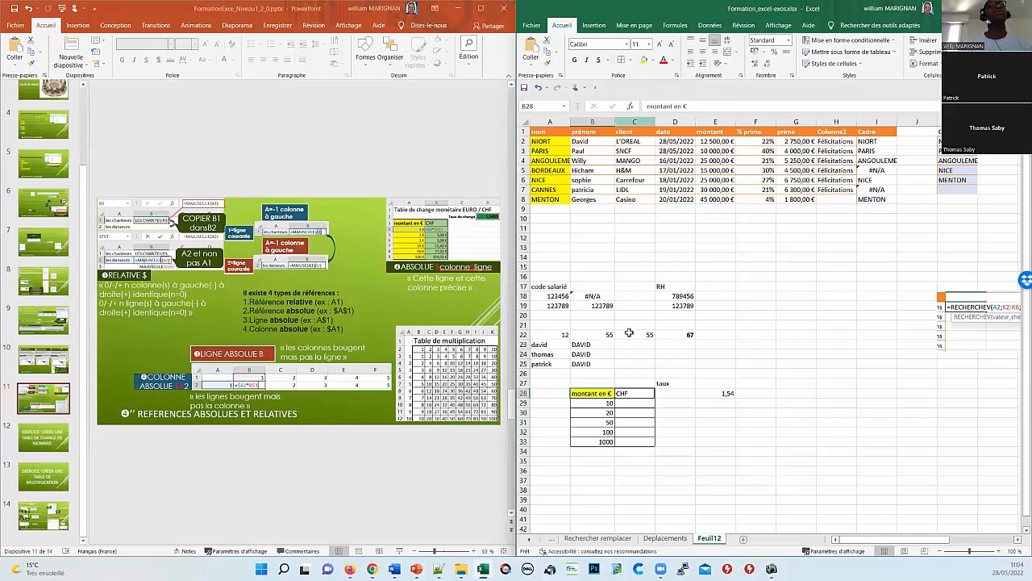
click(653, 62)
click(707, 86)
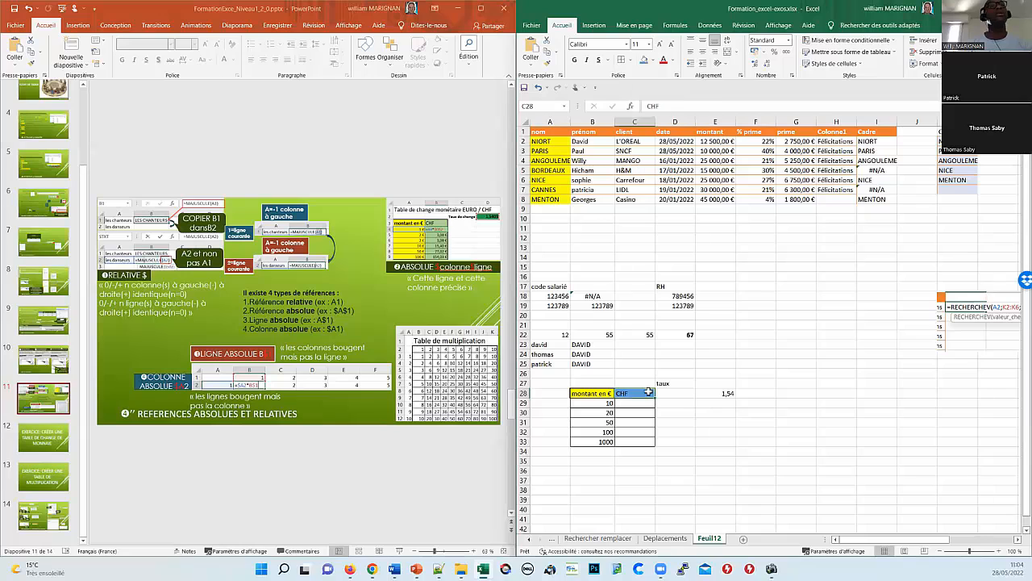
click(659, 423)
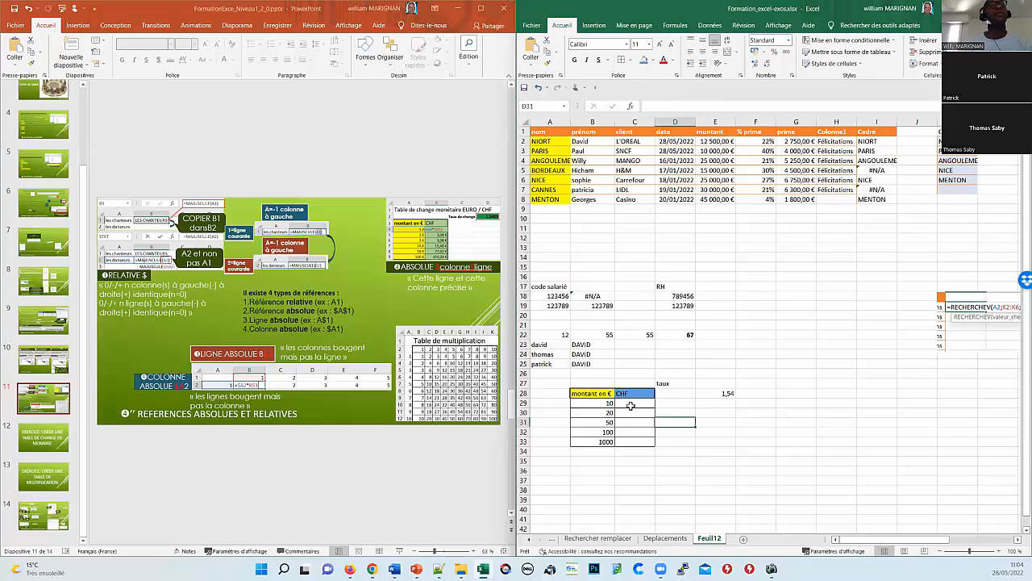
click(631, 406)
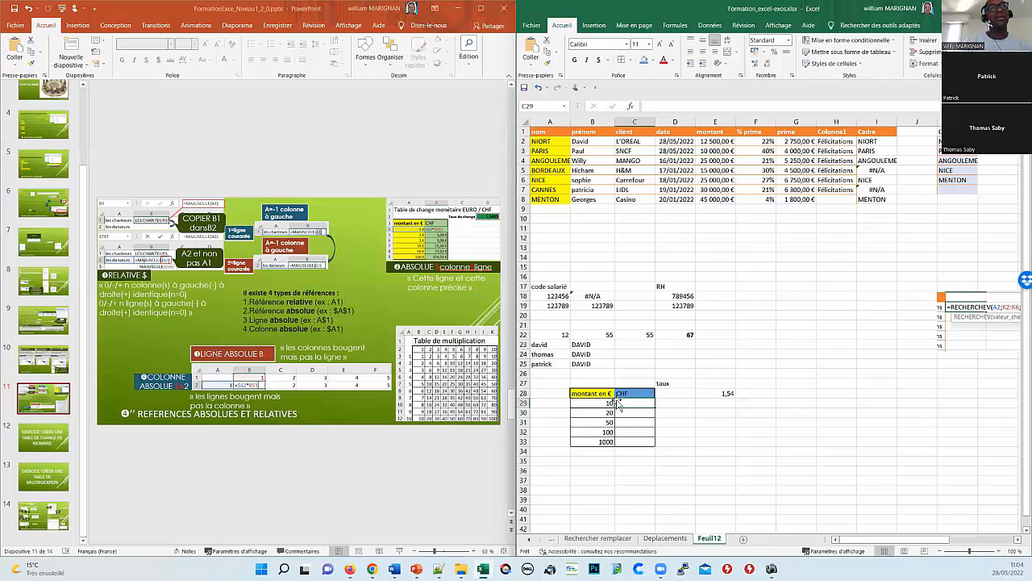
Step: Enter =B29*1,54 in C29 and fill the conversion down to C33
text(=)
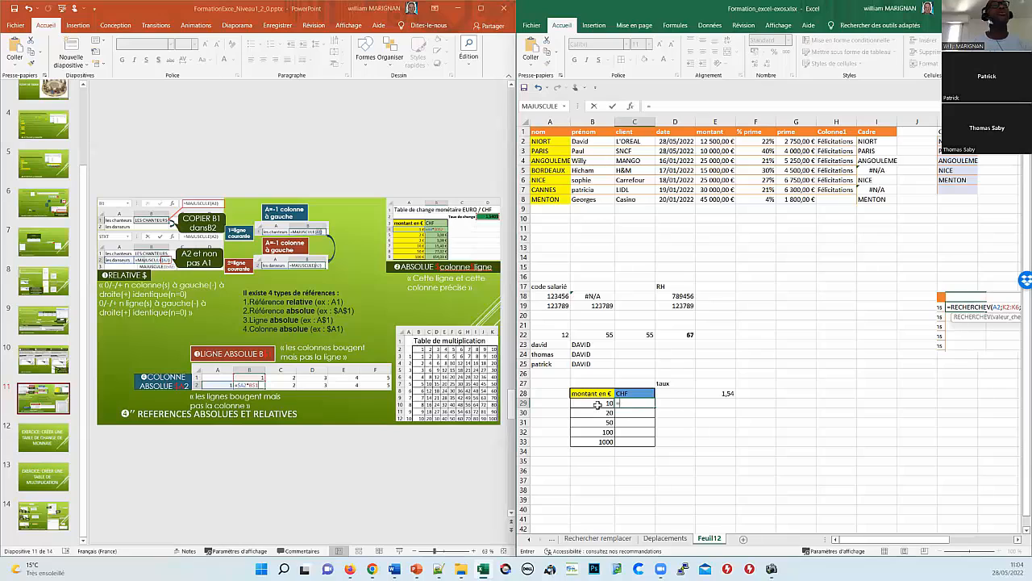
click(595, 403)
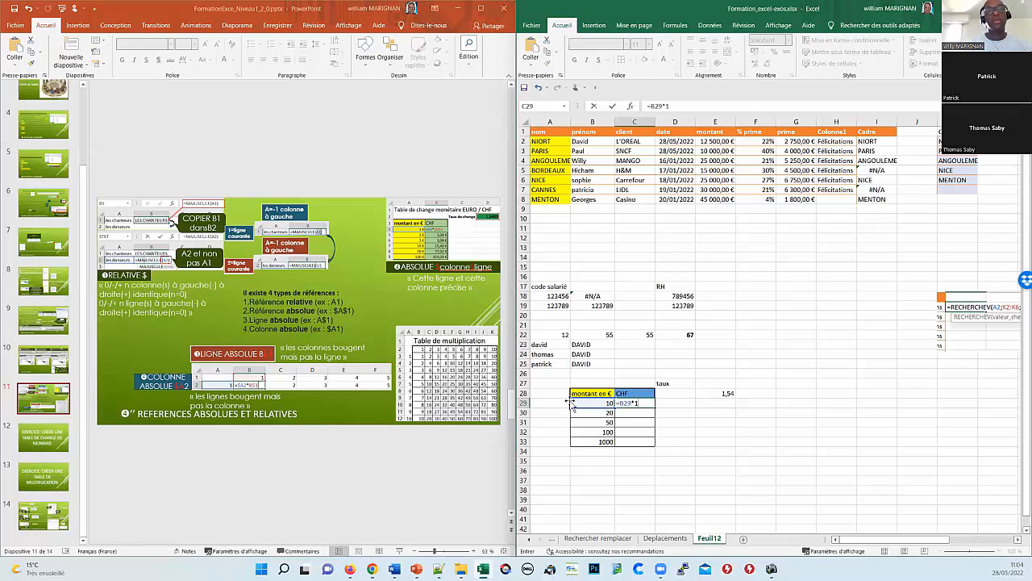
text(*1,54)
key(Return)
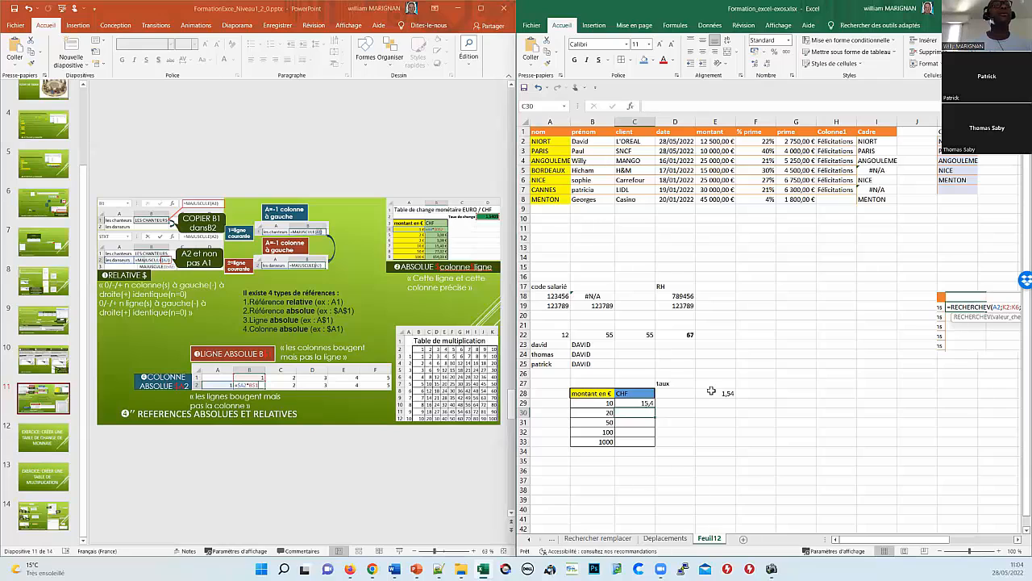
key(Up)
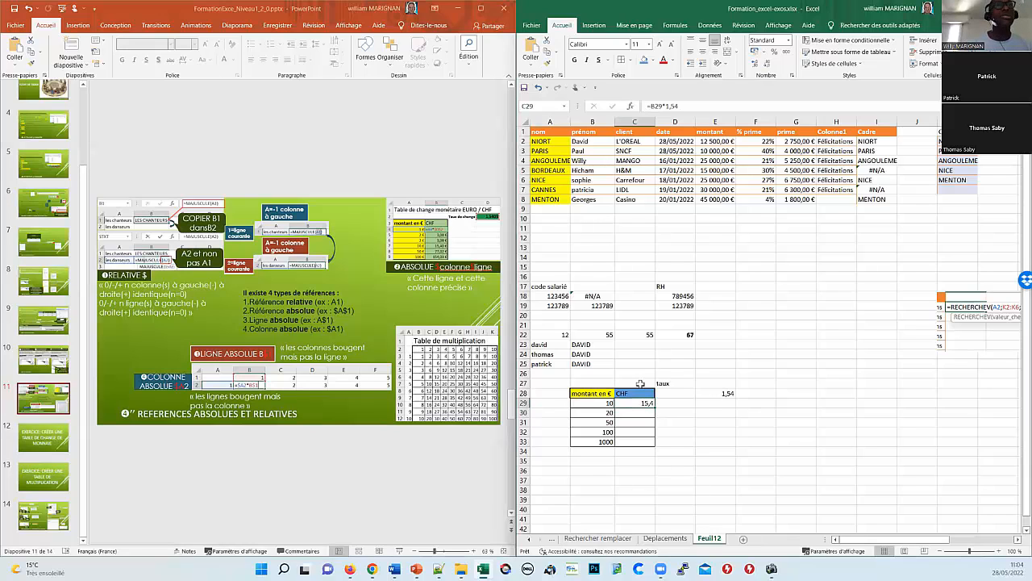
key(Down)
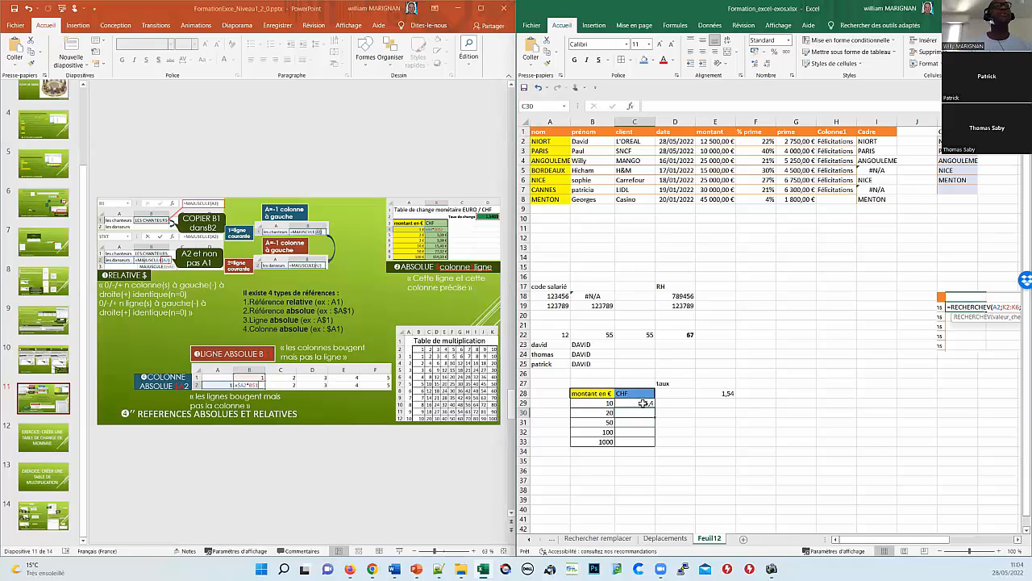
key(Up)
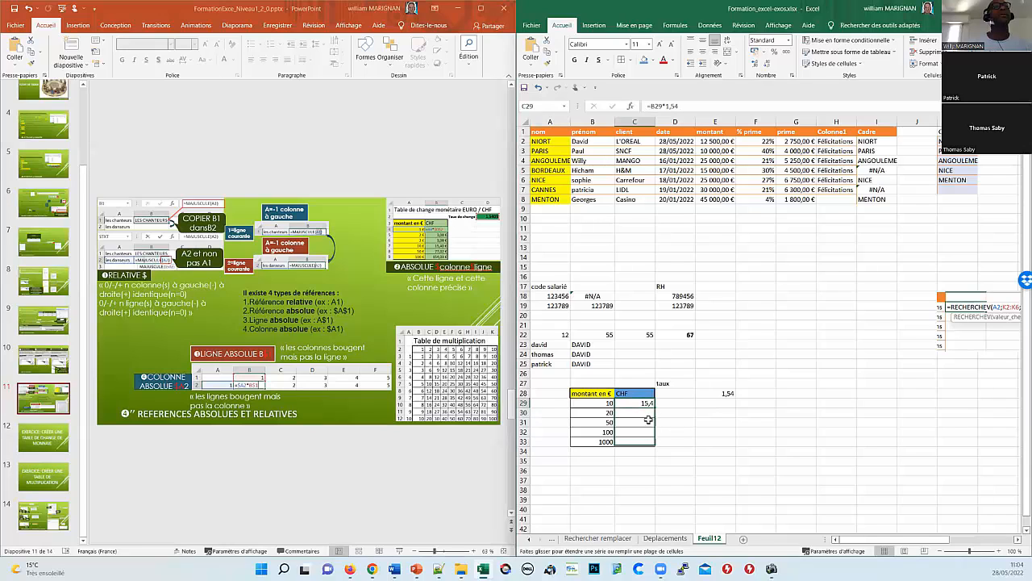
double_click(654, 407)
click(619, 412)
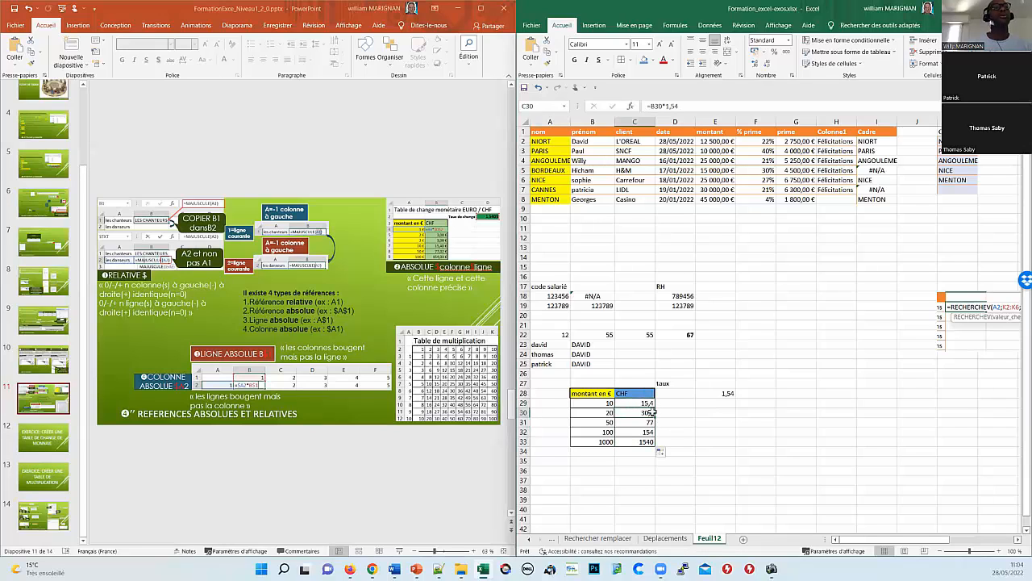
key(Up)
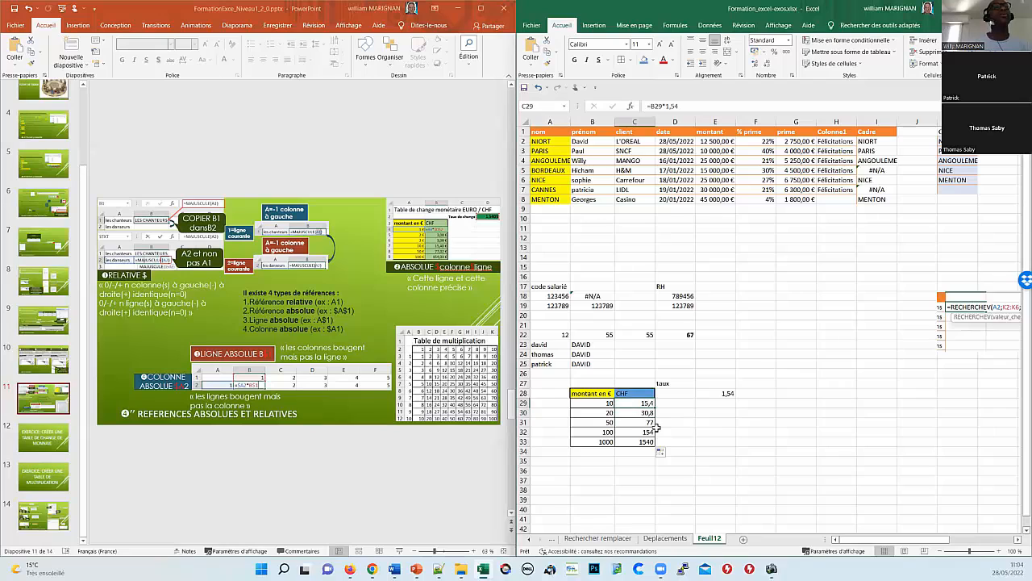
key(Down)
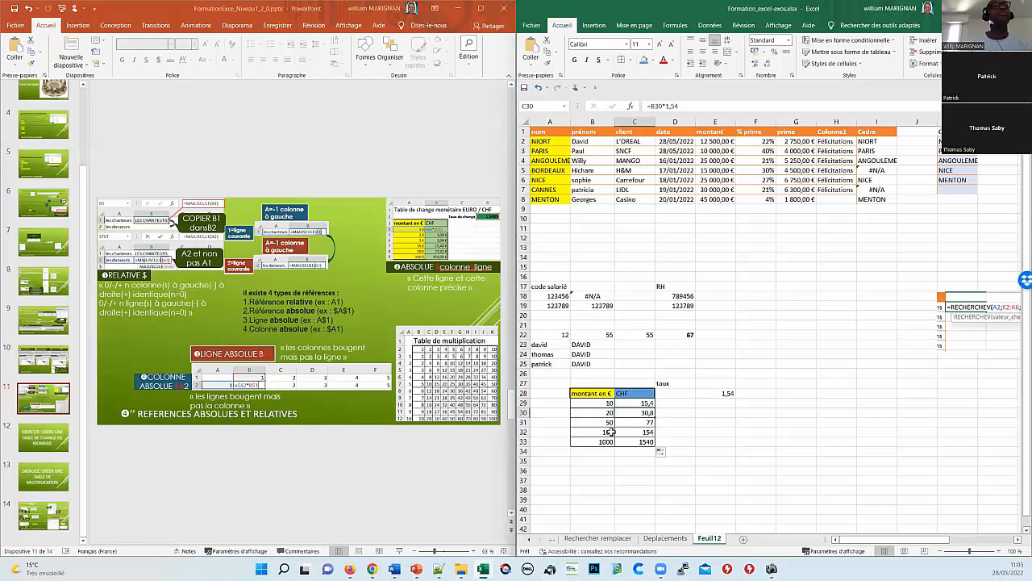
Step: Move the 1,54 rate to E27 and rewrite C29 as =B29*E27
click(716, 394)
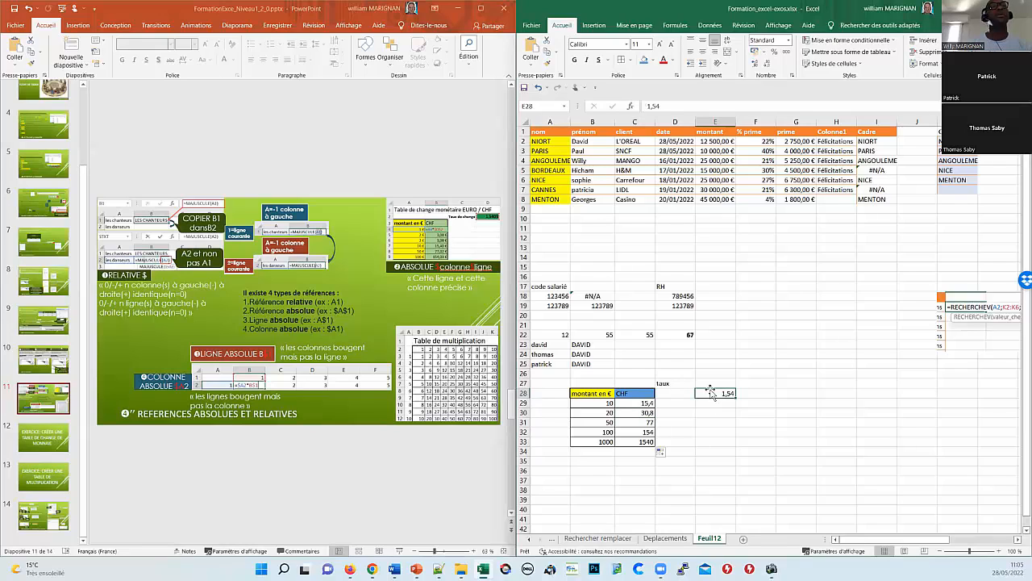
drag(711, 388, 729, 395)
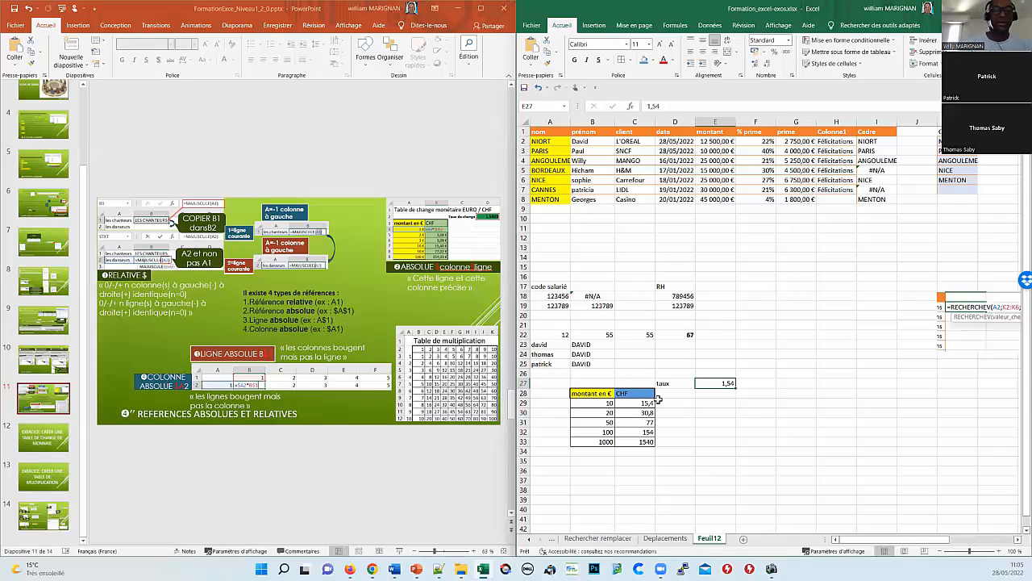
click(656, 400)
text(=)
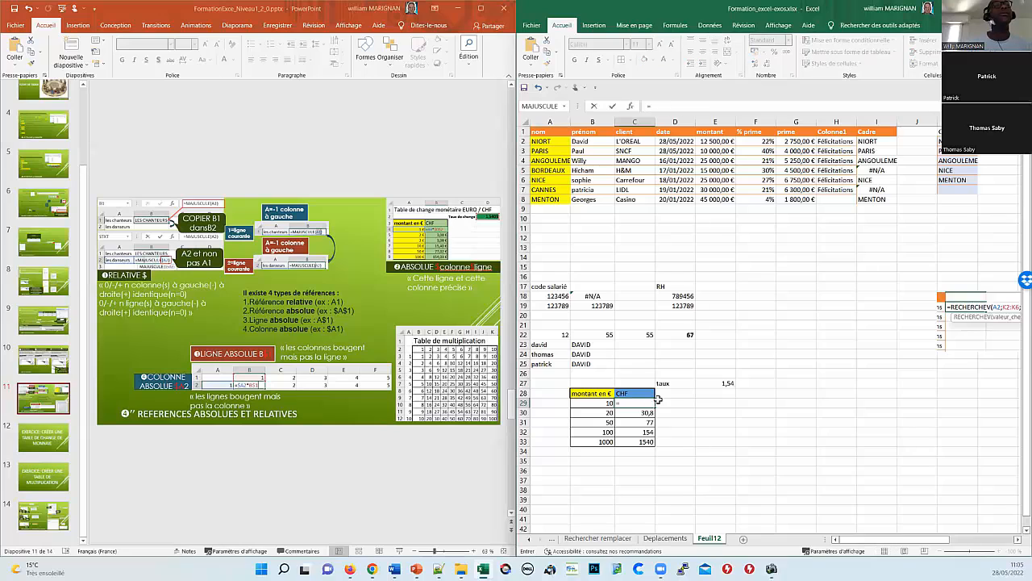
click(605, 403)
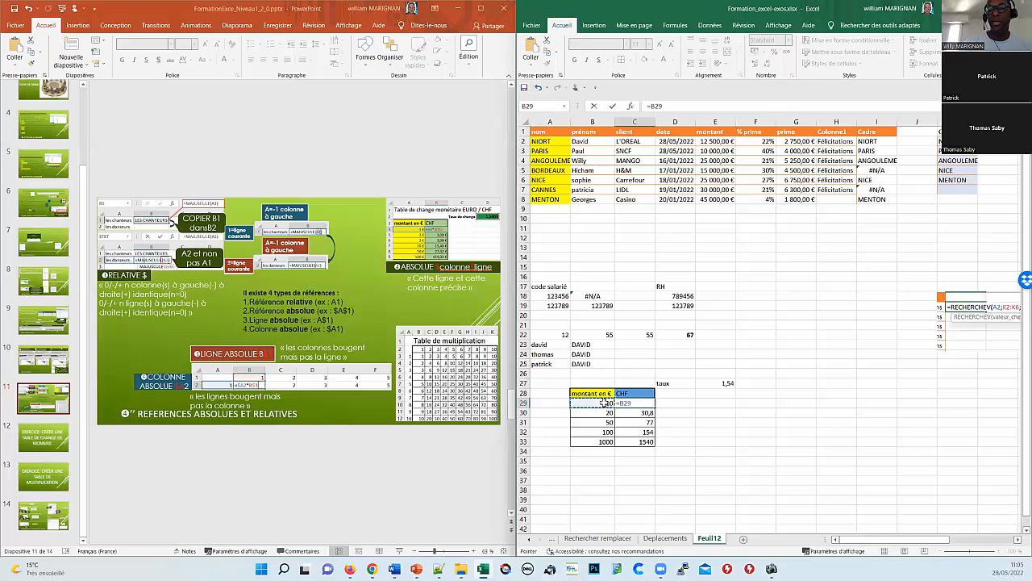
text(*)
click(725, 383)
key(Return)
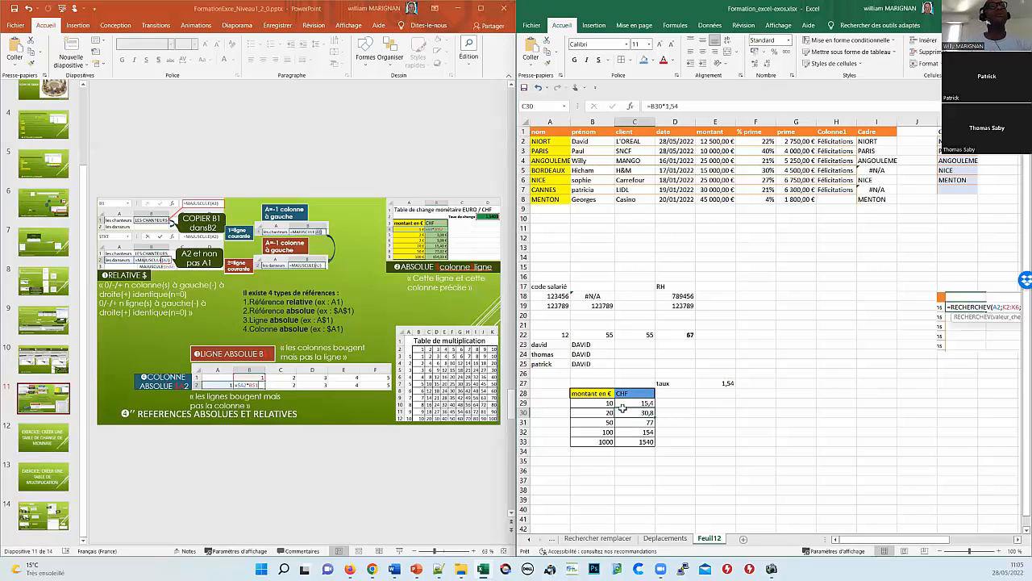
click(611, 404)
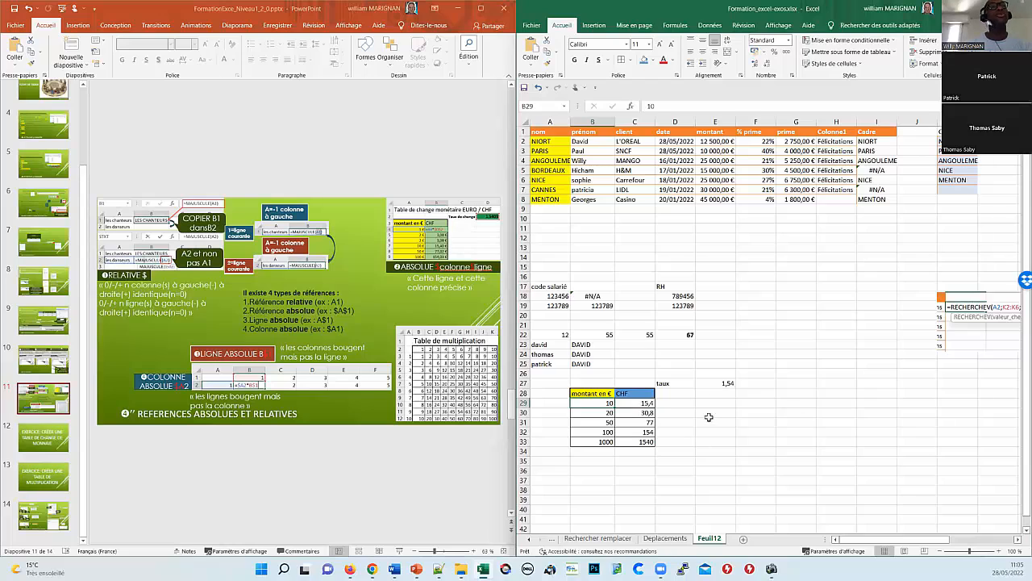
Step: Fill the 1,54 rate cell E27 with yellow
click(720, 384)
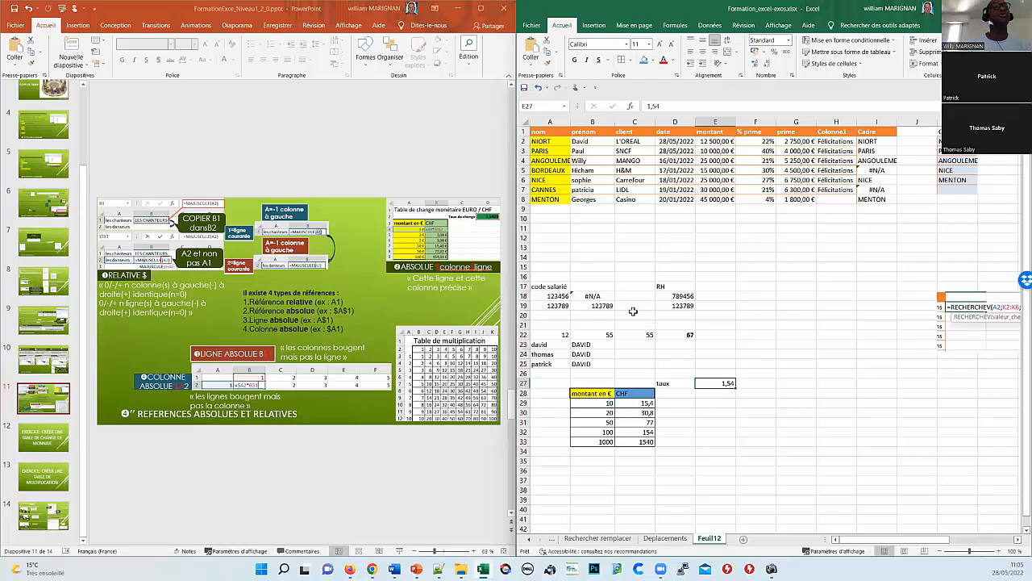
click(651, 61)
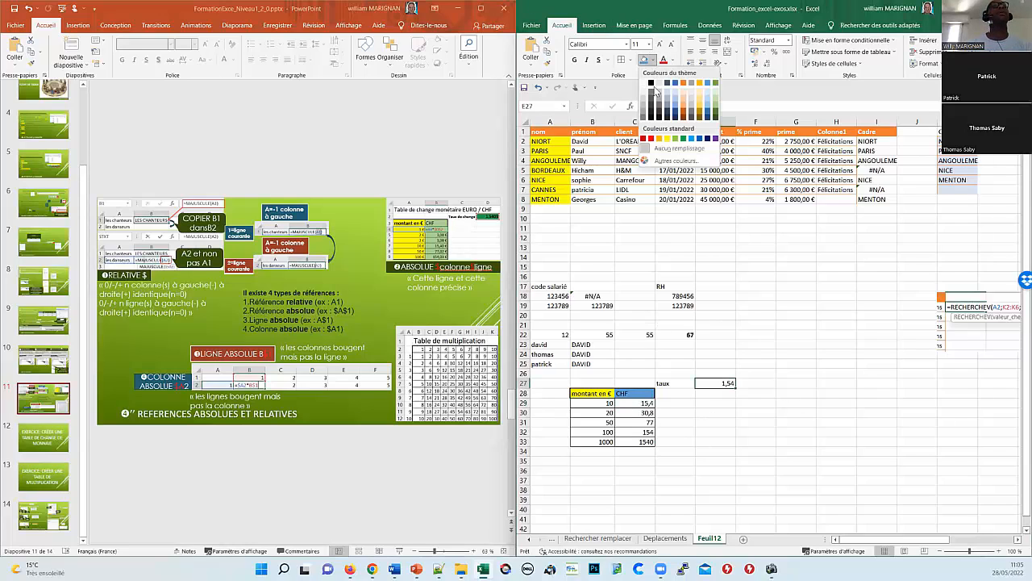
click(667, 138)
Step: Copy C29's =B29*E27 formula down to C33, where the rows below return 0
click(632, 402)
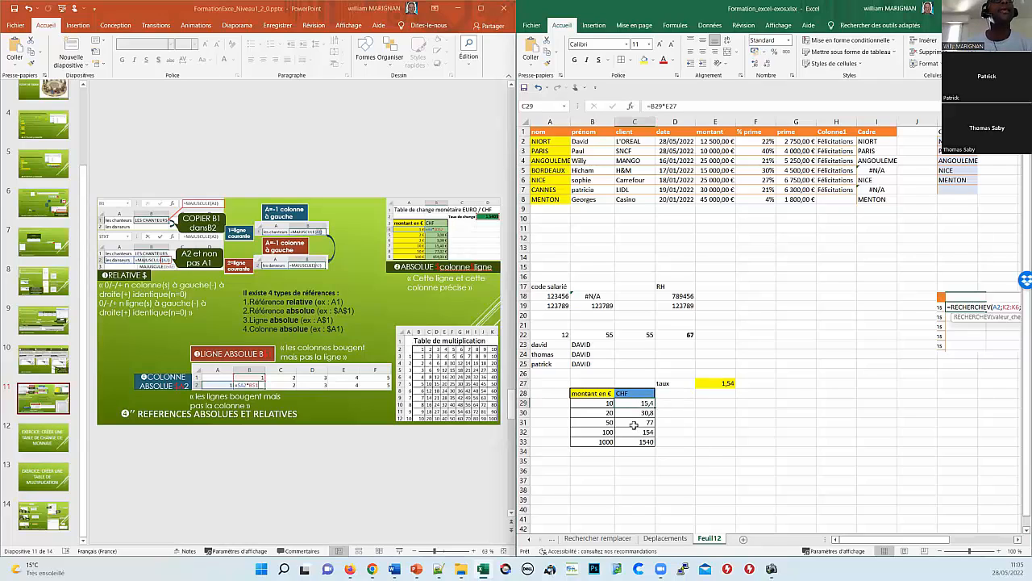
double_click(634, 402)
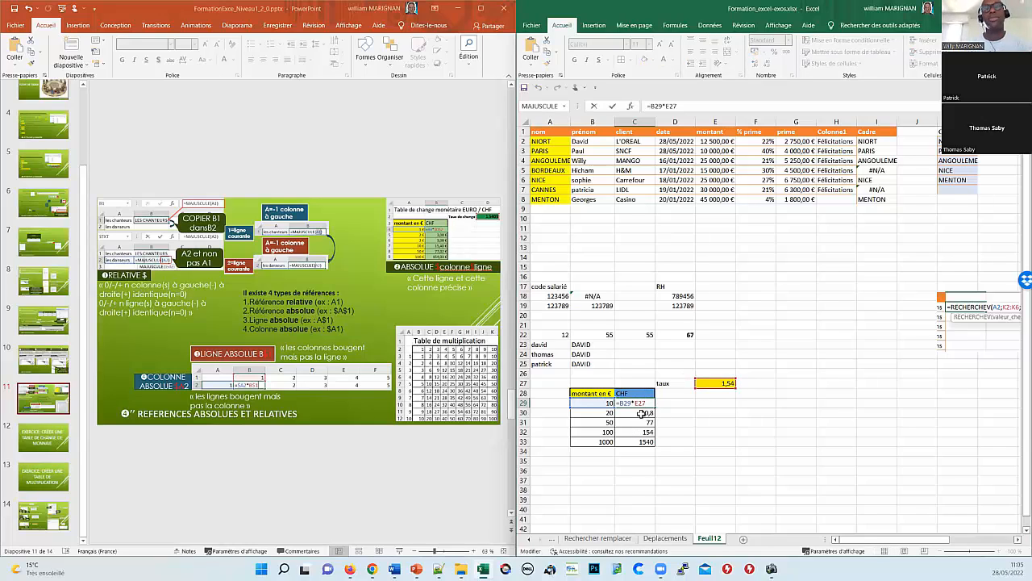
key(Escape)
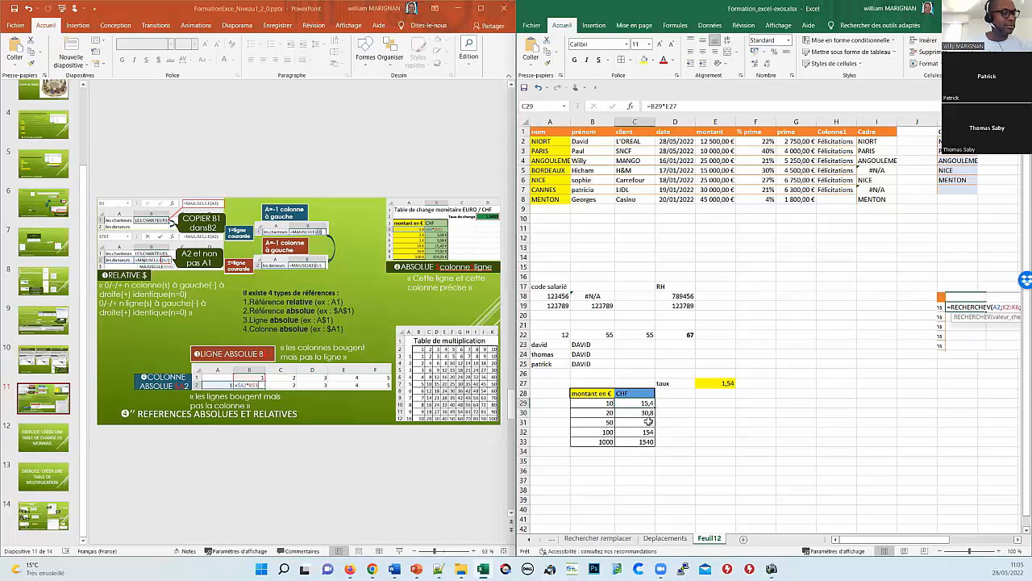
drag(655, 407, 644, 466)
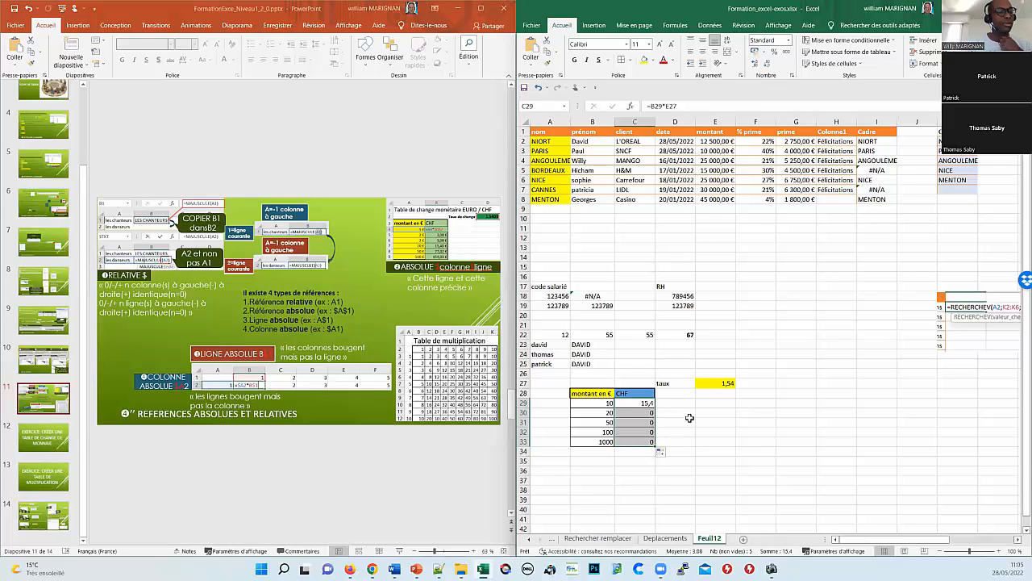
click(644, 405)
click(644, 412)
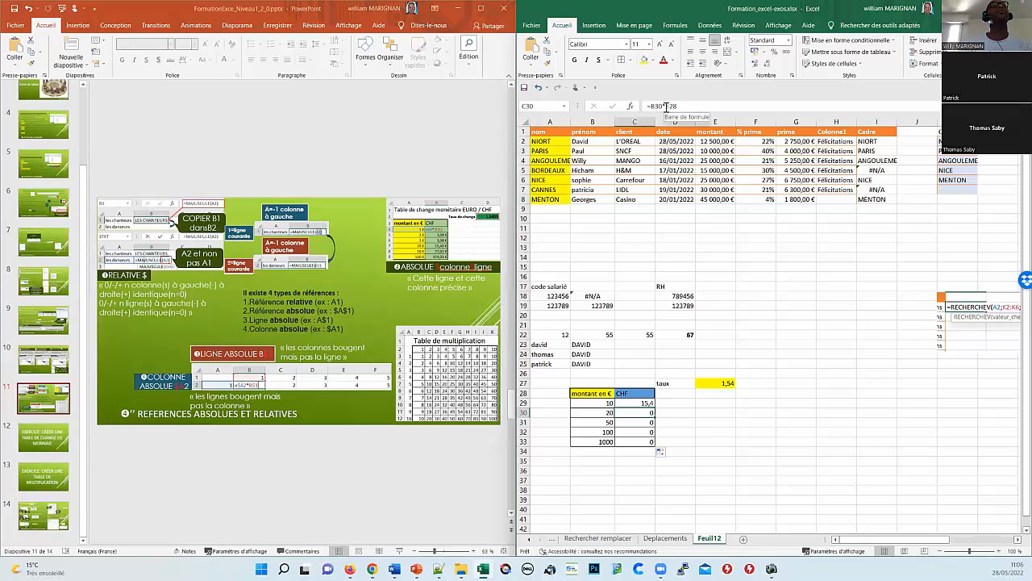
click(643, 402)
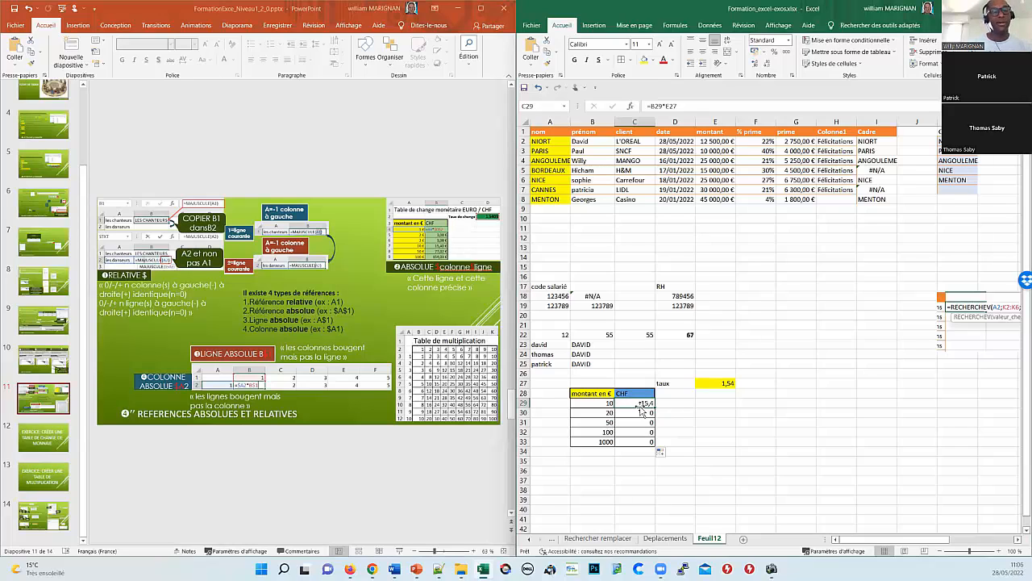
double_click(642, 407)
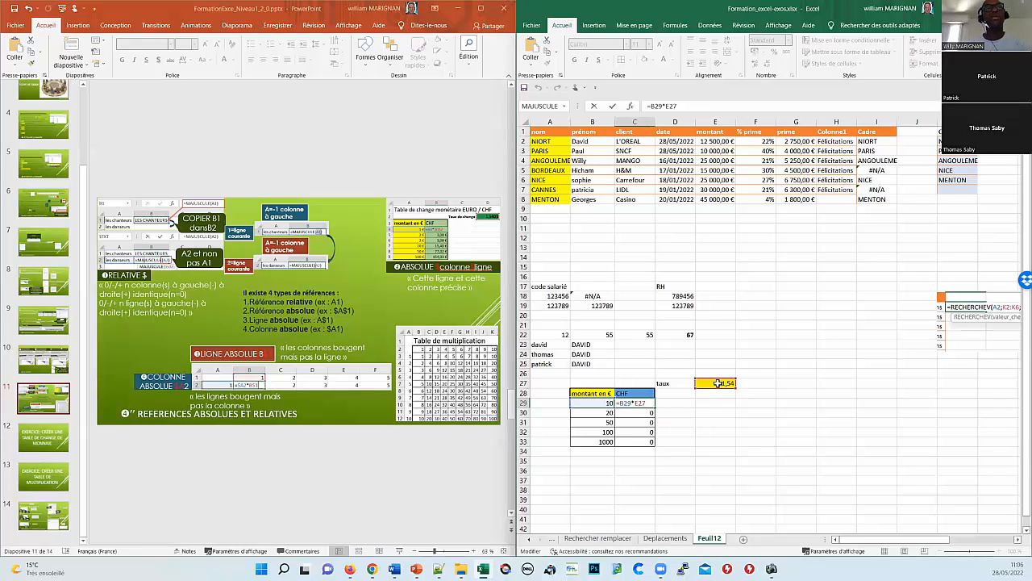
key(Return)
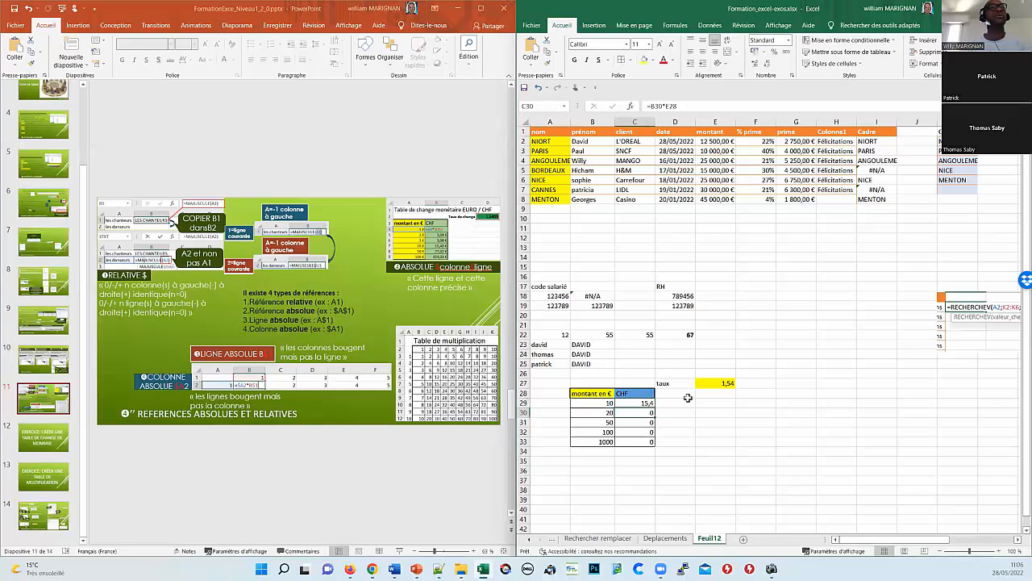
double_click(652, 412)
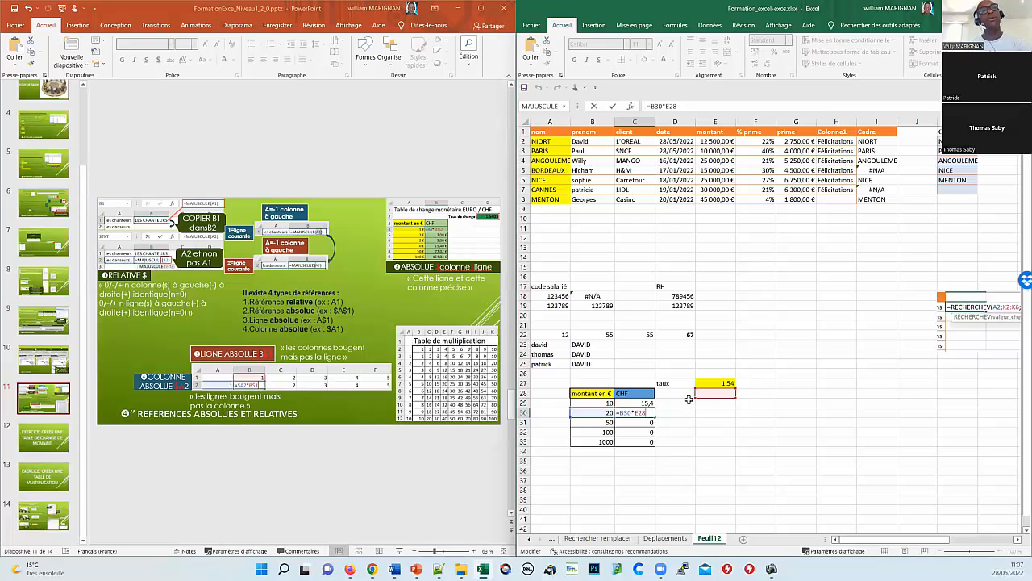
key(Return)
Step: Lock the rate reference in C29 so its formula reads =B29*$E$27
click(630, 404)
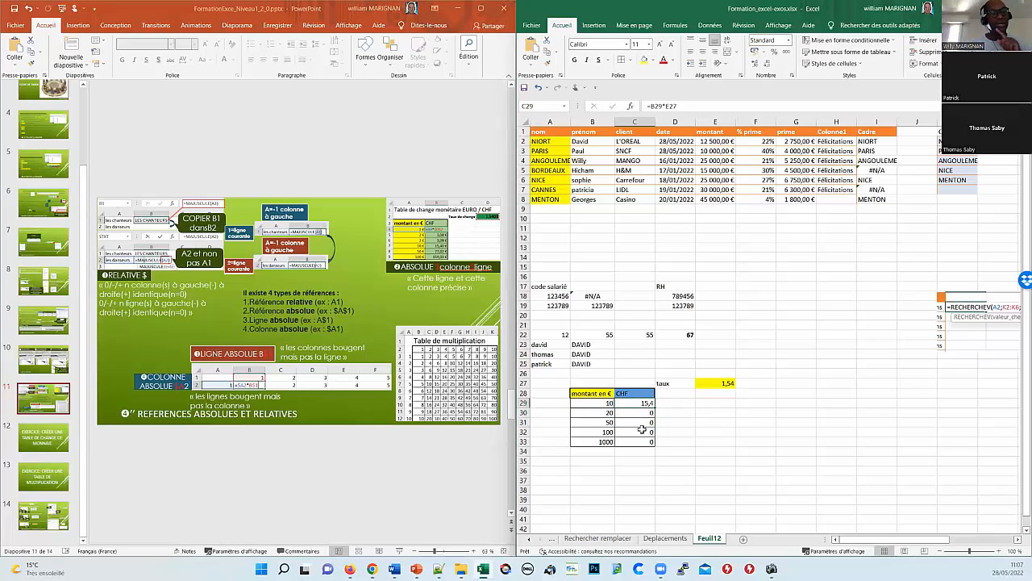
key(F2)
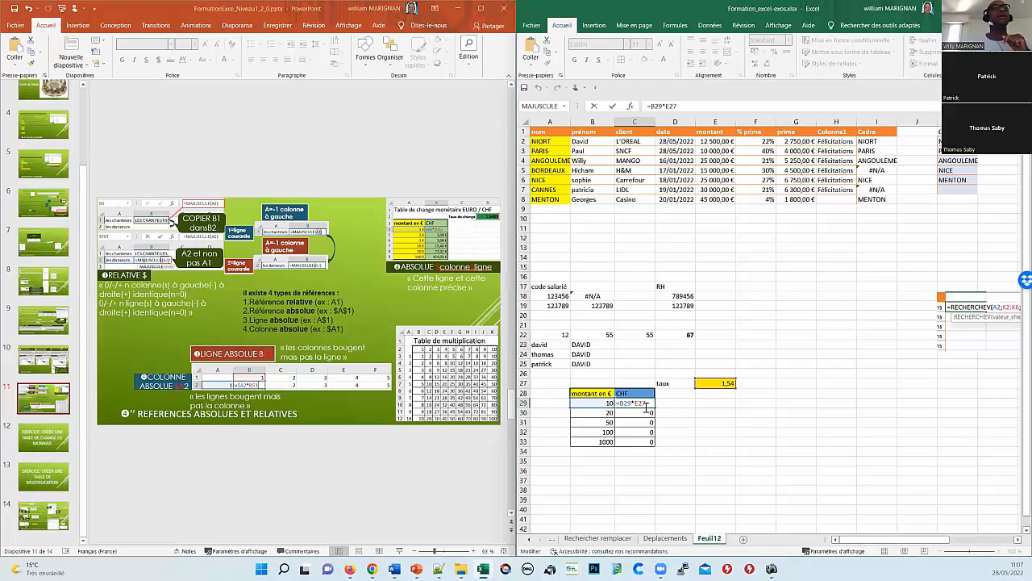
double_click(642, 406)
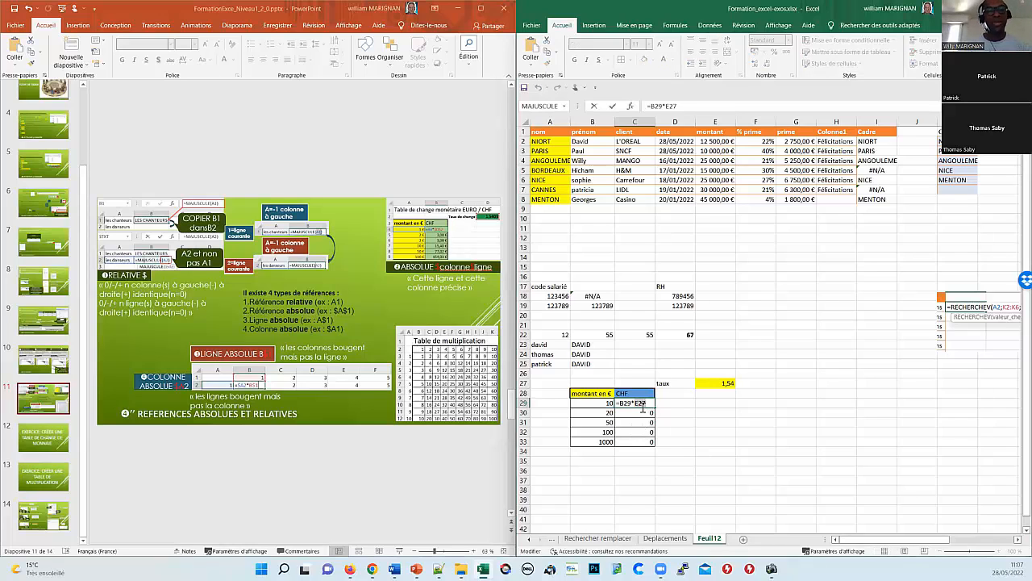
key(F4)
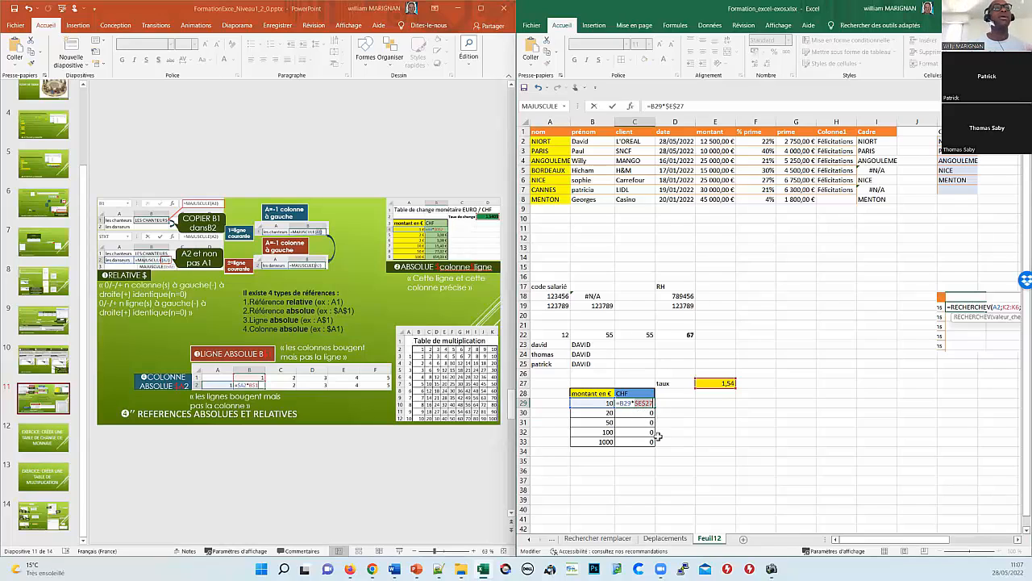
key(Return)
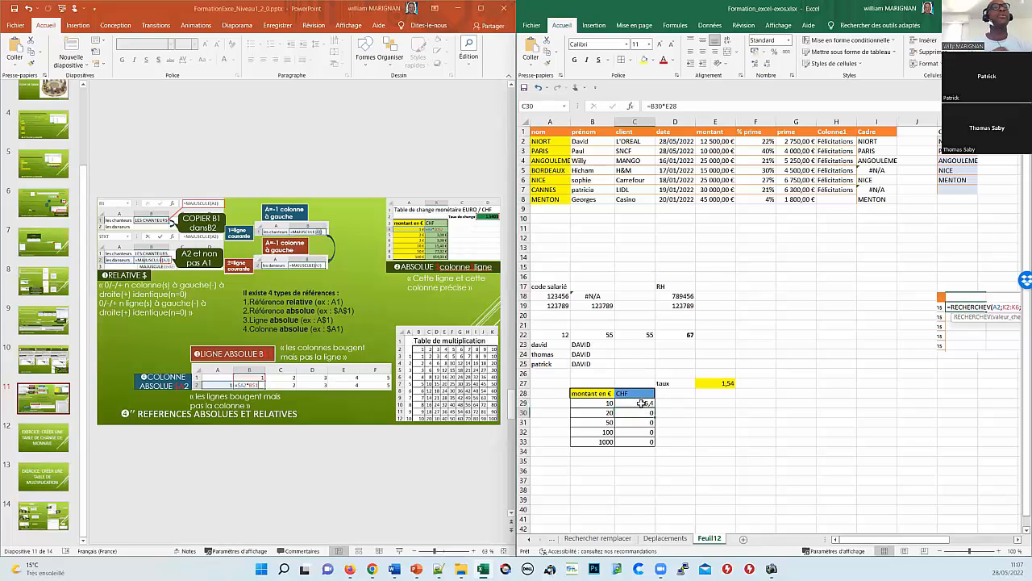
Step: Fill C29's locked-rate formula down to C33, giving 30,8, 77, 154 and 1540
click(652, 404)
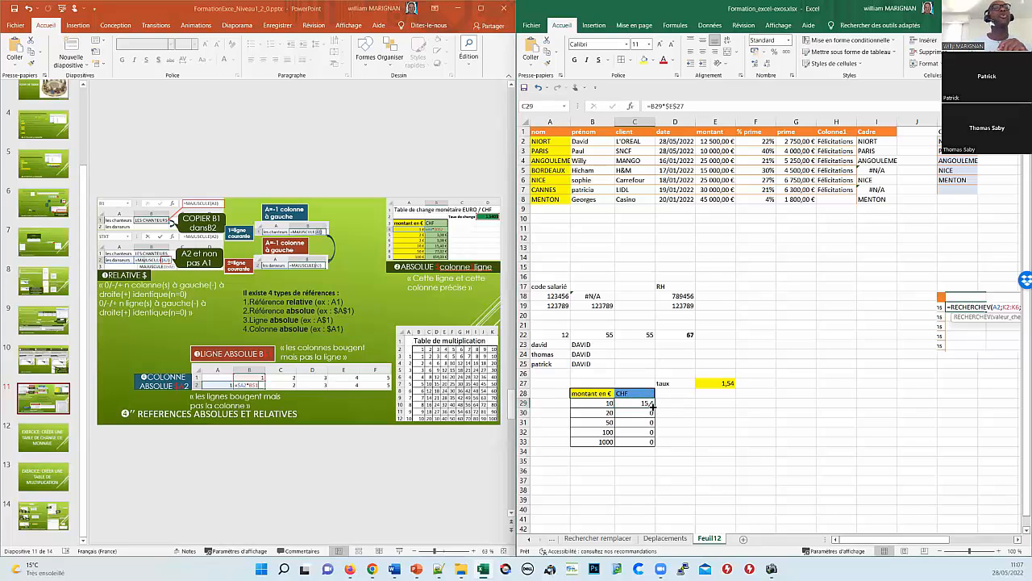
drag(652, 406, 649, 447)
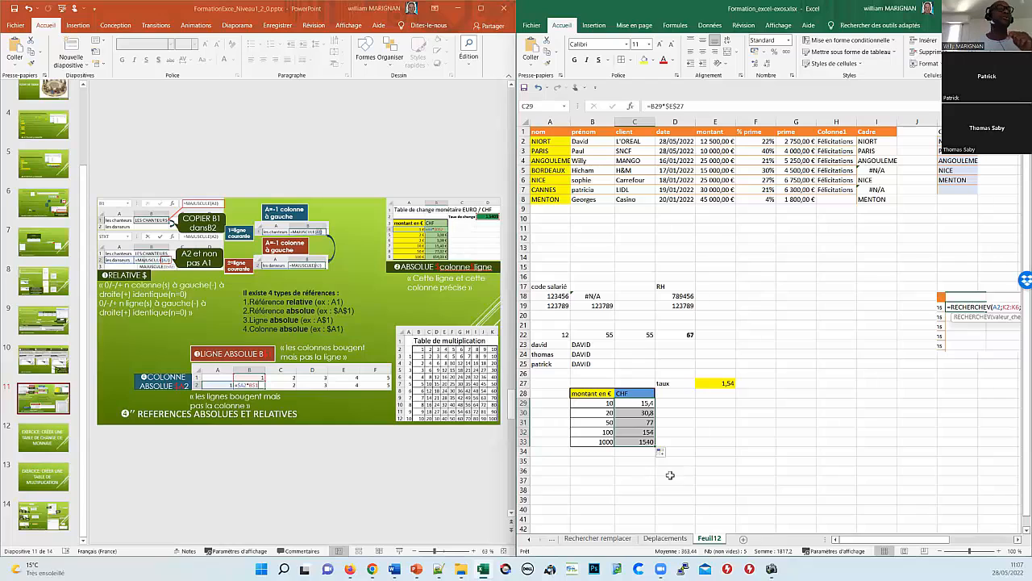
click(715, 470)
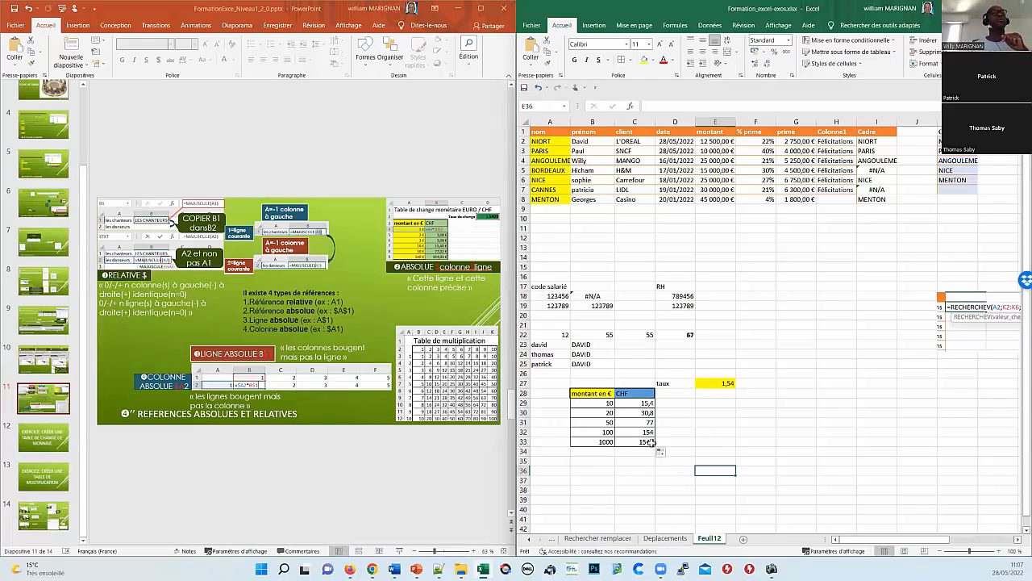
click(639, 403)
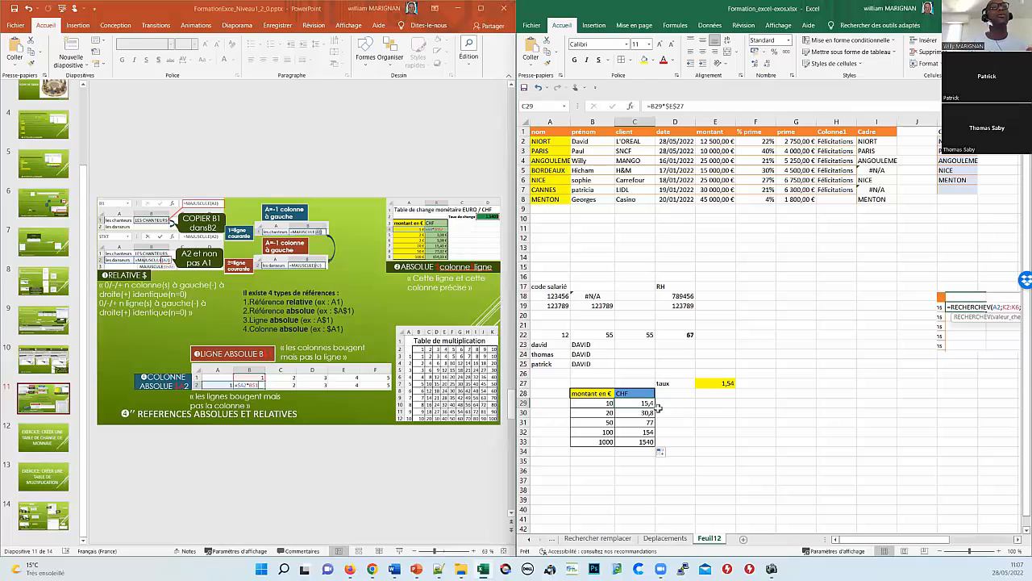
click(678, 393)
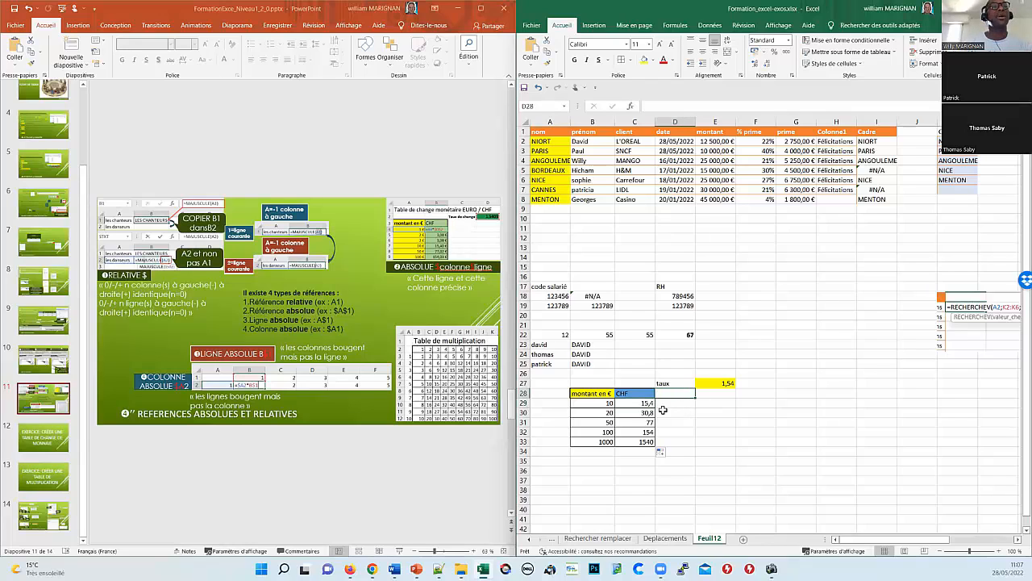
Step: Enter the label tva in F27, beside the 1,54 rate
click(758, 384)
text(tva)
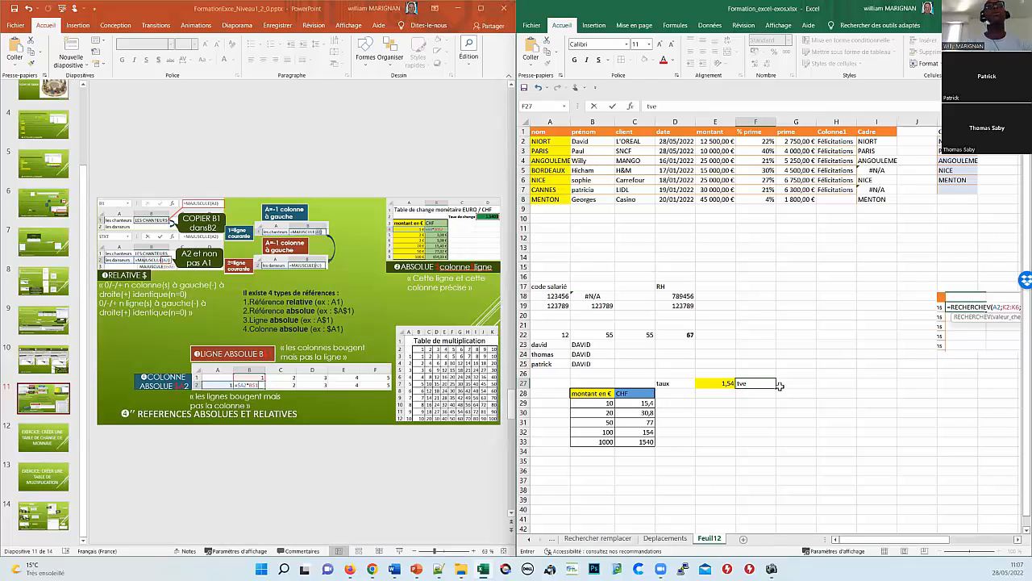
key(Return)
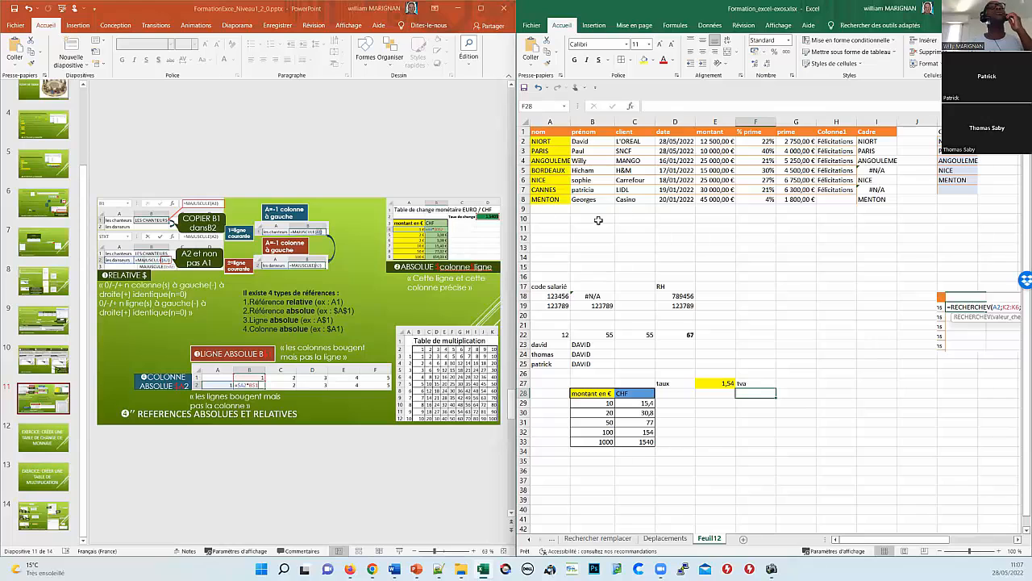
Step: Copy the first names from B2:B8 into B35
drag(590, 139, 589, 200)
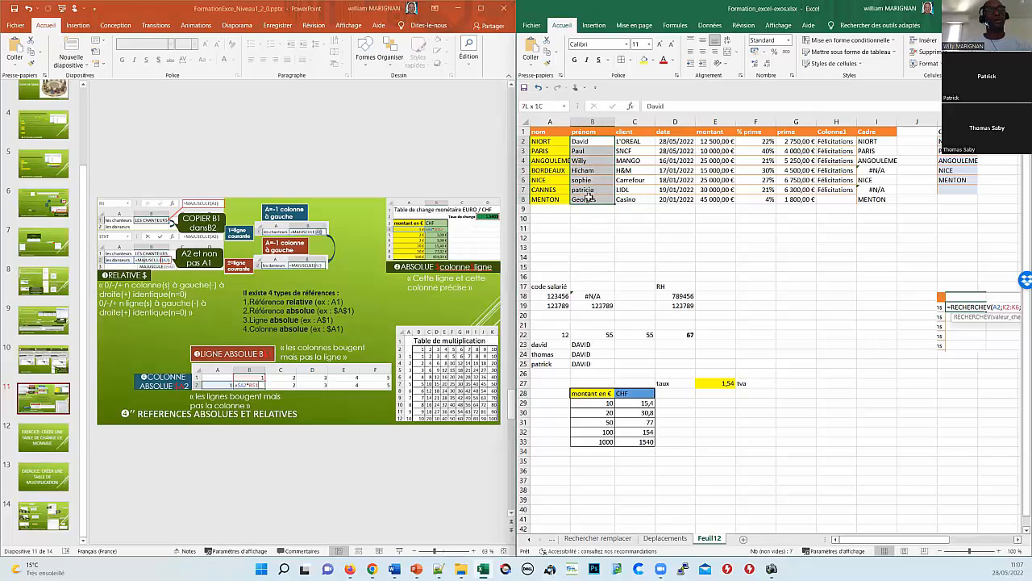
key(ctrl+c)
scroll(581, 405, down, 2)
click(581, 406)
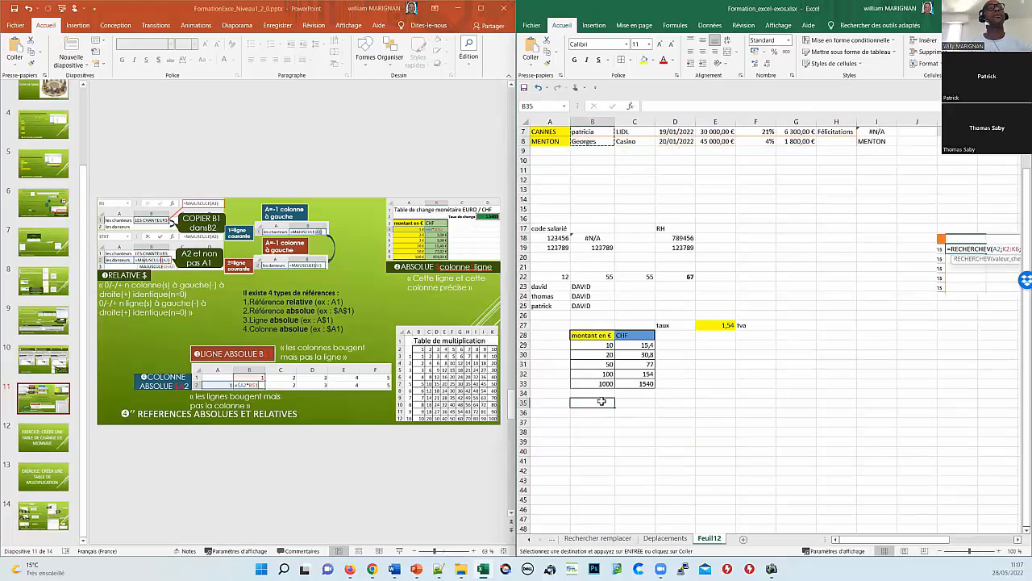
key(ctrl+v)
Step: Add a prime header in C34 with 50 filled down to C41
click(632, 395)
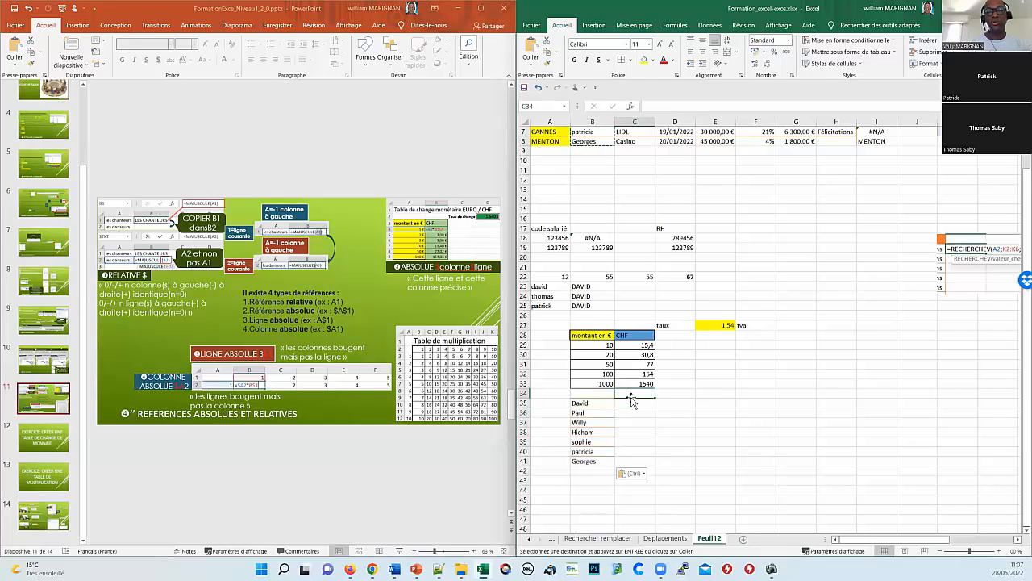
text(prime)
key(Return)
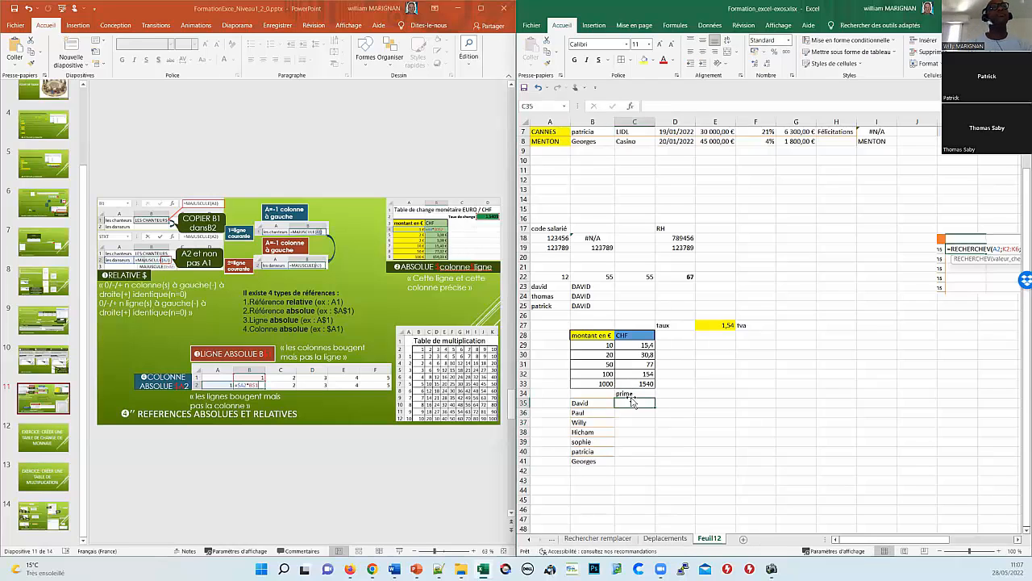
text(50)
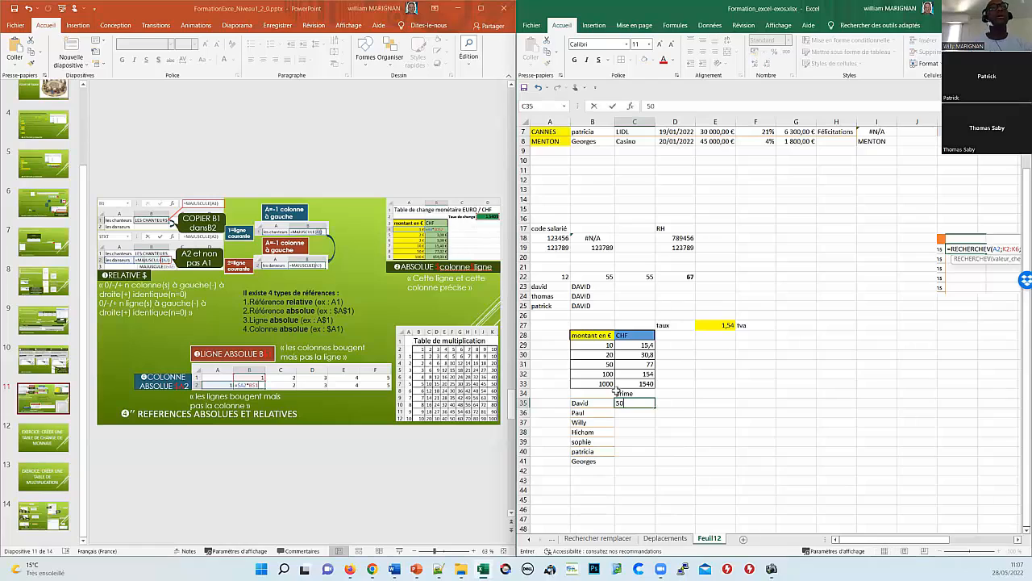
click(635, 403)
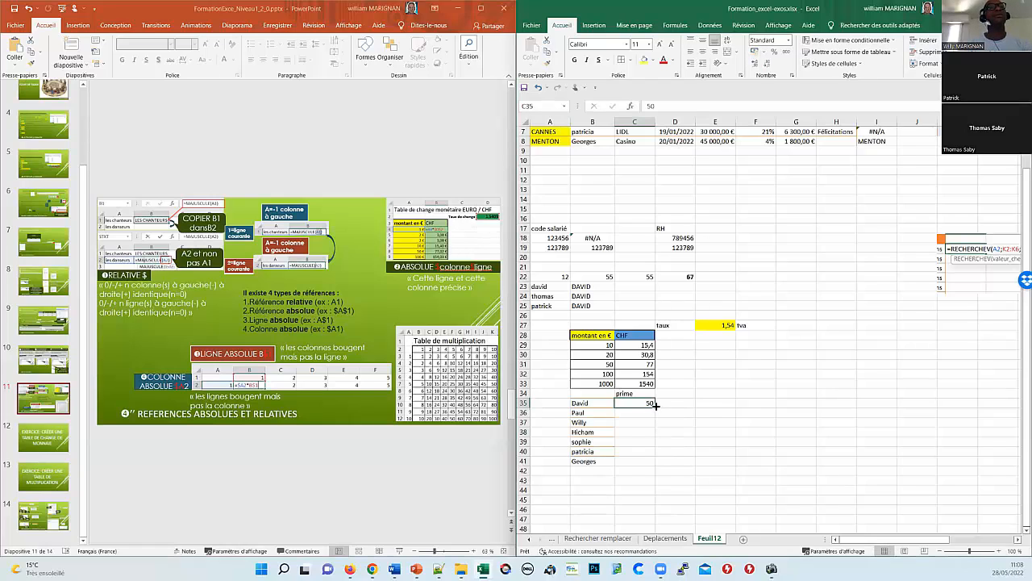
drag(656, 406, 656, 466)
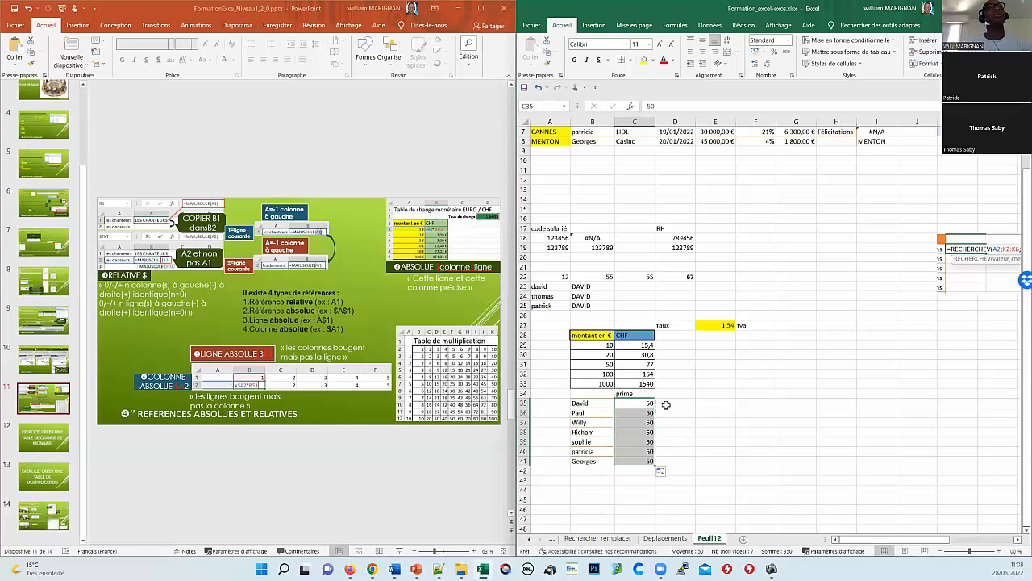
Step: Add the headers tva in D34 and TTC in E34
click(676, 394)
text(tva)
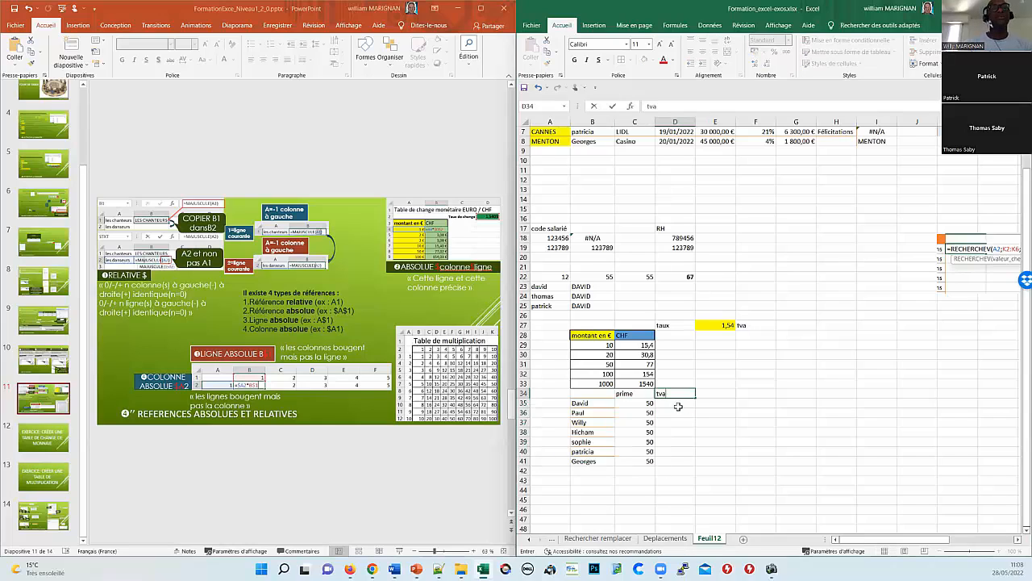
key(Return)
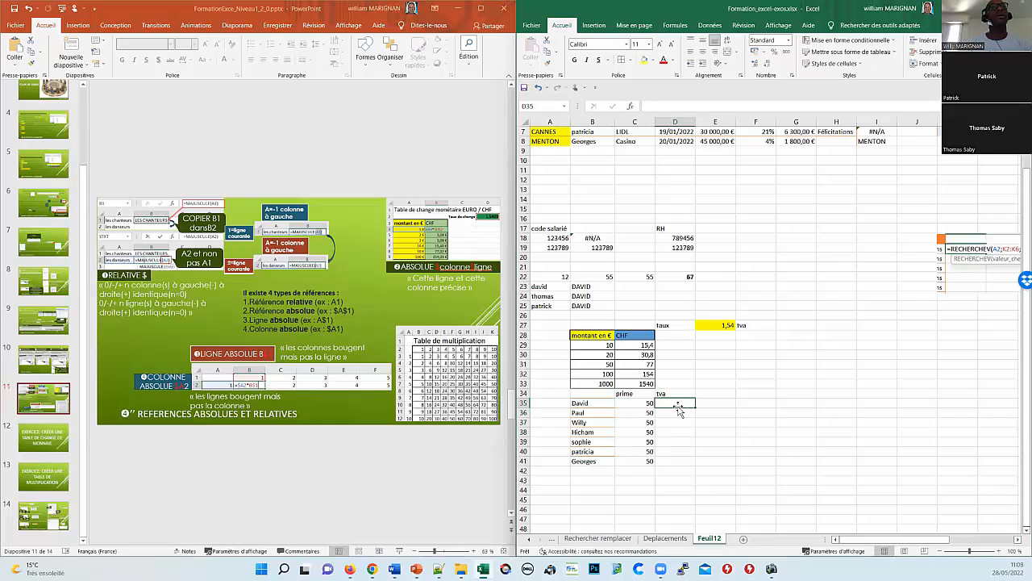
click(718, 394)
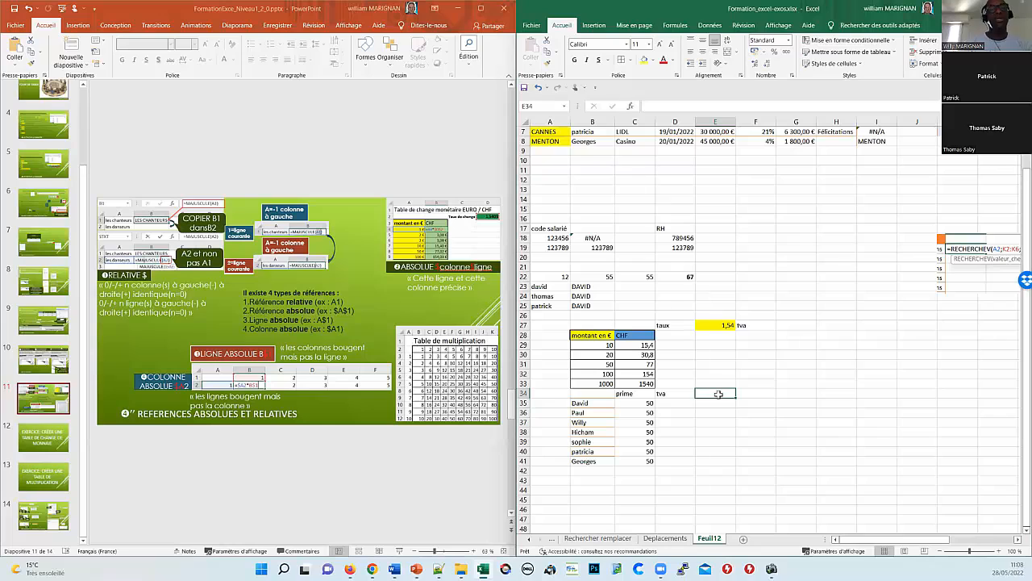
text(TTC)
key(Return)
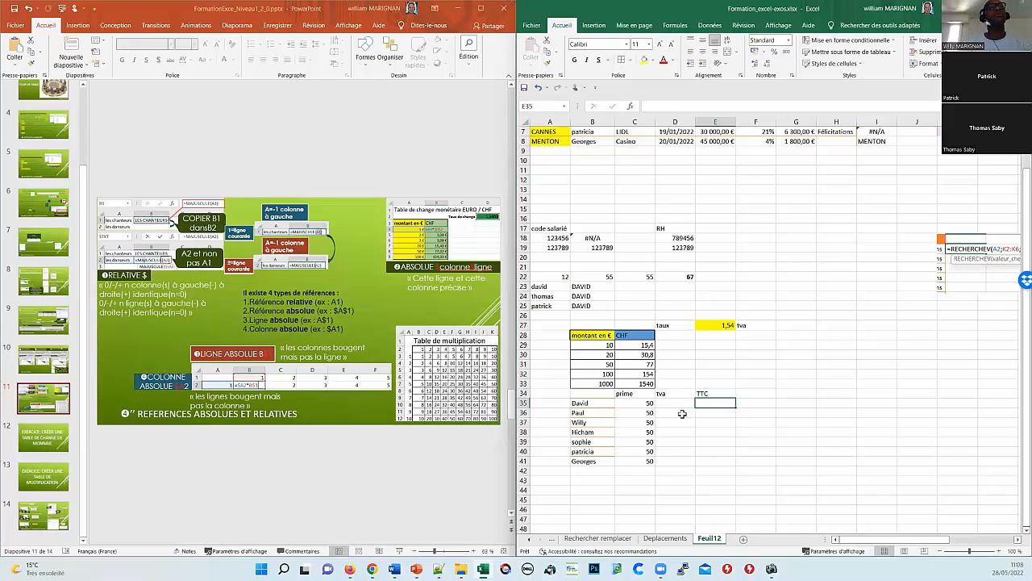
Step: Enter 20 in G27, then clear it, leaving the stray text éà in G27
click(786, 327)
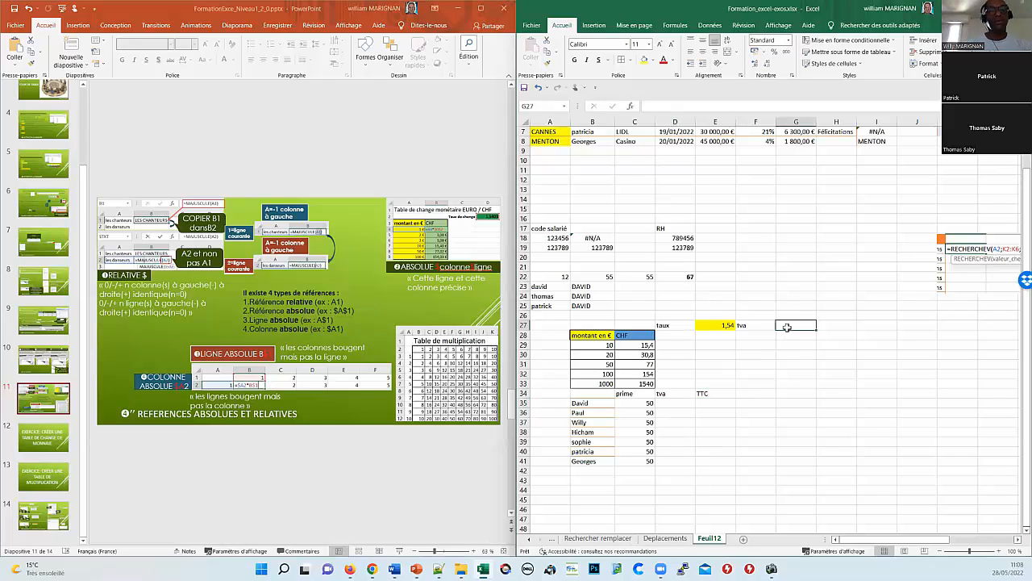
text(20)
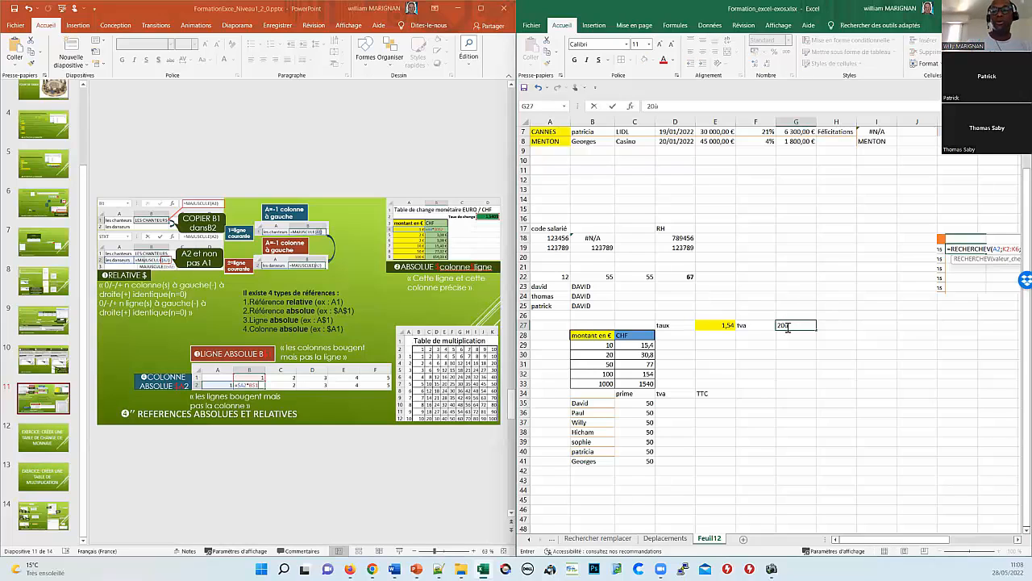
key(Return)
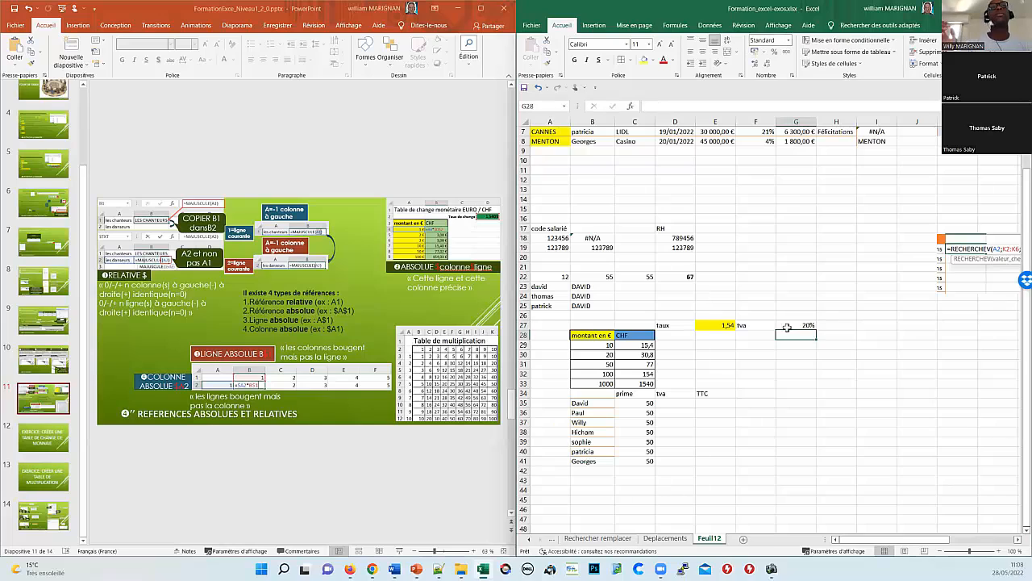
click(798, 325)
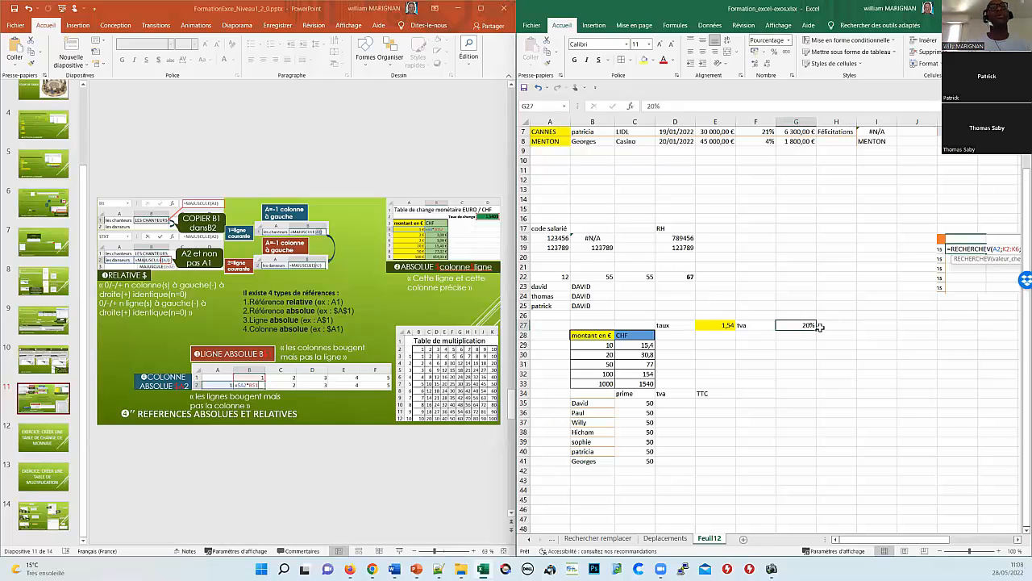
text(20)
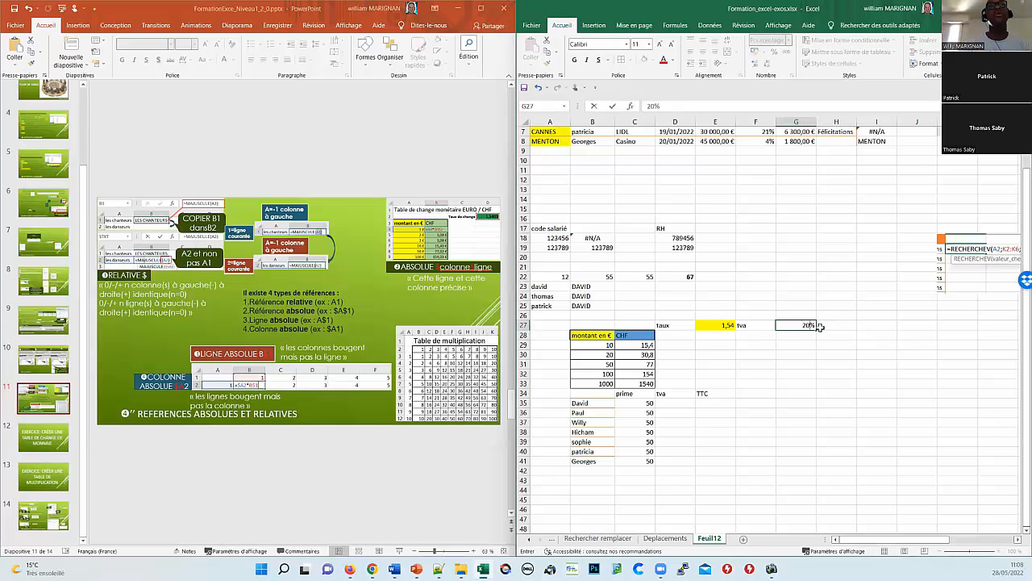
key(Return)
key(Up)
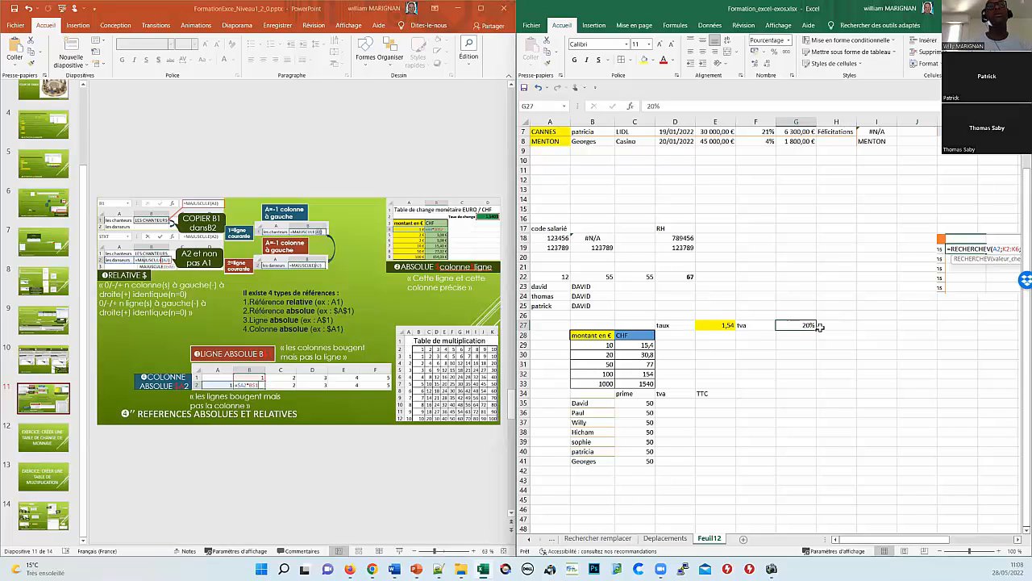
key(BackSpace)
key(Return)
key(Up)
text(ea)
key(Return)
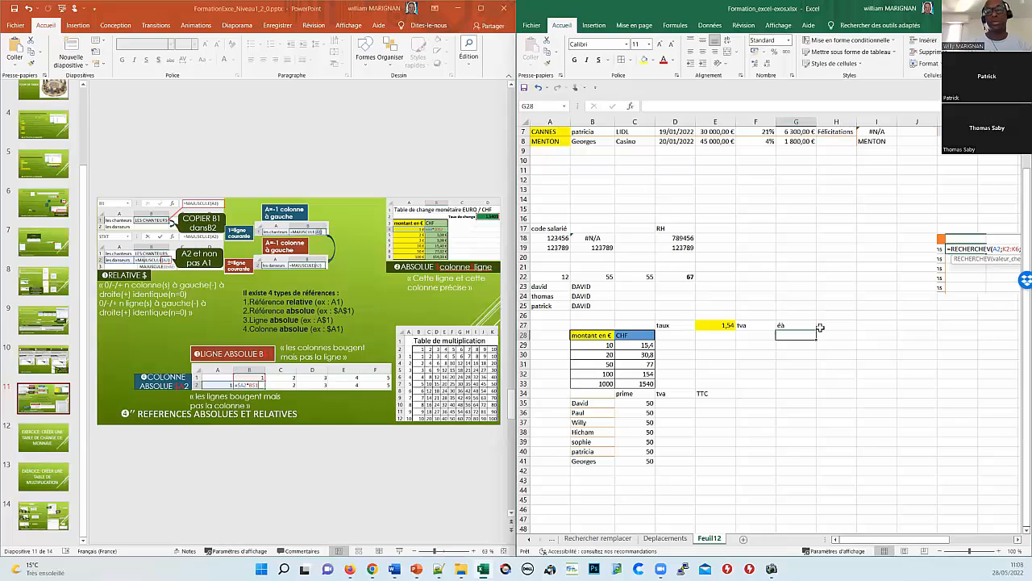
Step: Enter the VAT rate 20 in G26
key(Up)
key(Up)
text(20)
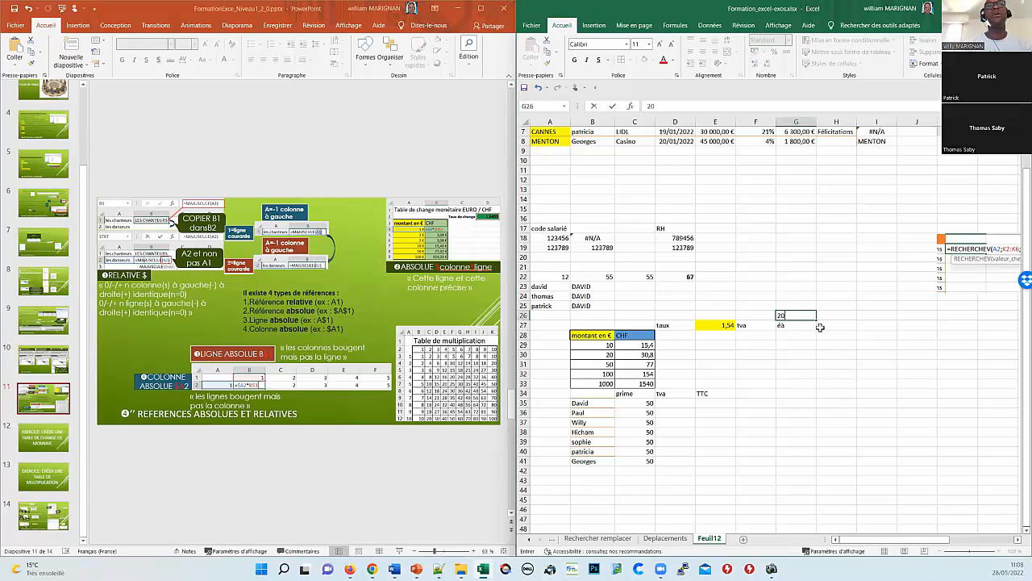
key(Return)
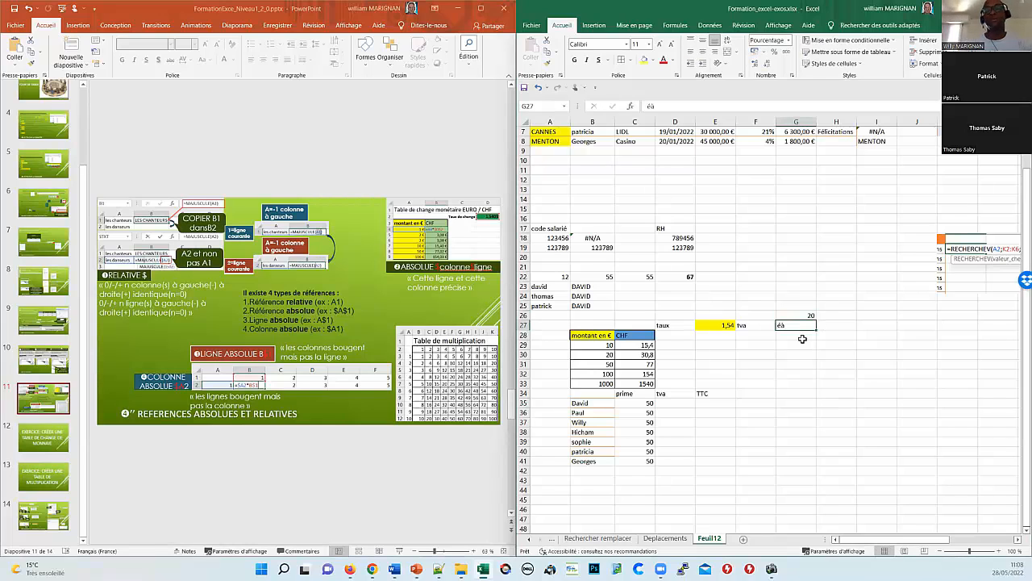
text(20%)
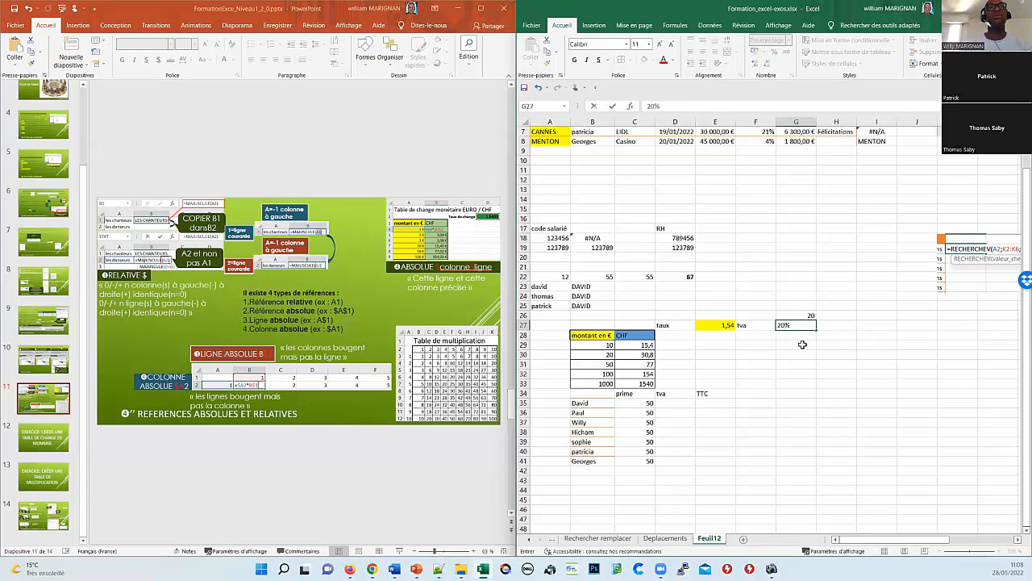
key(Escape)
Step: Move the tva label from F27 up to F26, beside the 20
click(799, 356)
click(801, 317)
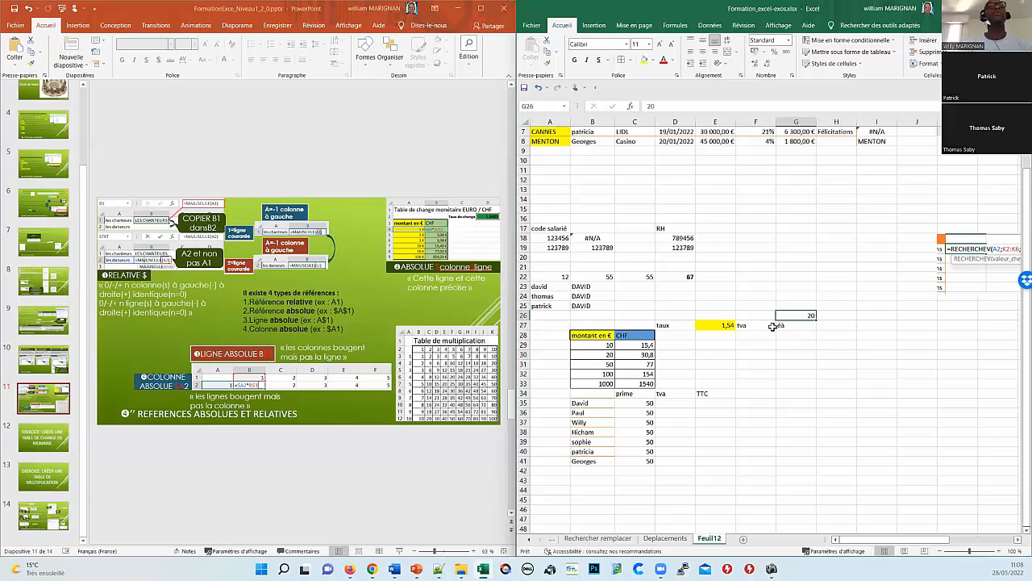
click(758, 326)
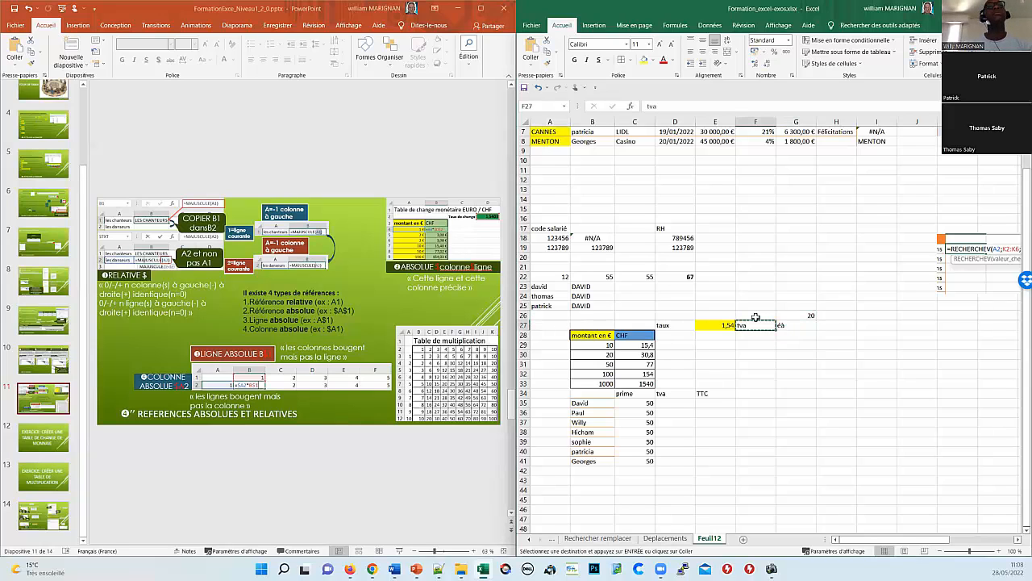
drag(761, 324, 759, 314)
click(796, 315)
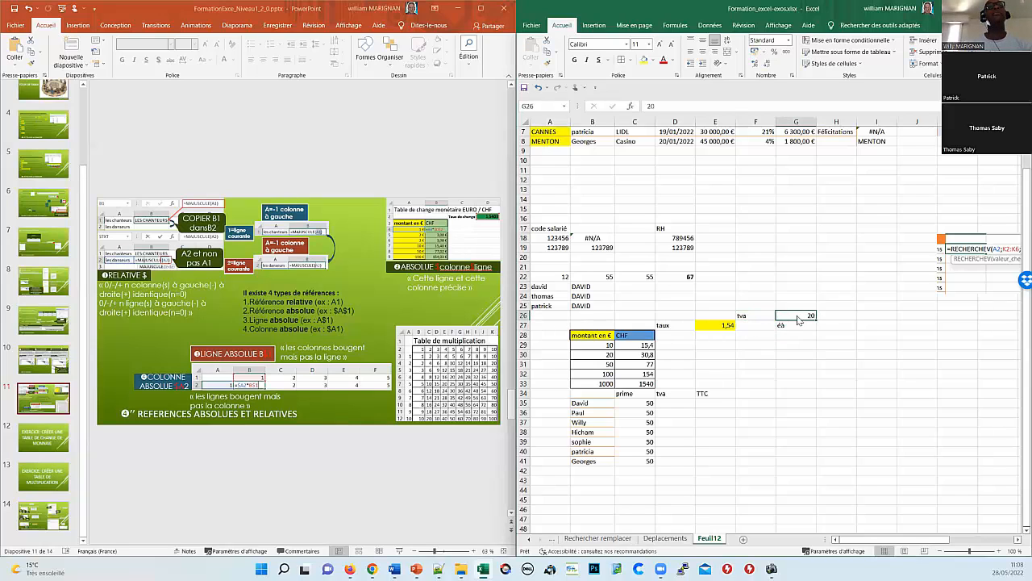
Step: Format G26 as a percentage with zero decimal places
right_click(798, 316)
click(837, 503)
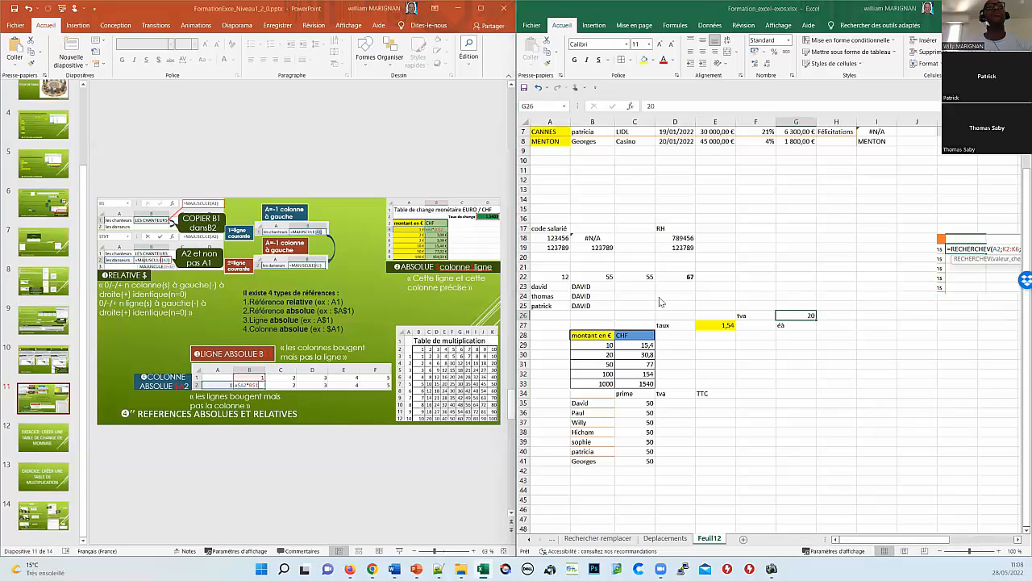
click(683, 375)
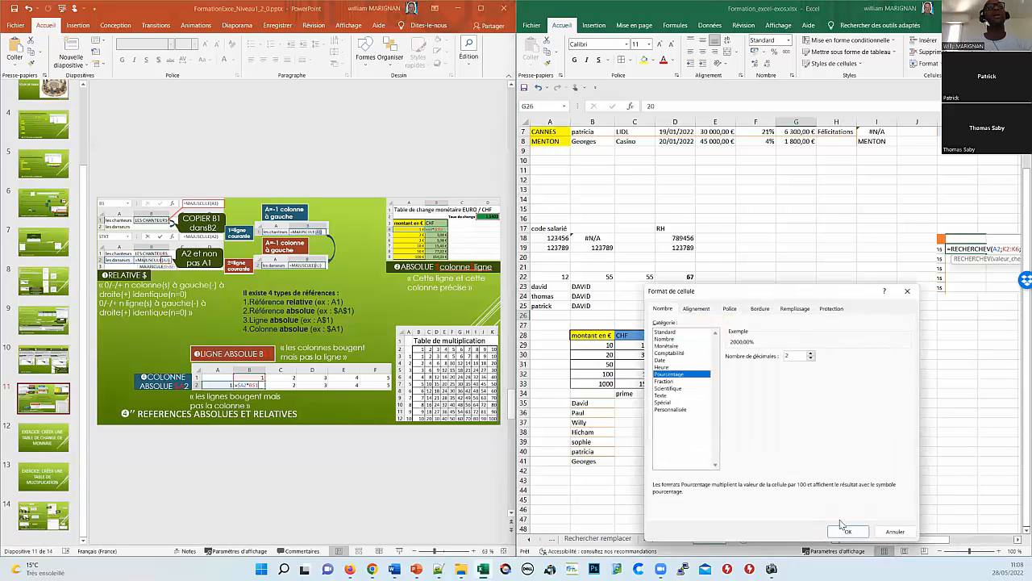
double_click(810, 359)
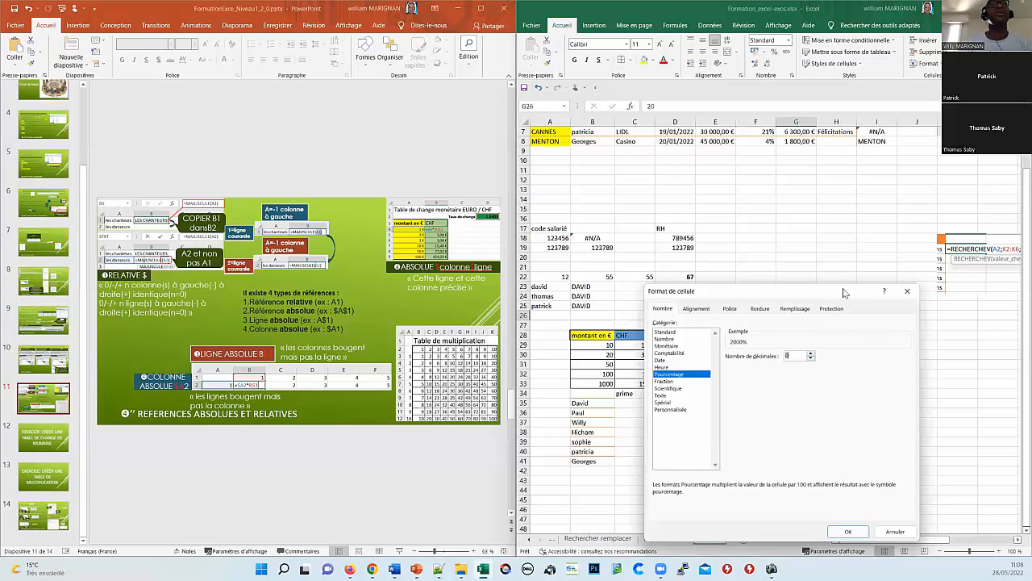
click(906, 290)
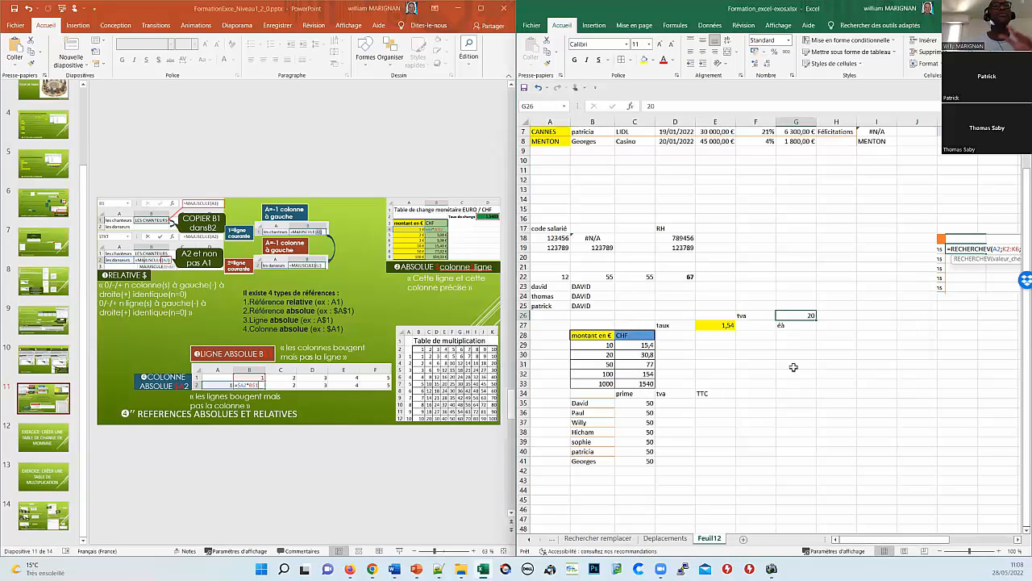
Step: Move the tva label from F26 back to F27
click(797, 326)
click(758, 317)
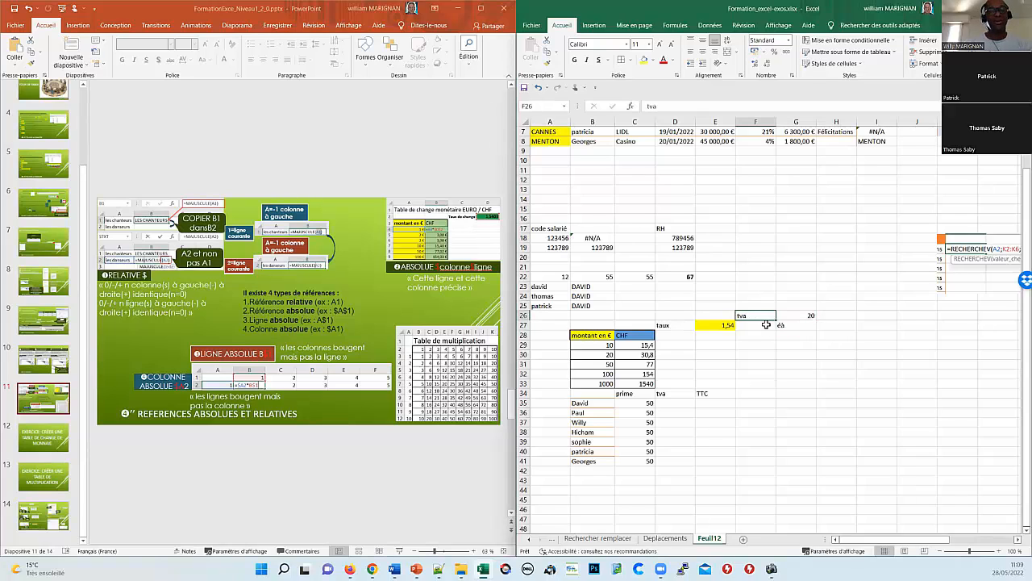
key(ctrl+c)
click(760, 327)
key(ctrl+v)
Step: Enter 20% in G27 and clear the leftover 20 from G26
click(794, 326)
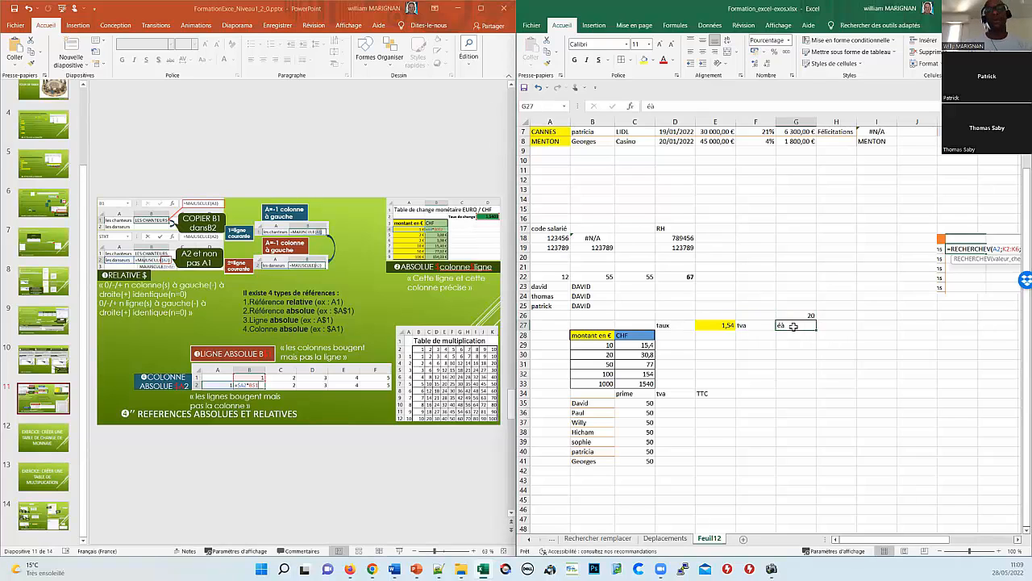
text(20)
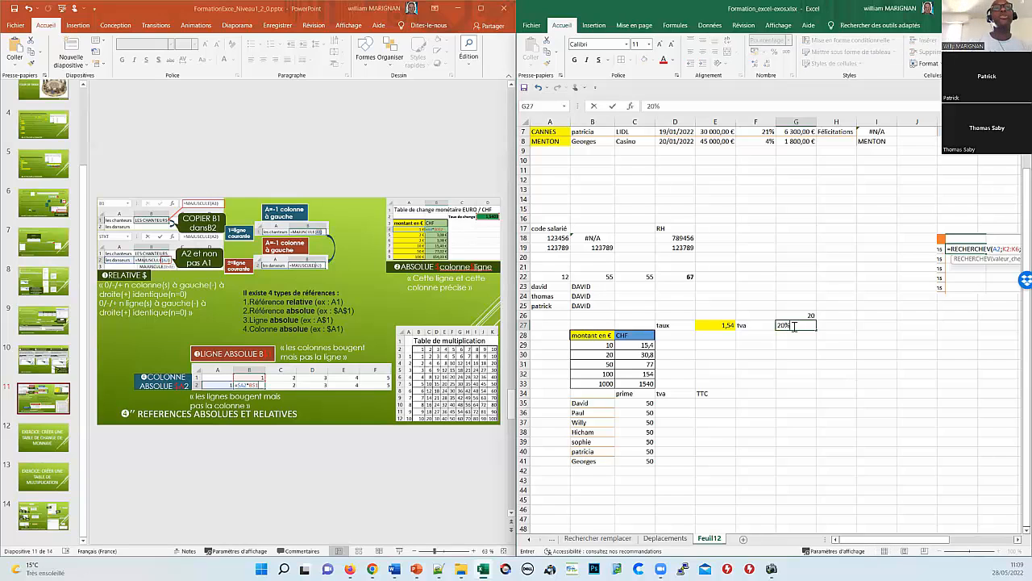
key(Return)
key(Up)
key(Up)
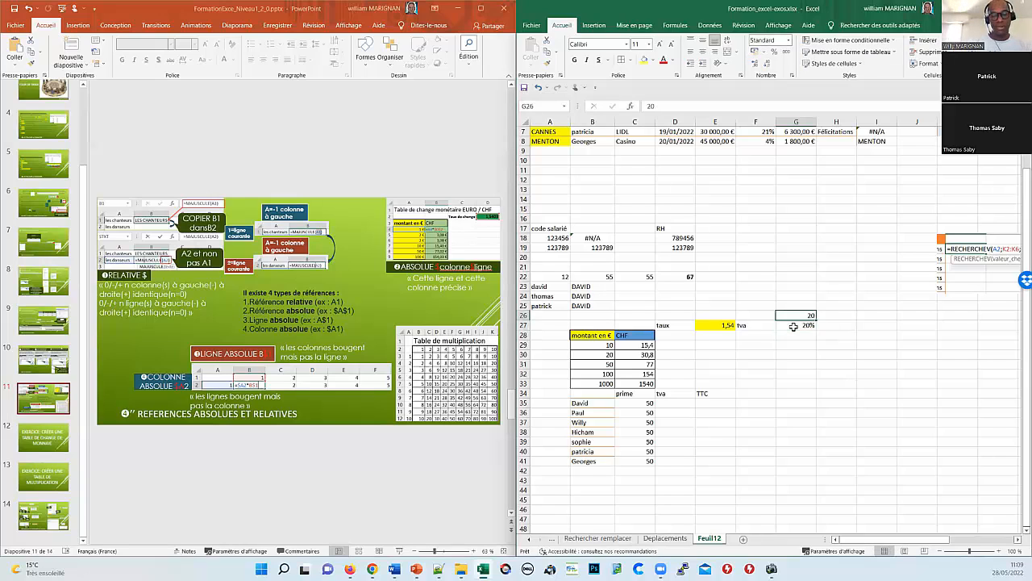
key(BackSpace)
key(Return)
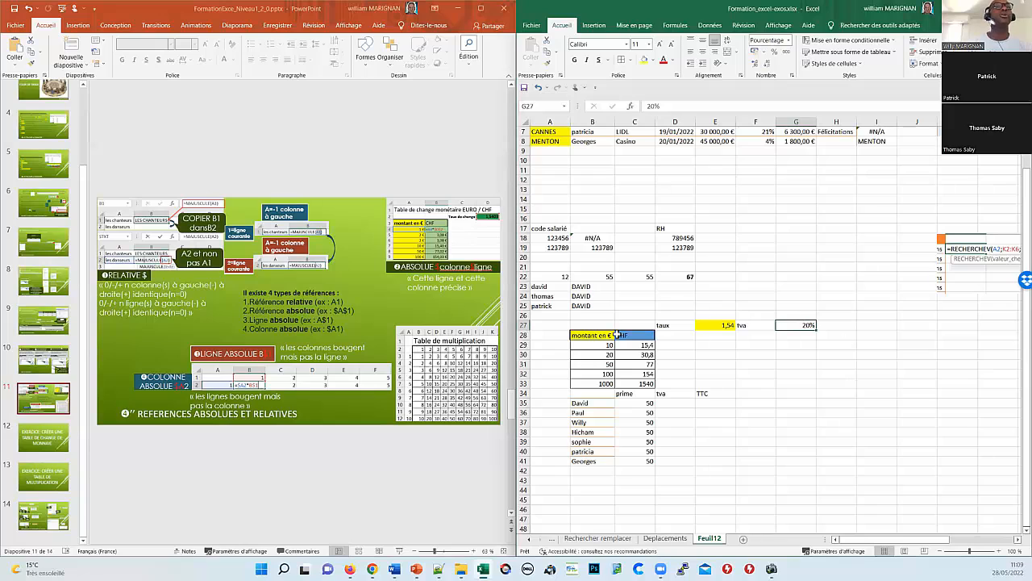
Step: Enter 100 as Paul's prime in C36 and extend the primes as a series to C41
click(672, 402)
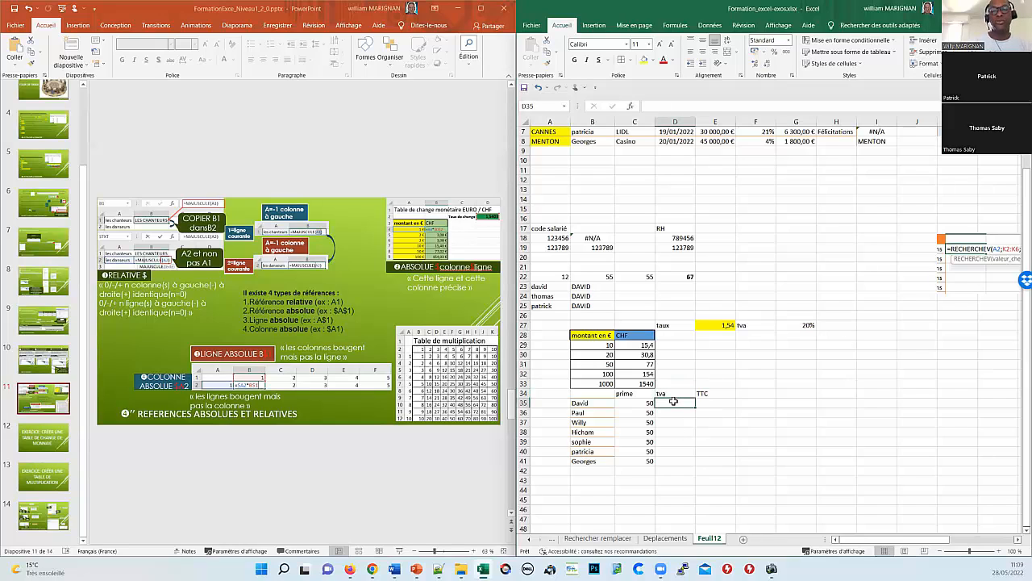
text(+)
key(BackSpace)
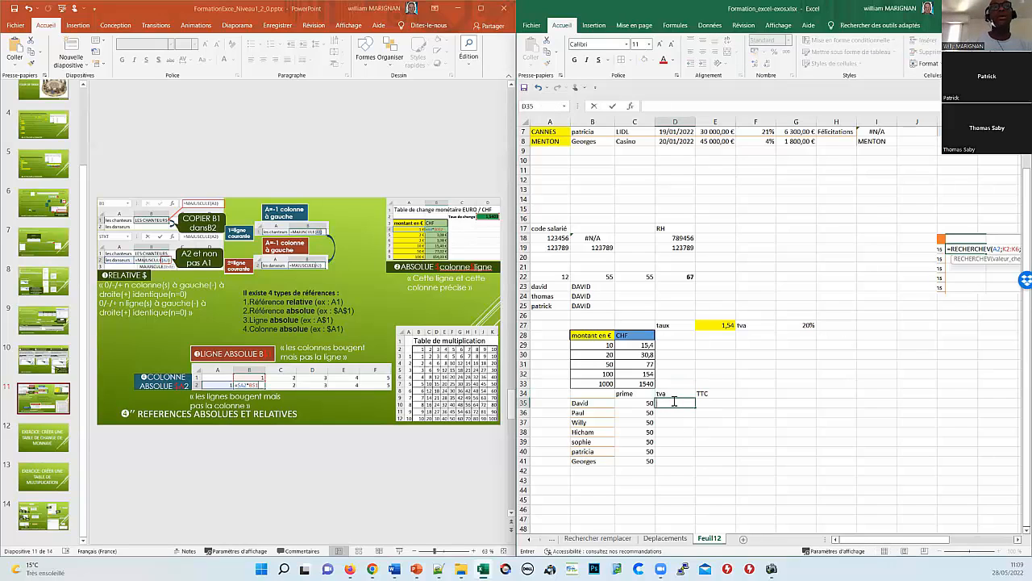
text(=)
click(645, 403)
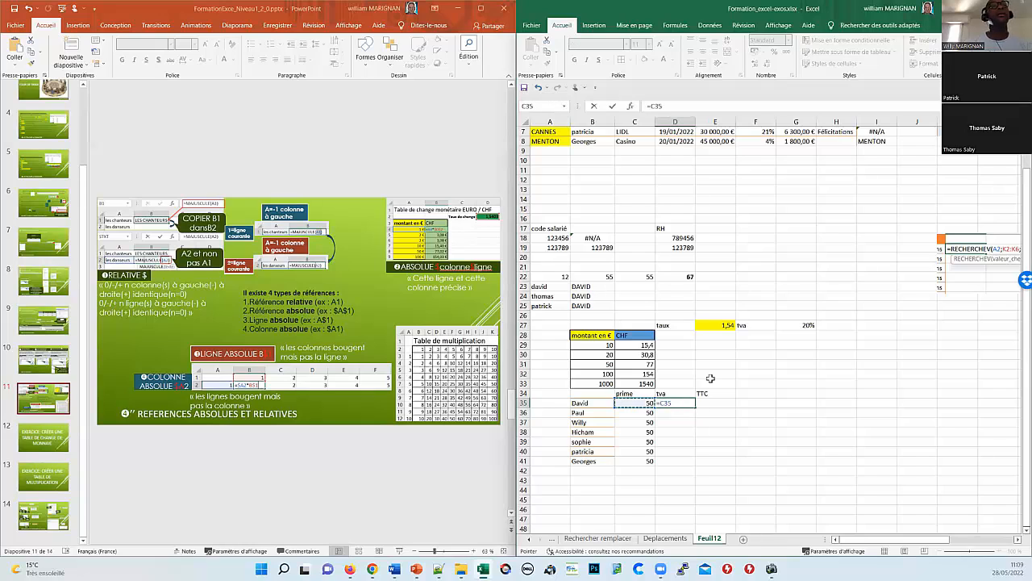
key(Escape)
click(645, 412)
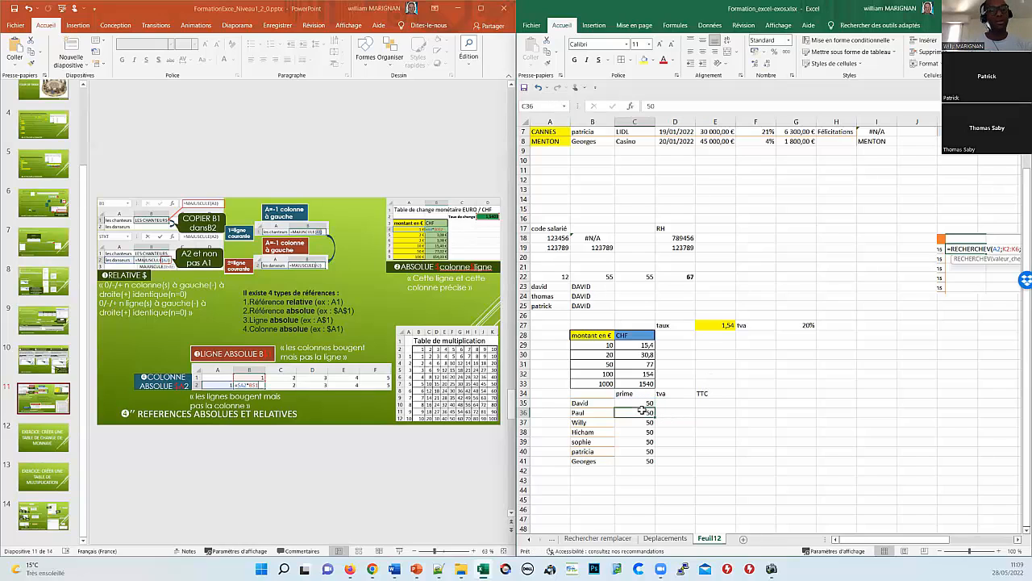
text(100)
key(Return)
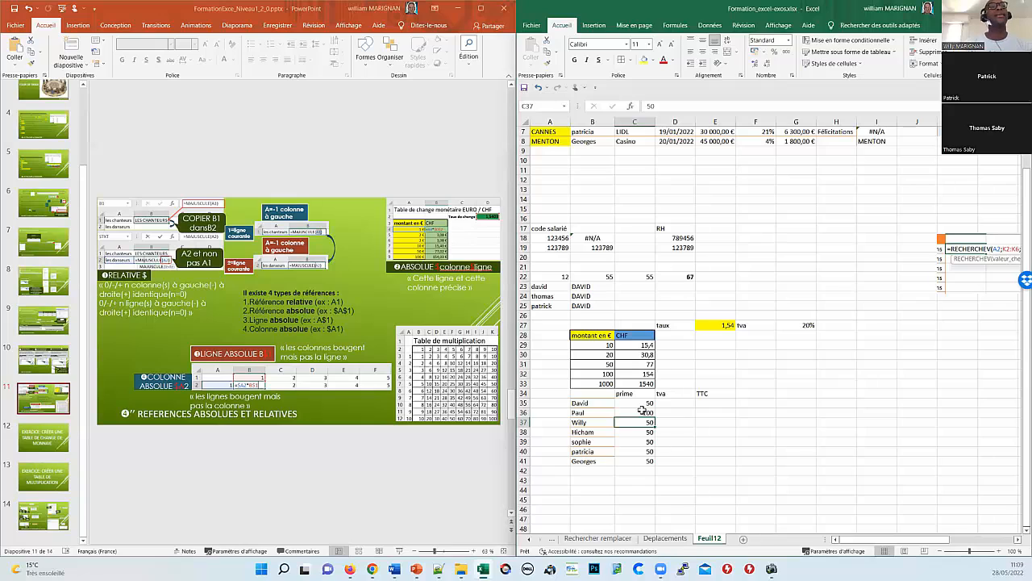
drag(645, 405, 649, 460)
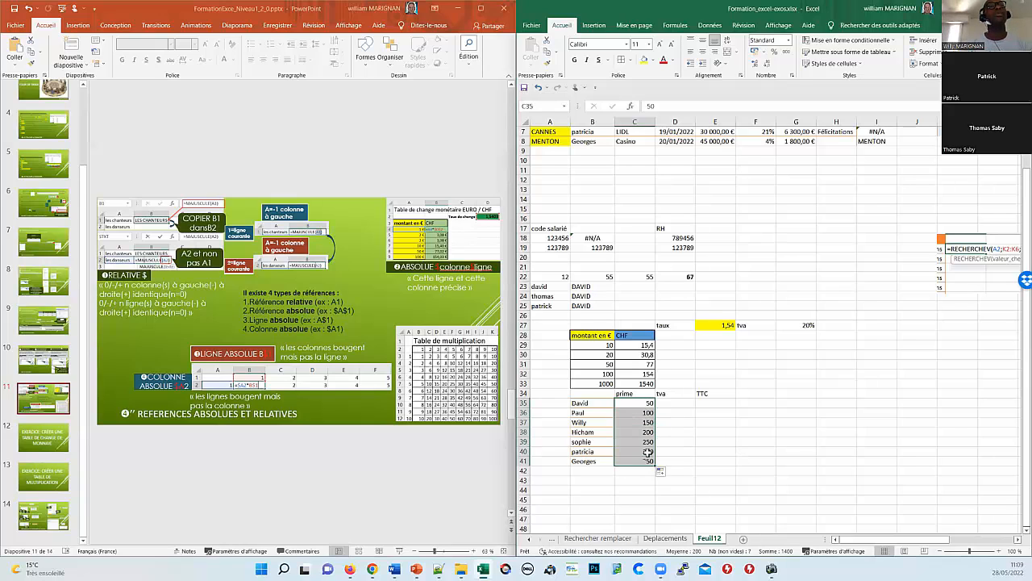
Step: Enter the tva formula =C35*G27 in D35
click(674, 405)
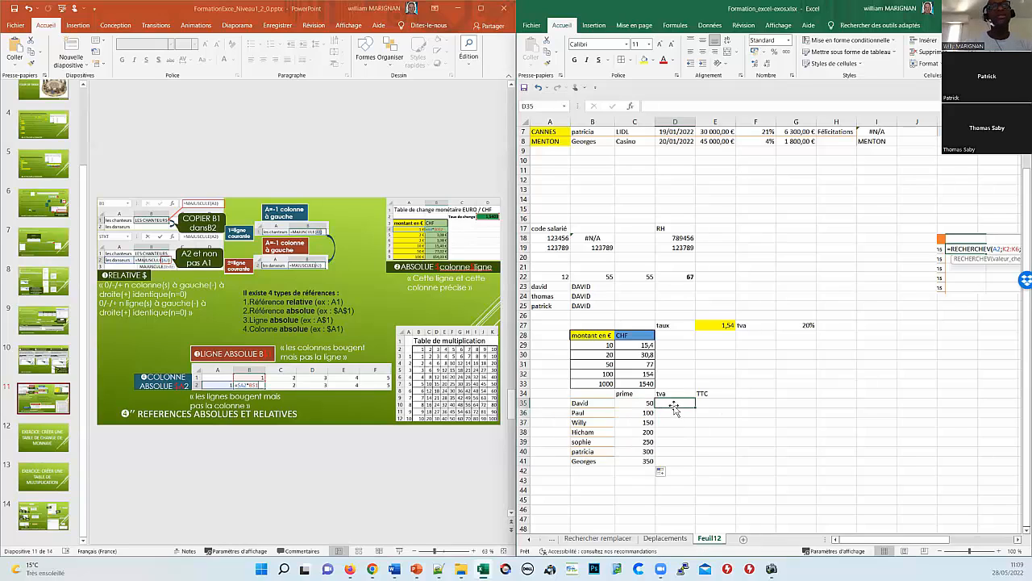
text(+)
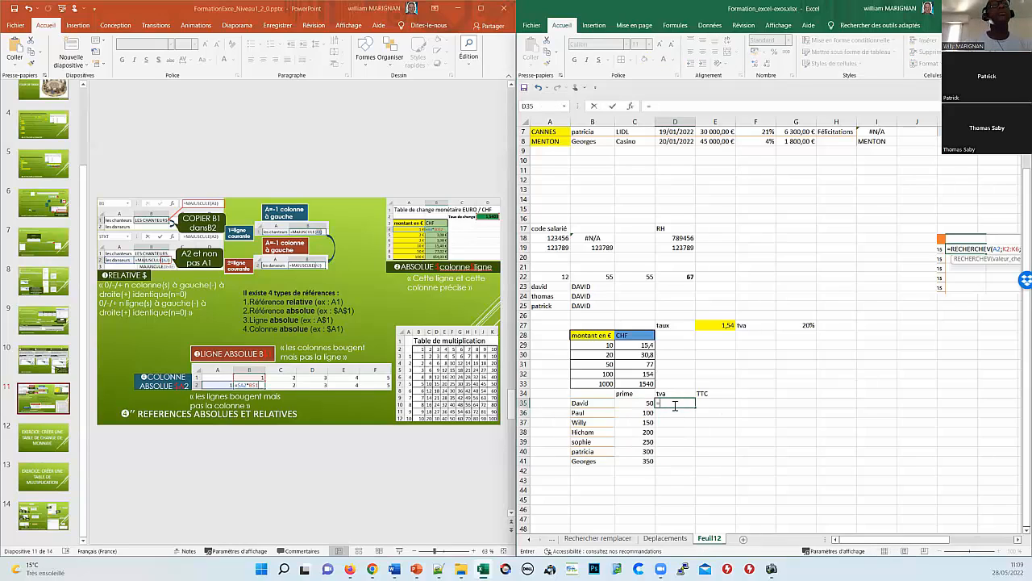
key(BackSpace)
text(=)
key(Left)
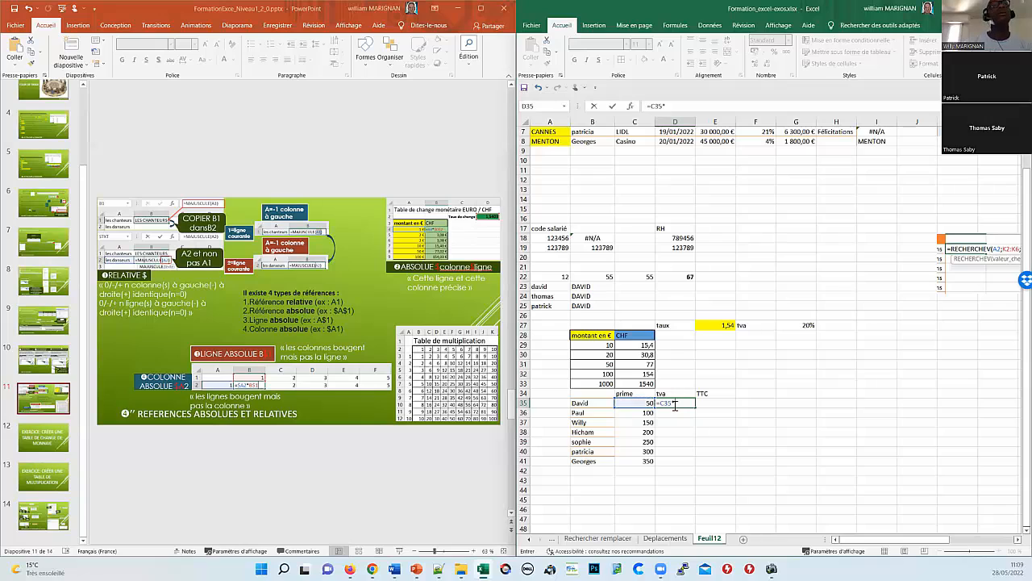
click(804, 326)
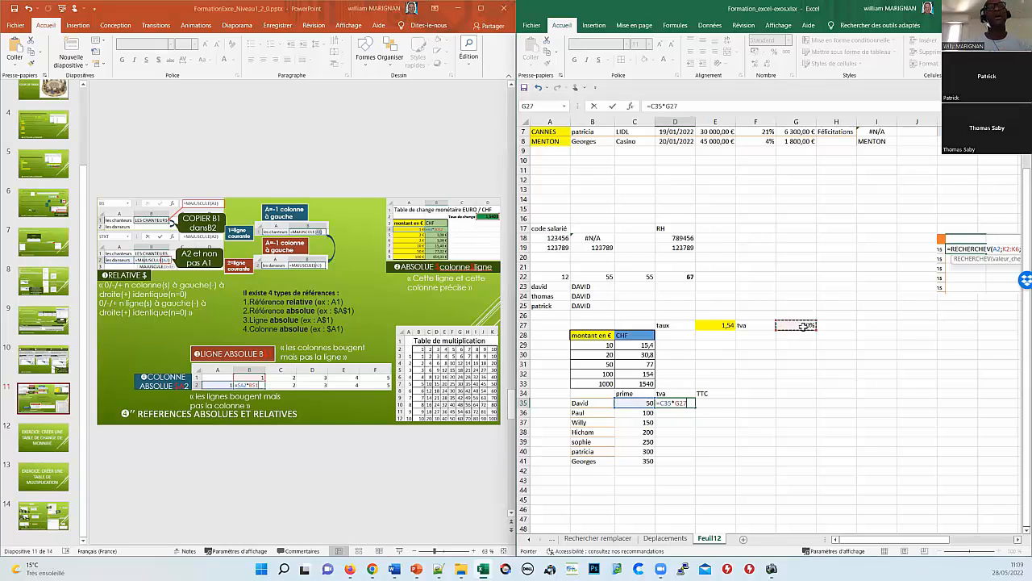
key(Return)
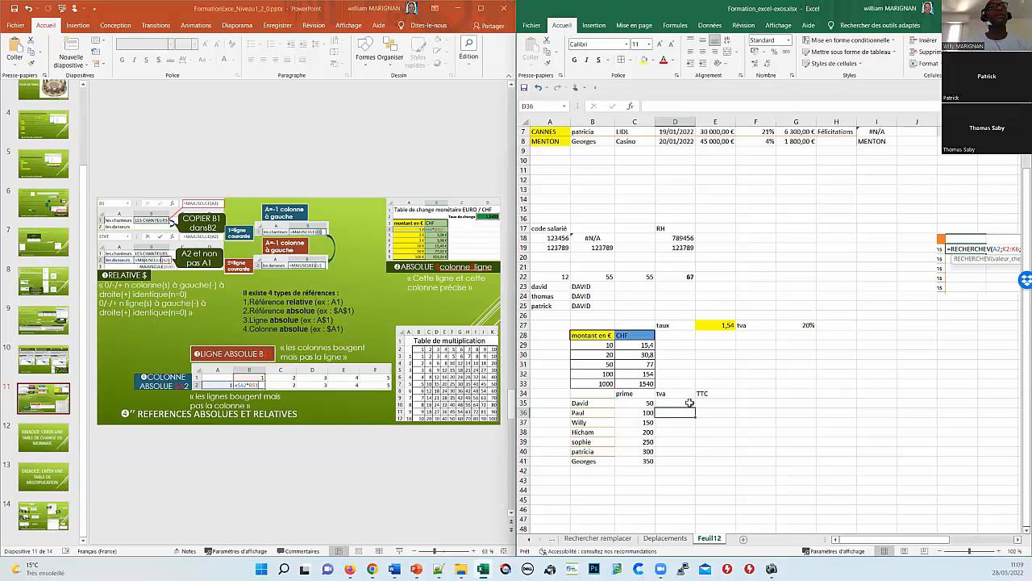
Step: Make the rate reference absolute (=C35*$G$27) and fill it down to D41, giving 10 to 70
click(690, 402)
double_click(691, 401)
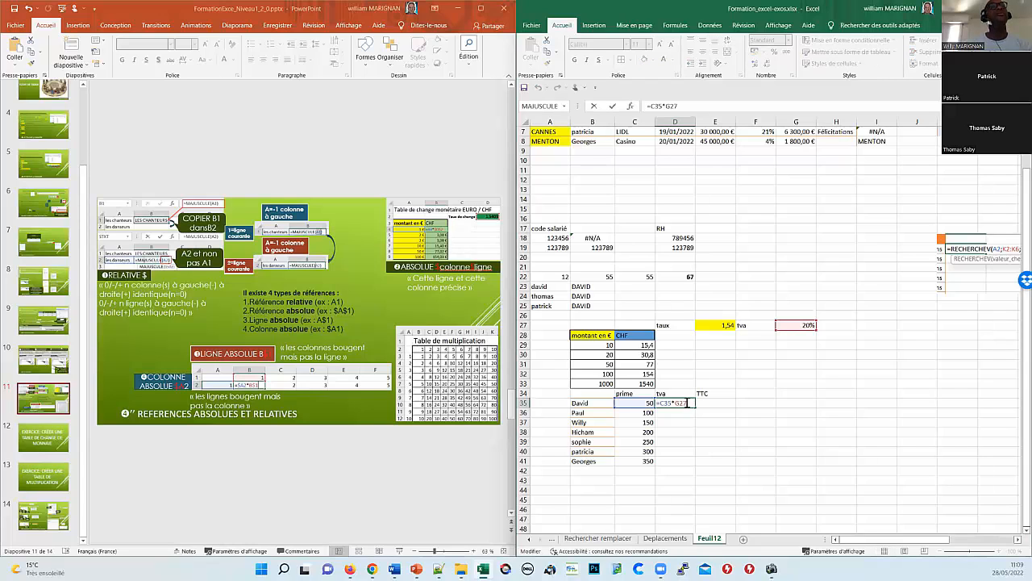
double_click(681, 403)
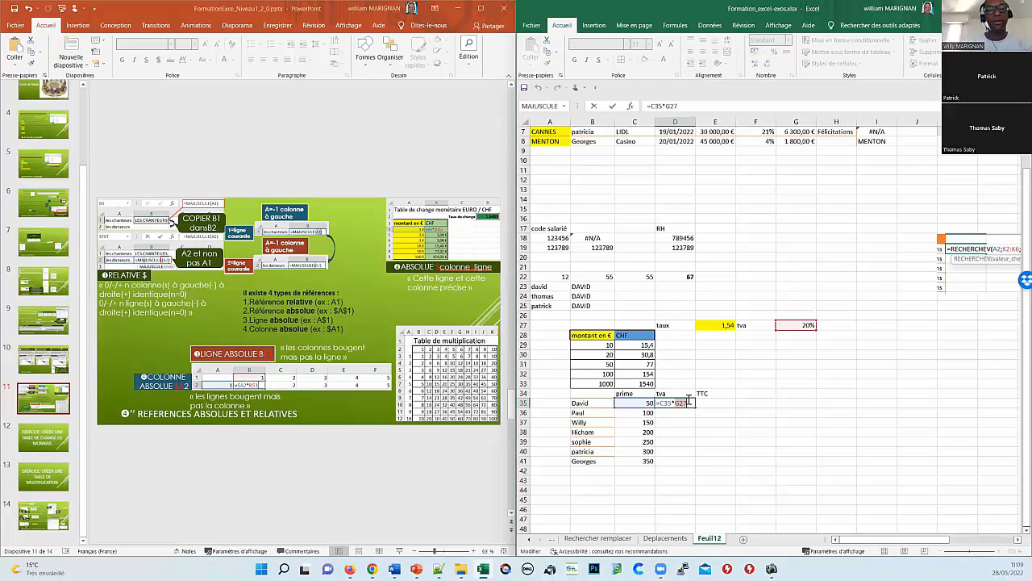
key(F4)
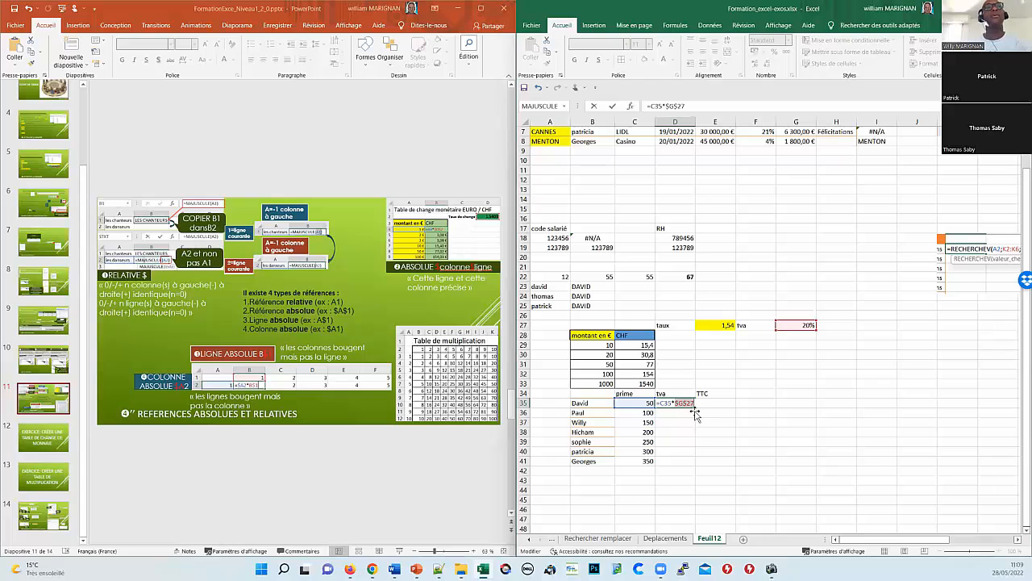
key(Return)
click(685, 403)
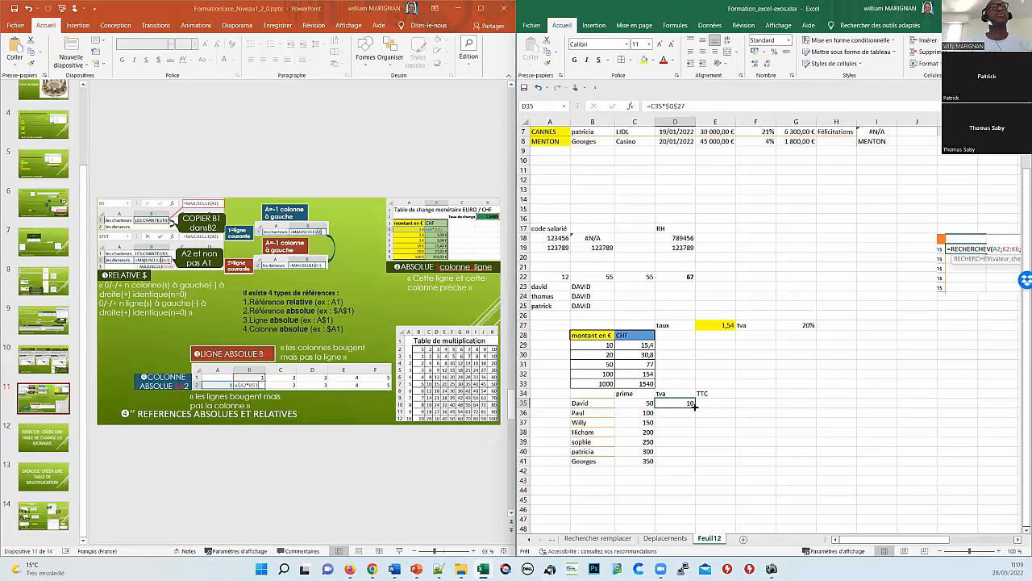
drag(696, 407, 695, 460)
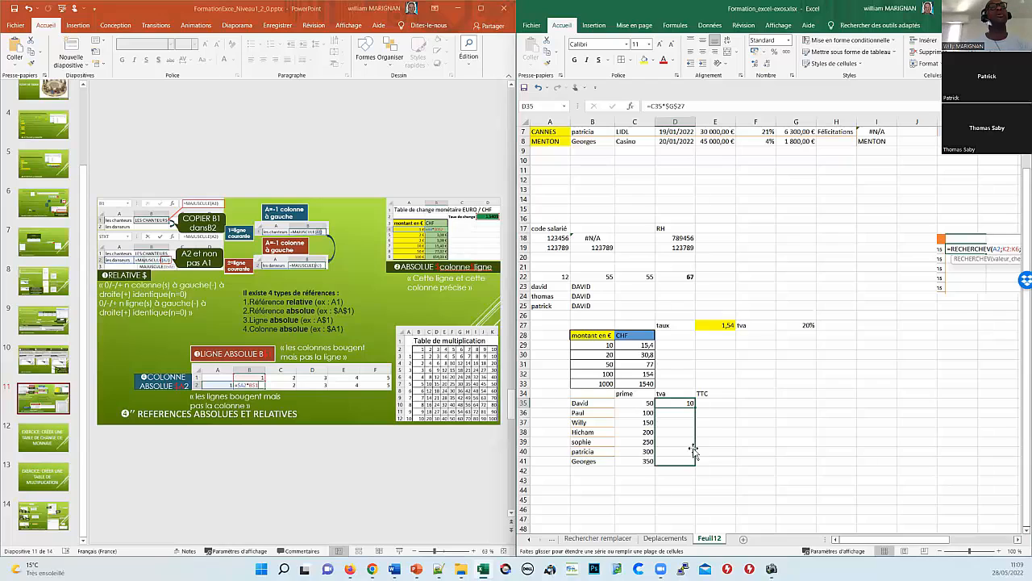
drag(728, 402, 728, 401)
Step: Enter the TTC formula =C35+D35 in E35
double_click(727, 401)
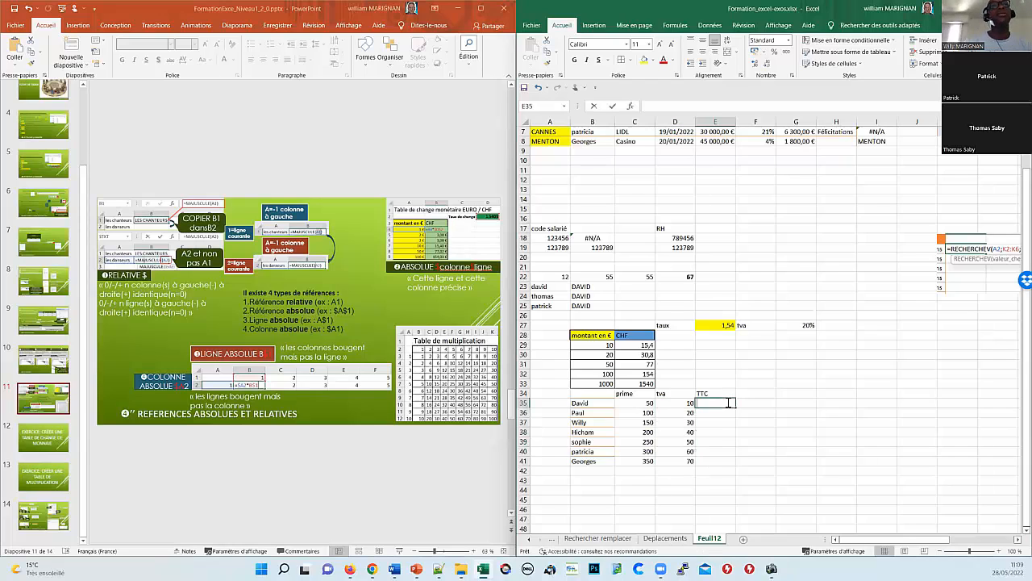
text(=)
key(Left)
key(Left)
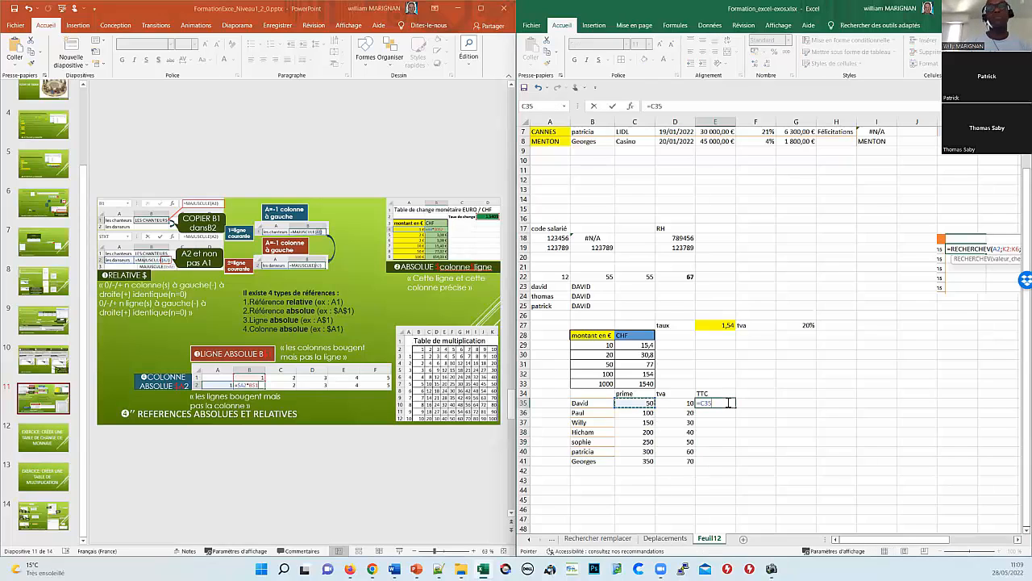
text(*)
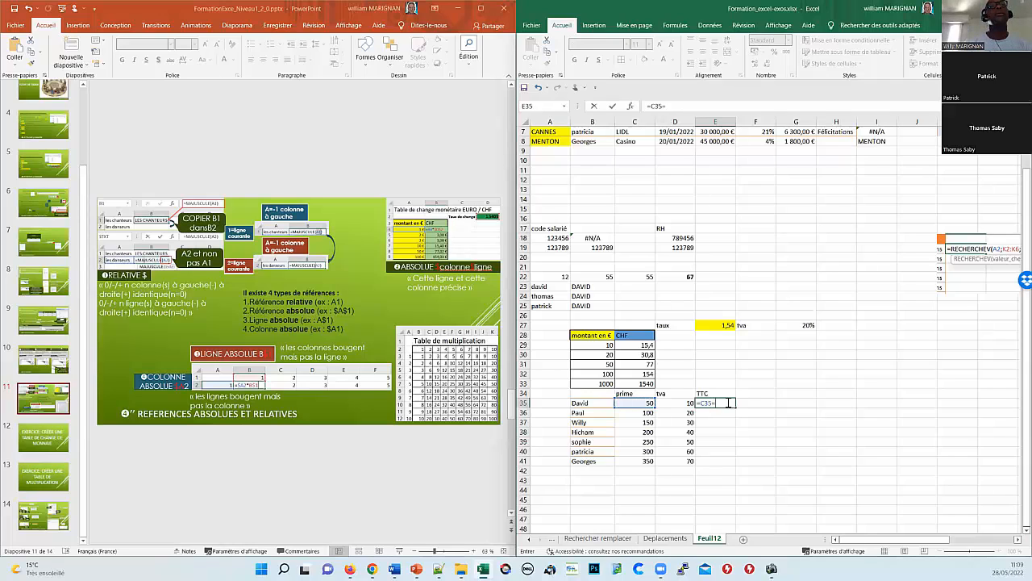
key(BackSpace)
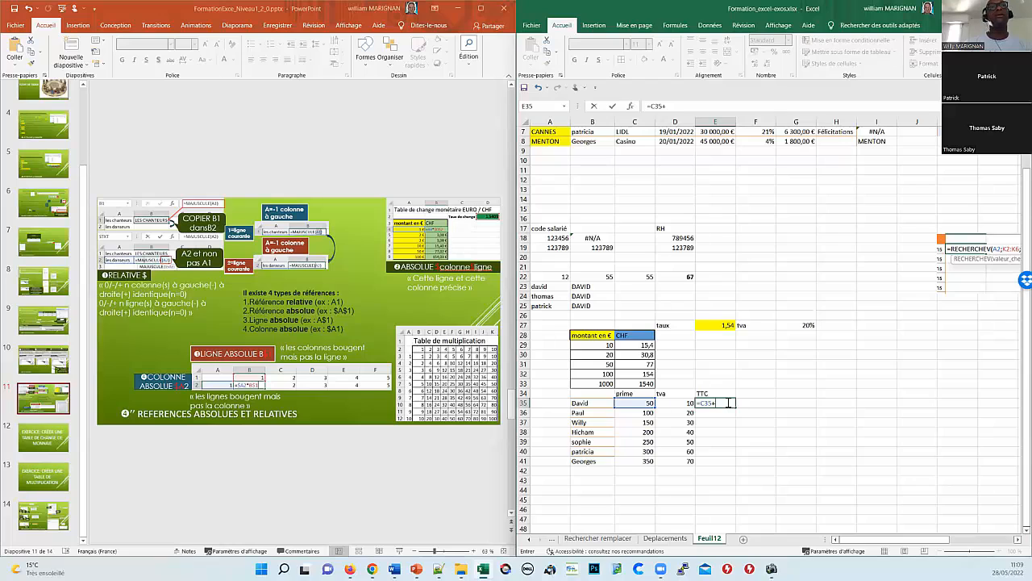
text(+)
key(Left)
key(Return)
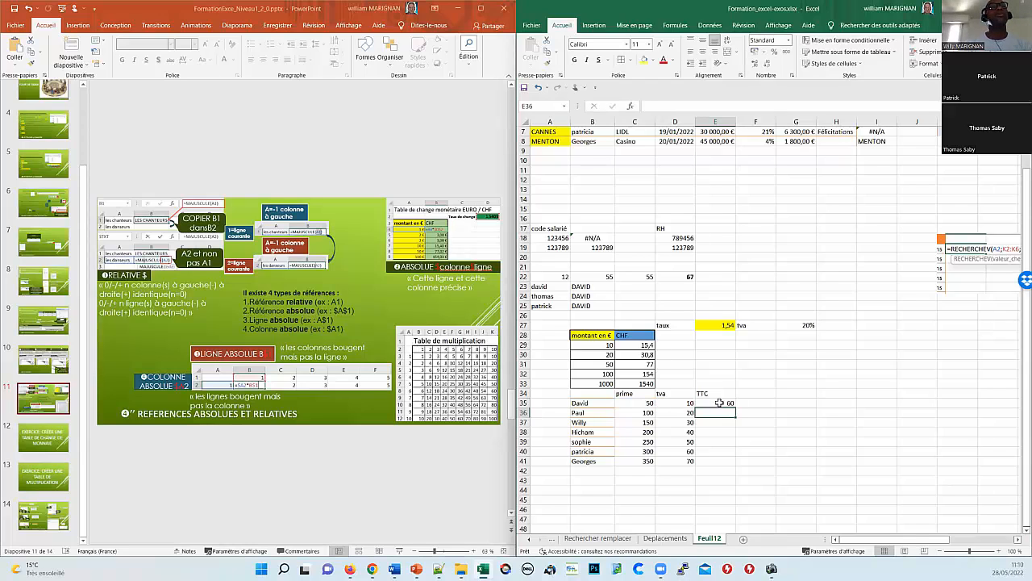
click(719, 402)
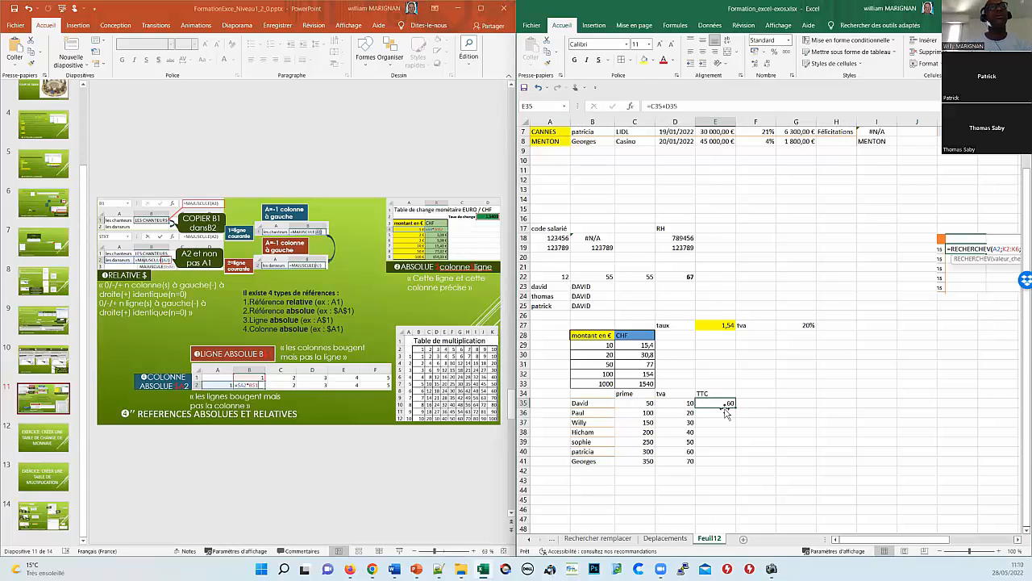
key(F2)
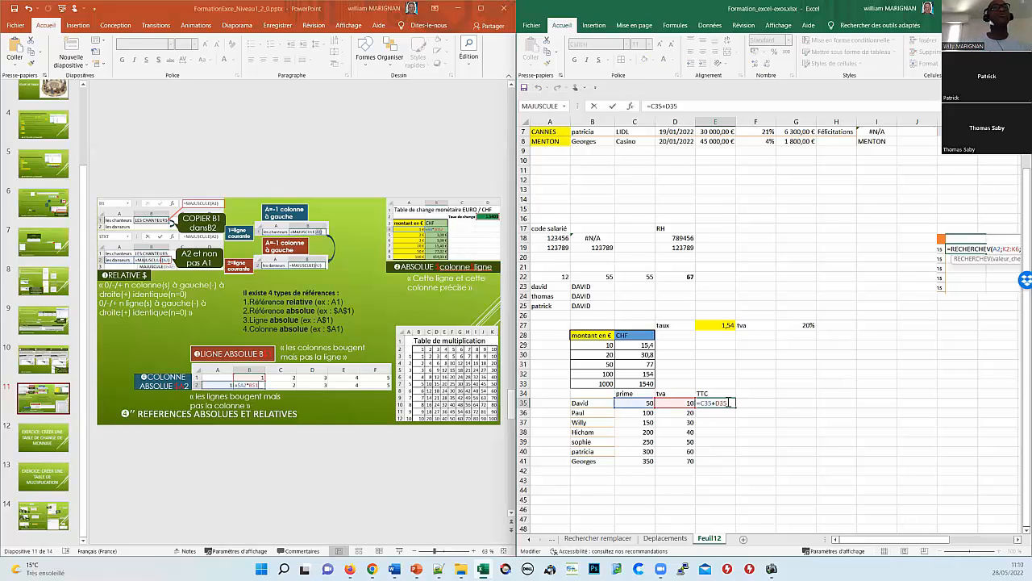
key(Escape)
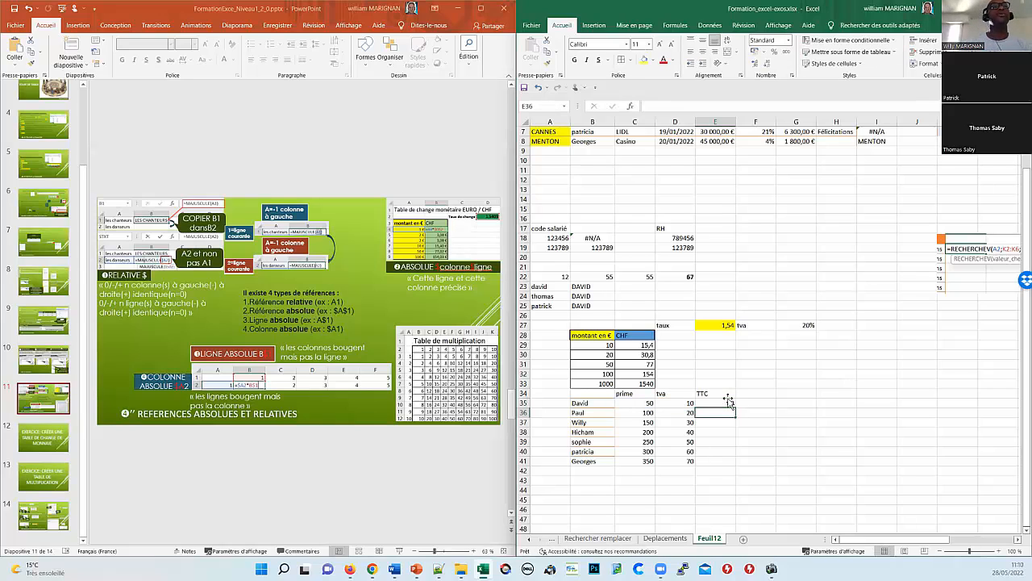
Step: Fill the TTC sum down to E41, then review the formulas in G27, D35 and C29
drag(733, 406, 730, 464)
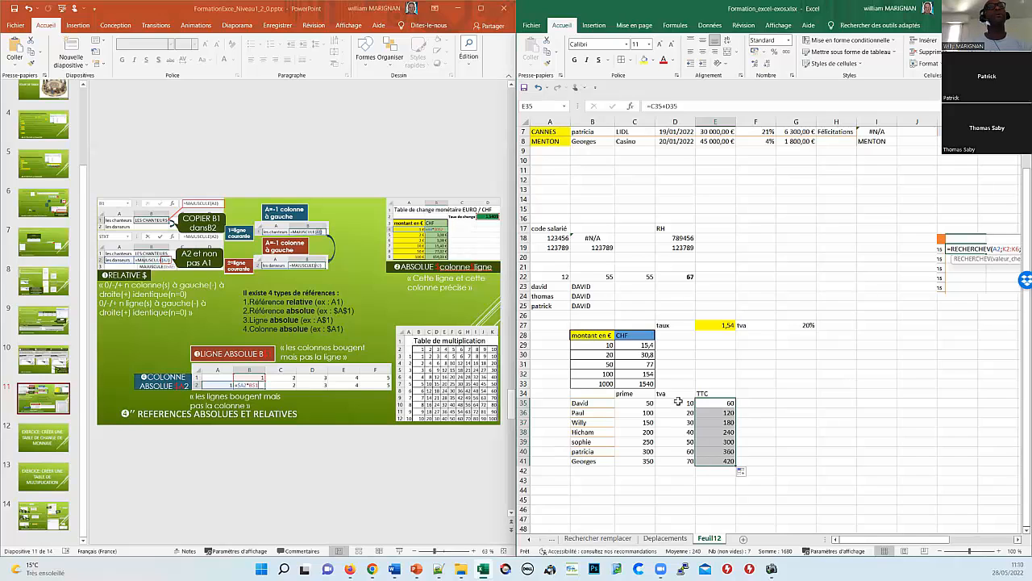
click(806, 325)
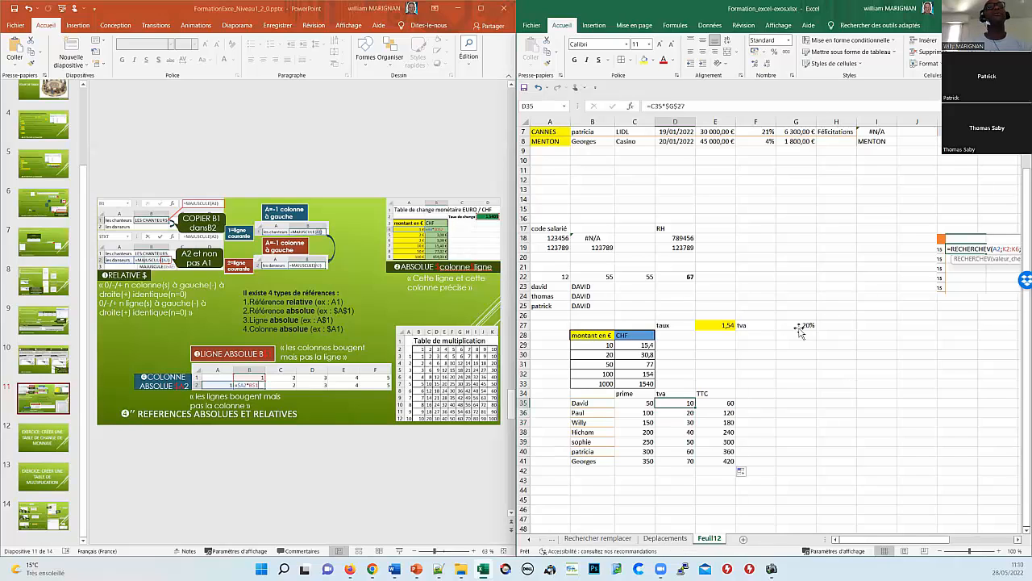
click(668, 401)
click(646, 347)
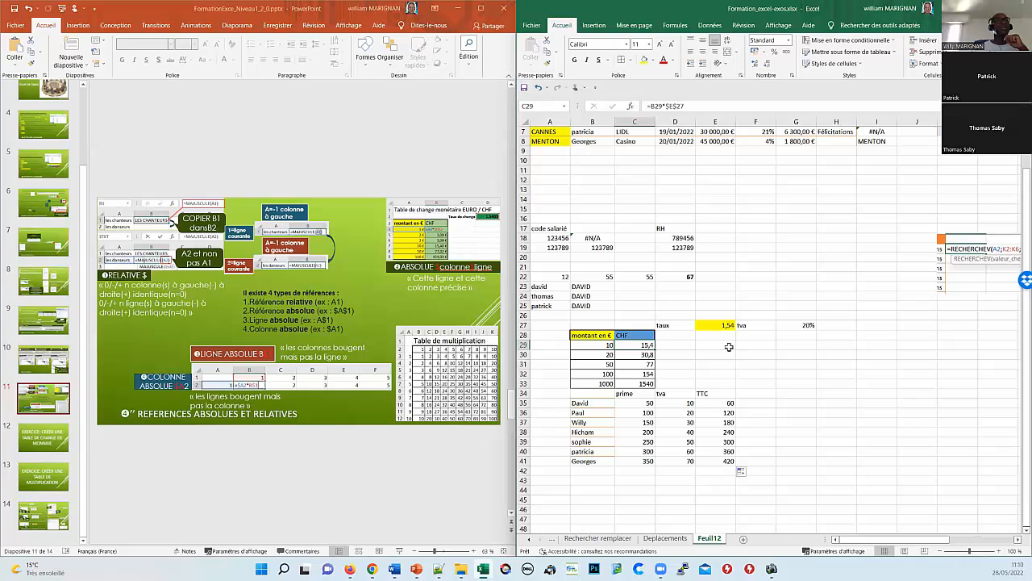
Step: Display slide 12, 'EXERCICE: CRÉER UNE TABLE DE CHANGE DE MONNAIE', in PowerPoint
click(58, 445)
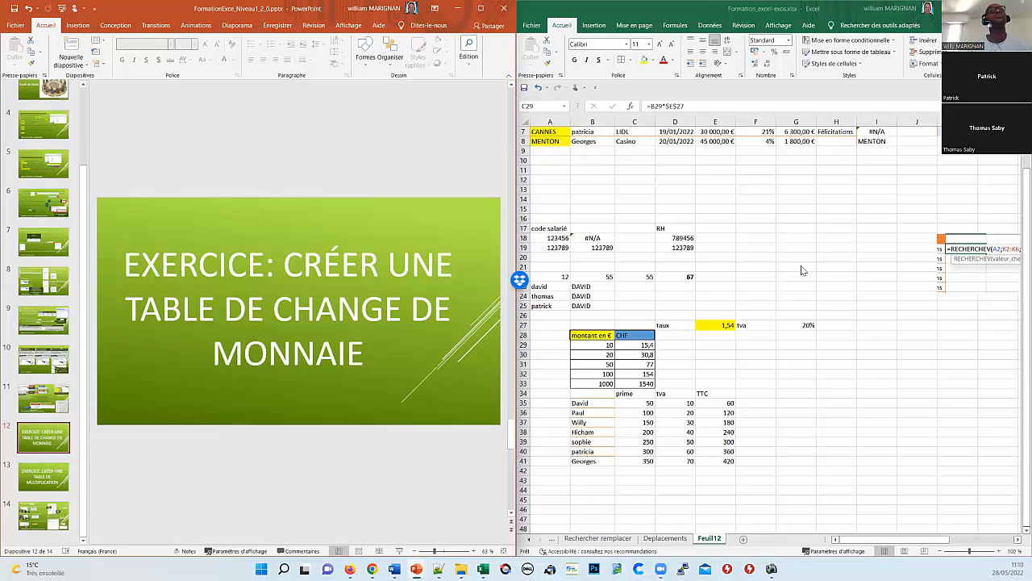
scroll(802, 270, up, 2)
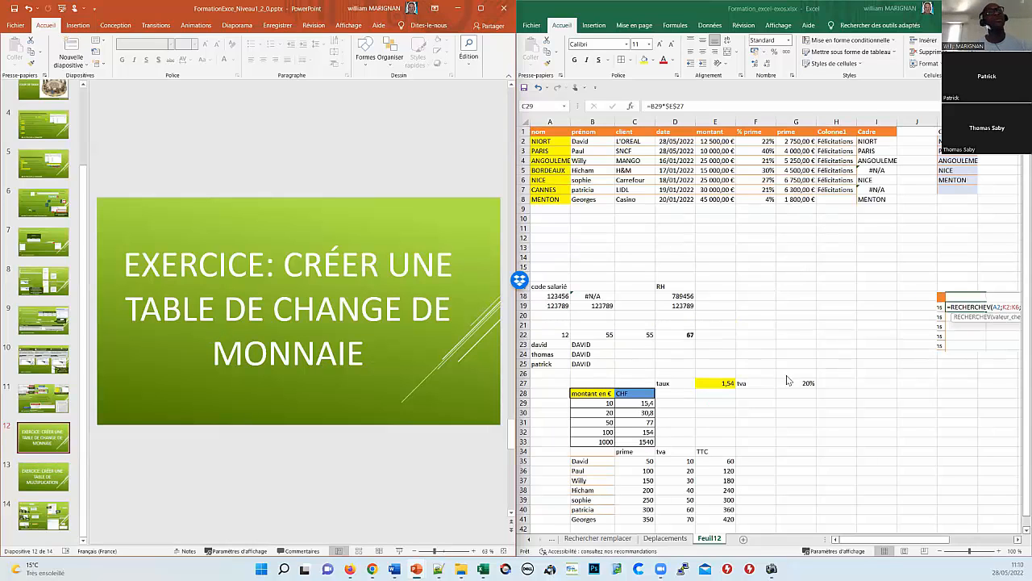
scroll(770, 419, down, 2)
scroll(724, 428, down, 2)
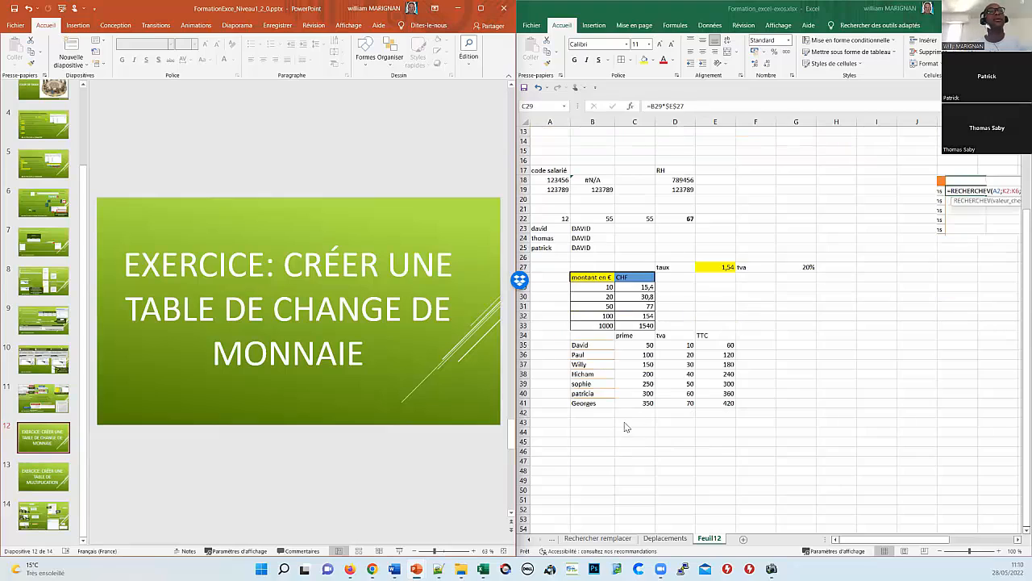
Step: Enter janvier in B44 and extend the month series across row 44
click(589, 430)
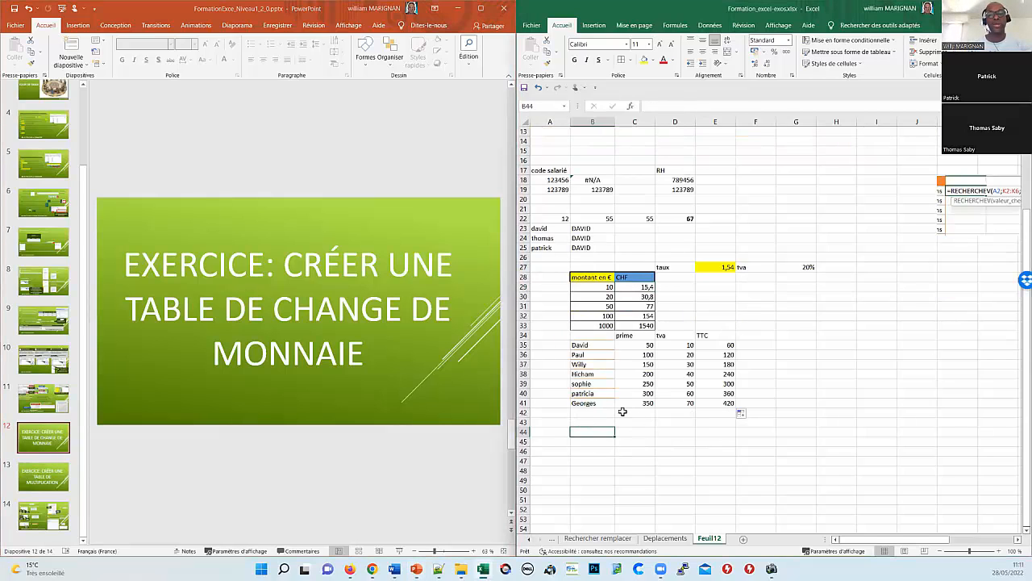
text(janv)
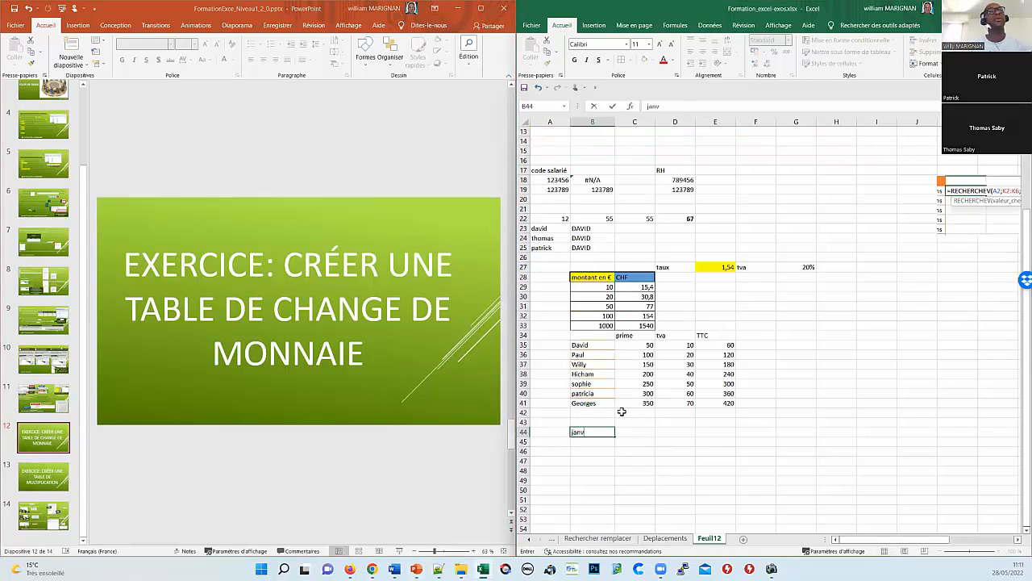
text(ier)
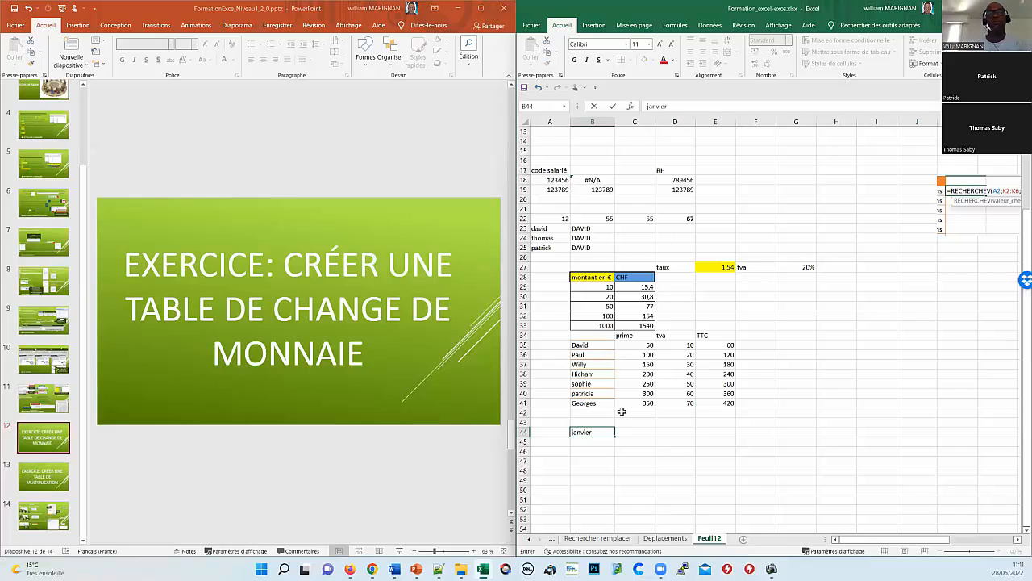
key(Return)
click(590, 430)
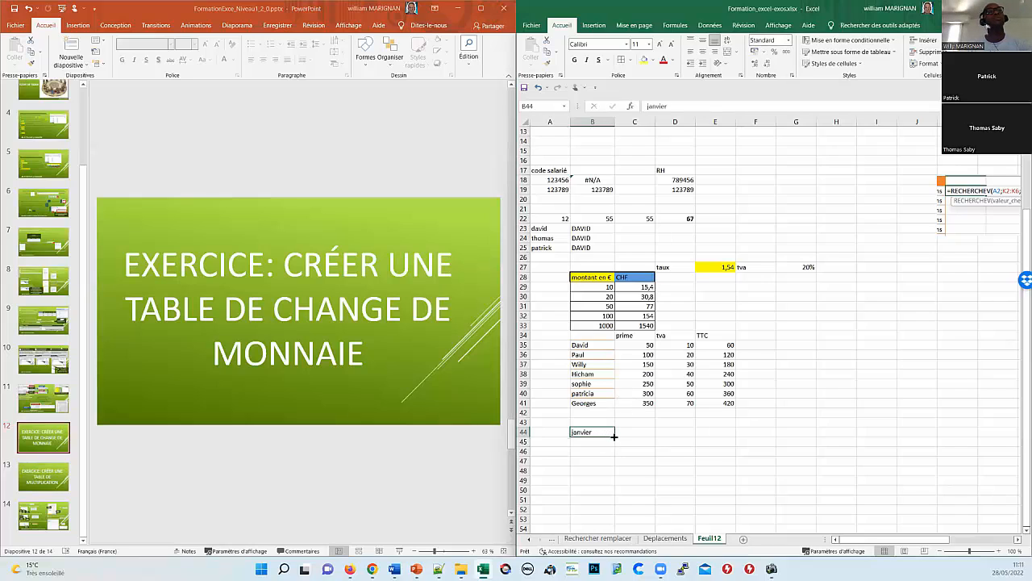
drag(614, 435, 969, 436)
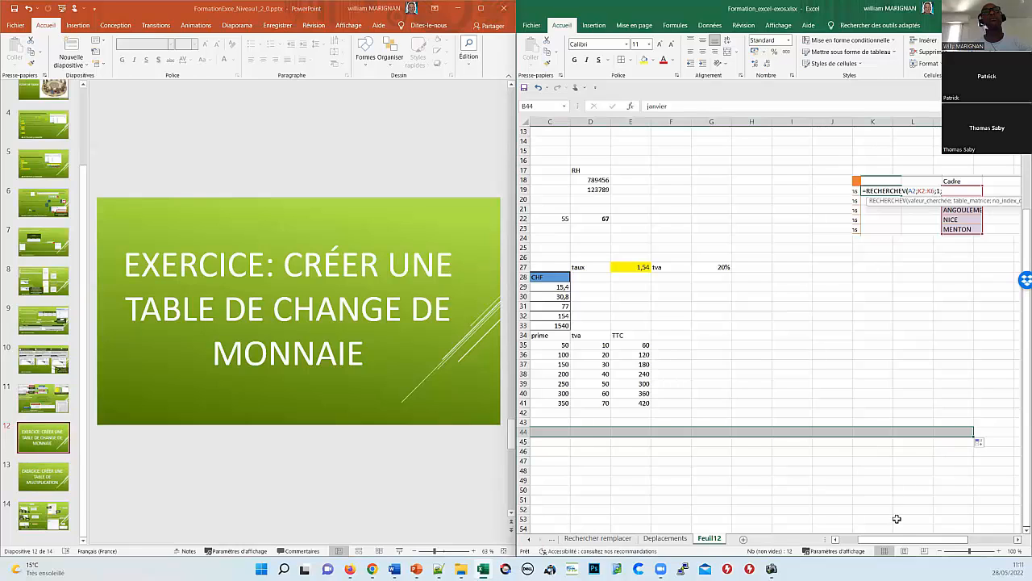
drag(864, 540, 842, 541)
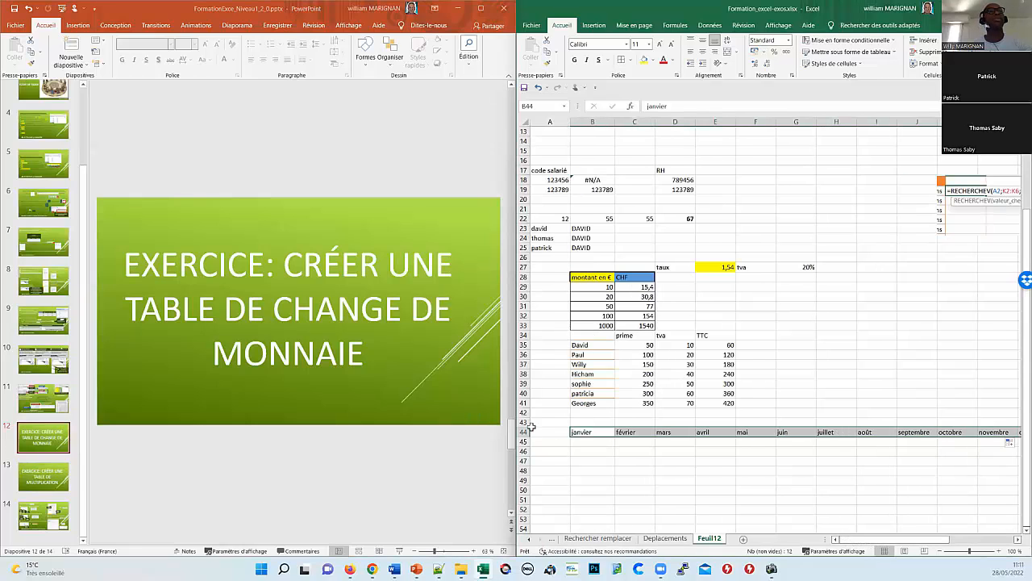
Step: Add the row labels Loyer in A45 and assurance in A46
click(549, 441)
text(Loyer)
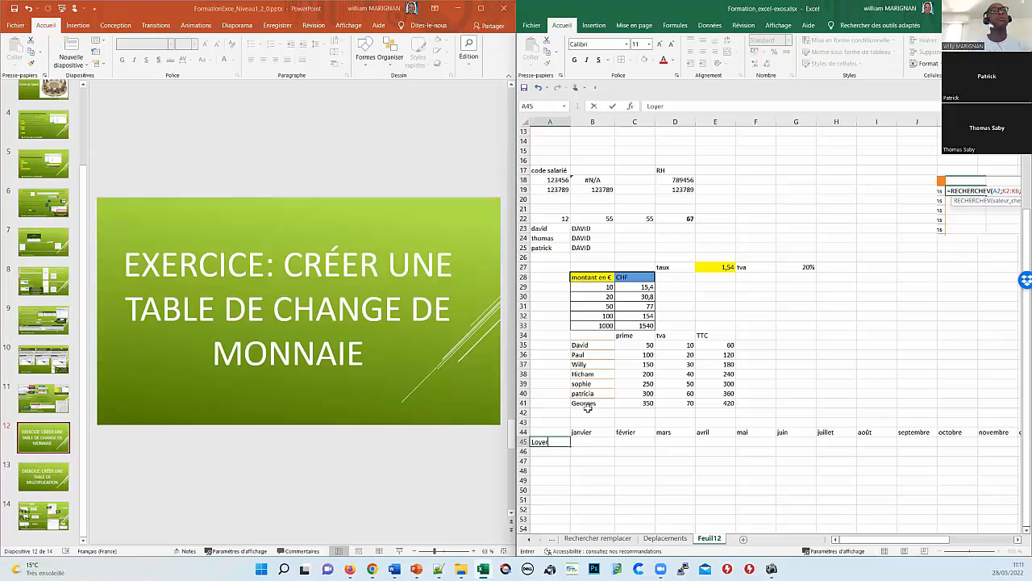
key(Return)
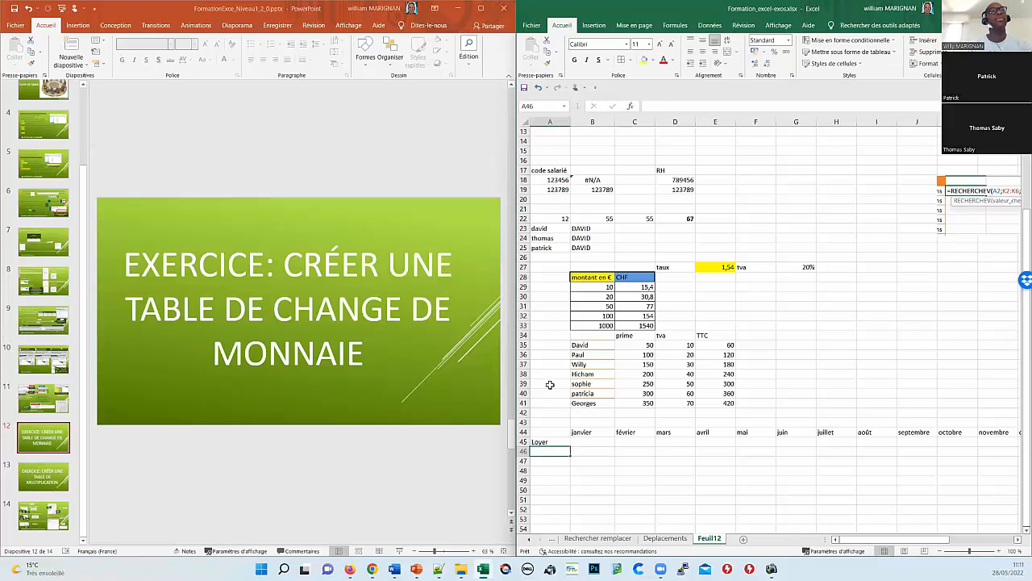
text(ass)
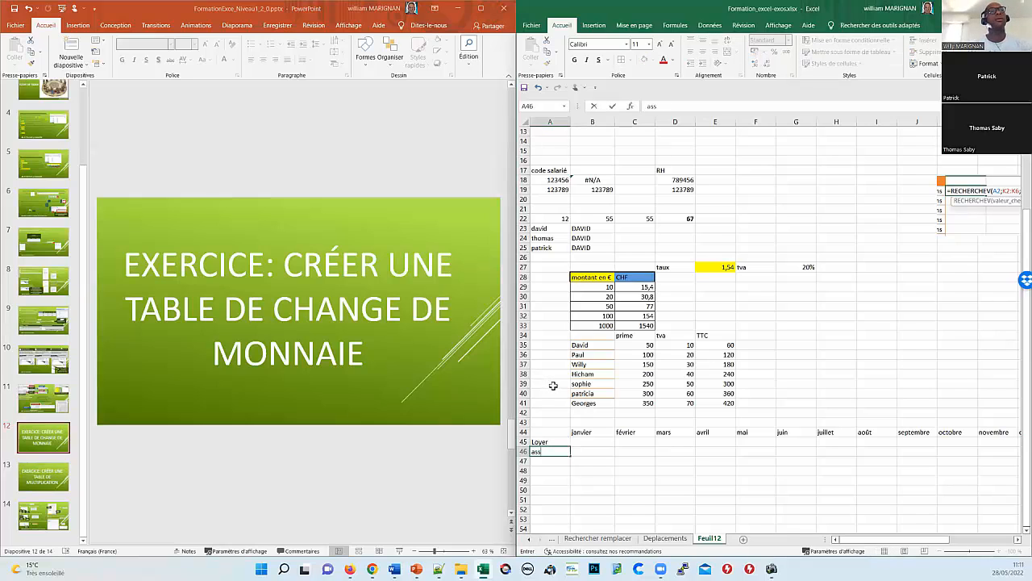
text(urance)
key(Return)
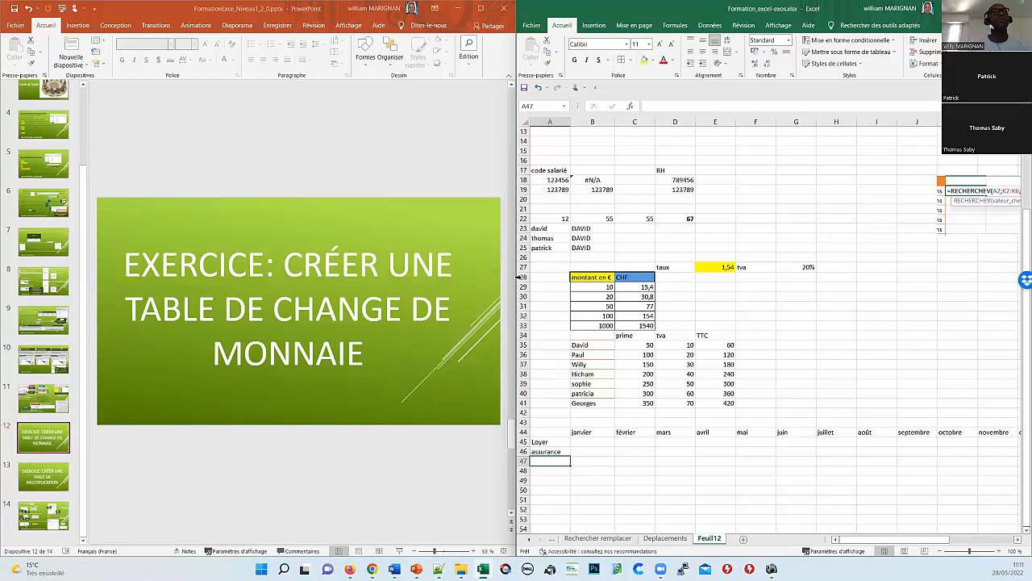
click(532, 25)
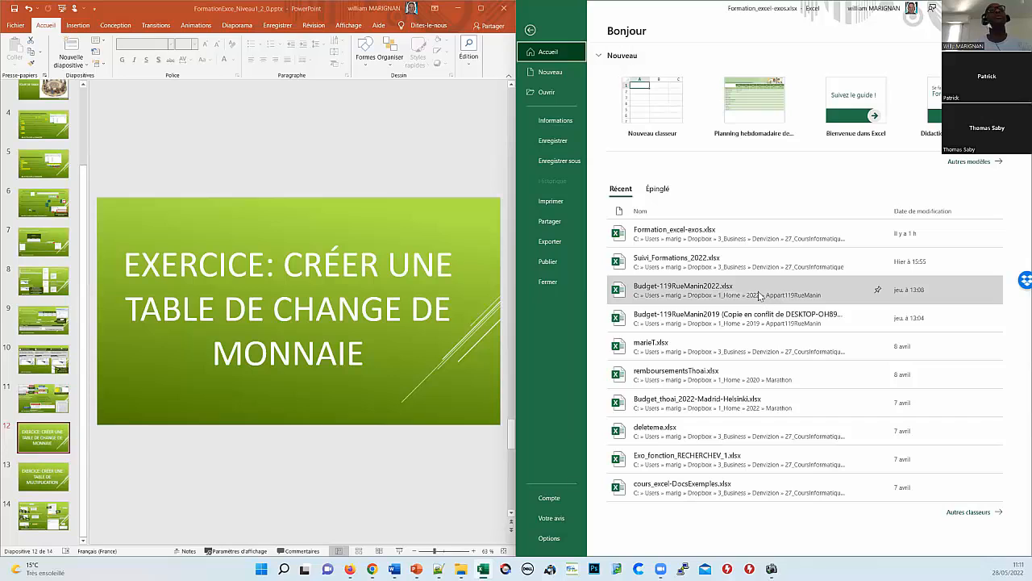
key(Escape)
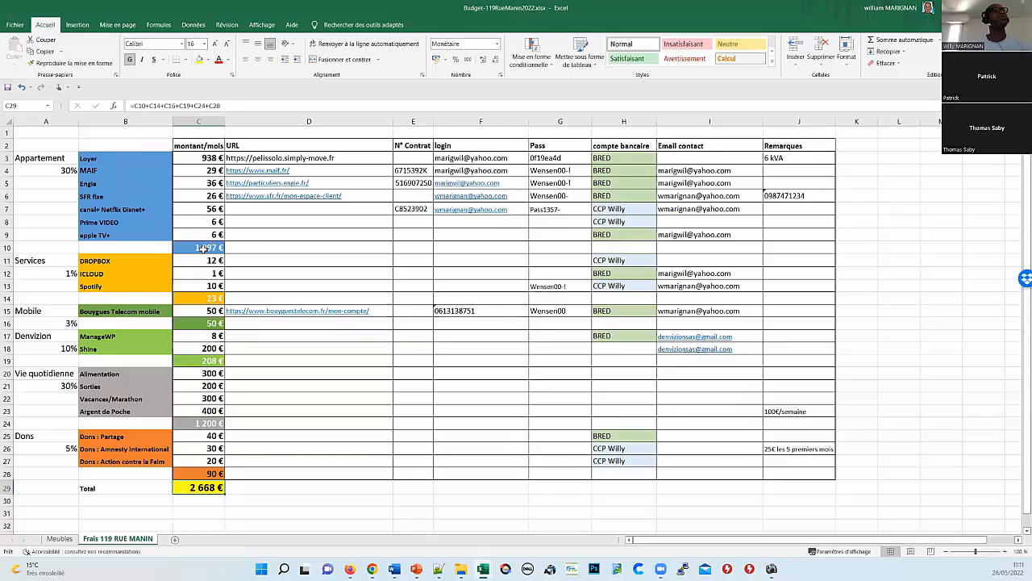
click(204, 248)
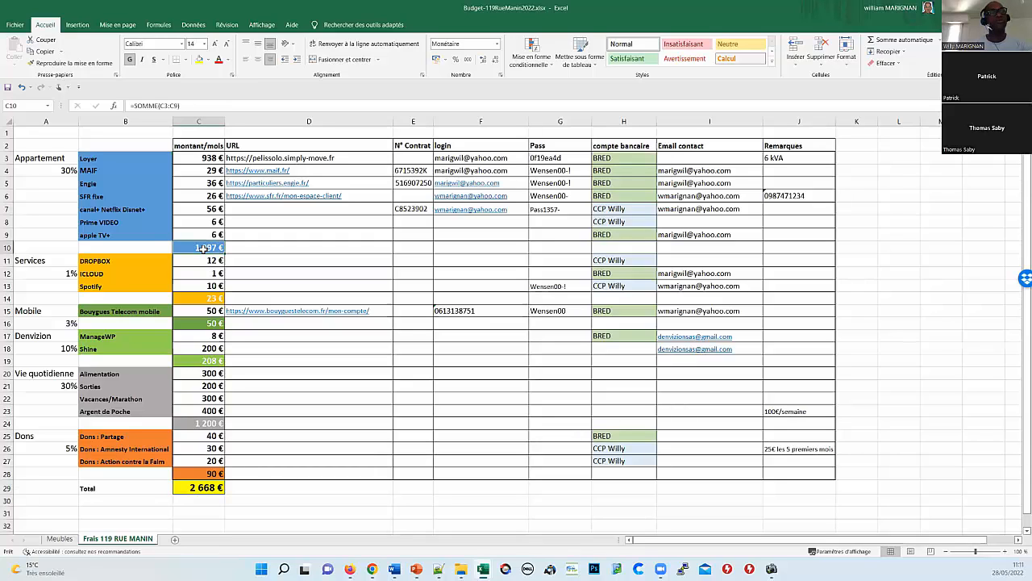
key(F2)
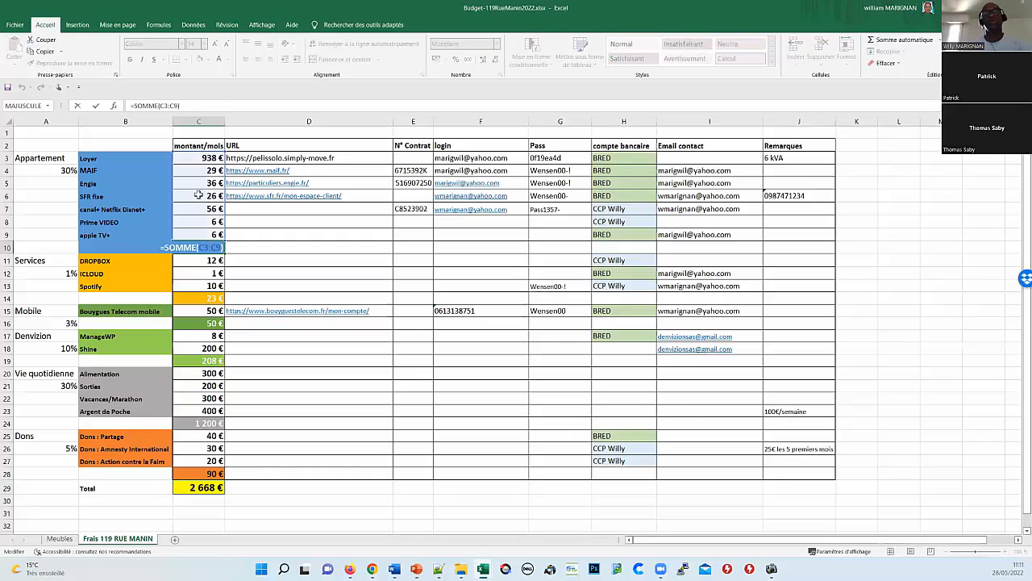
key(Return)
click(191, 297)
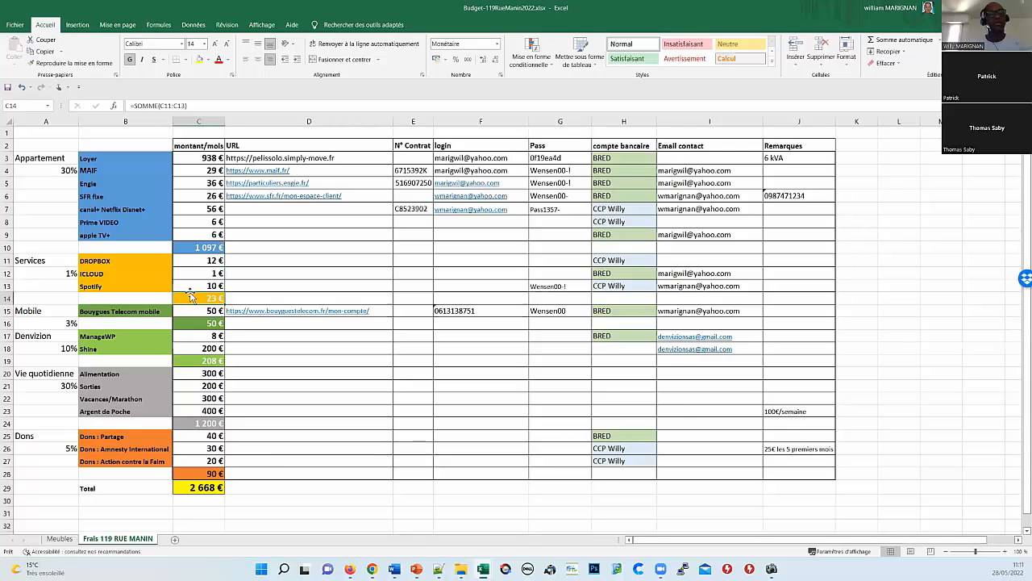
key(F2)
key(Return)
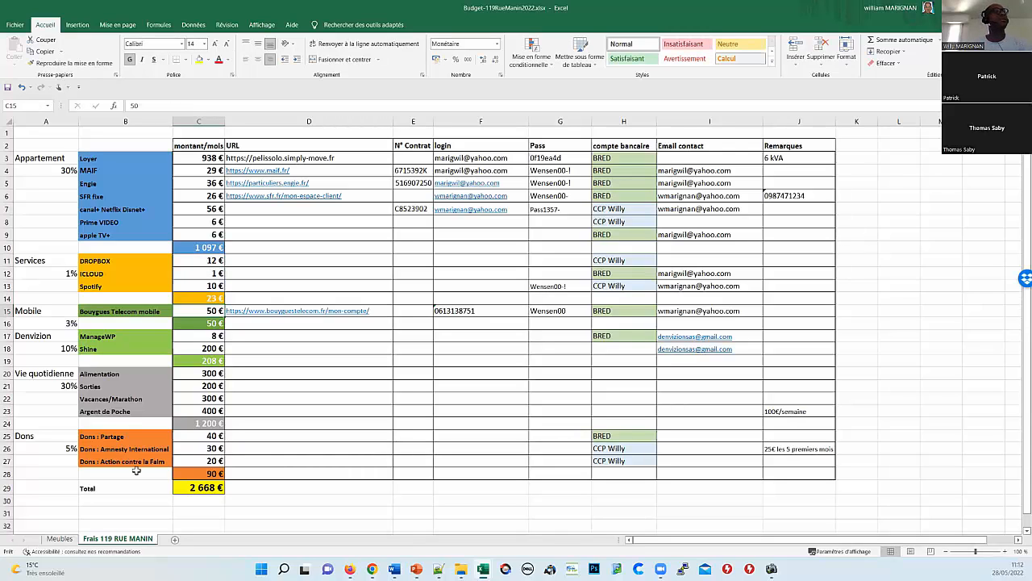
click(197, 488)
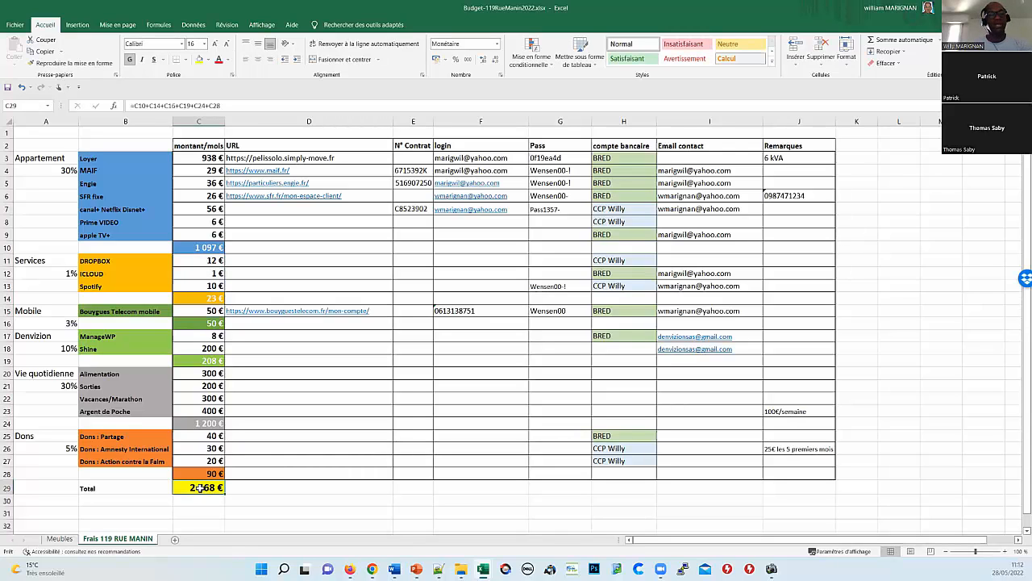
key(F2)
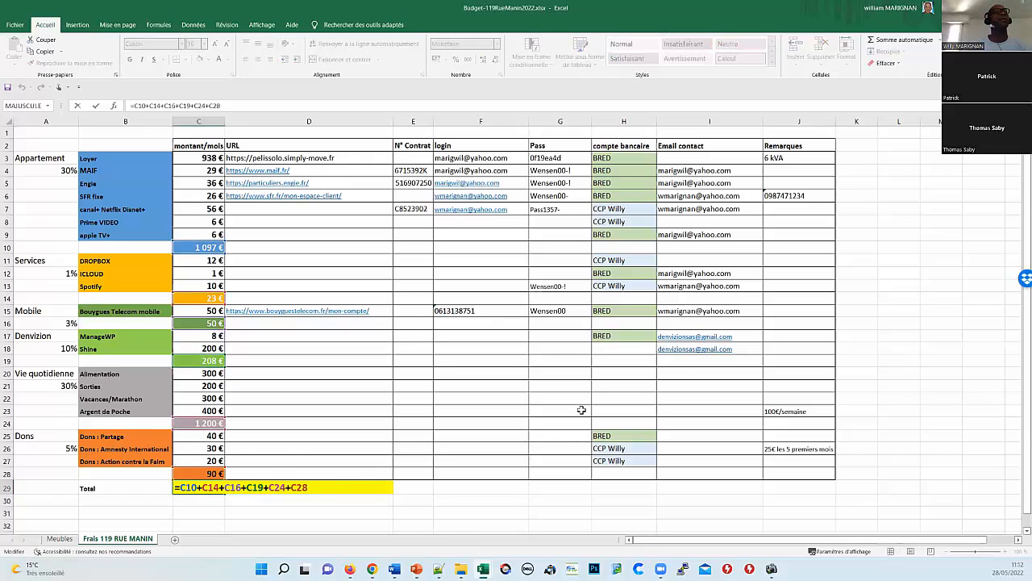
key(Return)
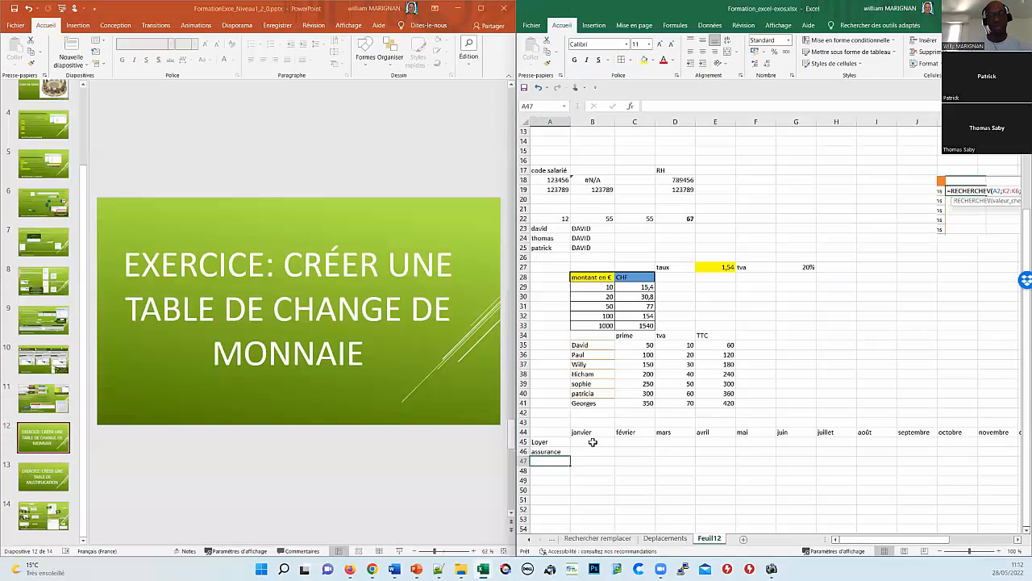
Step: Enter =ALEA.ENTRE.BORNES(10;12000) in B45 for the janvier Loyer amount
click(593, 442)
text(=ale)
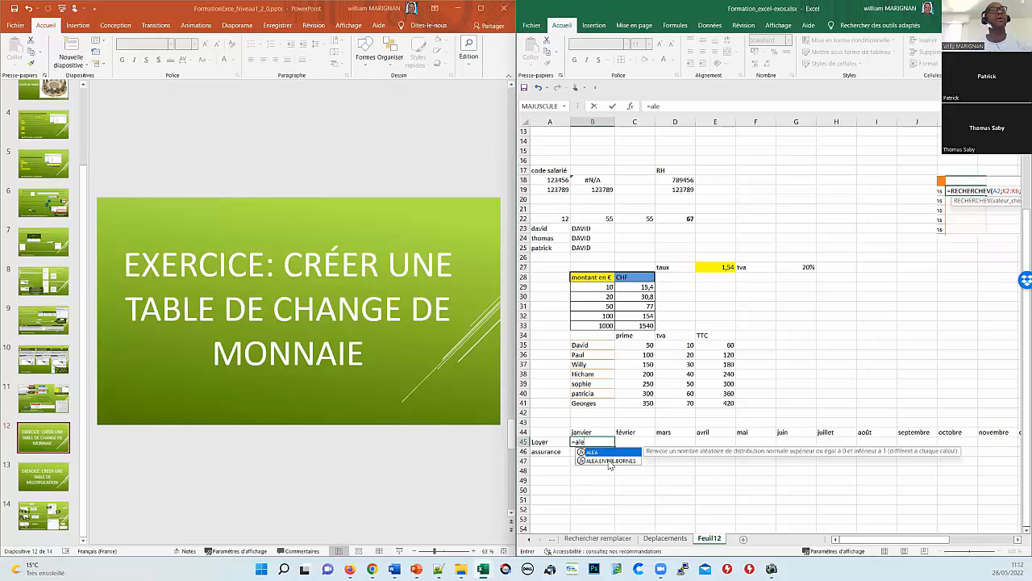
click(610, 461)
double_click(609, 462)
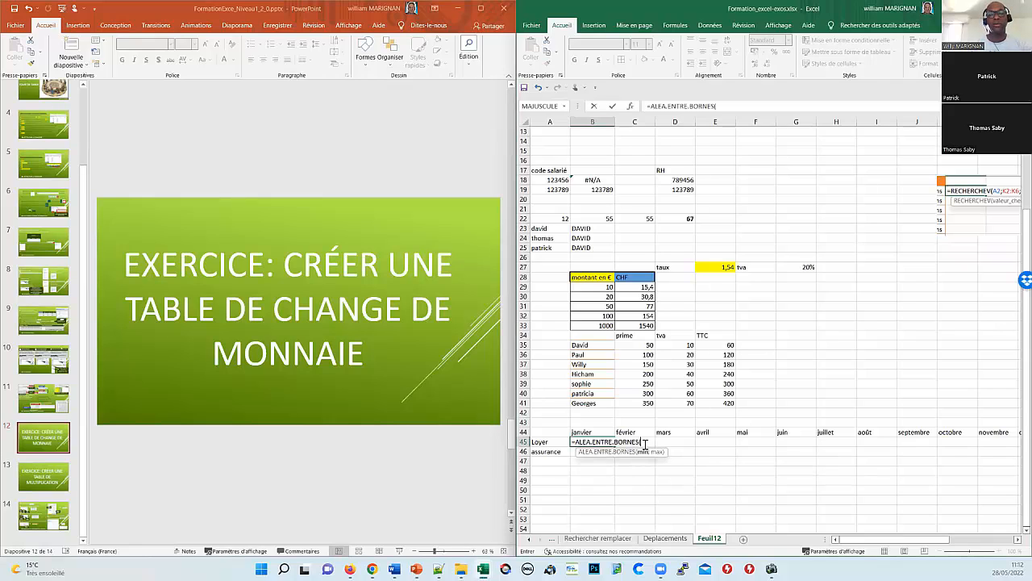
text(10;)
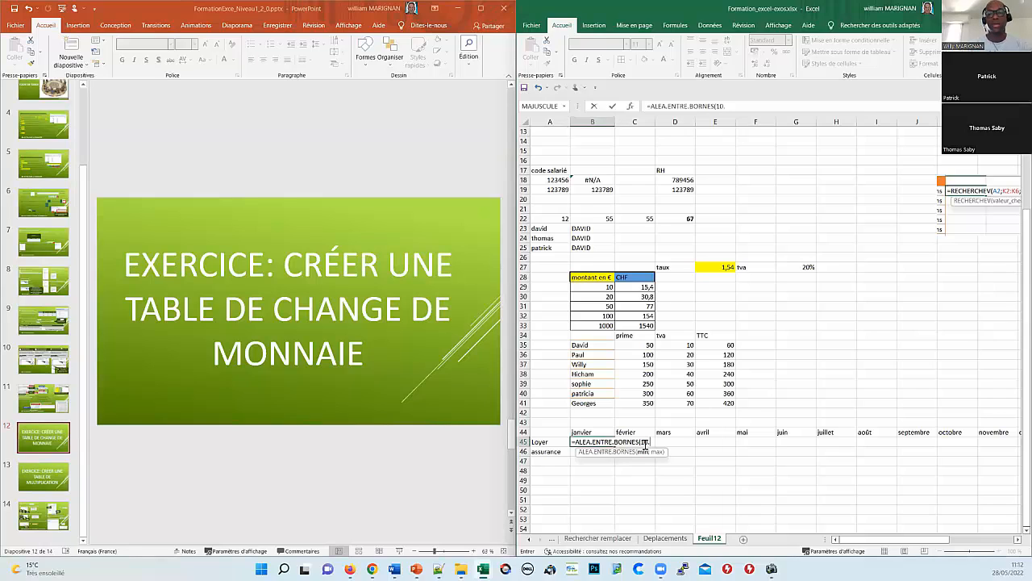
key(BackSpace)
text(;)
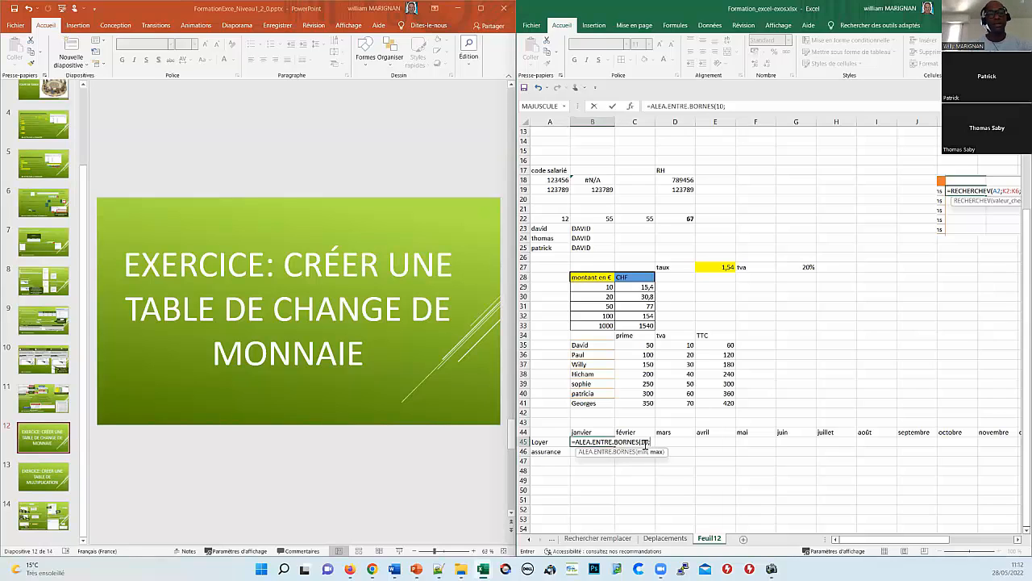
text(12000)
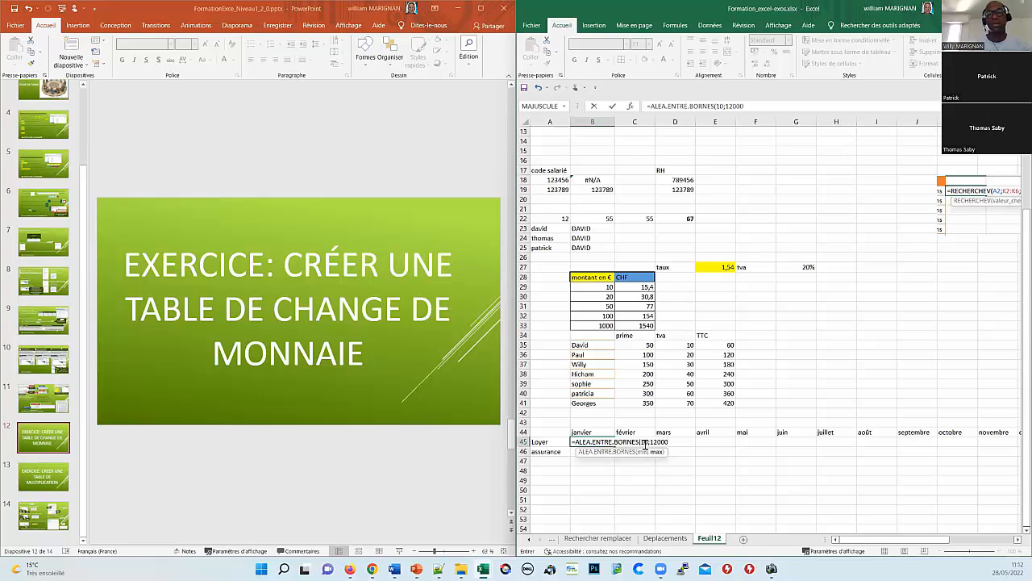
text())
key(Return)
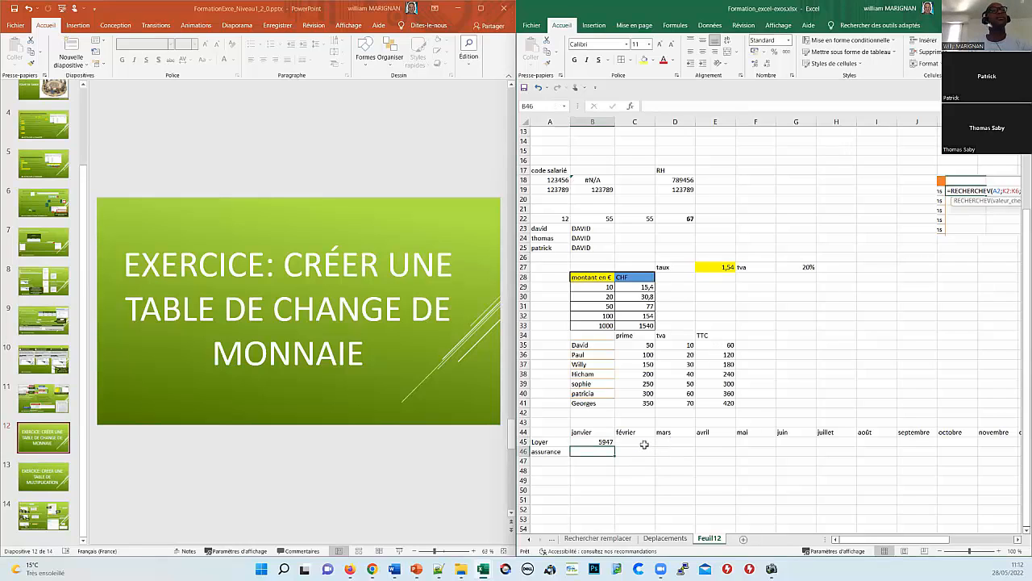
Step: Fill the random formula right to décembre and down into the assurance row 46
click(603, 443)
drag(615, 446, 976, 480)
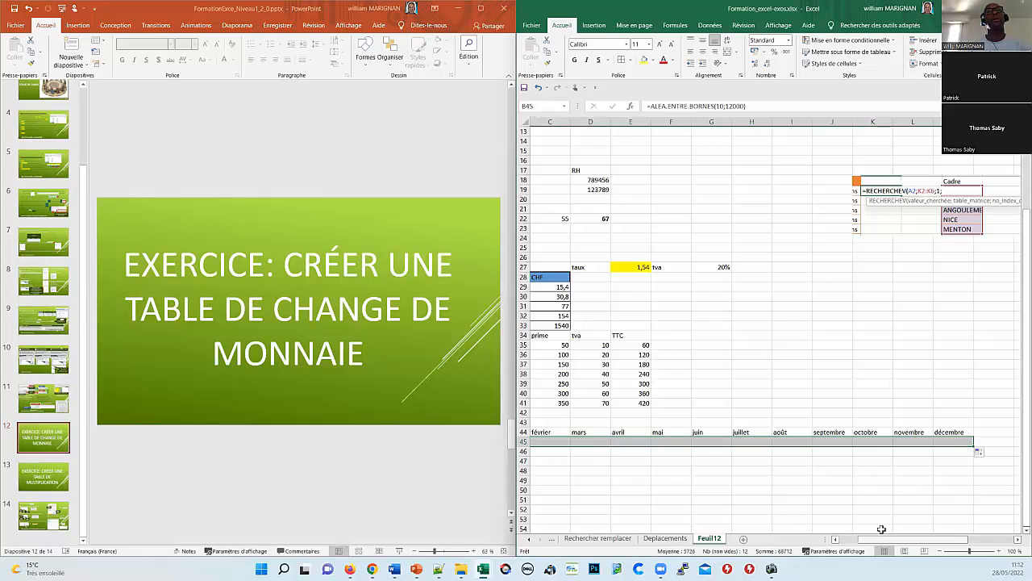
drag(927, 539, 780, 527)
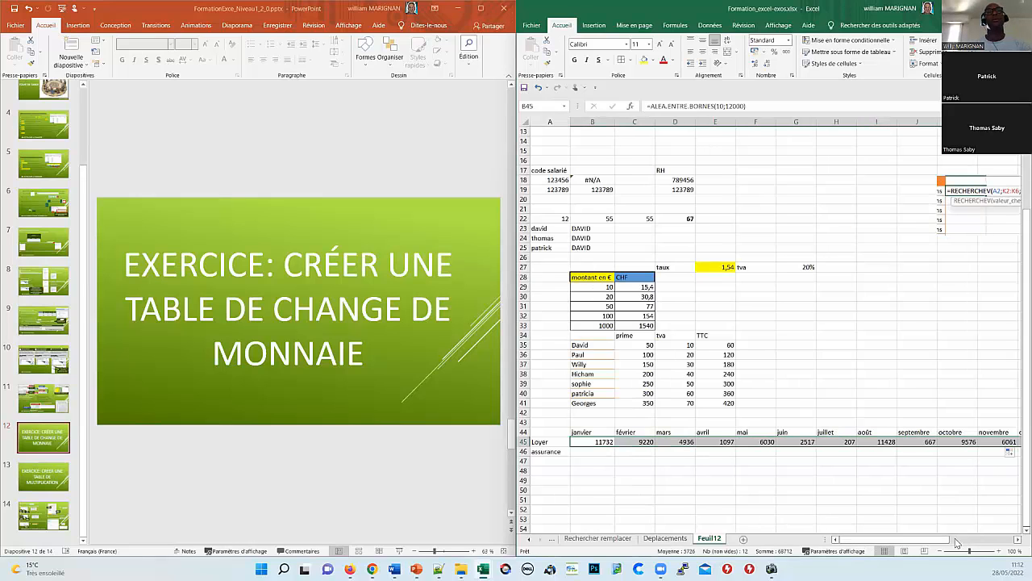
drag(945, 540, 982, 538)
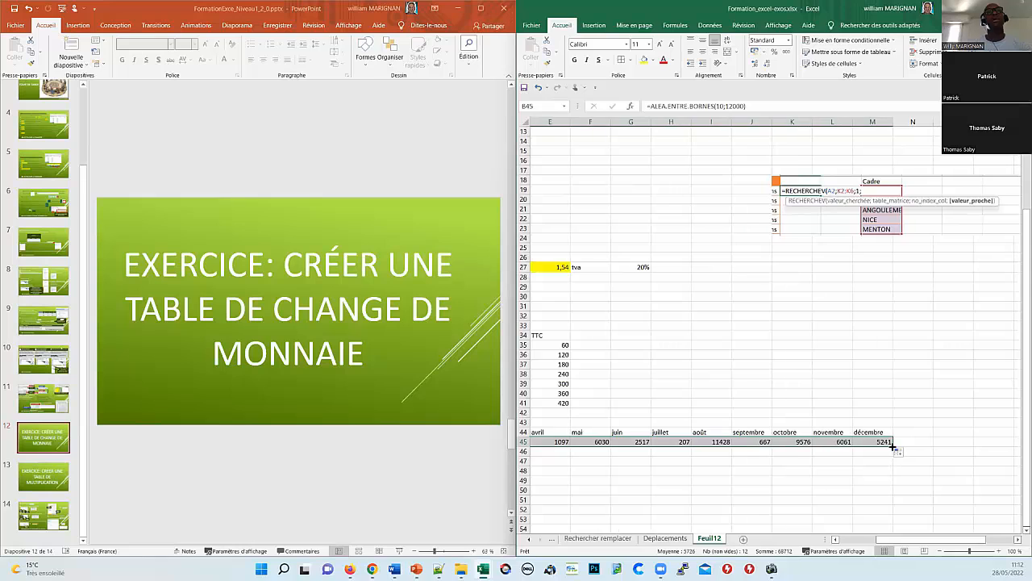
drag(893, 446, 893, 456)
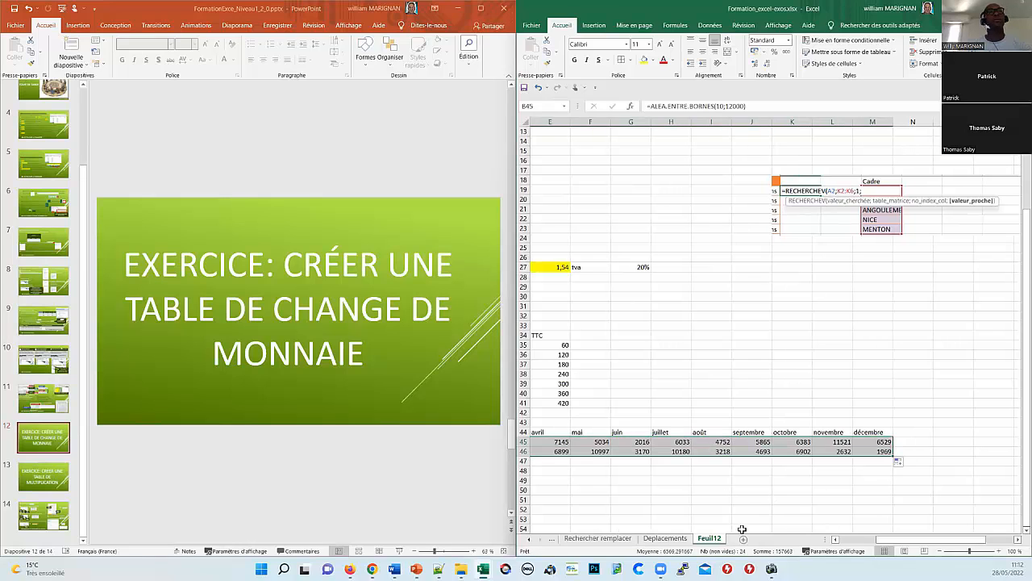
scroll(855, 540, left, 3)
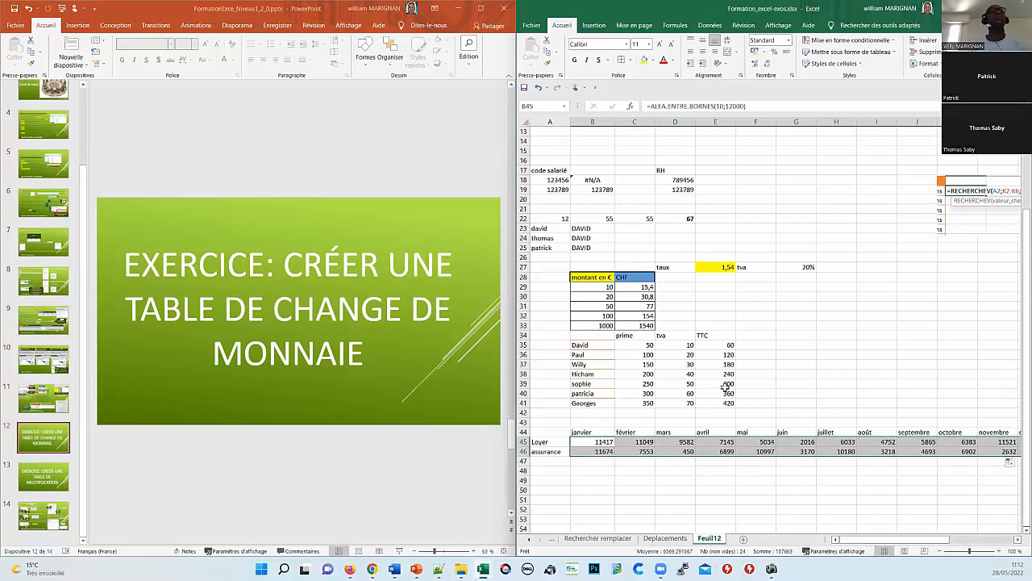
Step: Maximise the window, sum each month in row 47 through décembre, and bold B47:M47
click(997, 9)
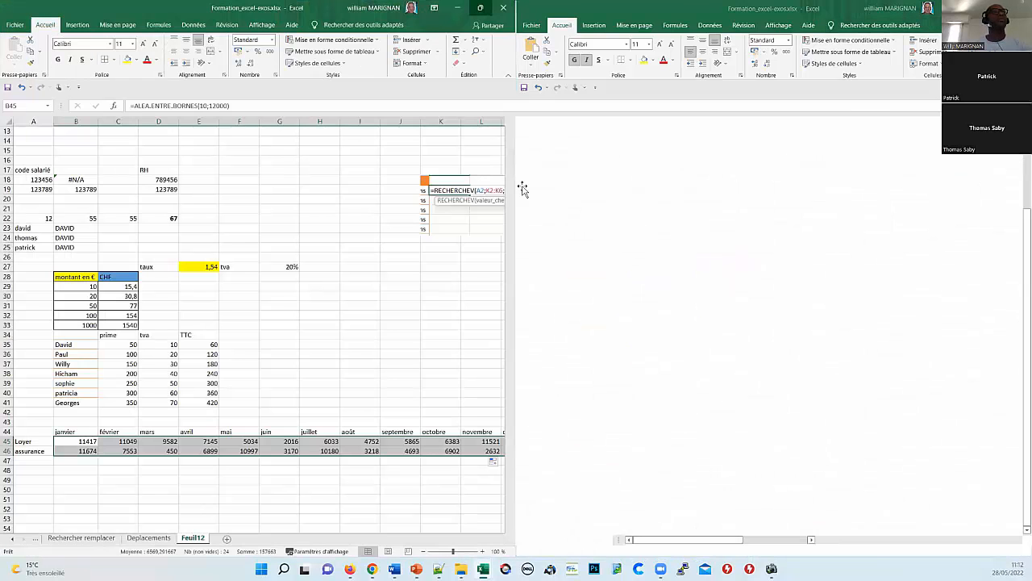
scroll(190, 482, down, 2)
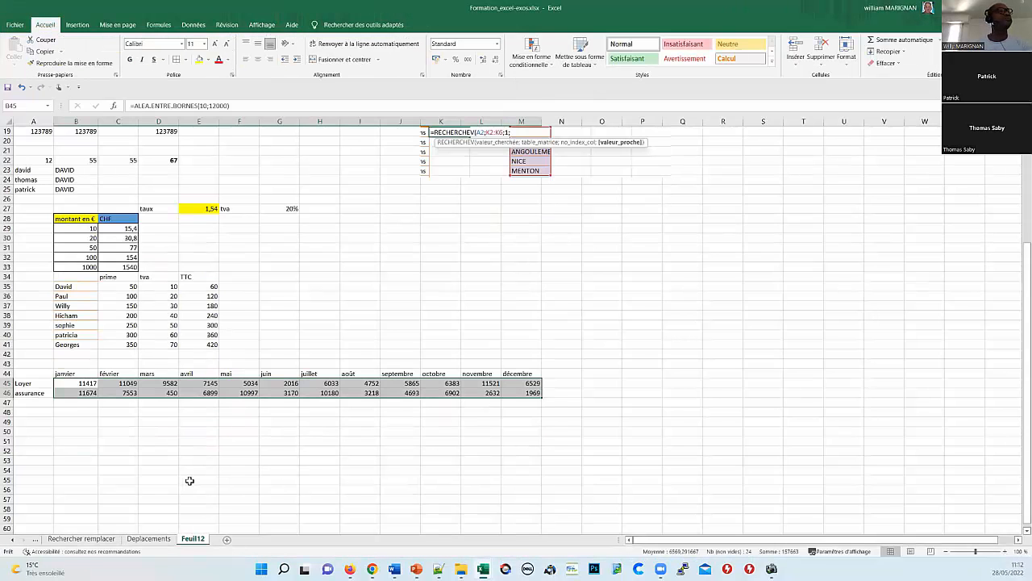
click(56, 420)
click(71, 403)
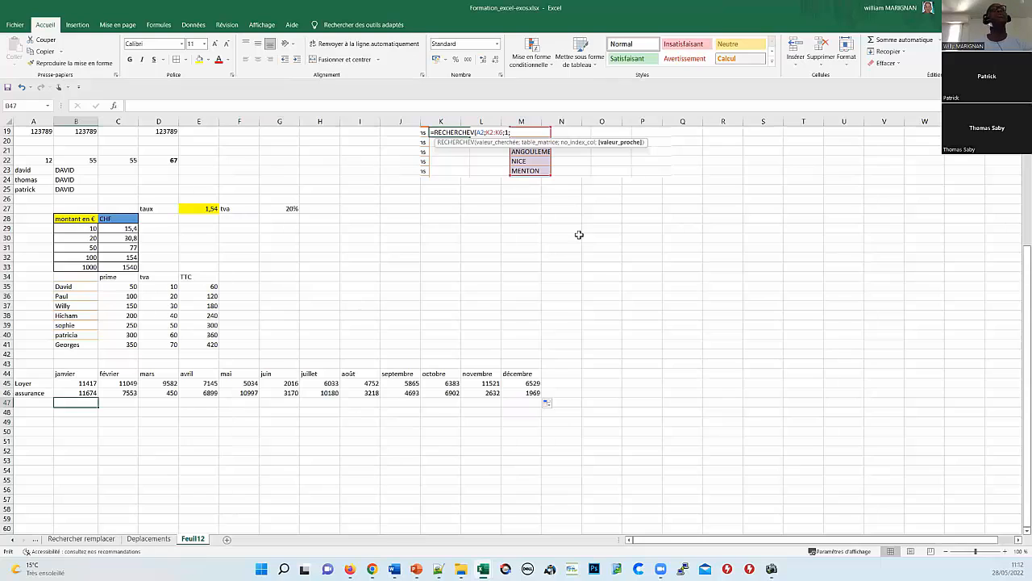
click(899, 40)
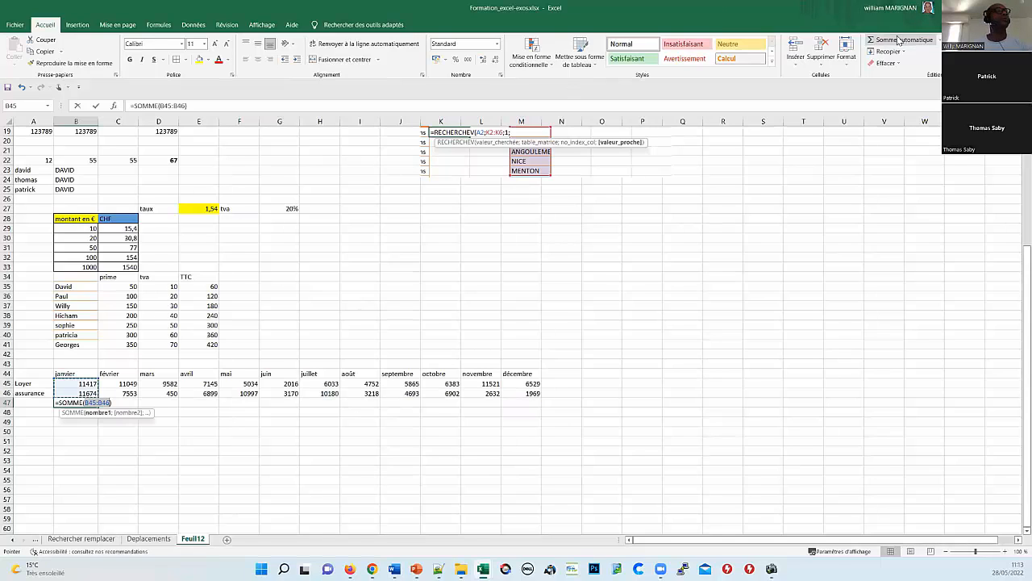
click(897, 40)
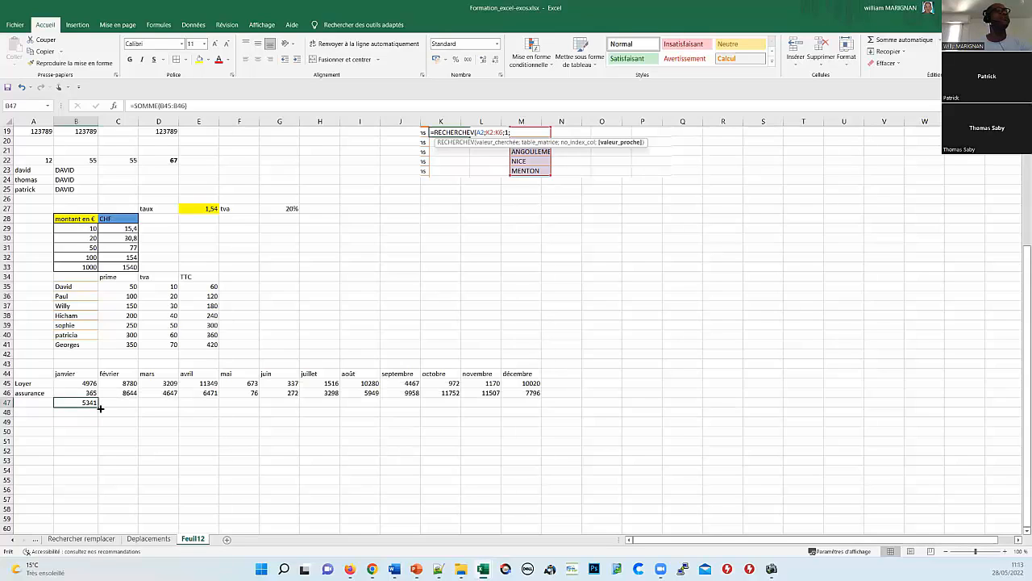
drag(103, 407, 536, 409)
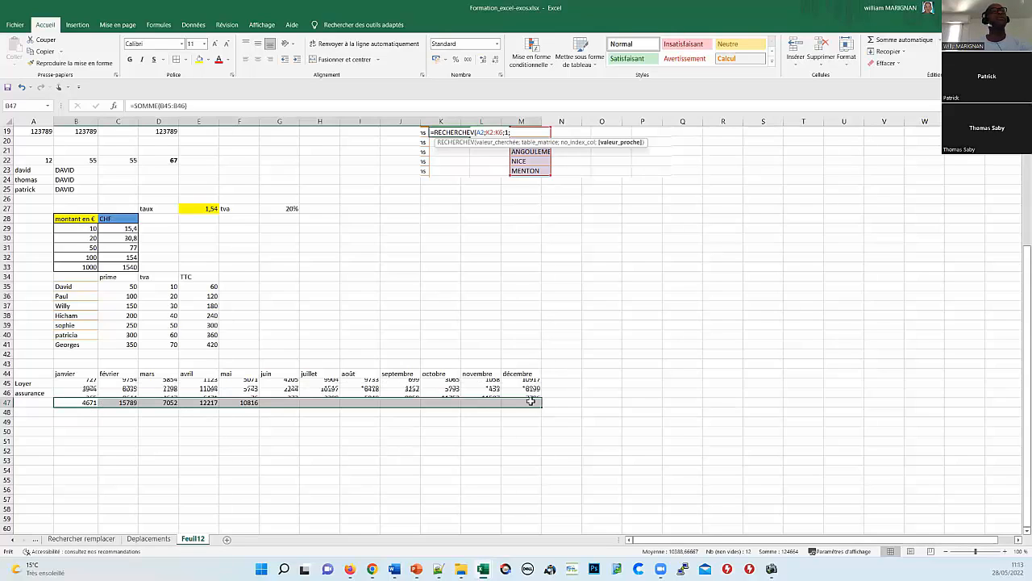
click(564, 382)
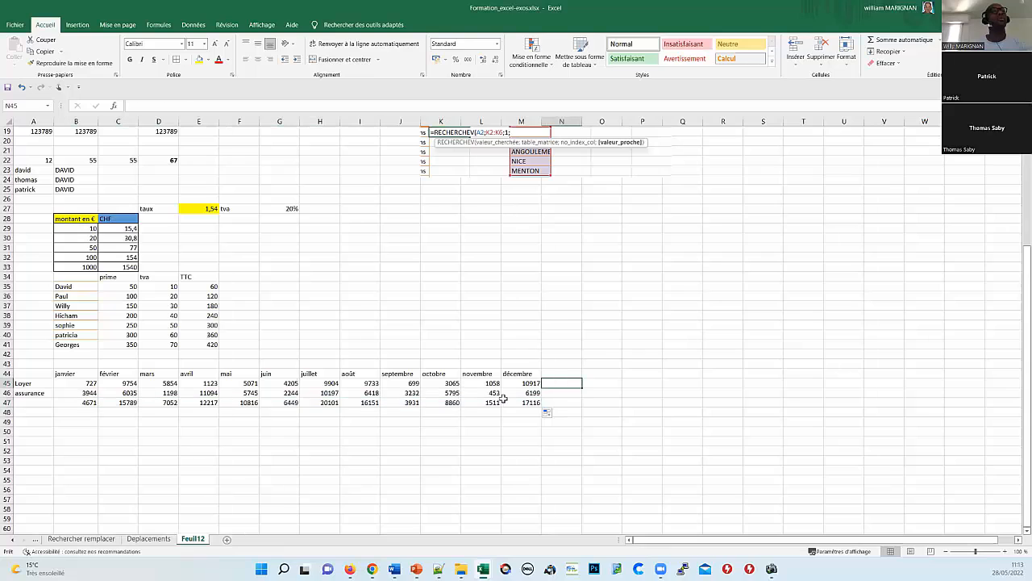
drag(524, 403, 83, 402)
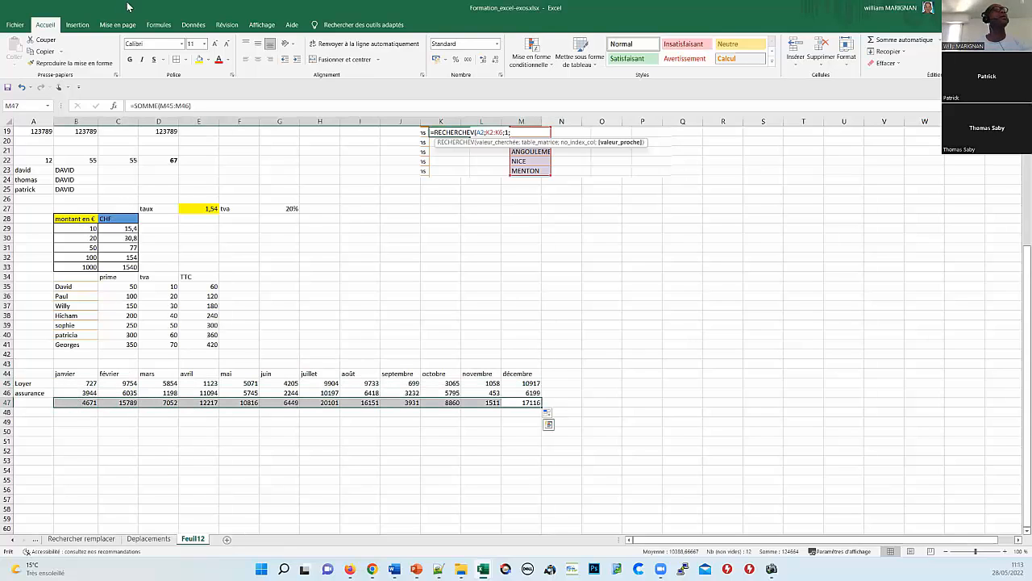
click(129, 60)
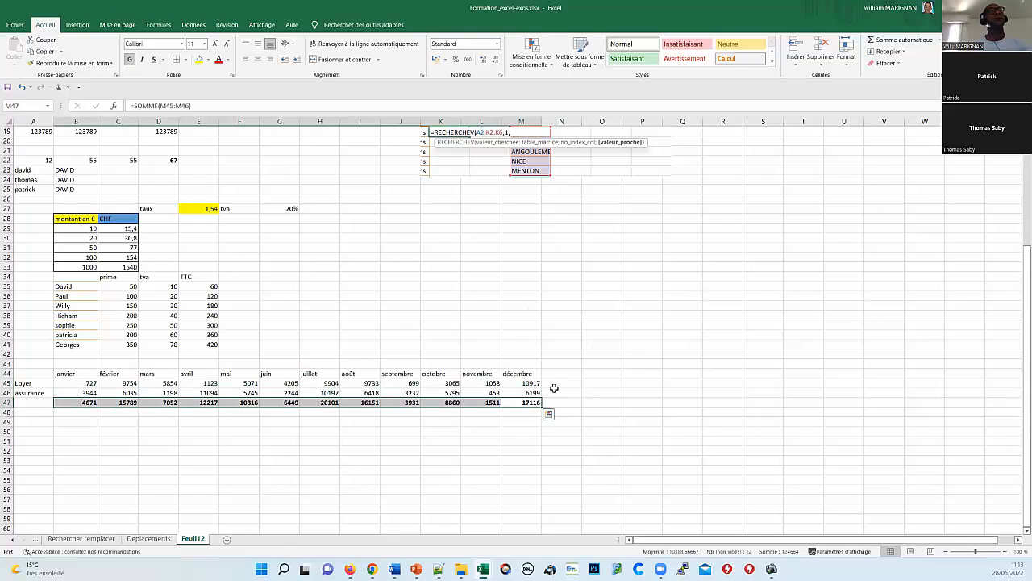
Step: Add yearly totals in N45 and N46 with Somme automatique, e.g. =SOMME(B45:M45)
click(562, 382)
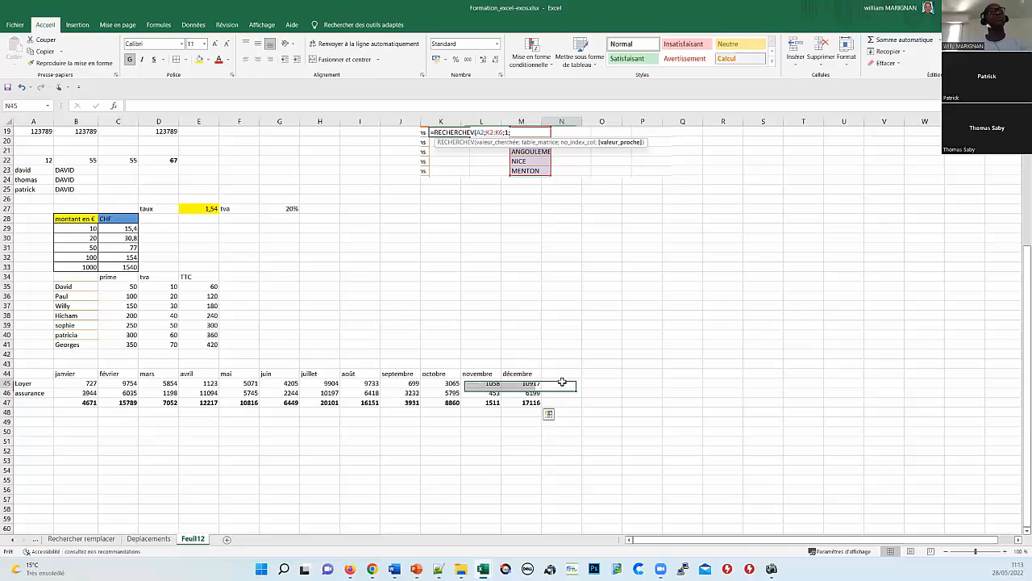
click(901, 42)
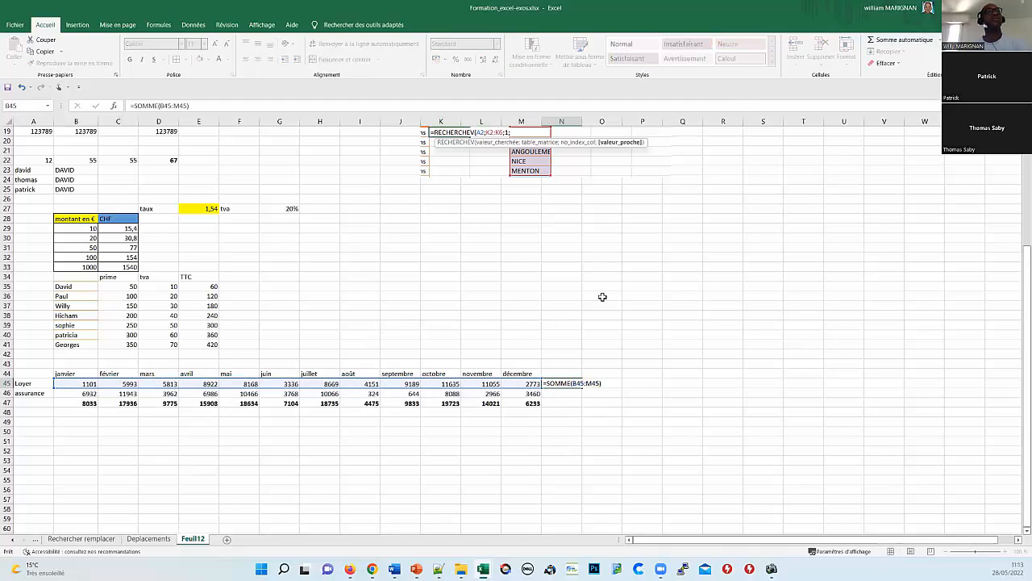
key(Return)
click(897, 40)
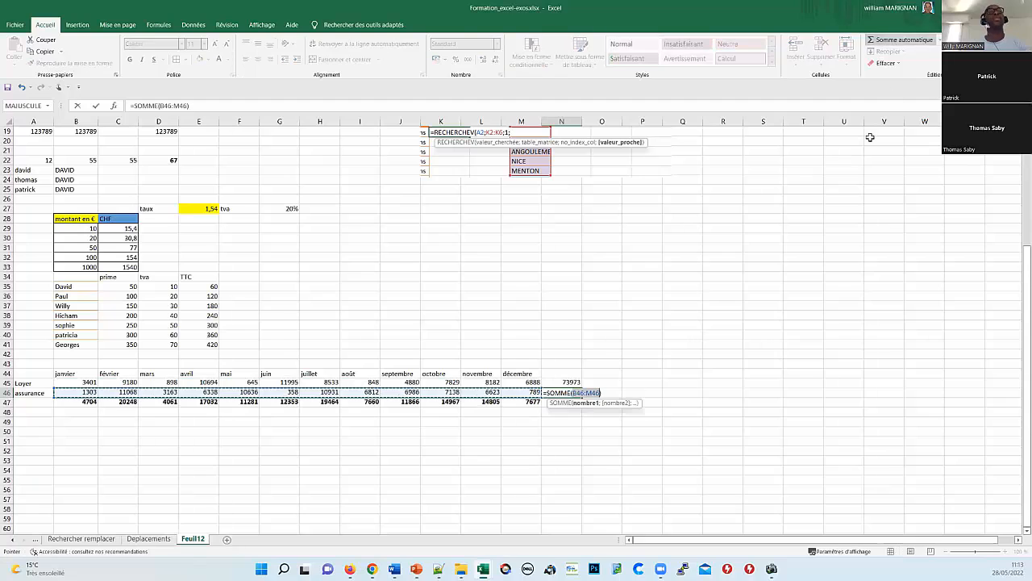
key(Return)
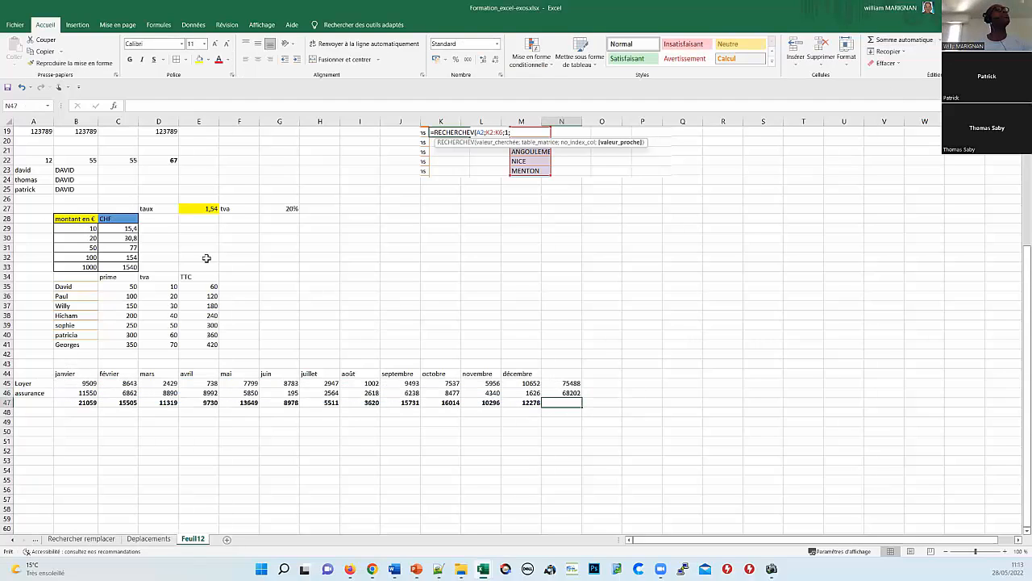
scroll(207, 258, up, 6)
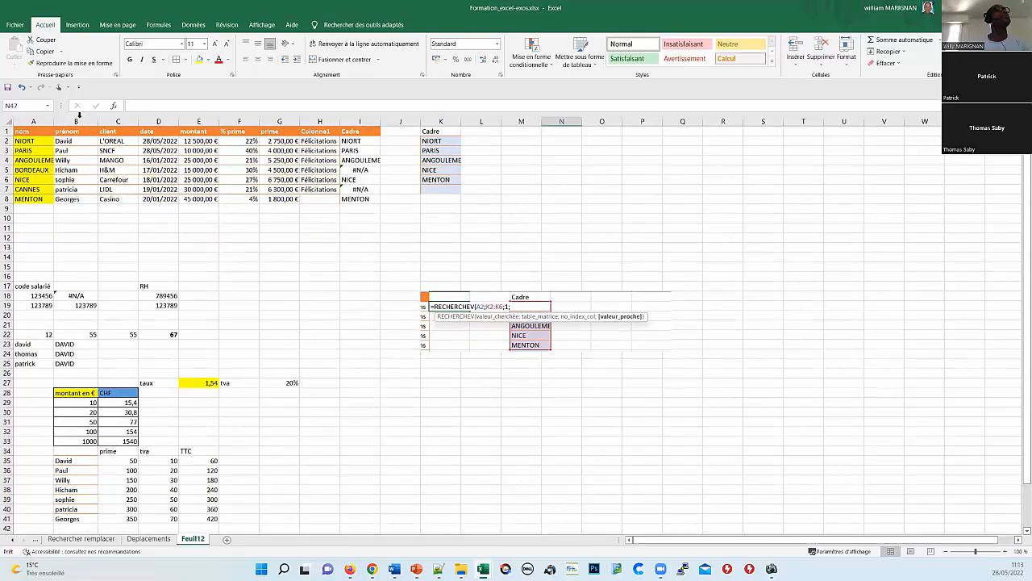
Step: Select the nom column and turn on filtering for the table headers
click(76, 121)
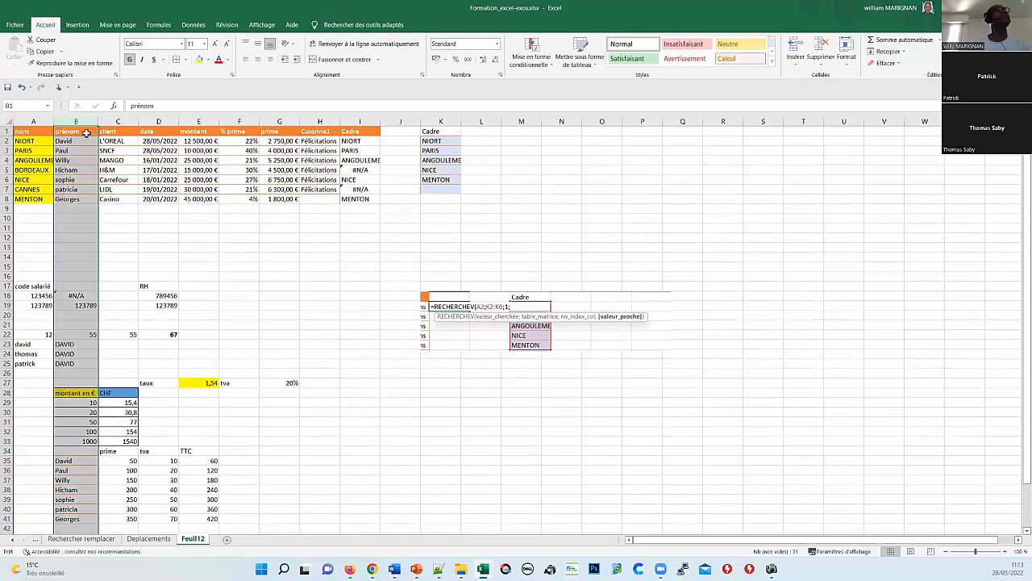
click(32, 120)
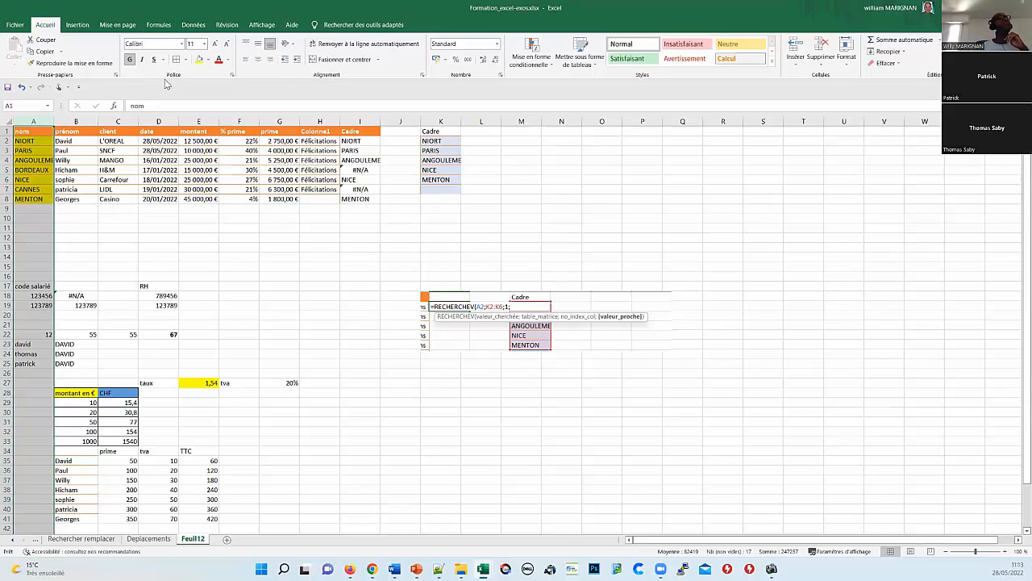
click(78, 121)
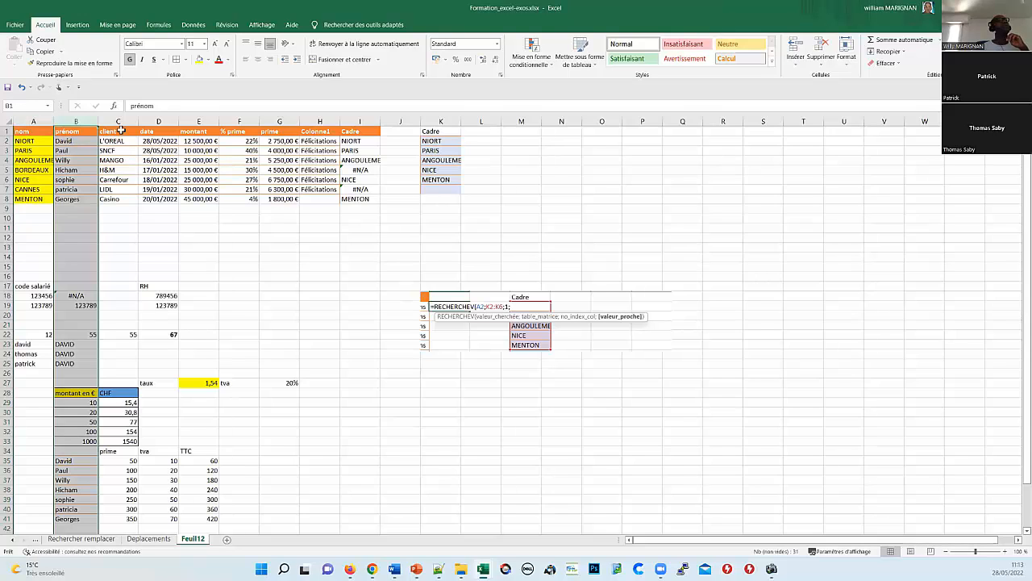
click(37, 120)
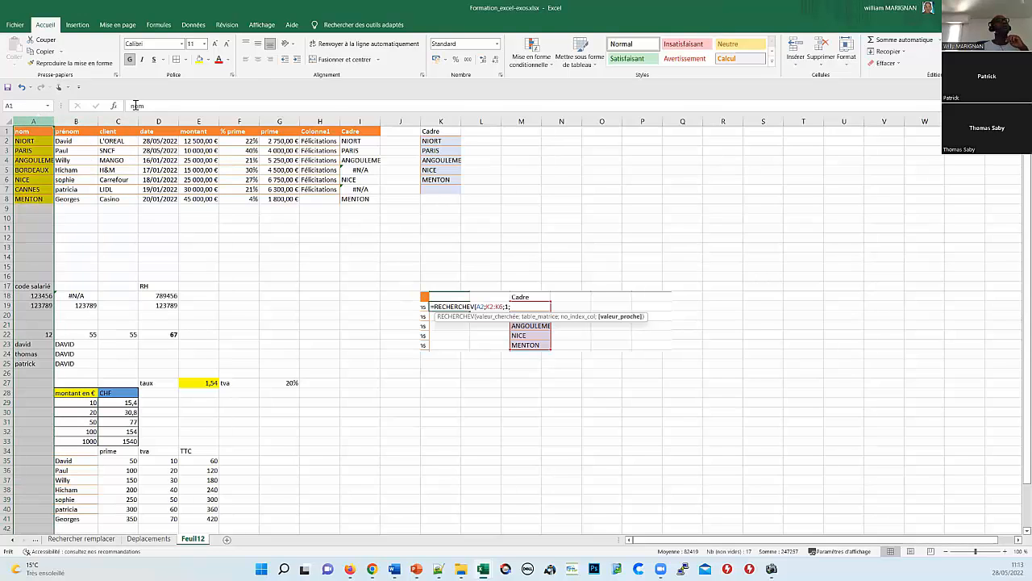
click(197, 25)
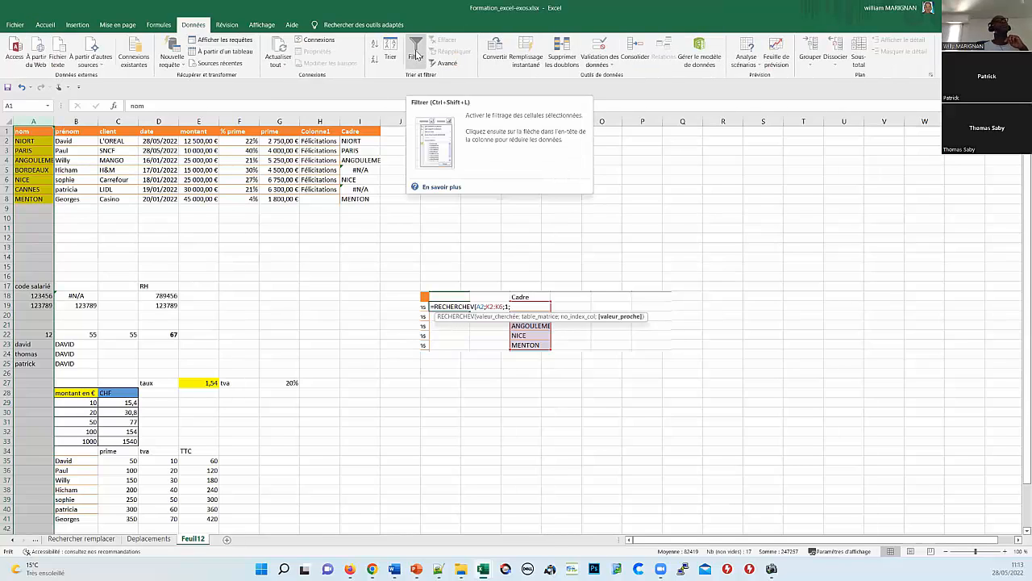
click(416, 56)
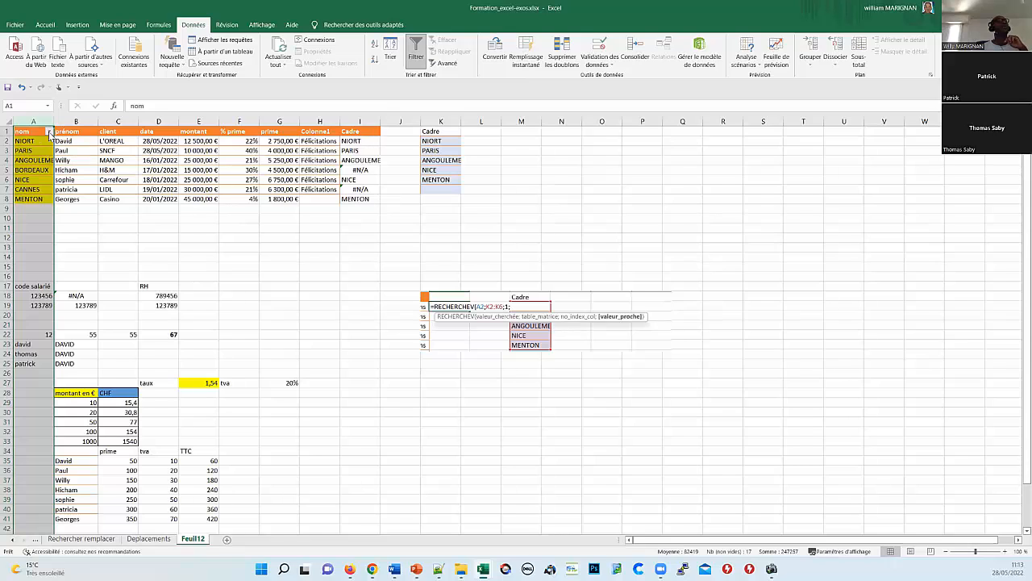
Step: Filter the nom column to show only ANGOULEME
click(50, 132)
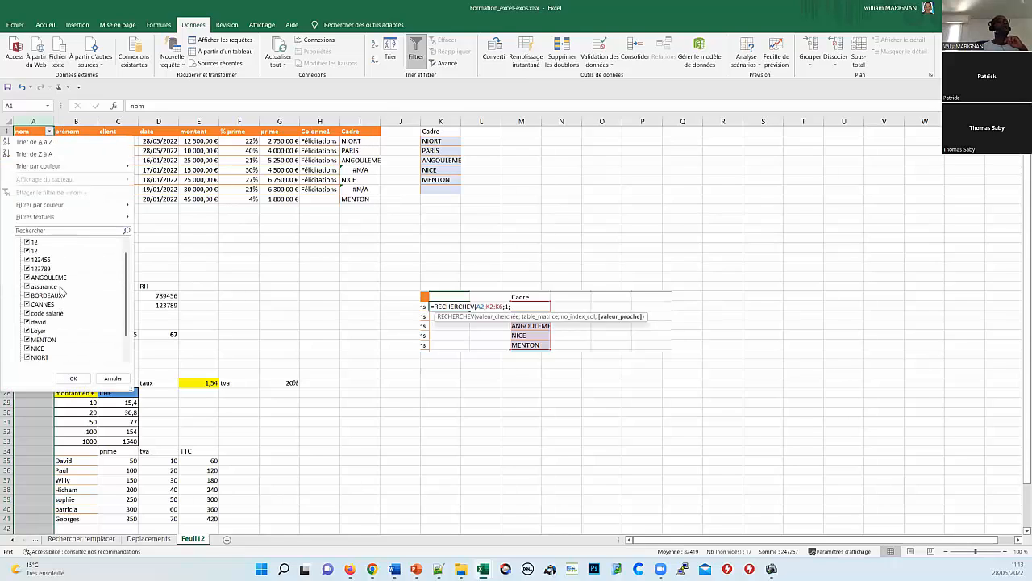
click(29, 242)
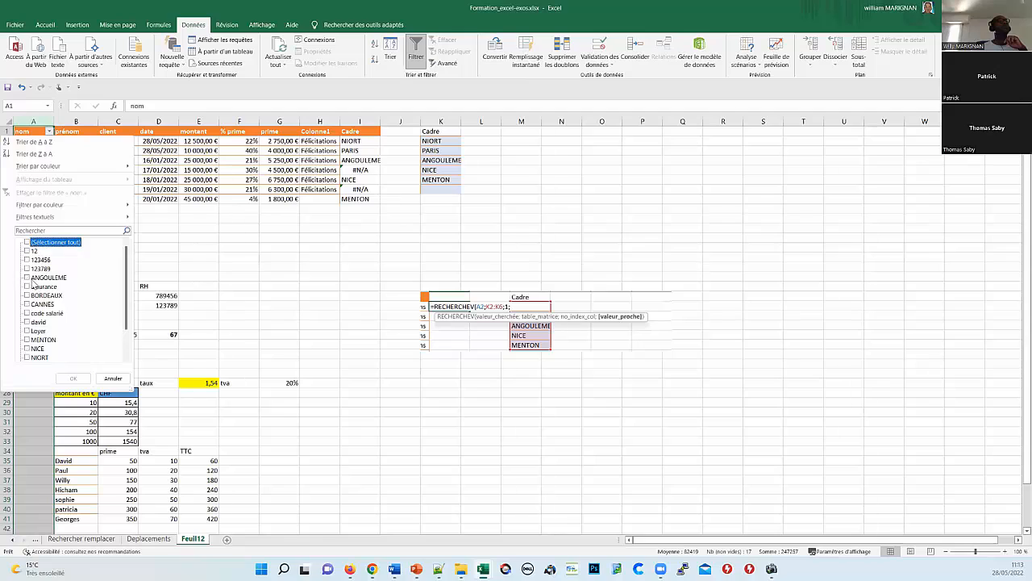
click(29, 277)
click(70, 377)
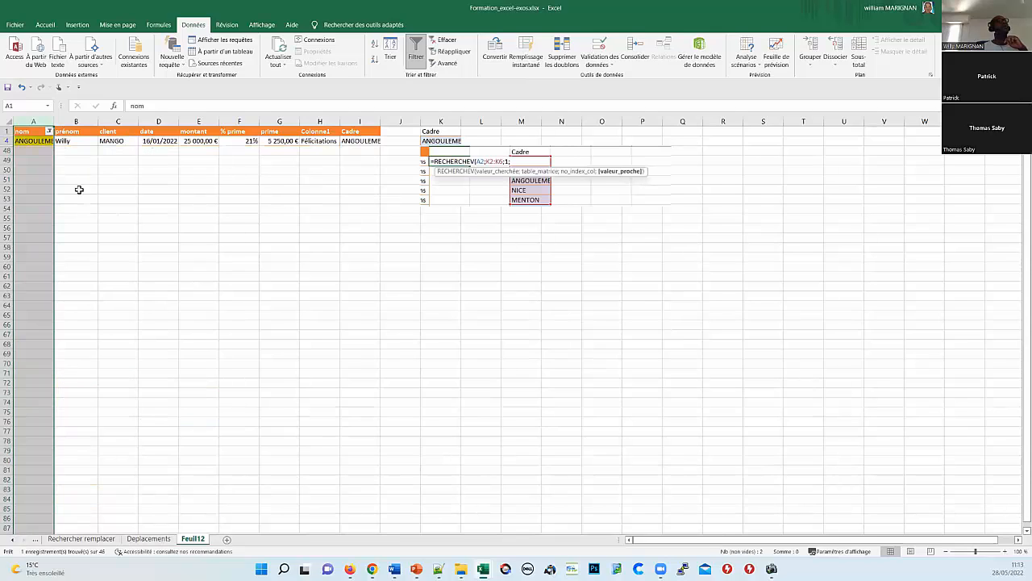
Step: Re-tick (Sélectionner tout) in the nom filter so all rows show again
click(49, 130)
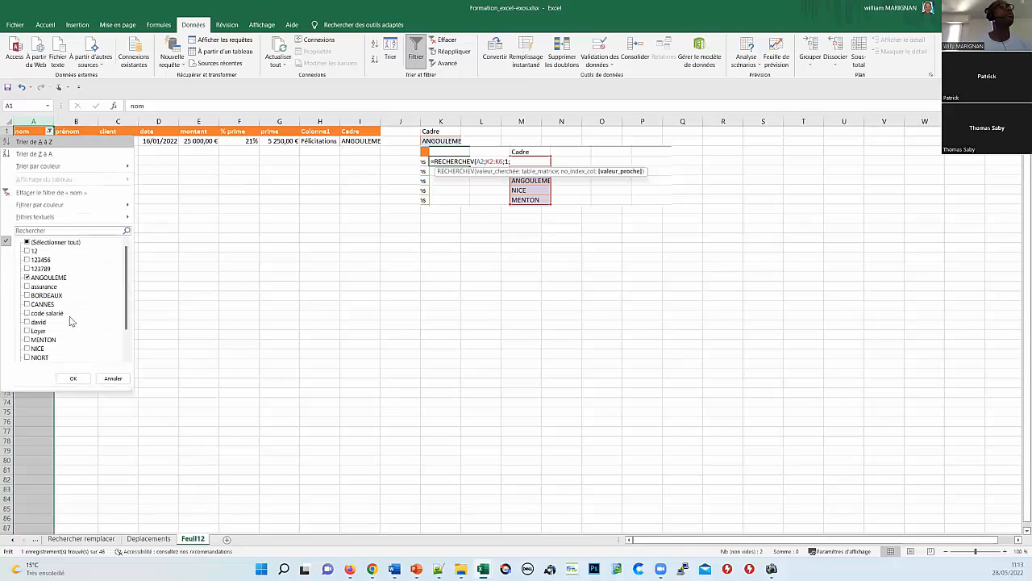
click(29, 242)
click(67, 379)
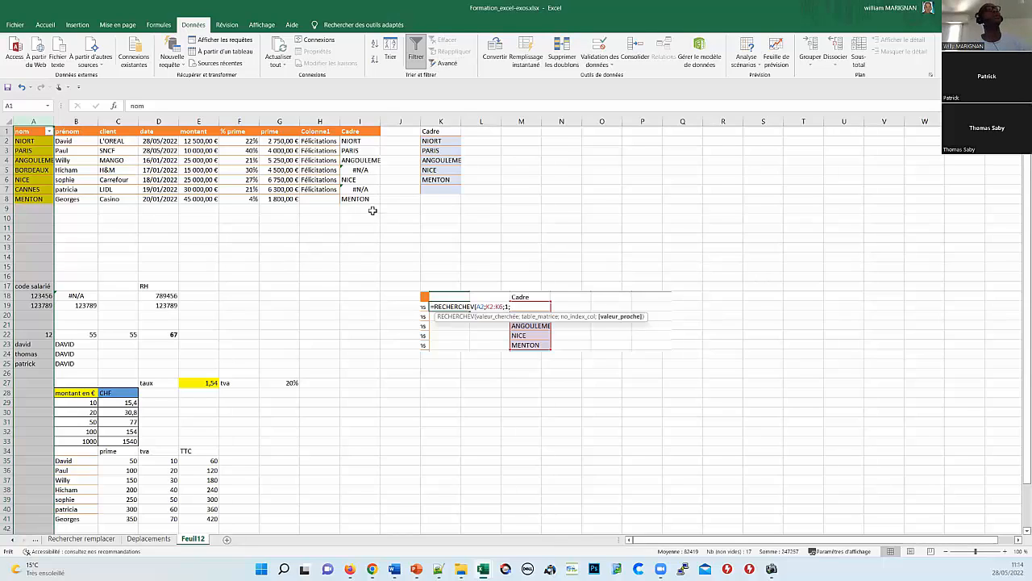
click(363, 142)
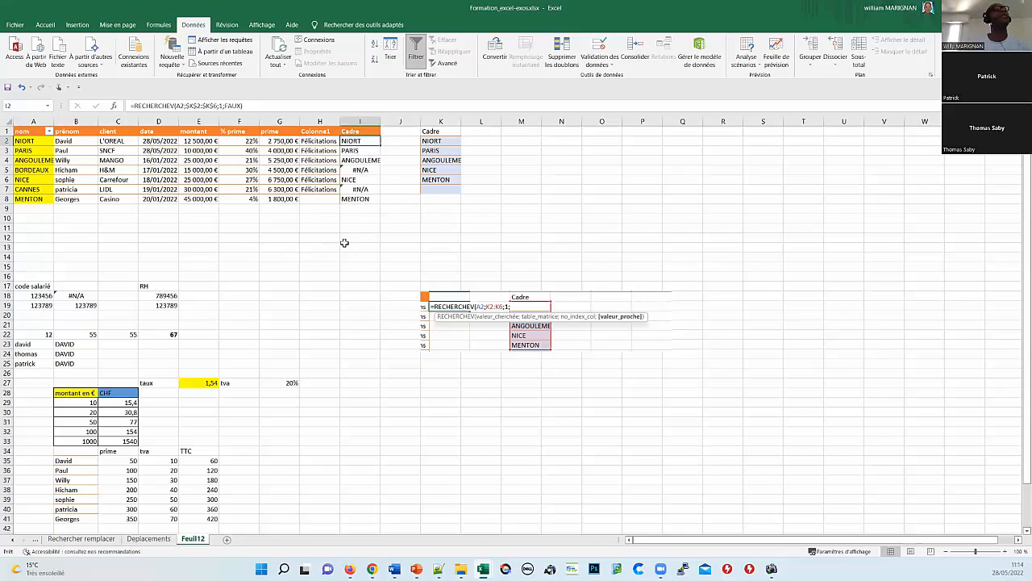
double_click(354, 140)
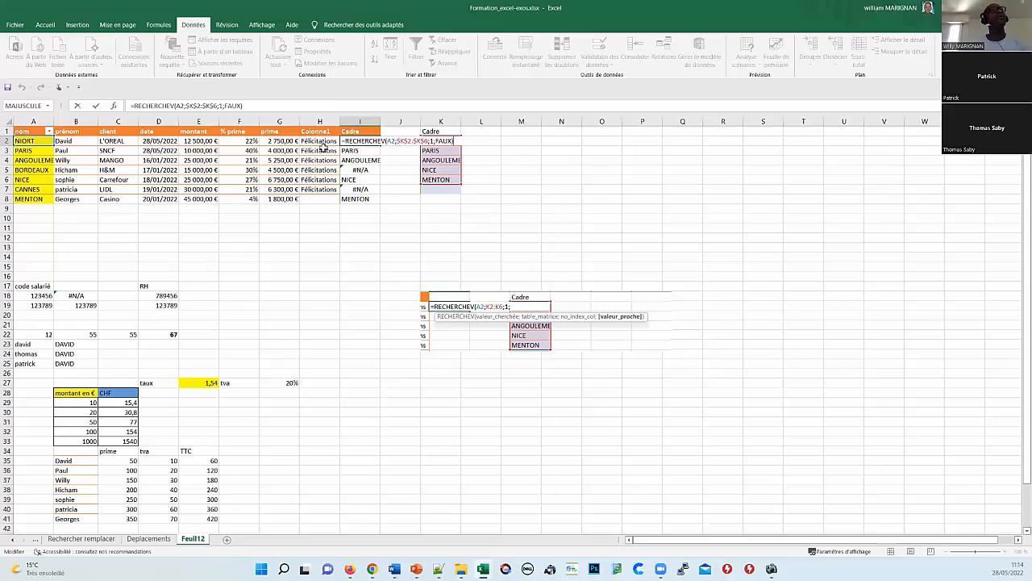
click(114, 105)
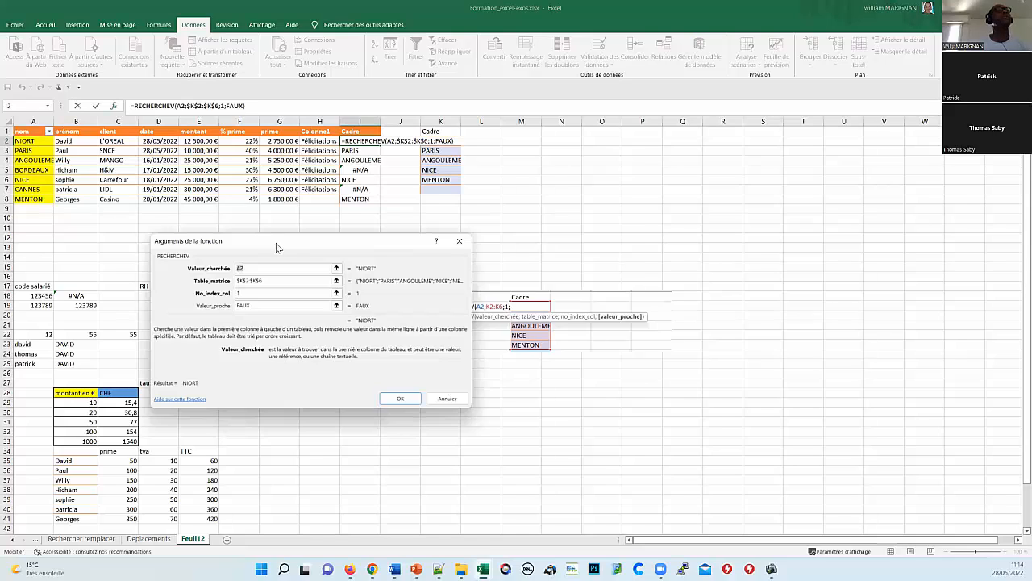
drag(276, 247, 439, 214)
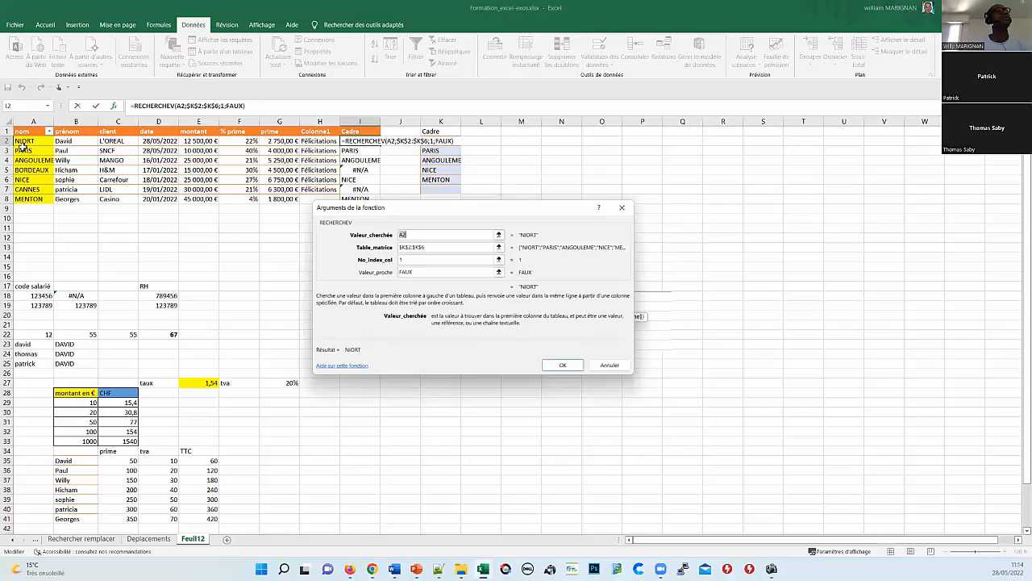
click(429, 247)
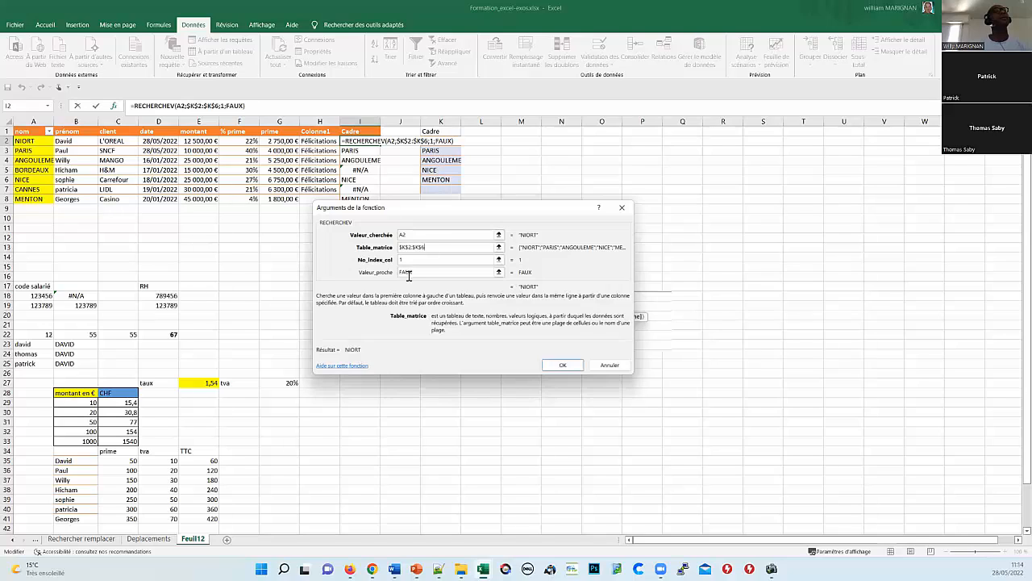
click(410, 260)
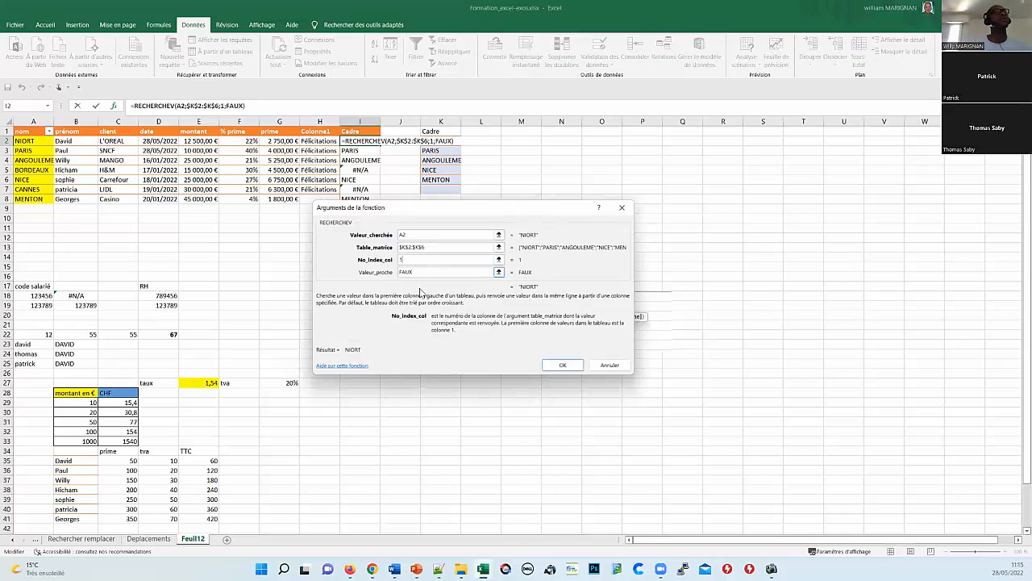
click(562, 367)
click(354, 170)
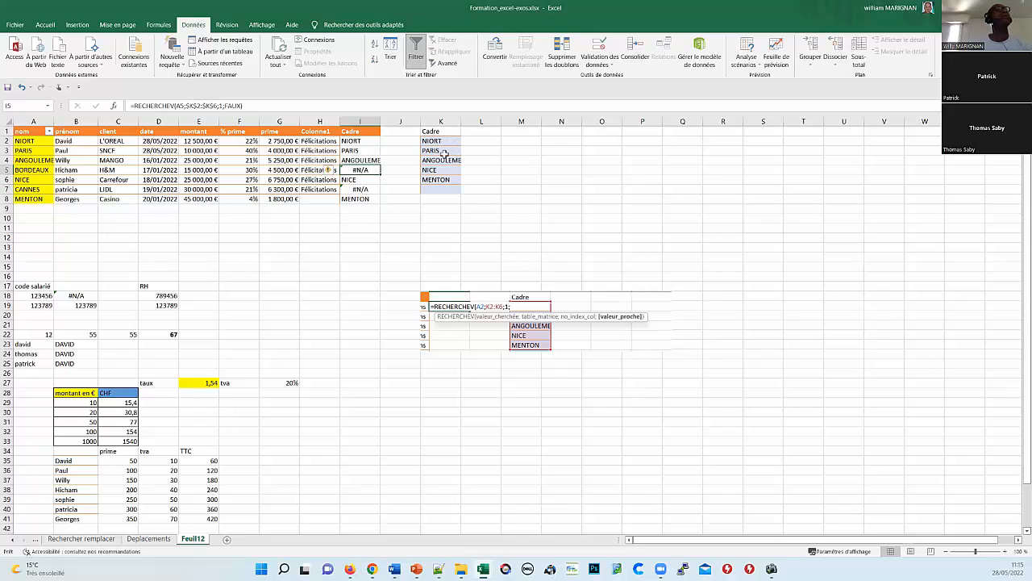
click(359, 140)
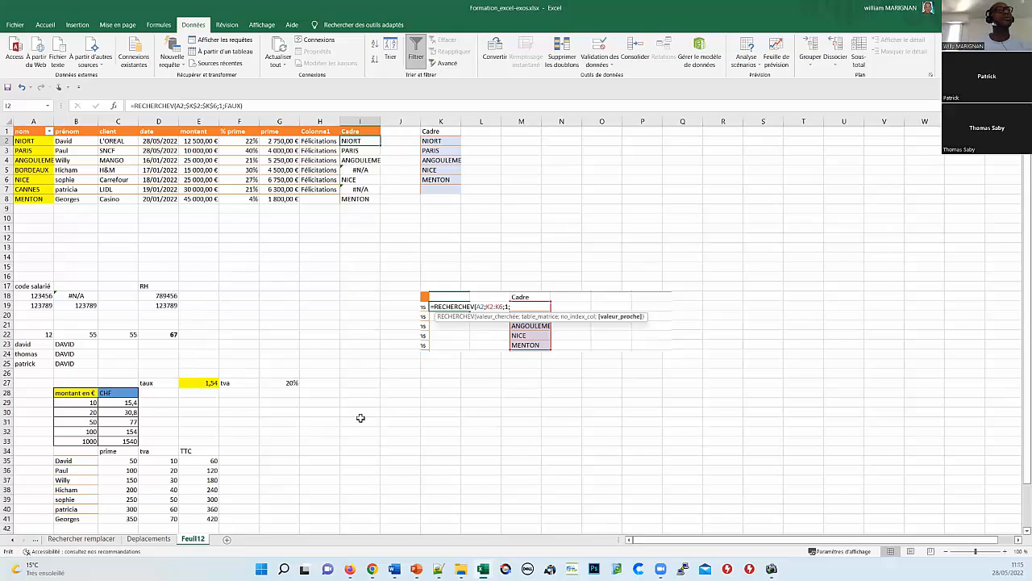
Step: Select cell A11 and the whole of row 11, then scroll the sheet tabs back
scroll(347, 391, down, 2)
scroll(335, 390, up, 2)
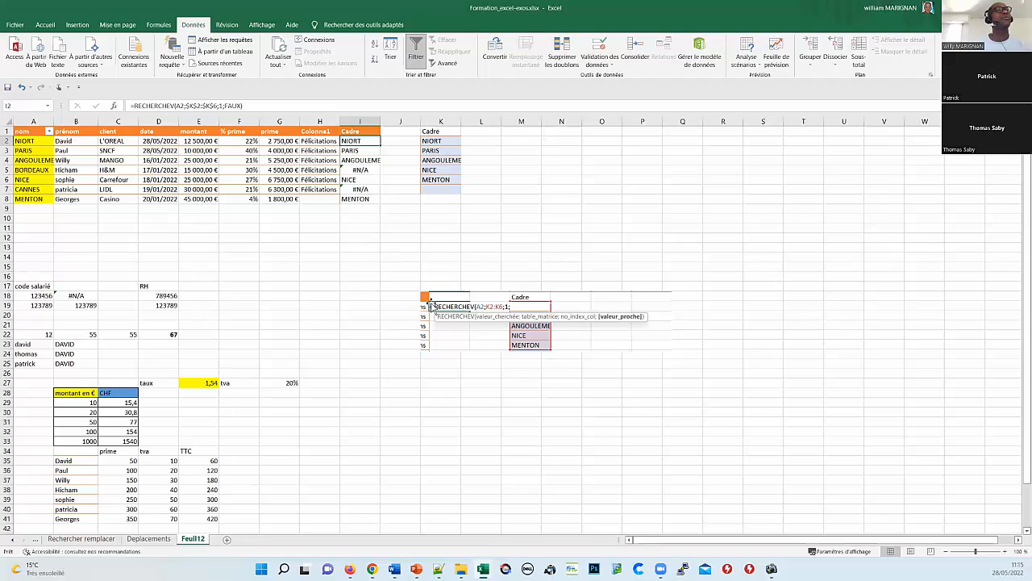
click(28, 228)
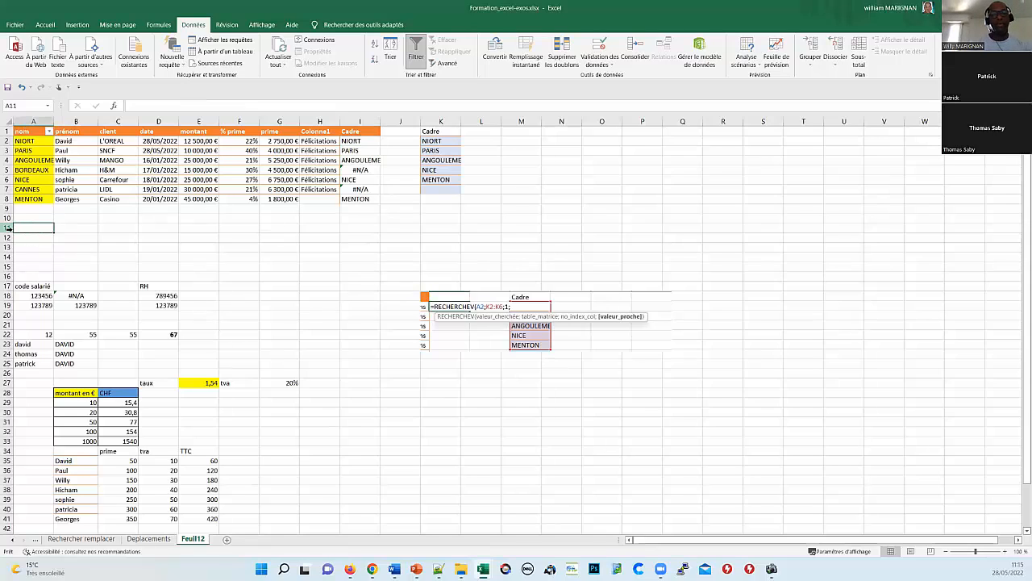
click(7, 228)
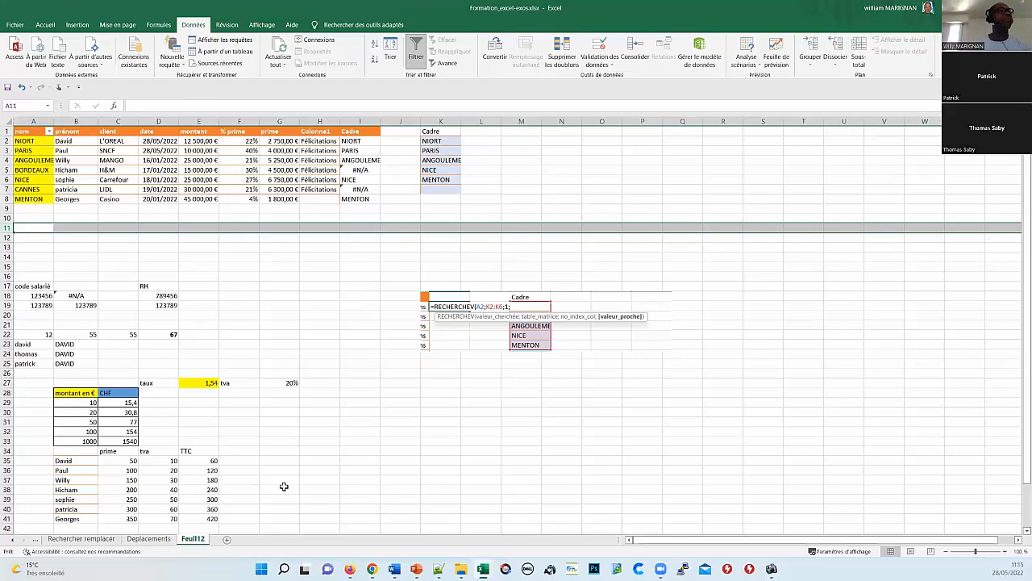
click(12, 539)
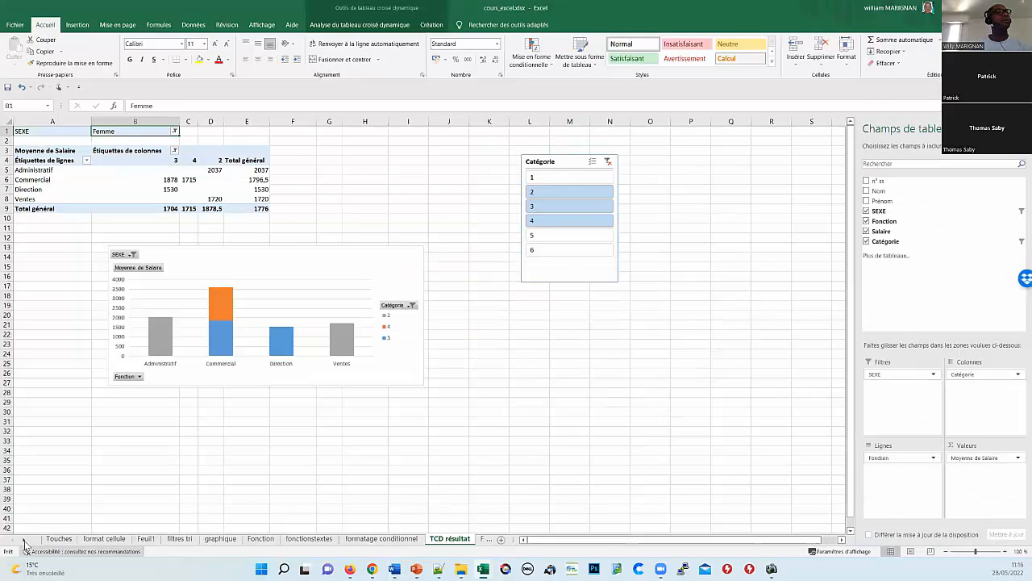
Step: Switch to the Fonction SI sheet and return to its first rows
click(24, 542)
click(24, 541)
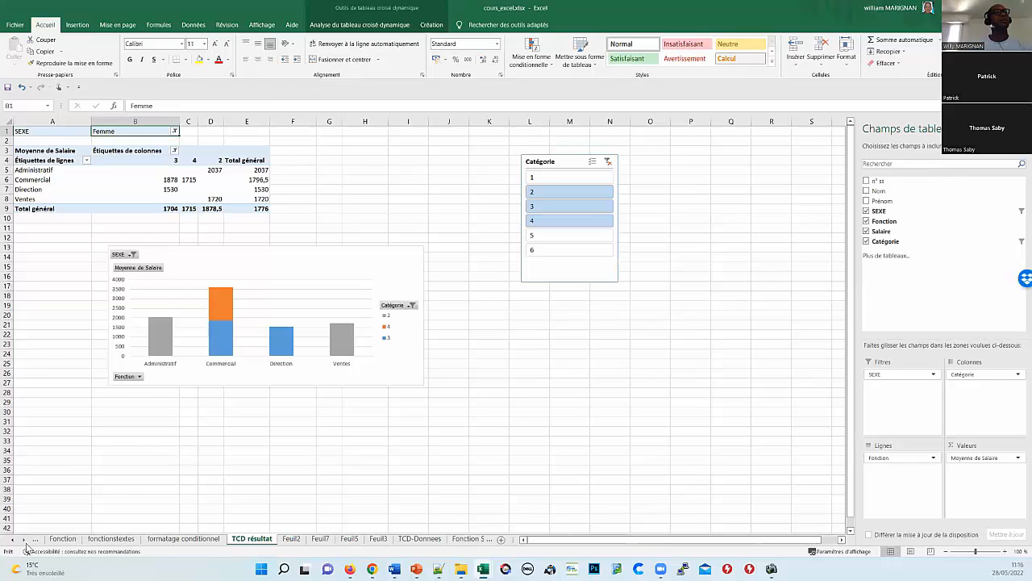
click(24, 542)
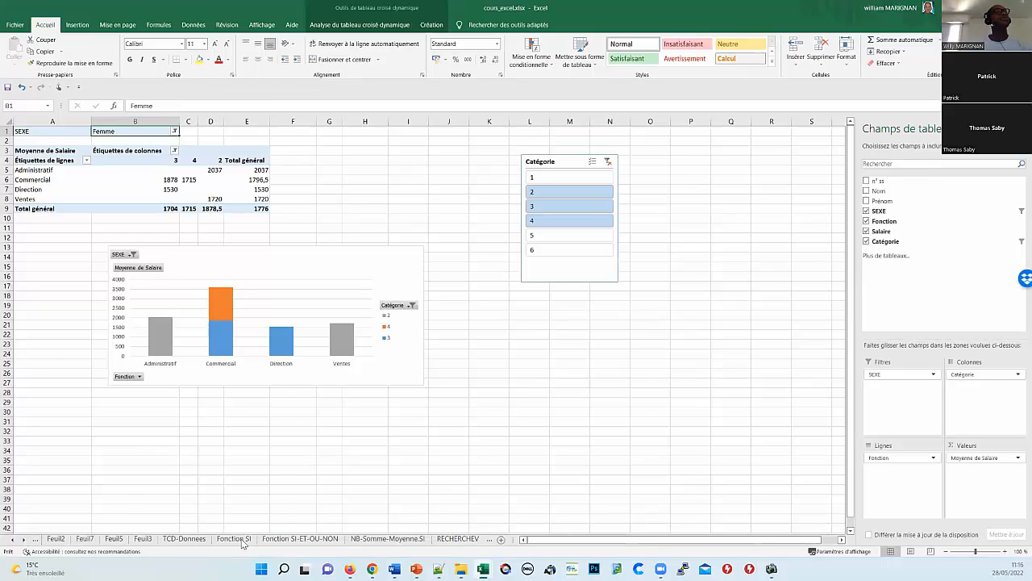
click(234, 539)
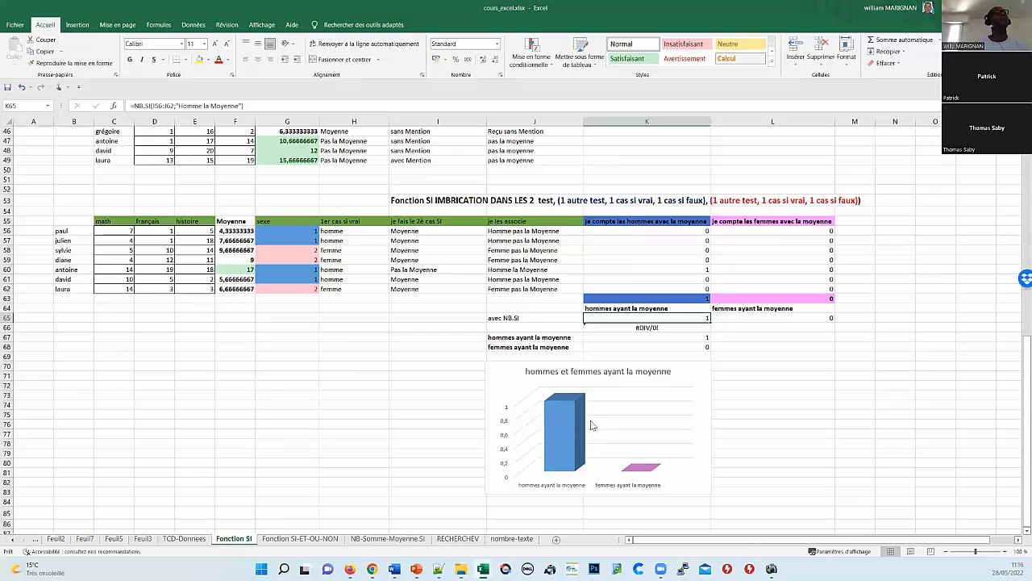
scroll(336, 352, up, 5)
scroll(338, 349, up, 9)
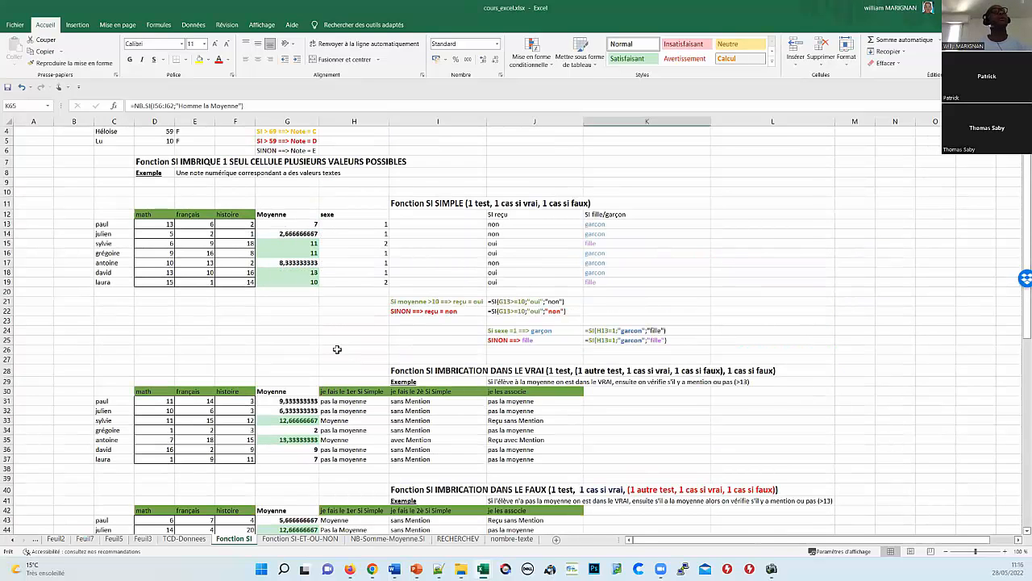
scroll(333, 350, up, 1)
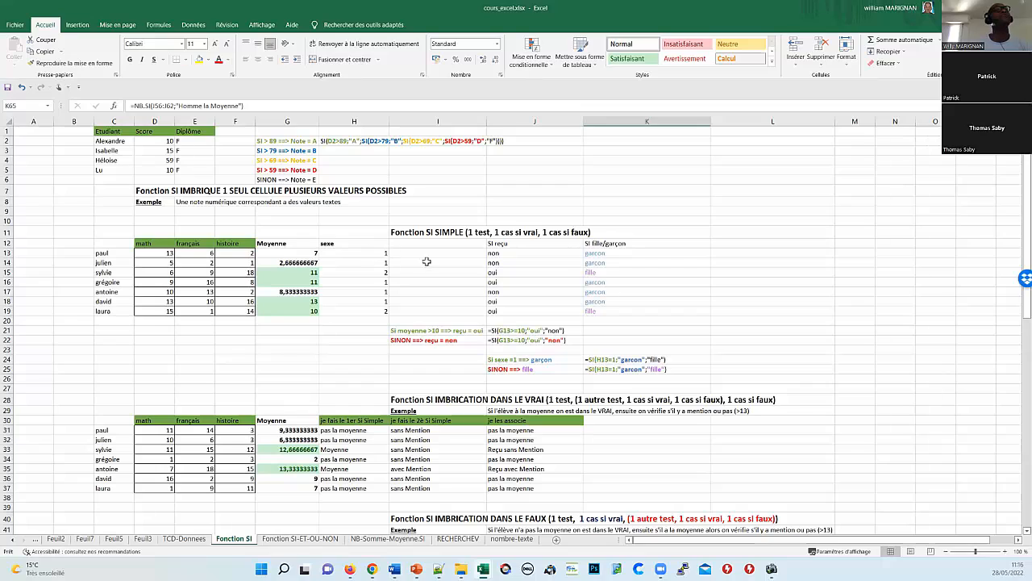
click(346, 253)
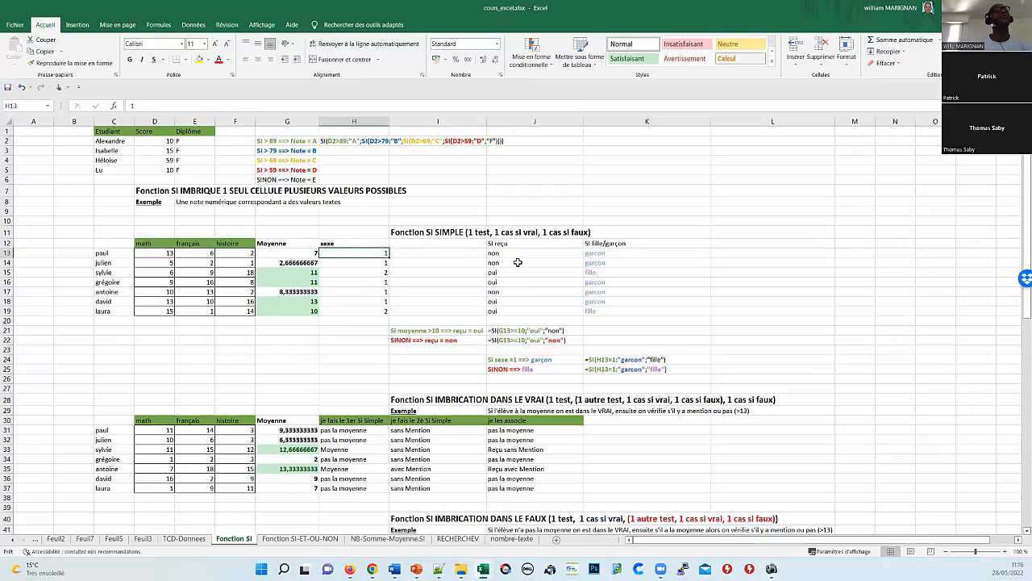
Step: Change J13 to =SI(G13>10;"reçu";"pas reçu"), replacing oui and non
click(505, 244)
click(511, 255)
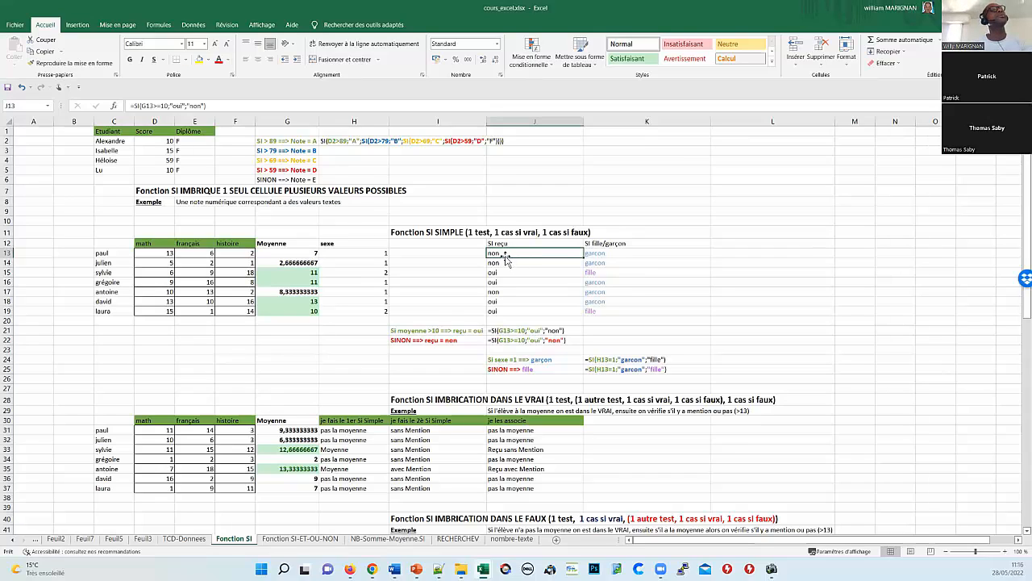
double_click(505, 254)
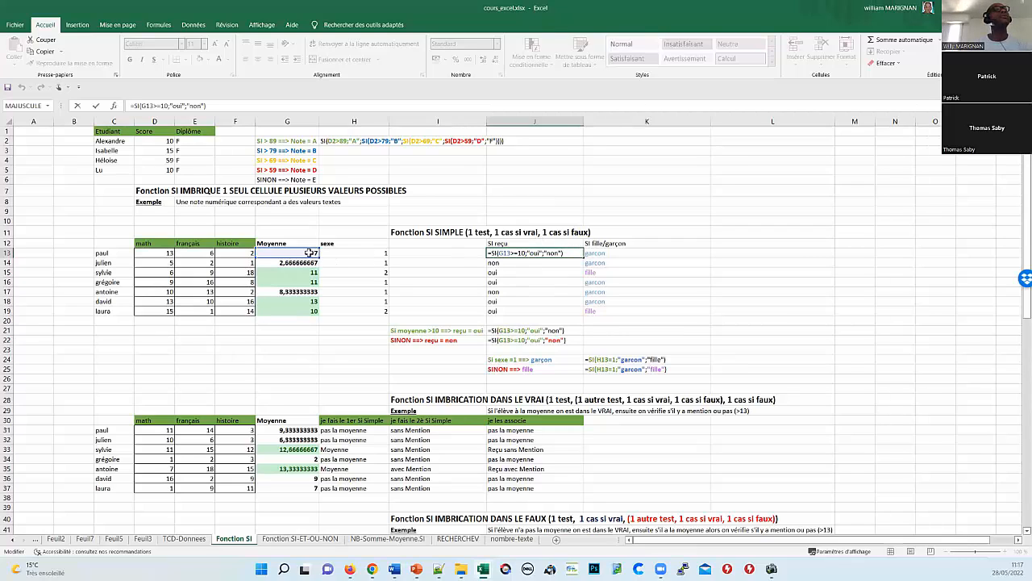
double_click(535, 253)
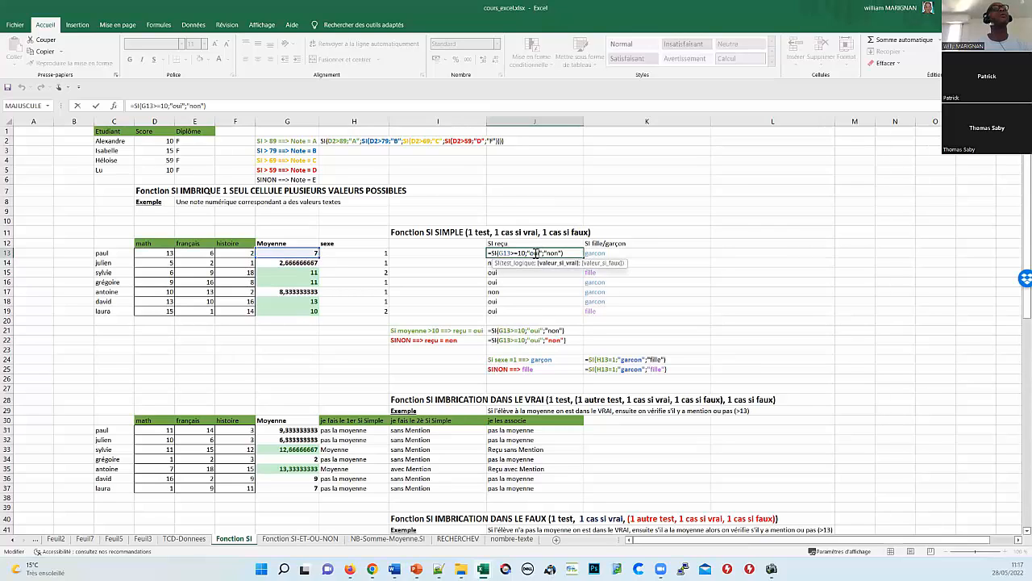
text(re)
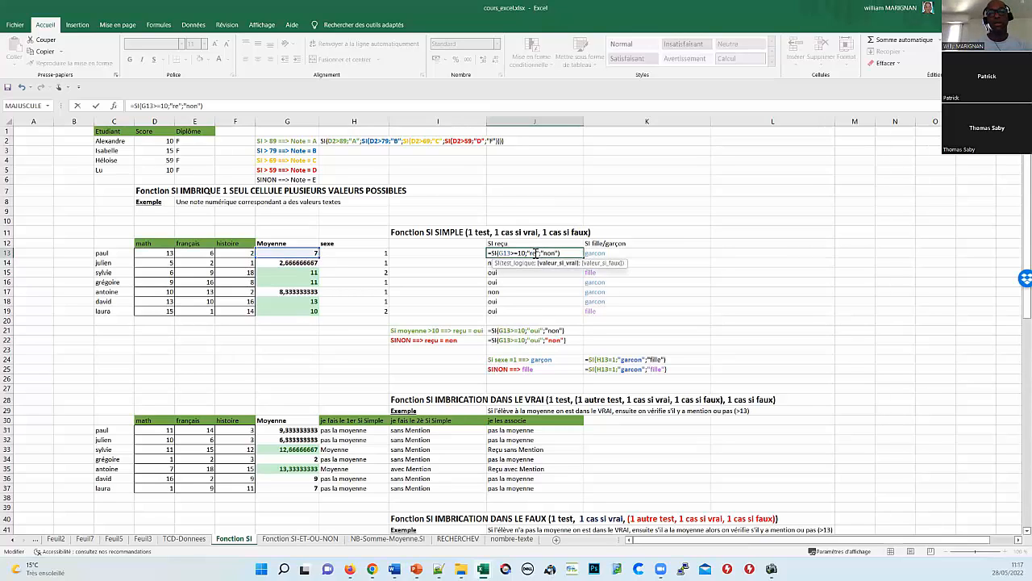
text(çu)
key(Right)
key(Right)
key(Right)
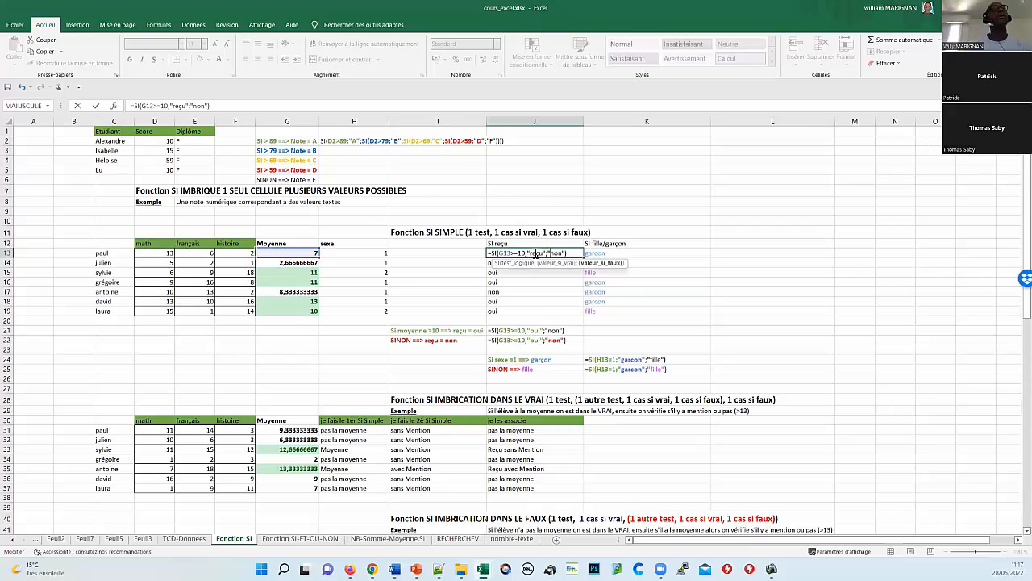
key(shift+Right)
key(shift+Right)
key(shift+Right)
text(pas )
text(reçu)
key(Return)
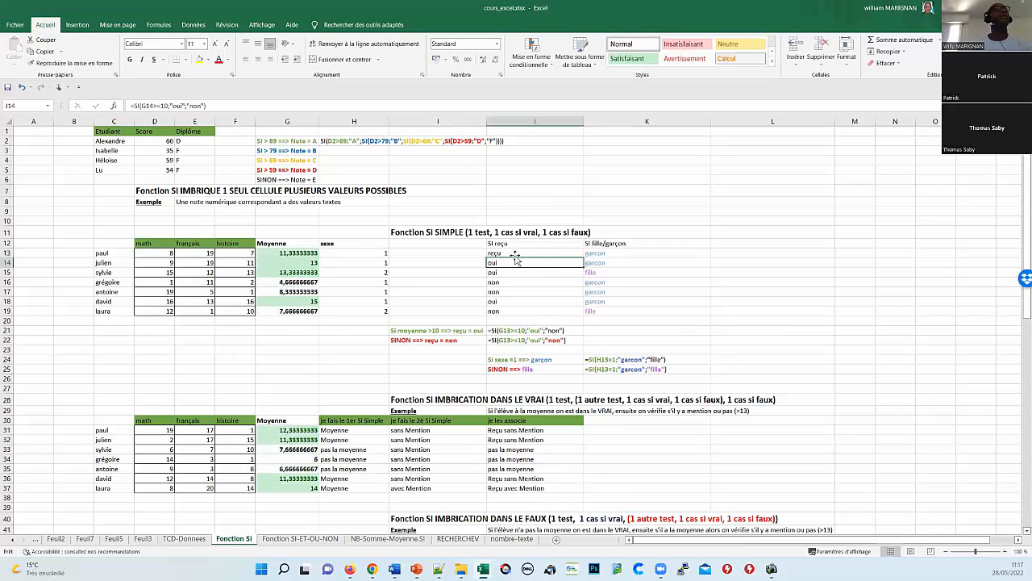
click(515, 254)
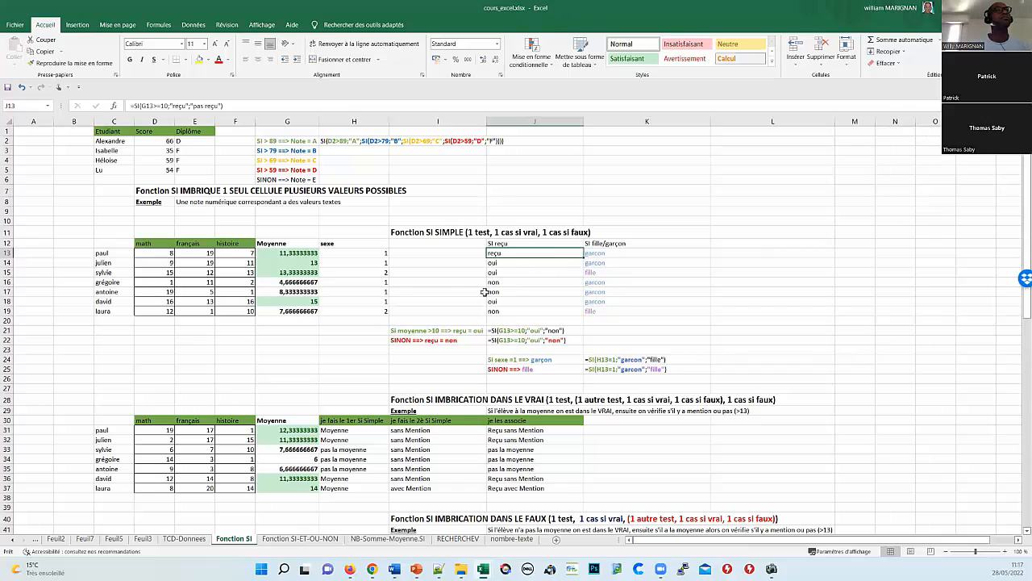
click(508, 244)
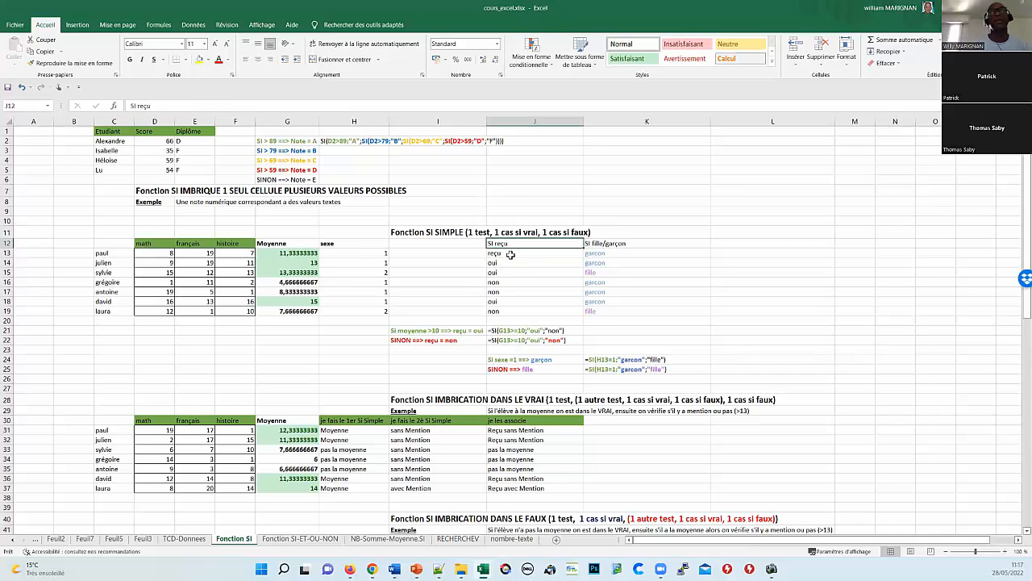
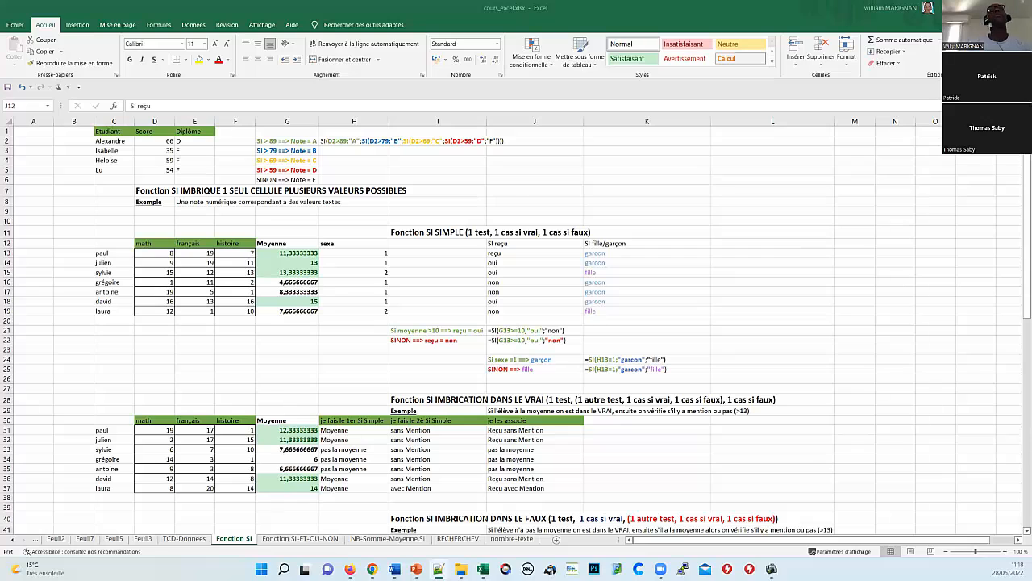
Step: Create a new blank workbook, Classeur1, from the Nouveau page of the Fichier menu
click(20, 28)
click(20, 28)
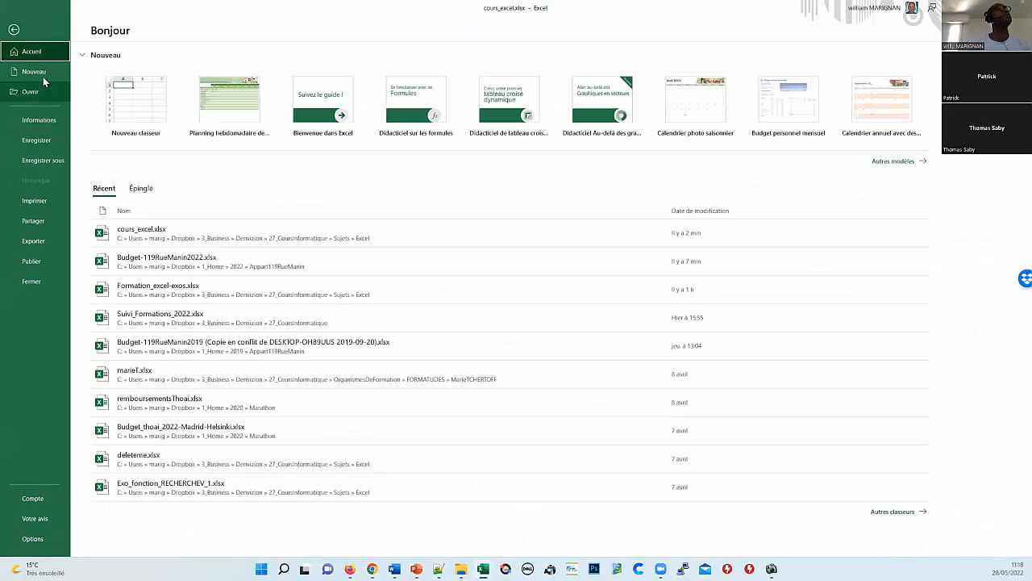
click(37, 72)
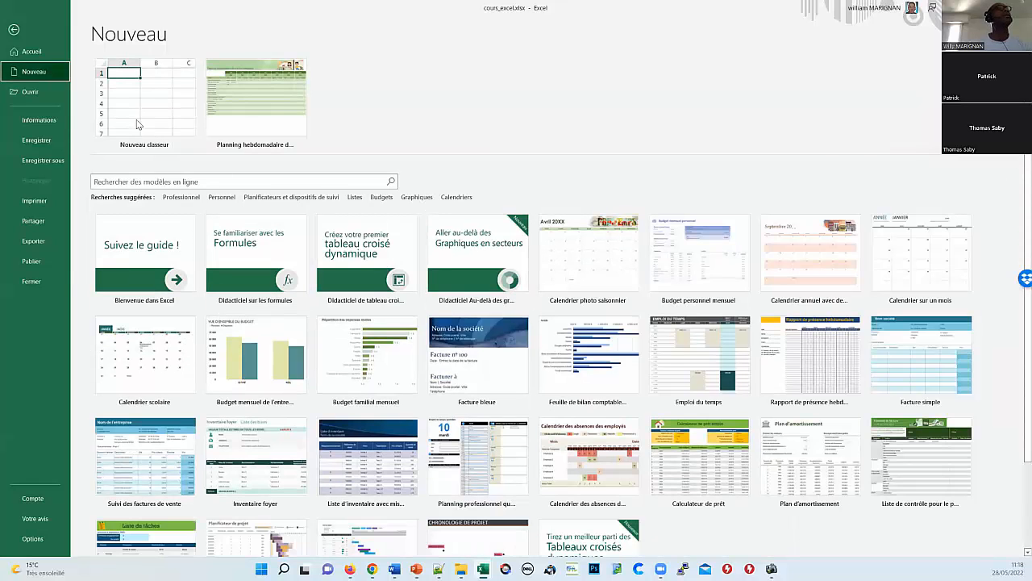
click(139, 121)
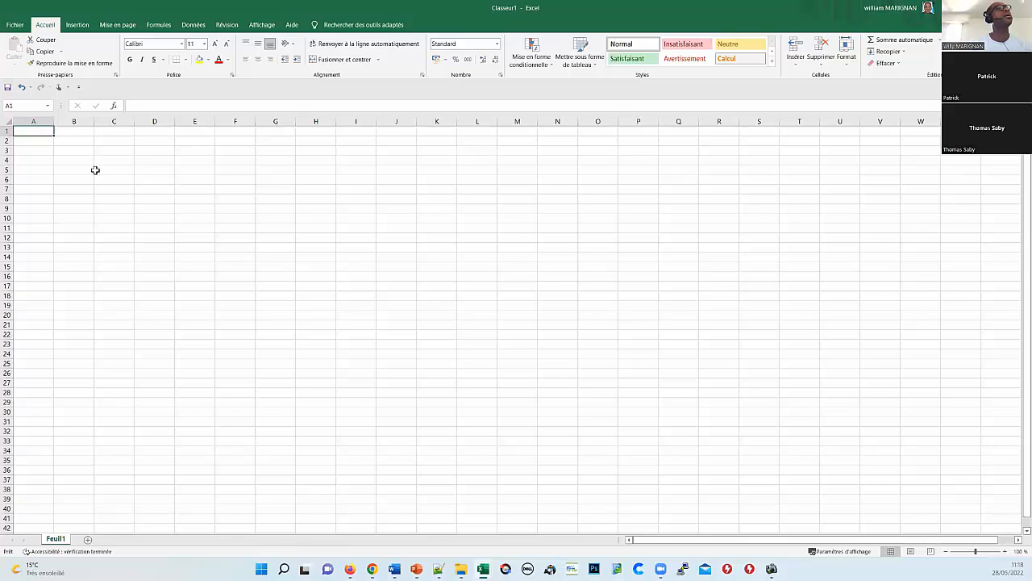
Step: Enter janvier in B1 and fill the month series through décembre to M1
click(75, 131)
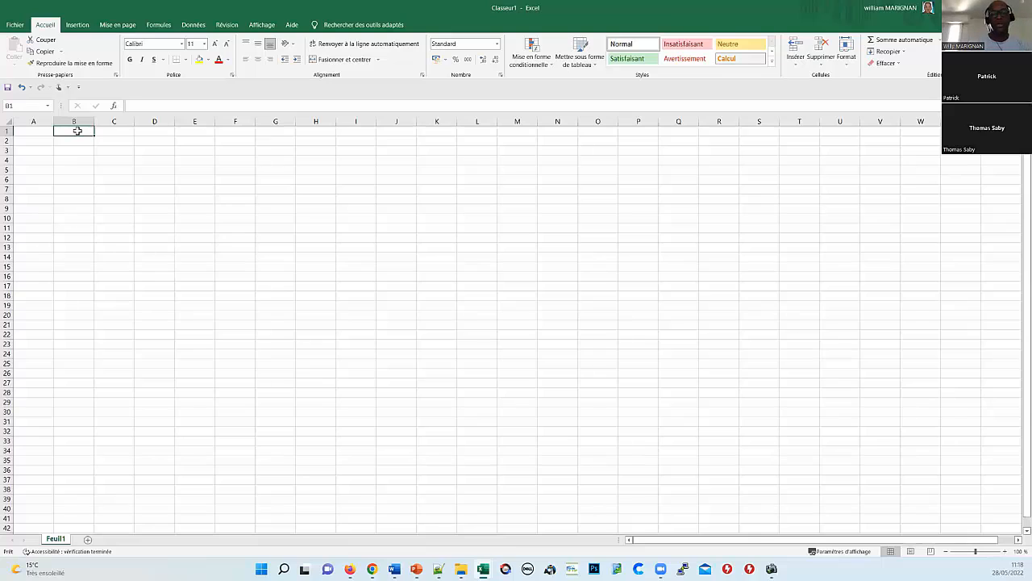
text(janvie)
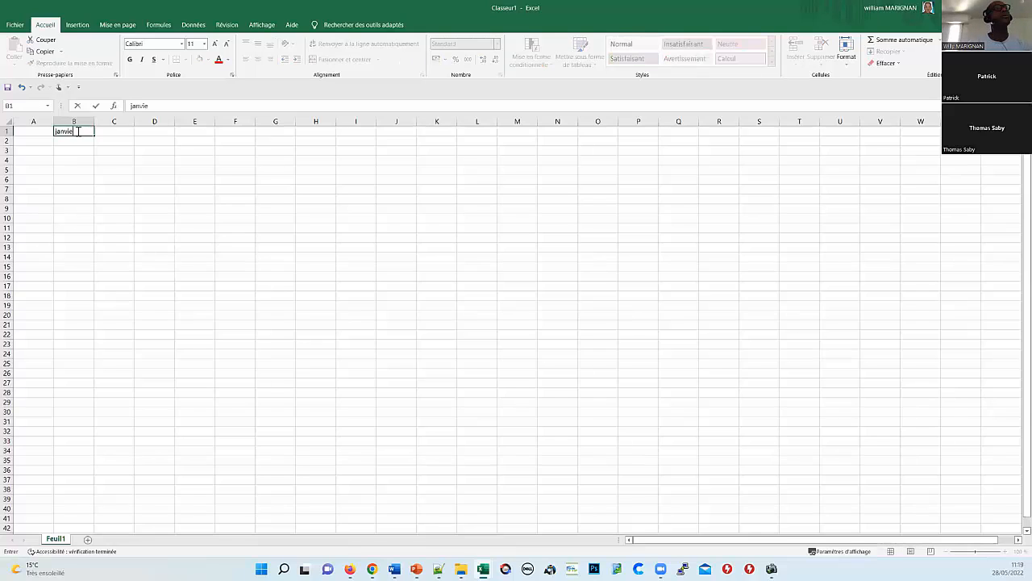
text(r)
key(Return)
click(75, 132)
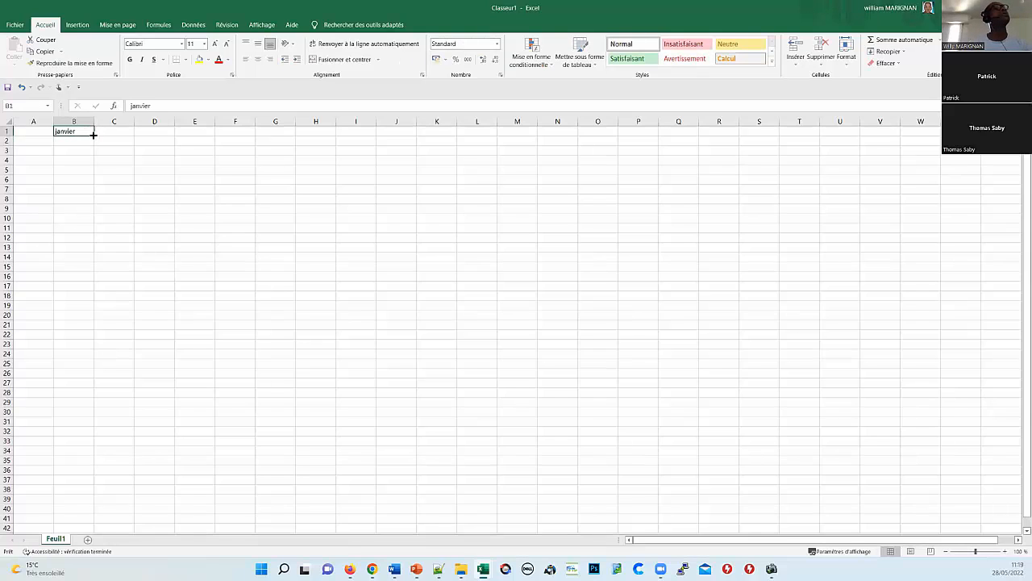
drag(94, 135, 524, 193)
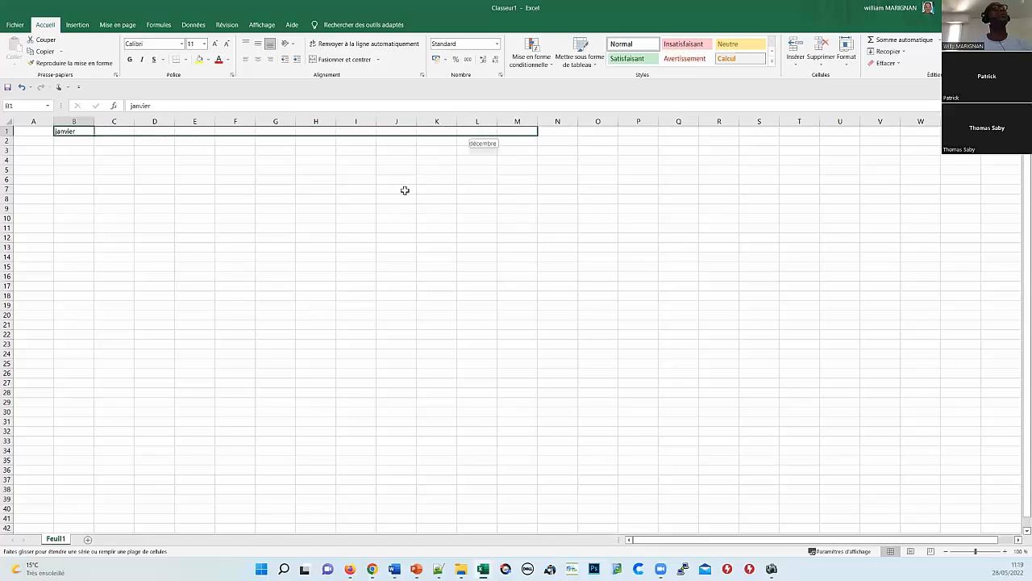
drag(405, 190, 405, 190)
Step: Label A2 'Loyer' and A3 'courses'
click(31, 139)
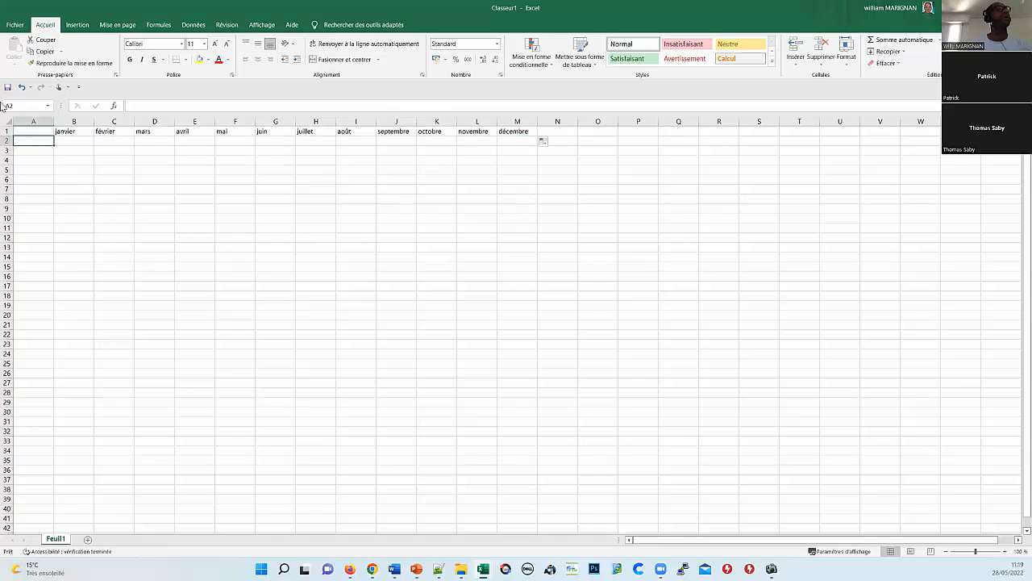
text(Lo)
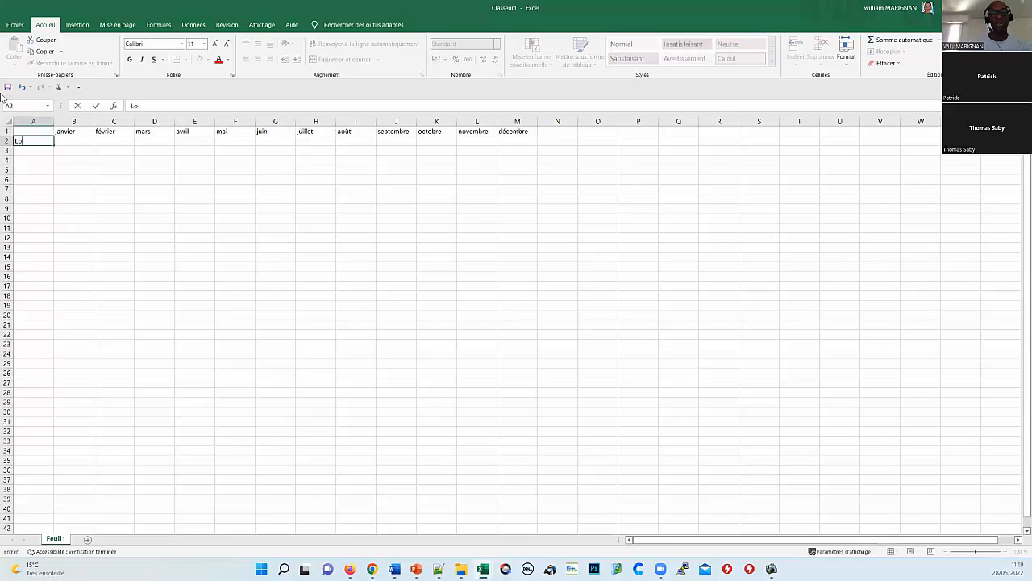
text(yer)
key(Return)
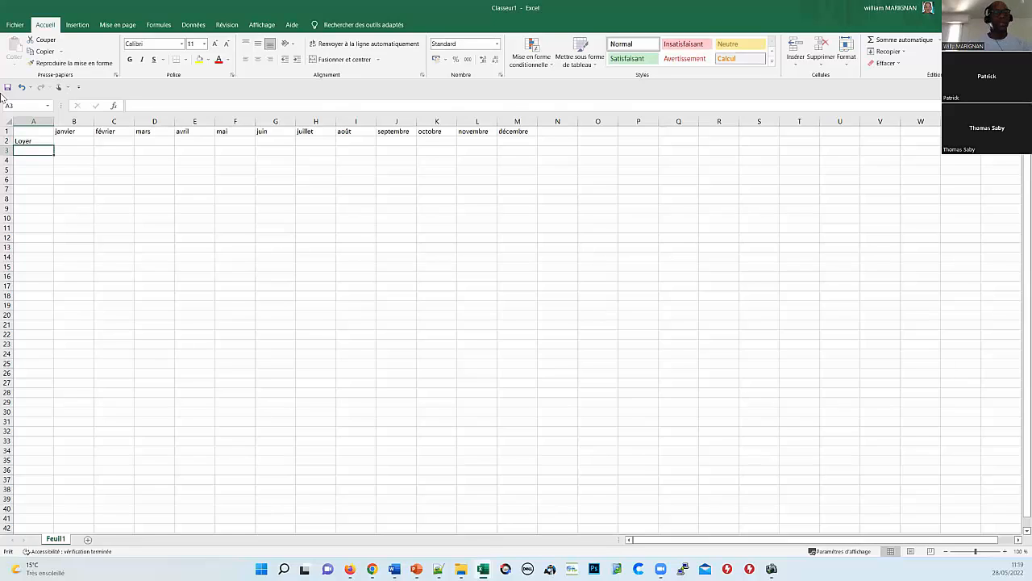
text(courses)
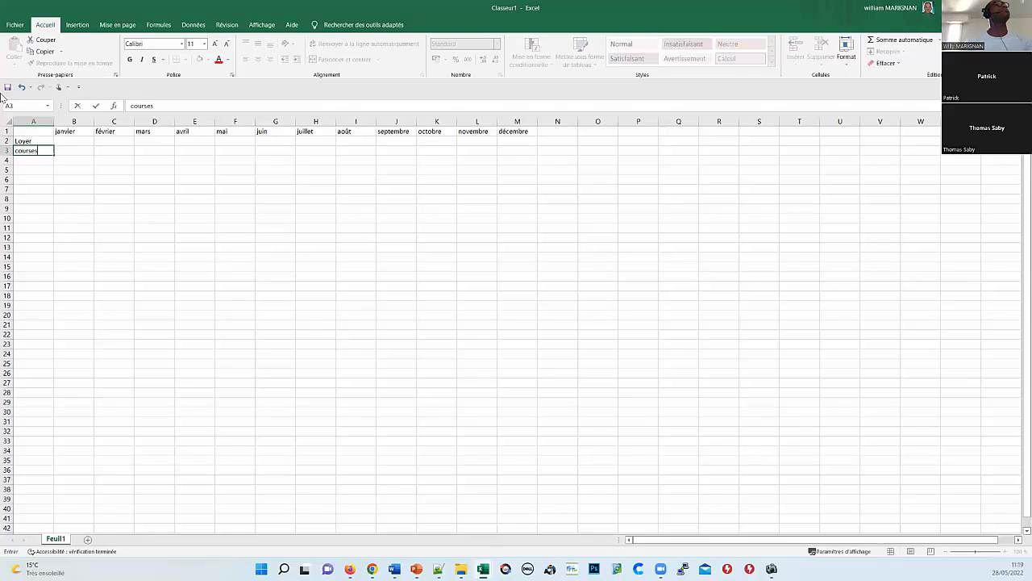
key(Return)
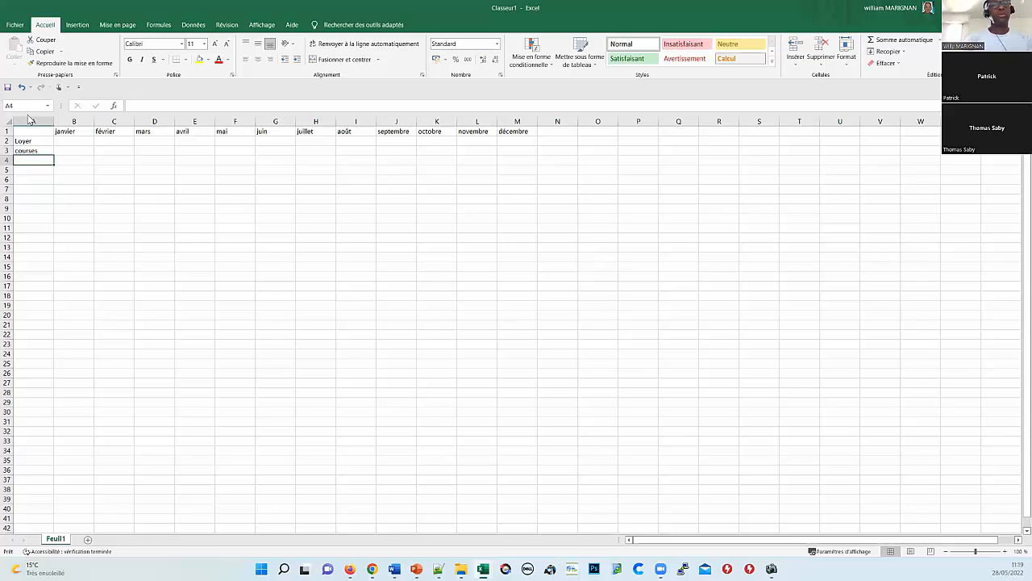
click(76, 130)
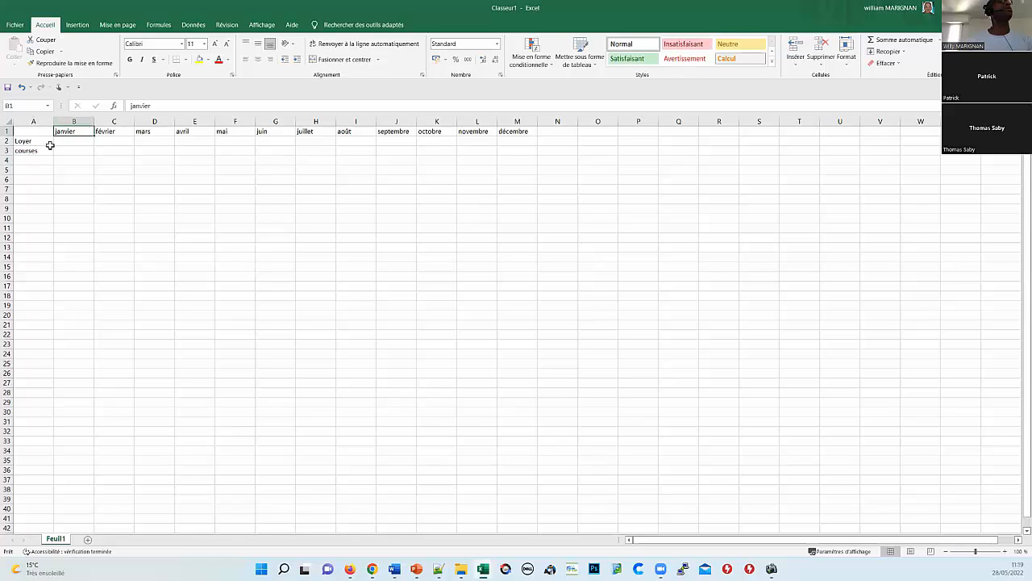
click(60, 141)
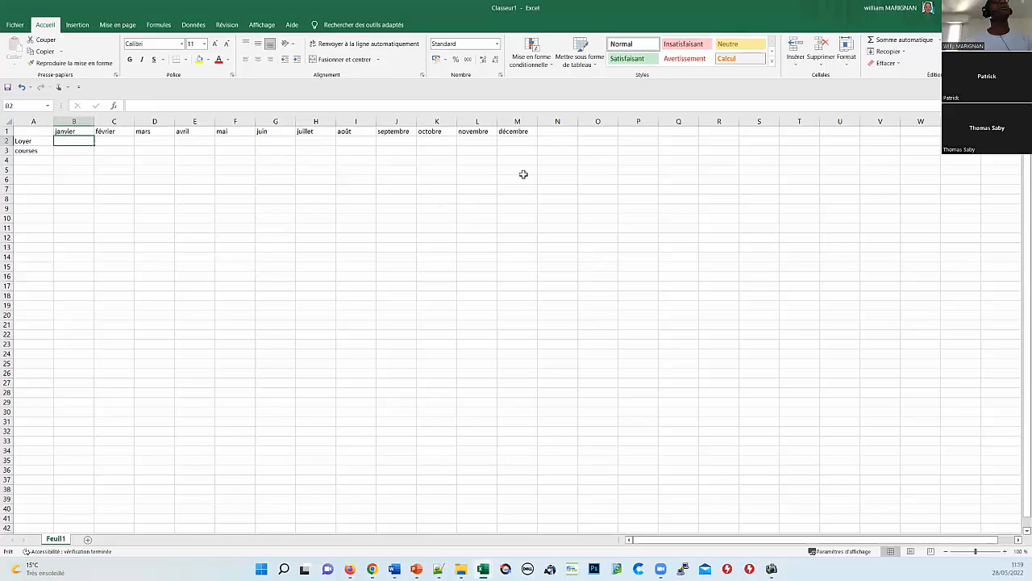
click(72, 152)
click(72, 161)
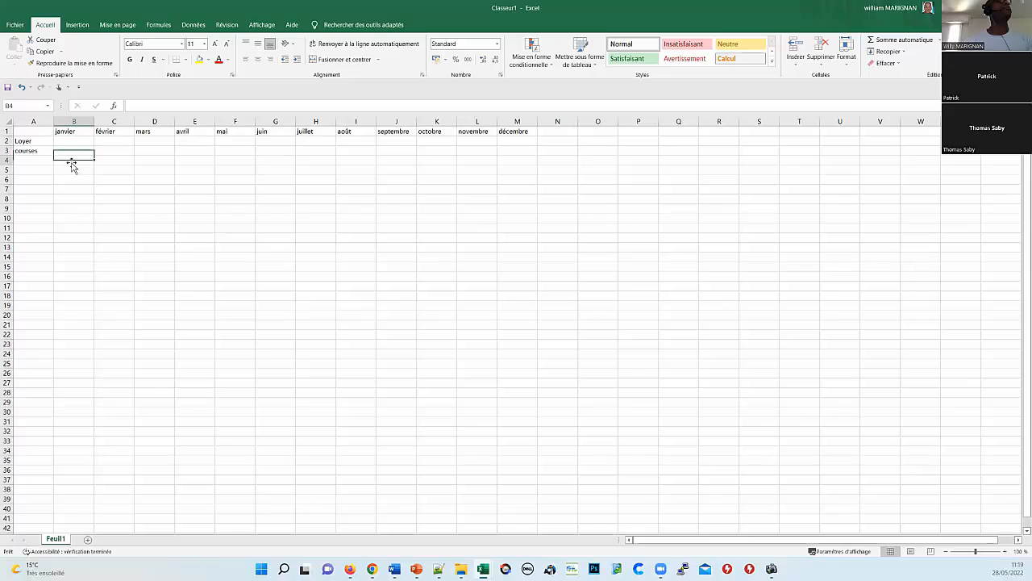
click(877, 42)
key(Return)
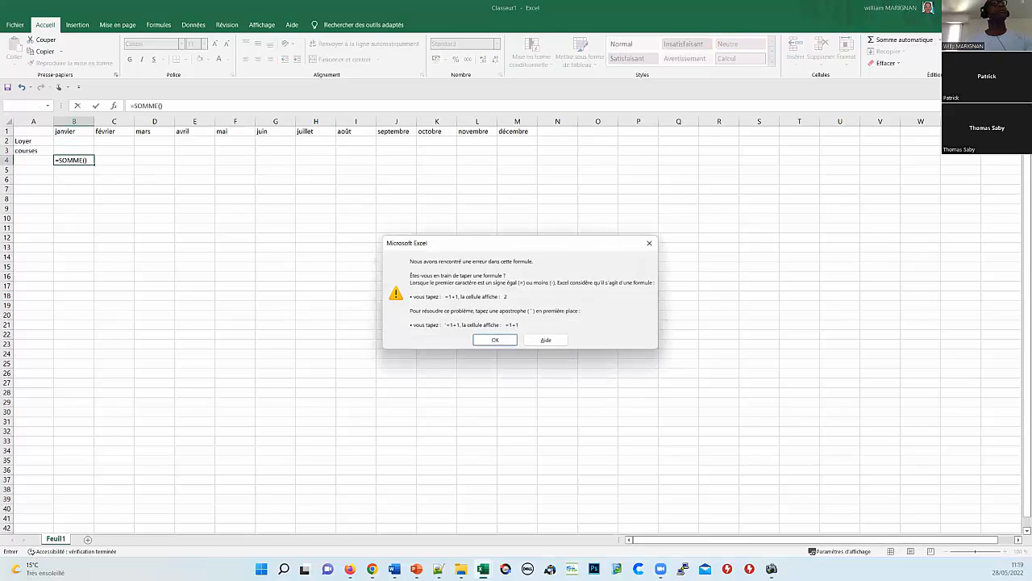
key(Return)
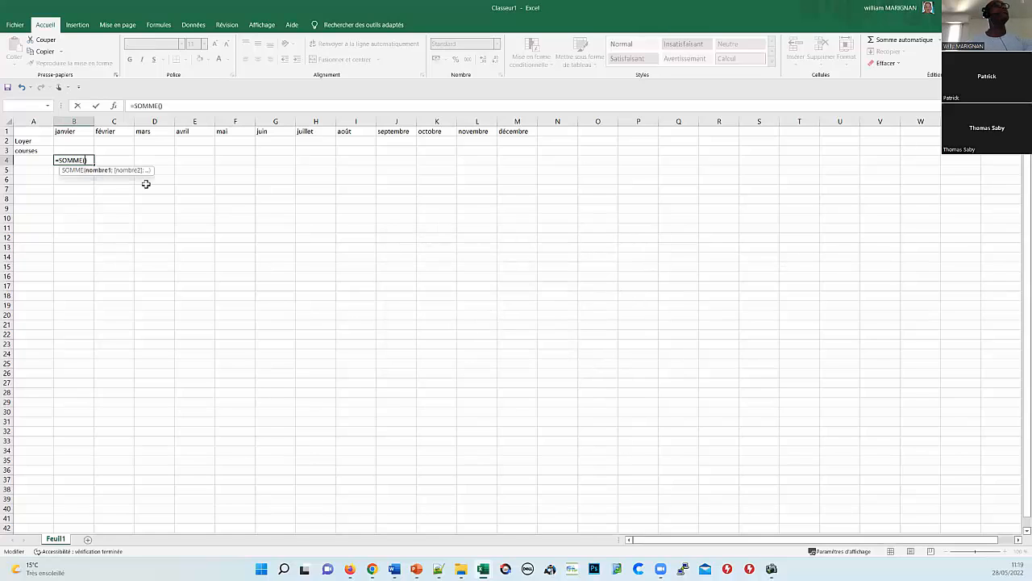
key(Escape)
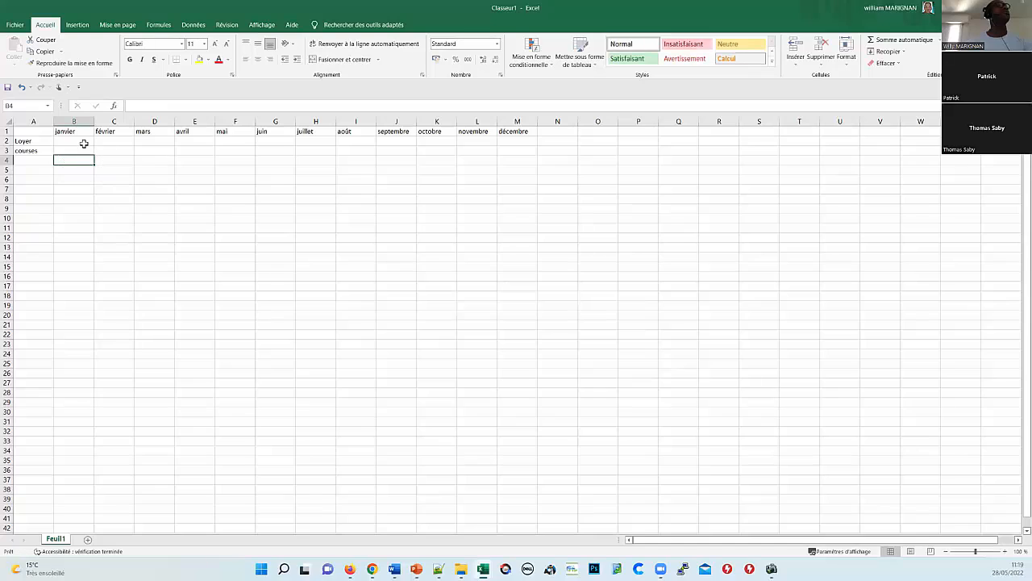
Step: Enter janvier's Loyer 12 and courses 14, totalled with =SOMME(B2:B3) in B4
click(84, 142)
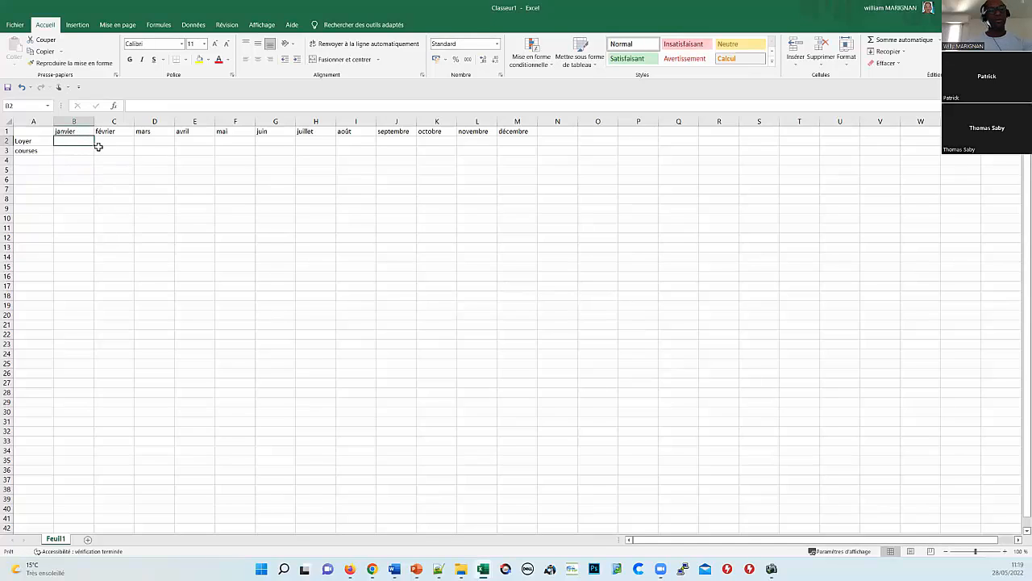
text(12)
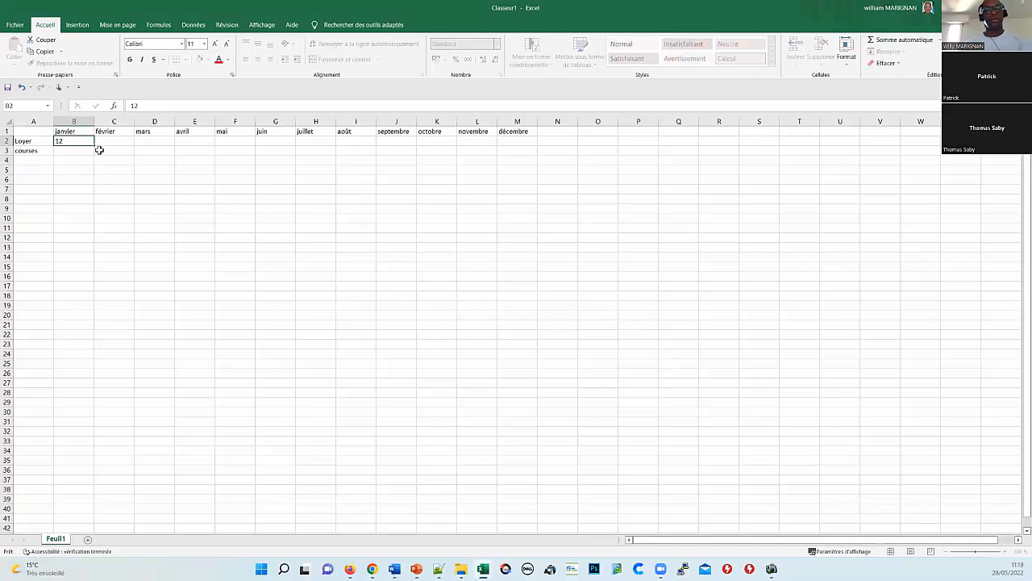
key(Return)
text(1)
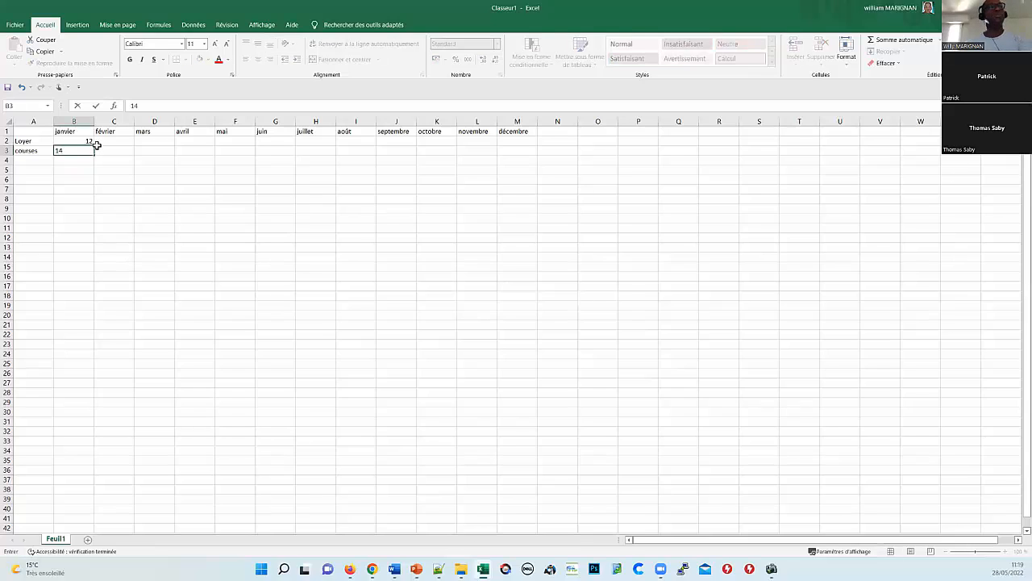
text(4)
key(Return)
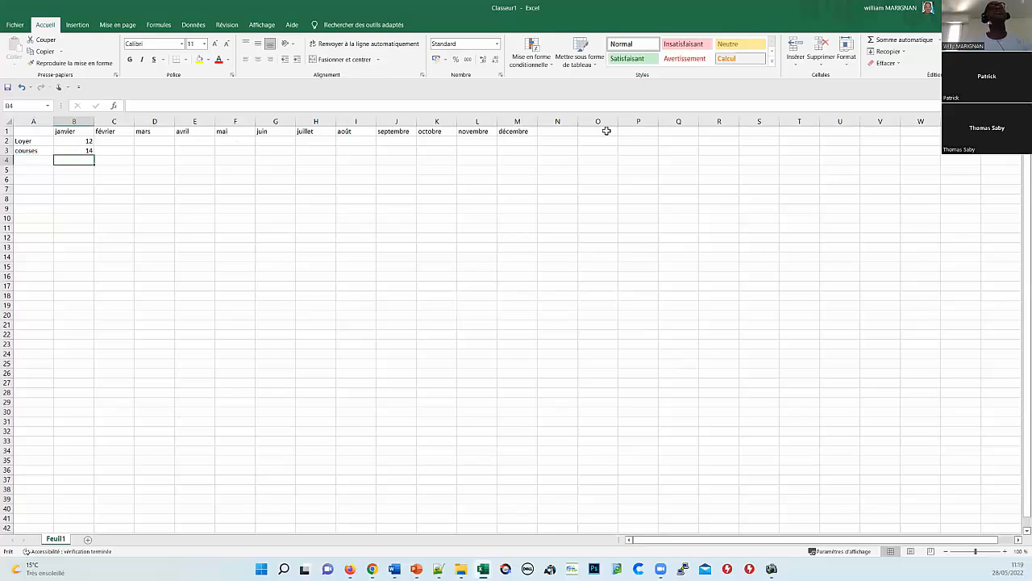
click(898, 38)
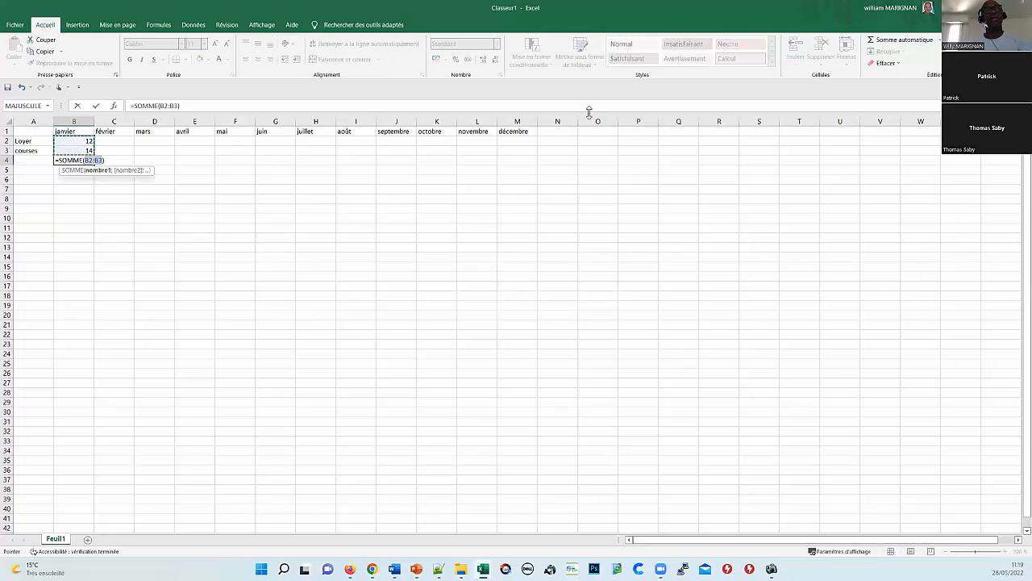
key(Return)
Step: Insert an entire blank row above the total, moving it down to B5
click(57, 159)
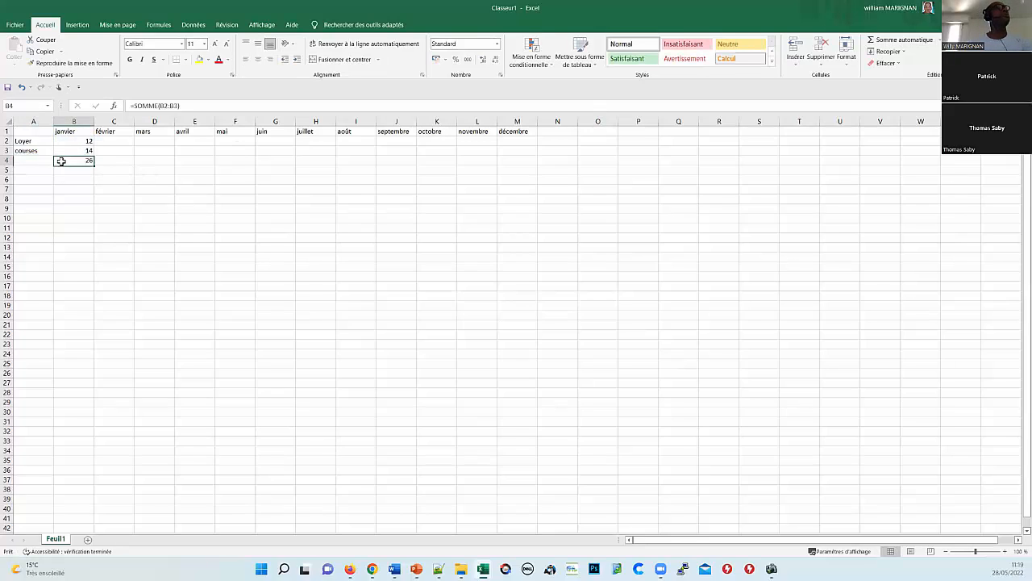
right_click(62, 161)
click(101, 249)
click(85, 270)
click(90, 296)
drag(75, 131, 515, 132)
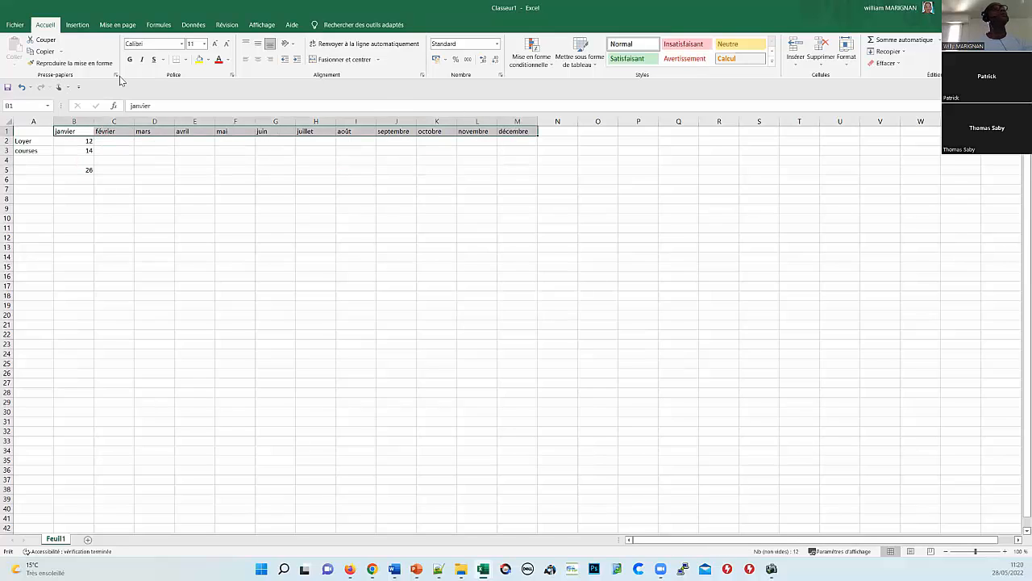
Step: Apply all borders to the month headers B1:M1 and the amount cells B2:M3
click(186, 60)
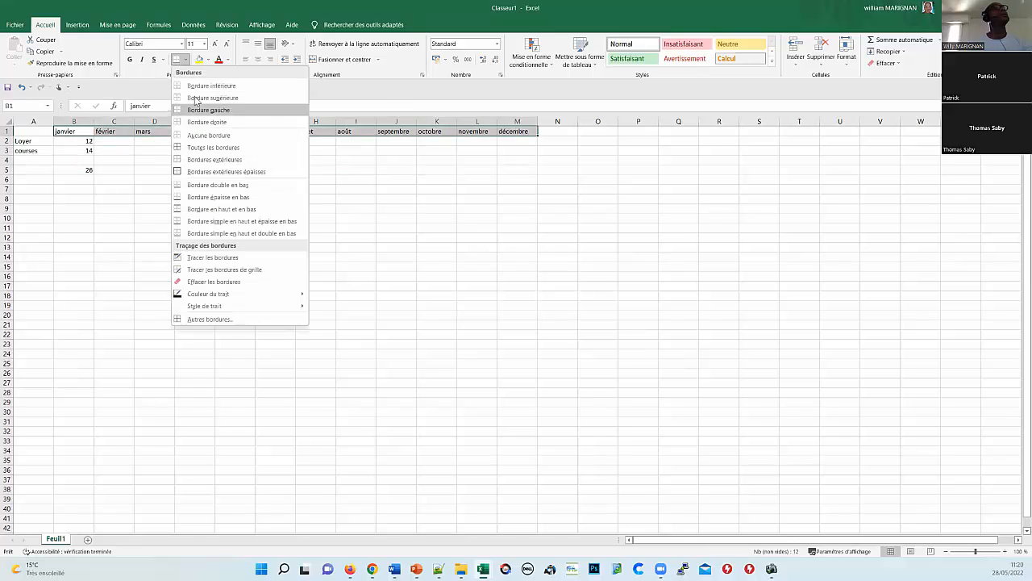
click(182, 148)
click(58, 159)
drag(73, 142, 513, 148)
click(176, 60)
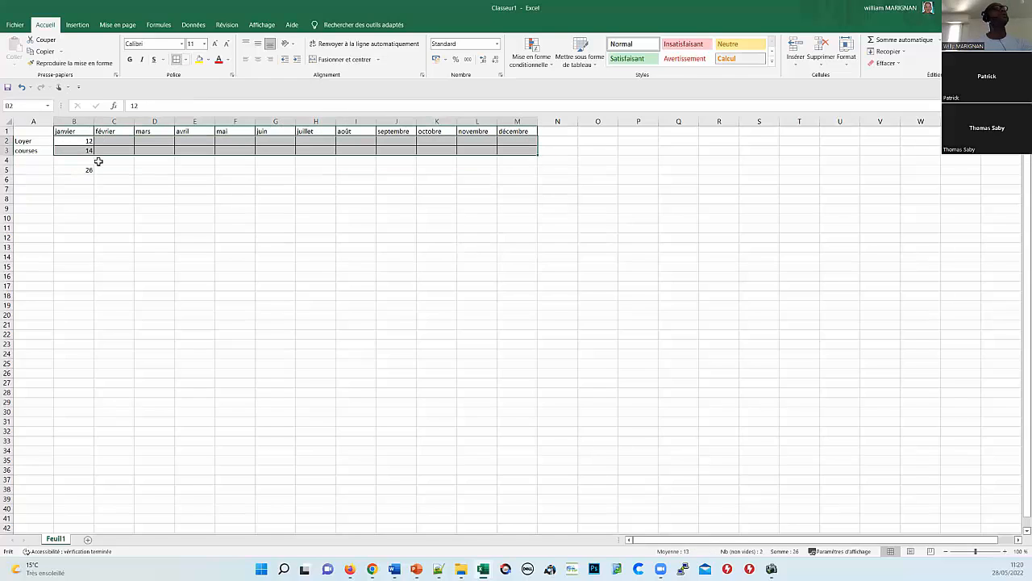
Step: Make the Loyer and courses labels larger and bold
drag(28, 141, 32, 150)
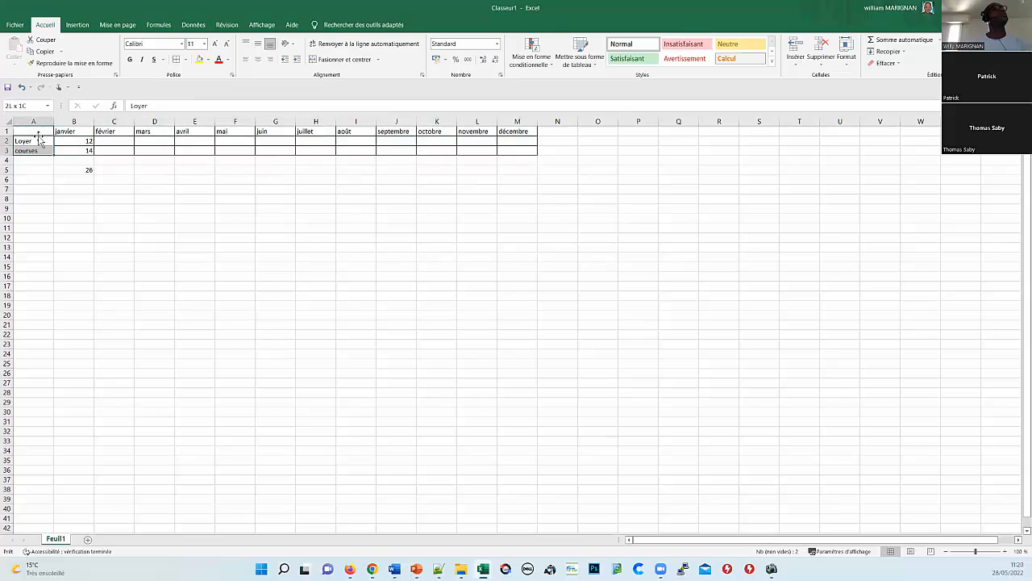
click(215, 44)
click(215, 45)
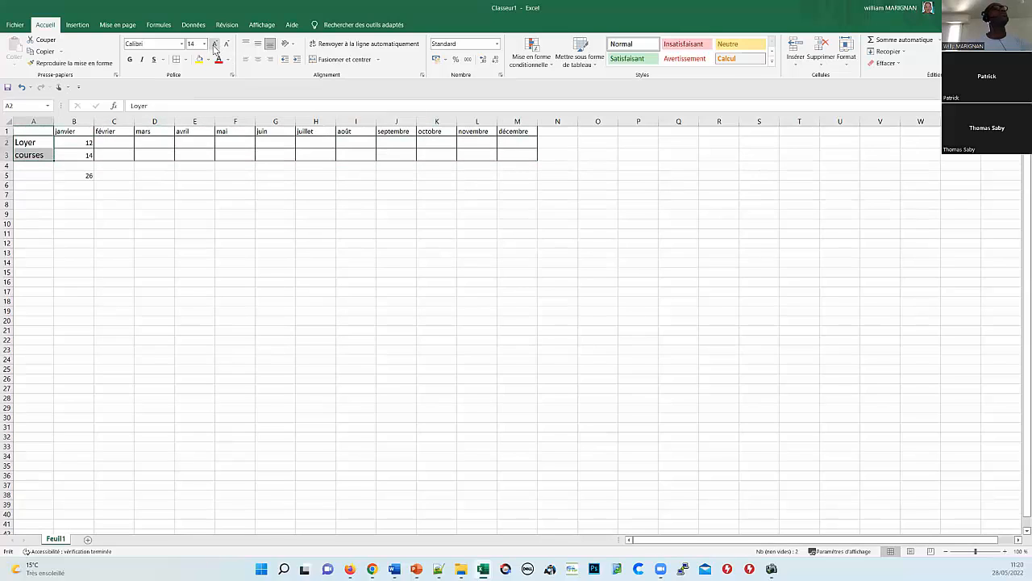
click(129, 60)
click(84, 141)
Step: Enlarge the month headers to 14 pt and autofit columns J–M to their month names
drag(84, 132, 506, 132)
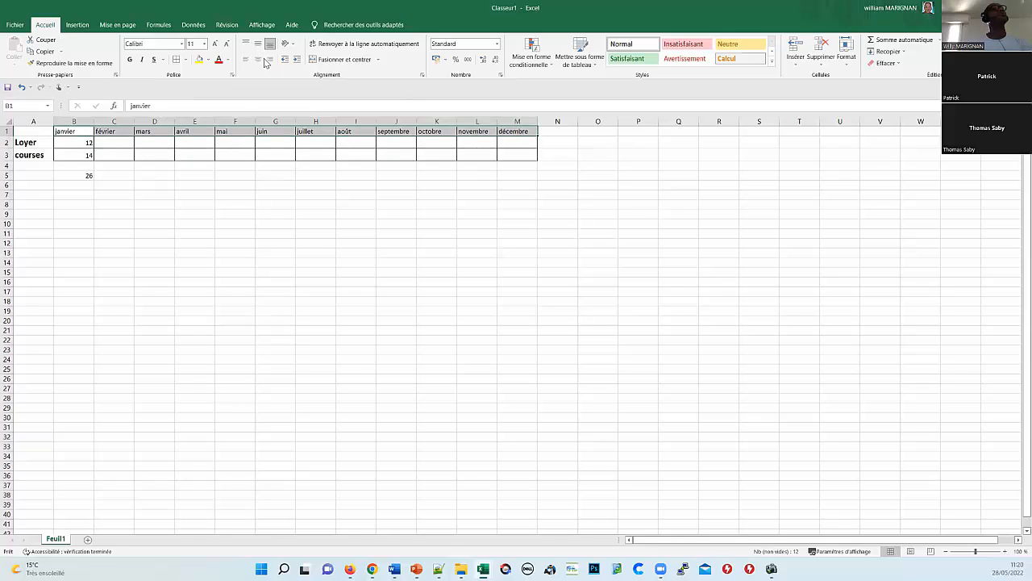
click(215, 44)
click(214, 45)
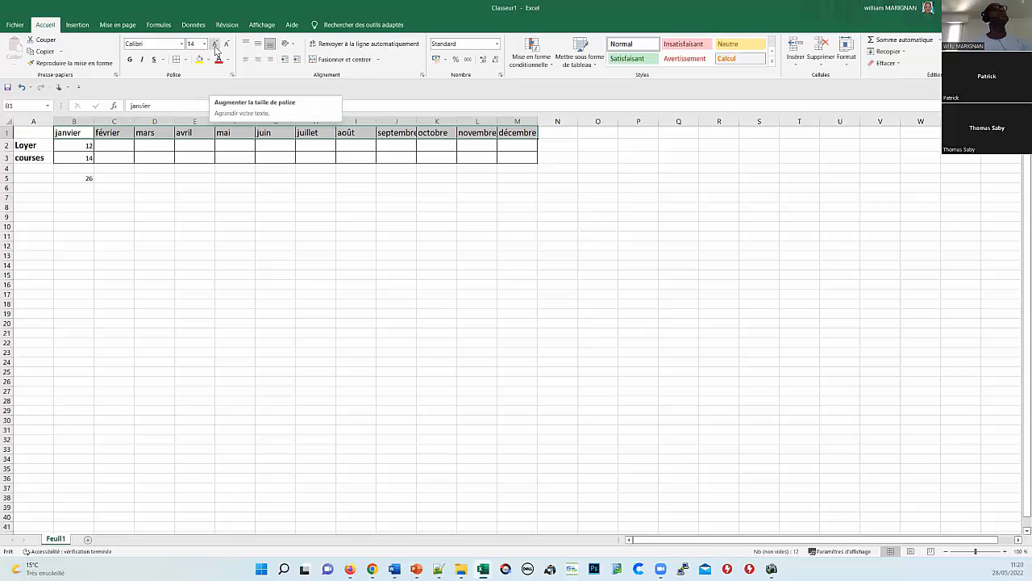
double_click(537, 121)
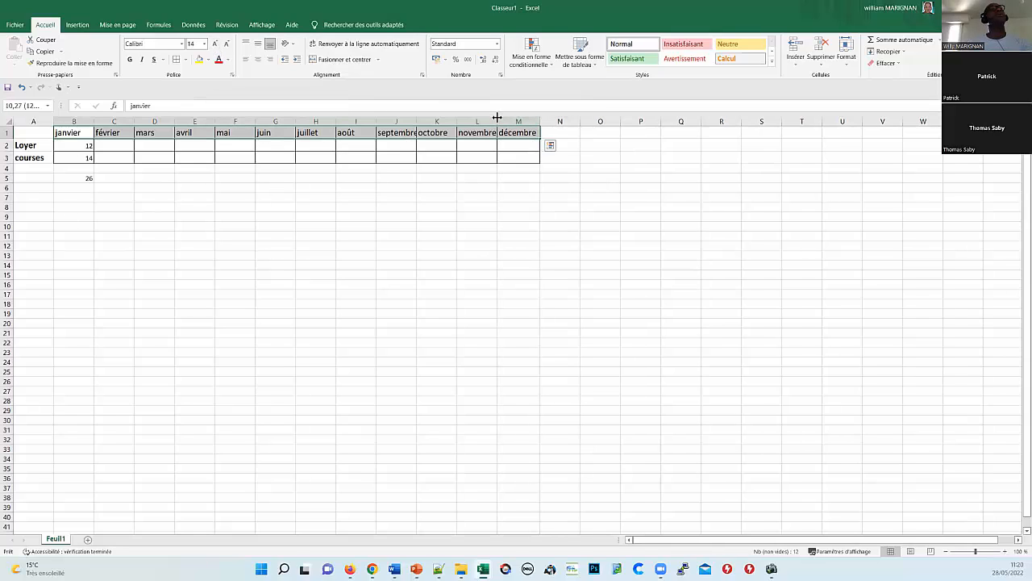
double_click(498, 121)
double_click(457, 121)
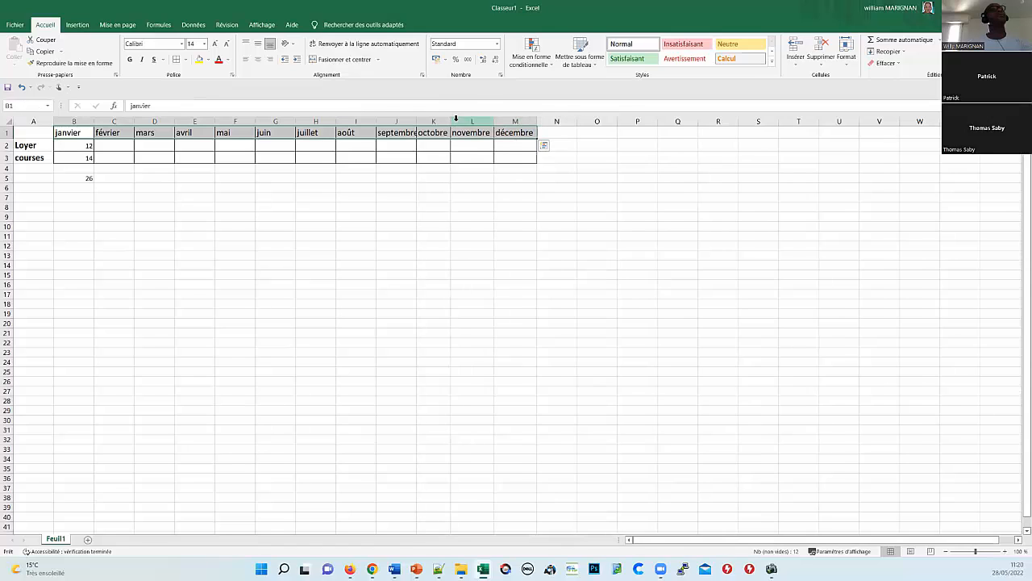
double_click(417, 121)
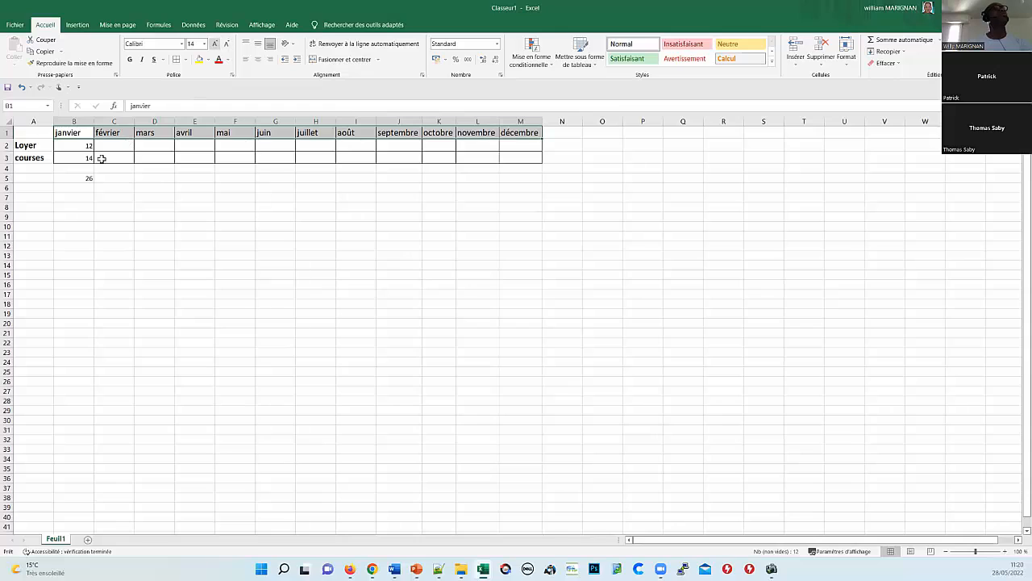
click(92, 218)
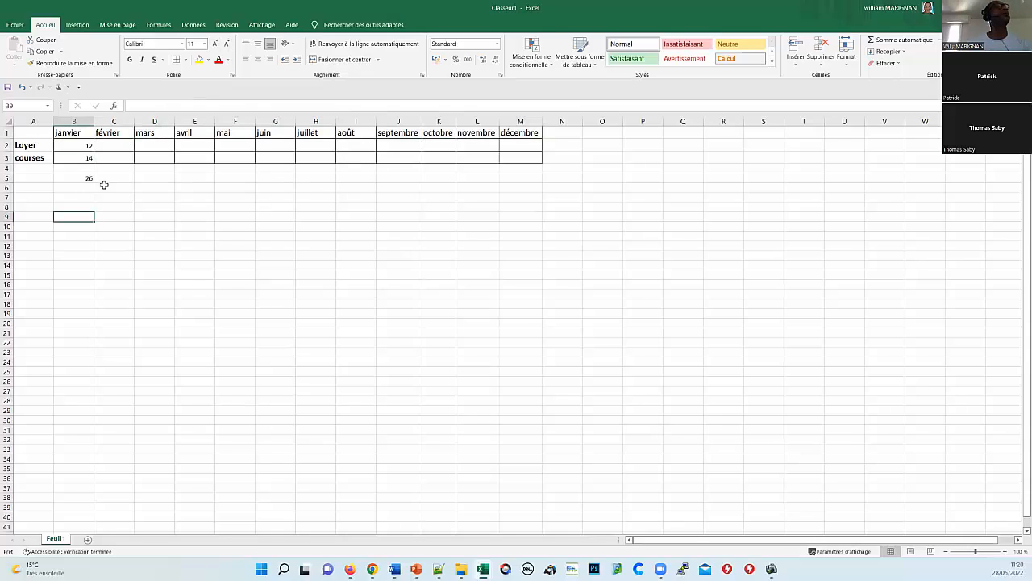
Step: Make the B5 total bold at 16 pt and fill its SOMME across B5:M5
click(82, 179)
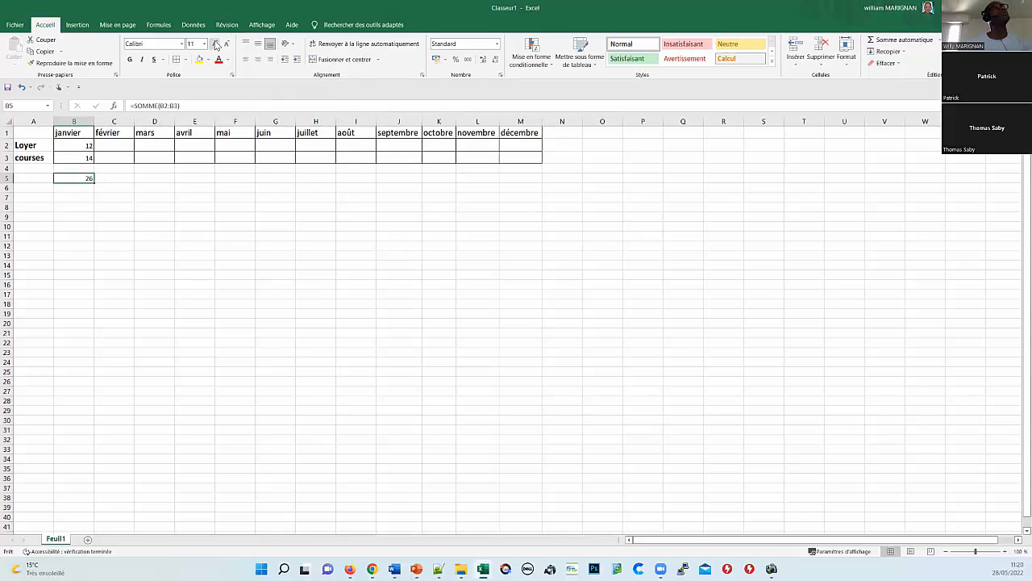
click(215, 43)
click(216, 43)
click(215, 44)
click(128, 60)
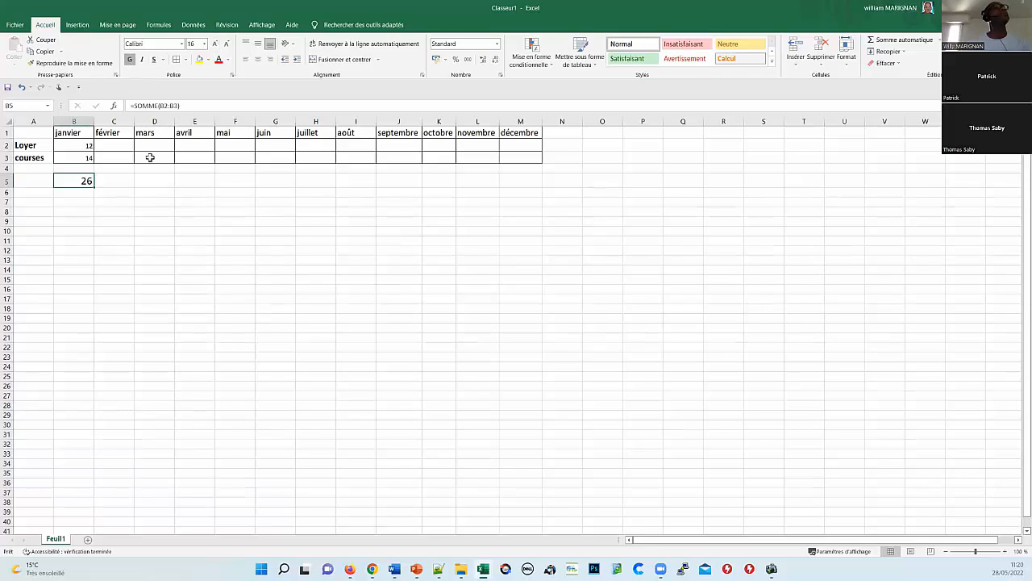
drag(93, 185, 544, 182)
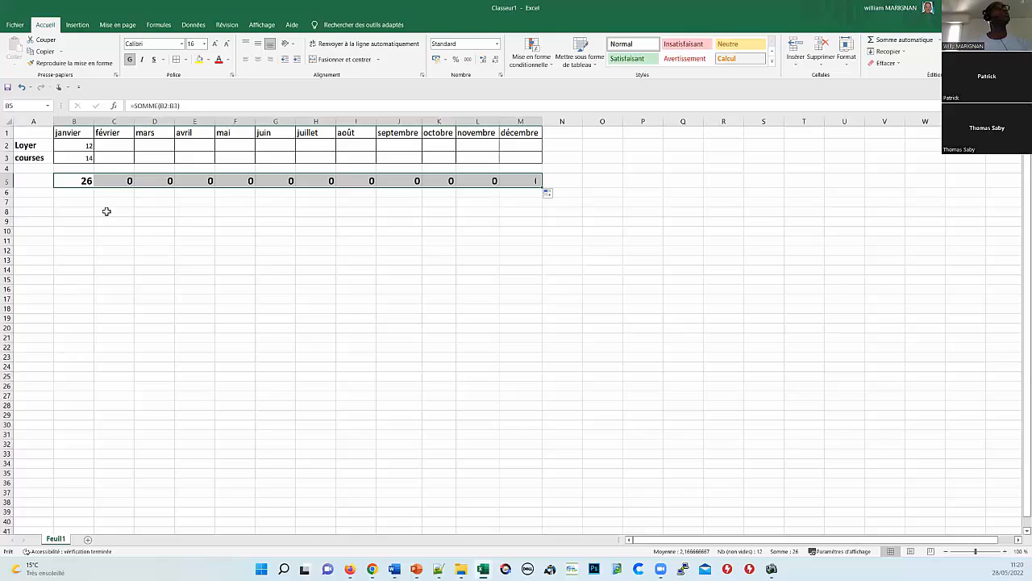
Step: Rename the Feuil1 sheet to Budget
click(50, 538)
double_click(50, 539)
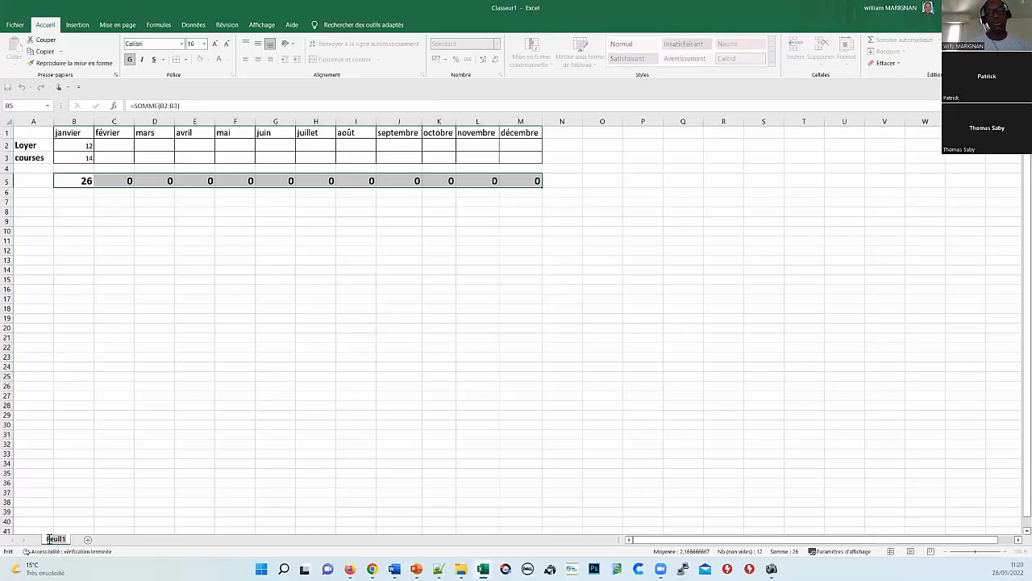
key(BackSpace)
text(Bu)
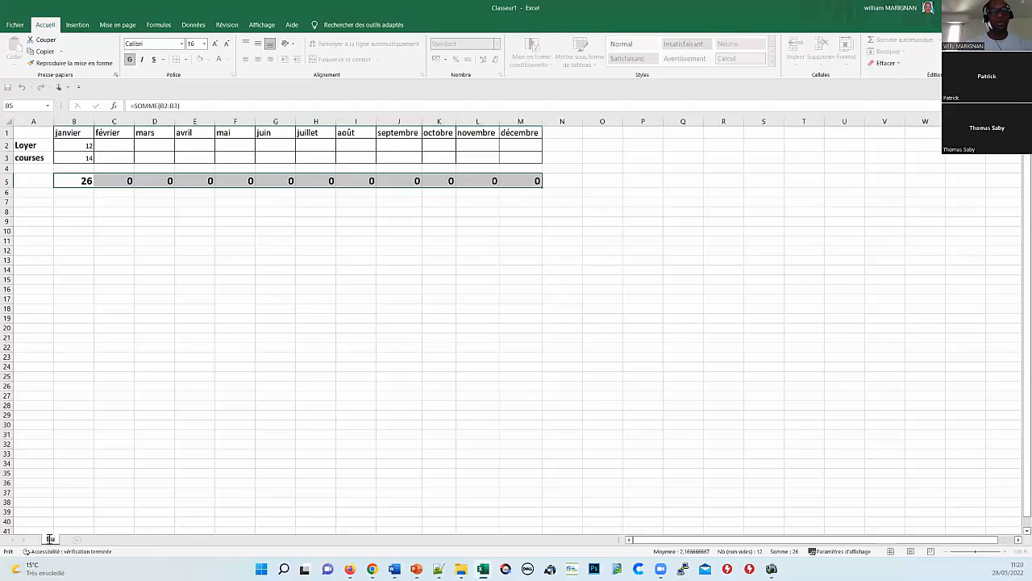
text(dget)
key(Return)
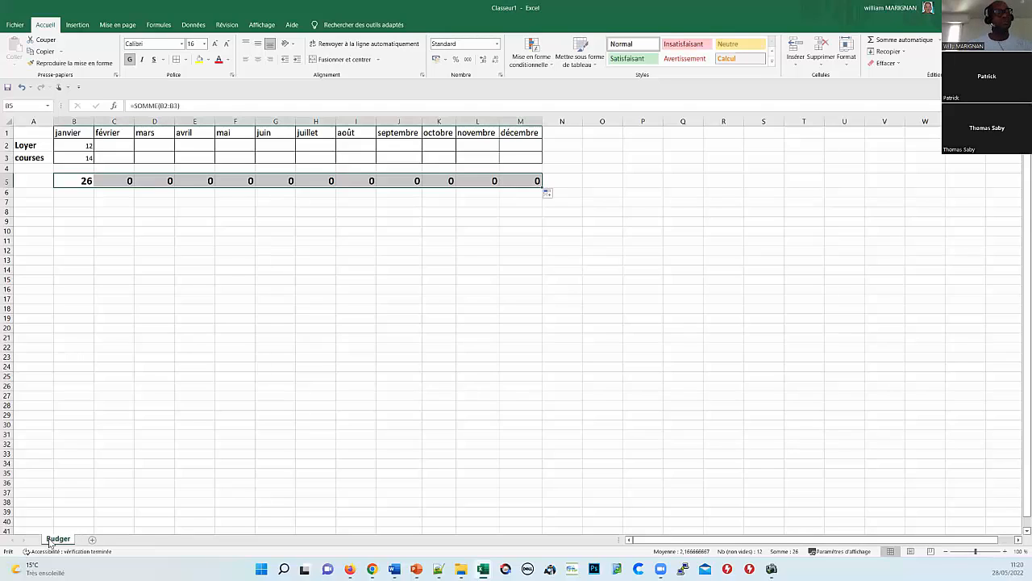
double_click(60, 539)
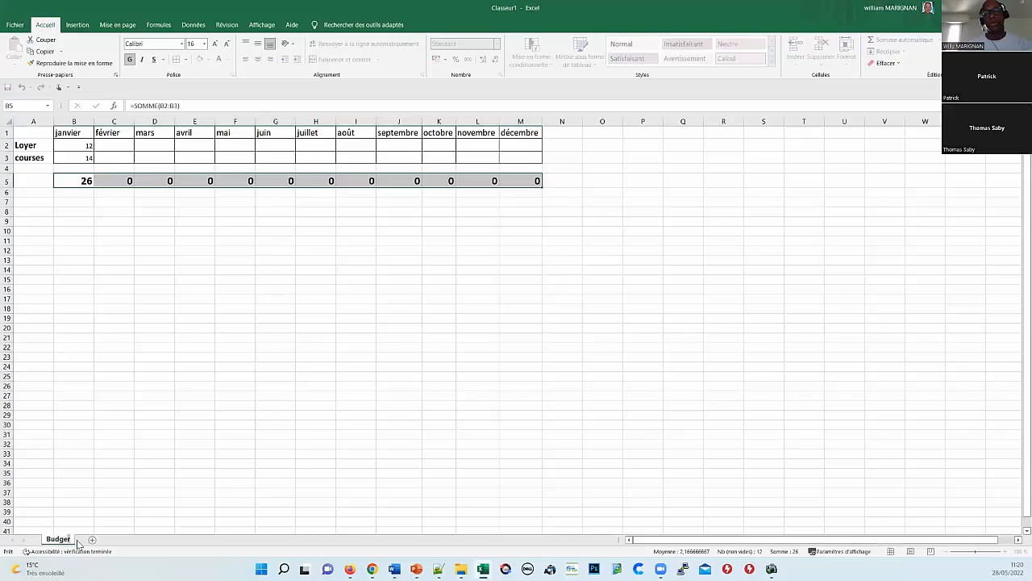
key(Return)
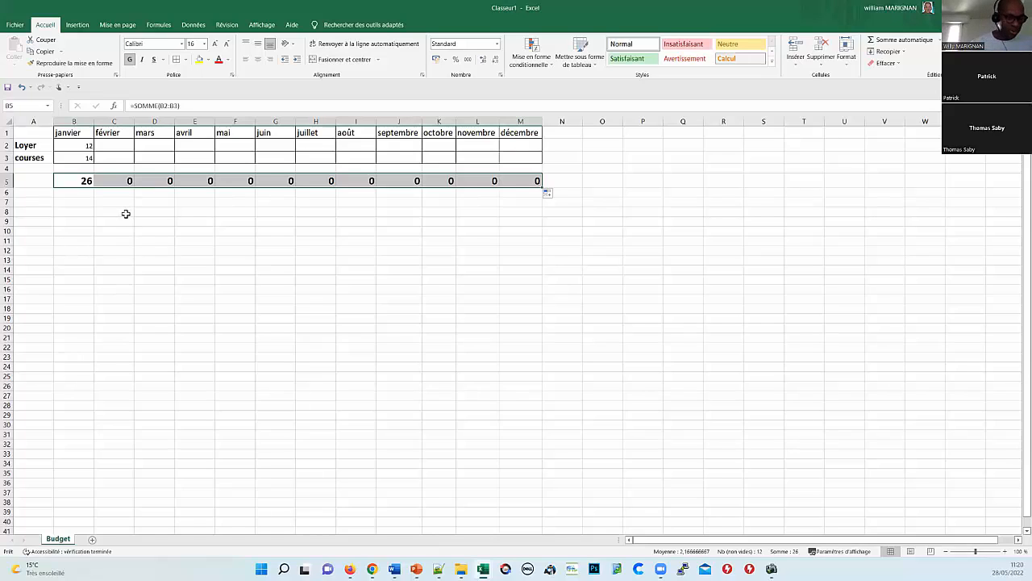
click(27, 144)
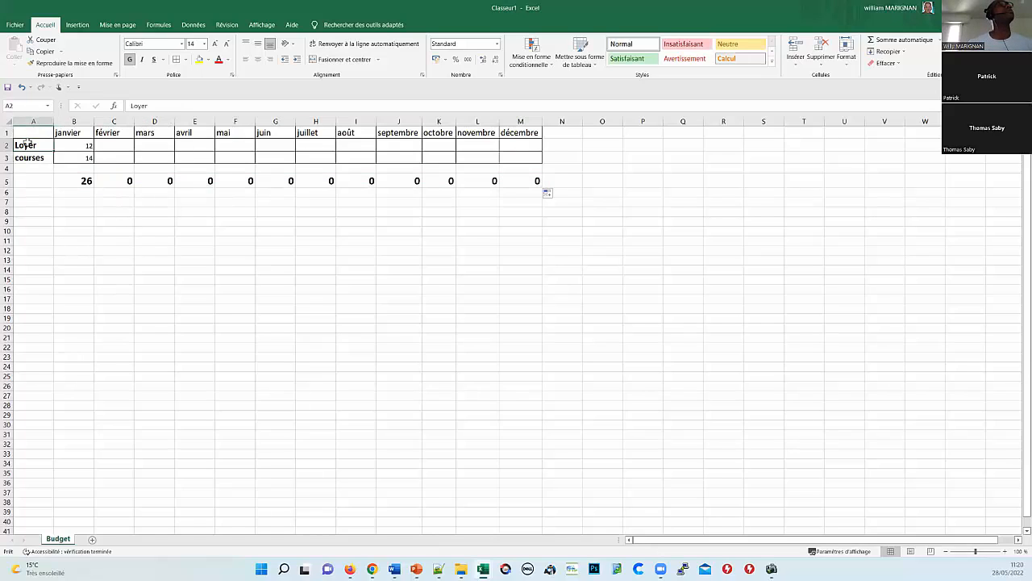
Step: Insert a Revenus row above Loyer with 2500 income for every month janvier to décembre
right_click(27, 143)
click(71, 226)
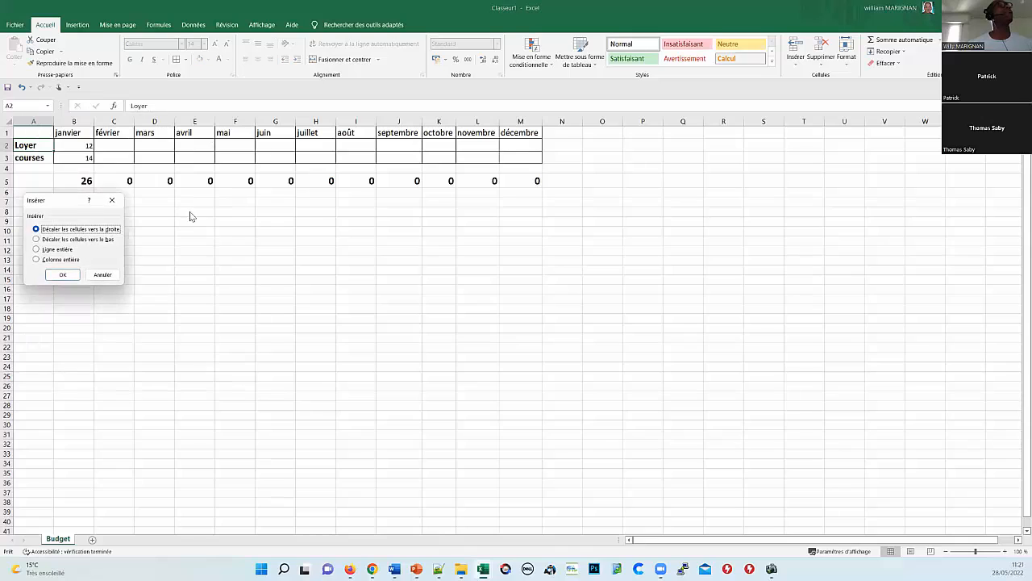
click(66, 249)
click(63, 275)
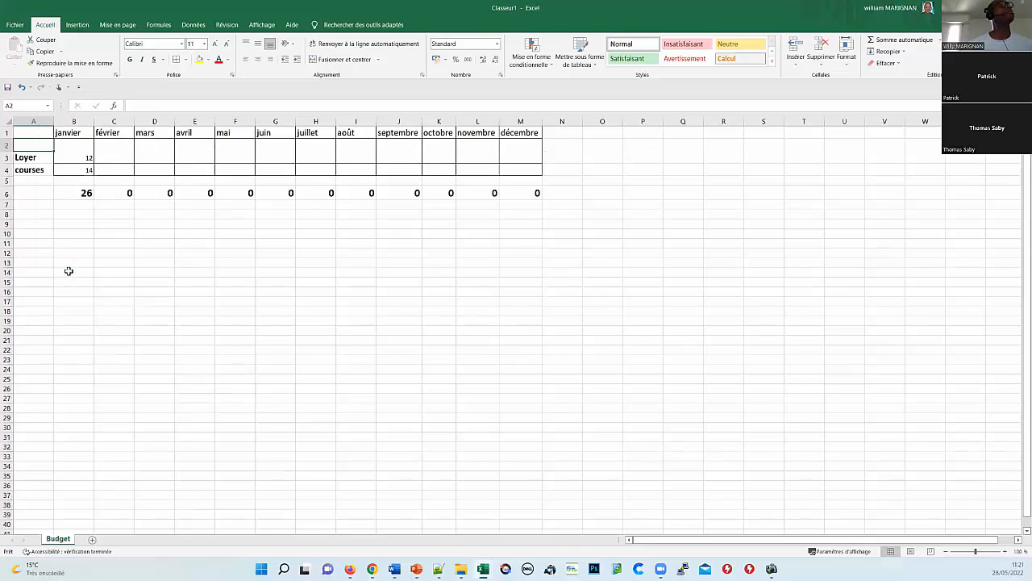
click(52, 187)
click(44, 144)
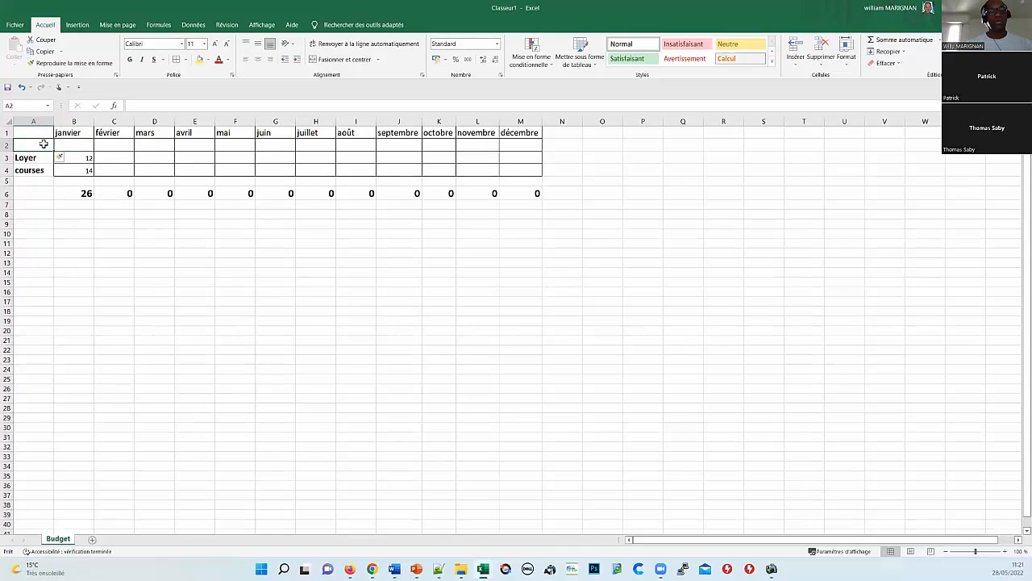
text(Revenus)
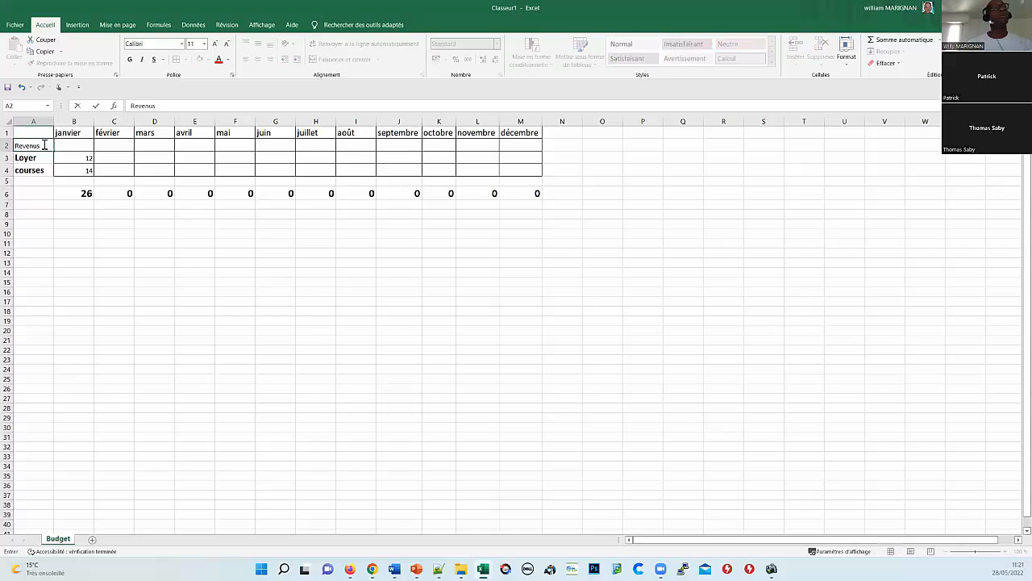
key(Tab)
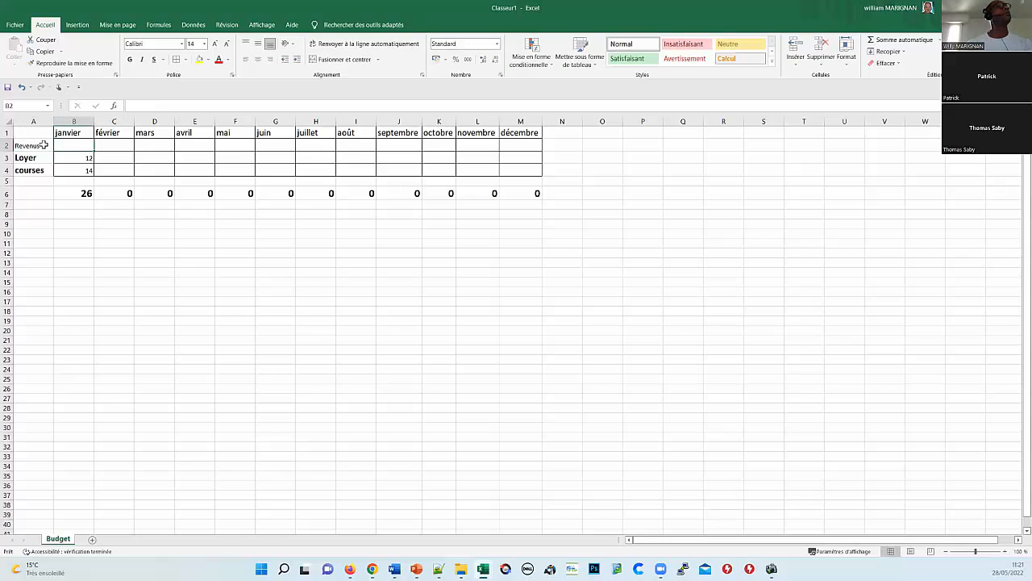
text(299)
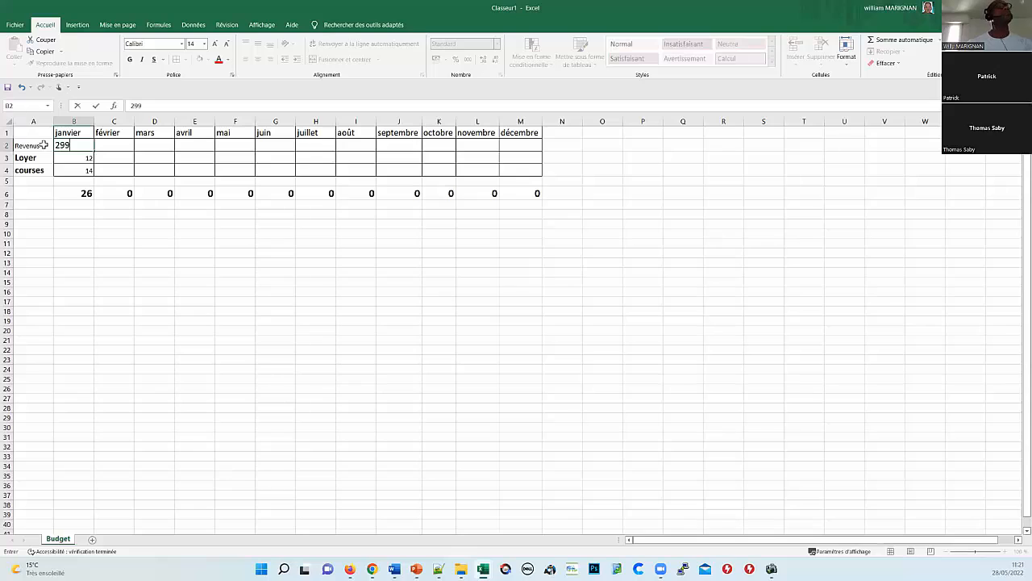
text(000)
key(Return)
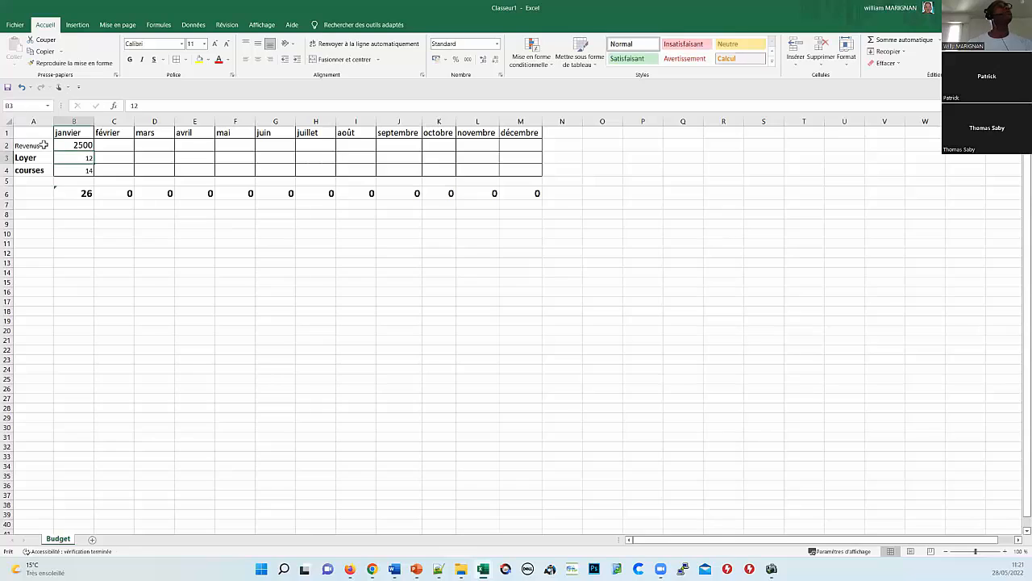
click(86, 147)
mouse_move(102, 149)
mouse_down()
mouse_move(242, 207)
mouse_move(541, 144)
mouse_up()
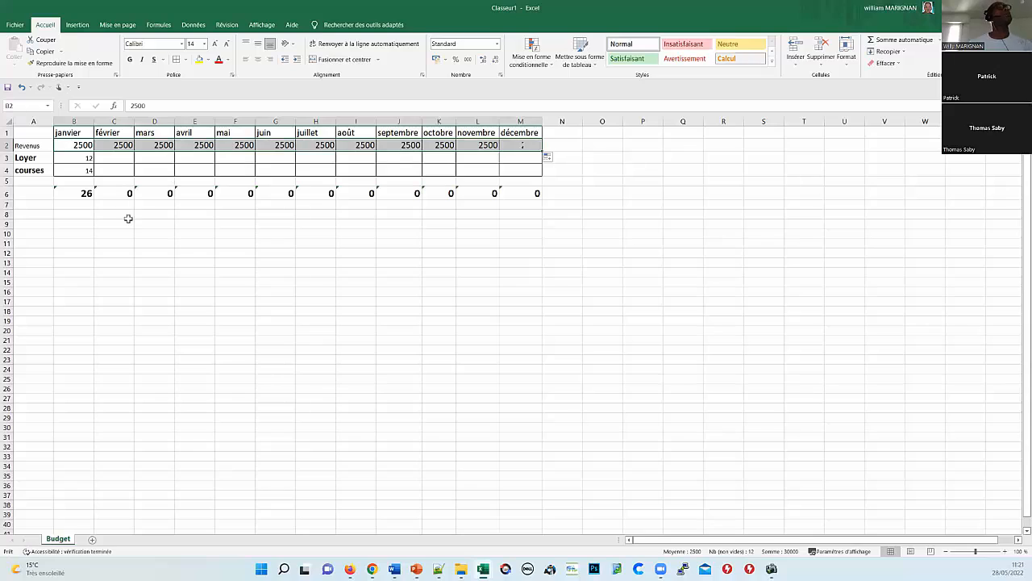
Step: Start a formula in B6 referencing Revenus B2, then cancel it, keeping the SOMME total
click(81, 192)
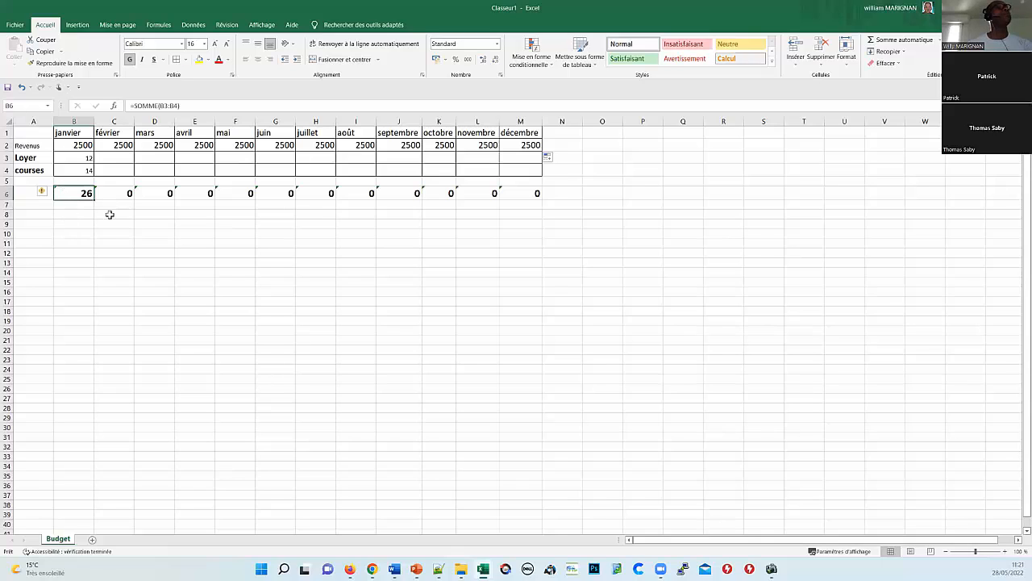
text(+)
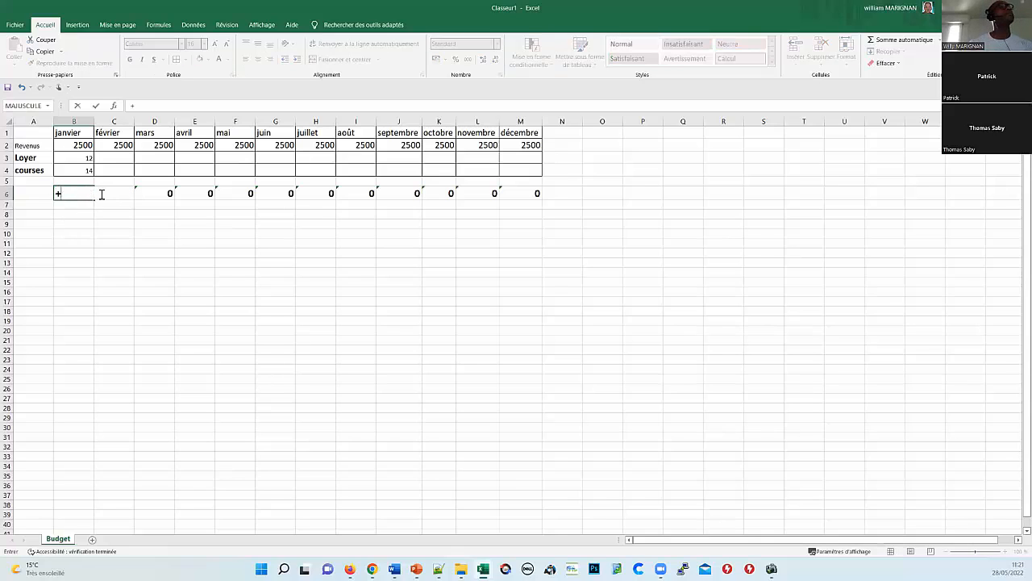
key(BackSpace)
text(=)
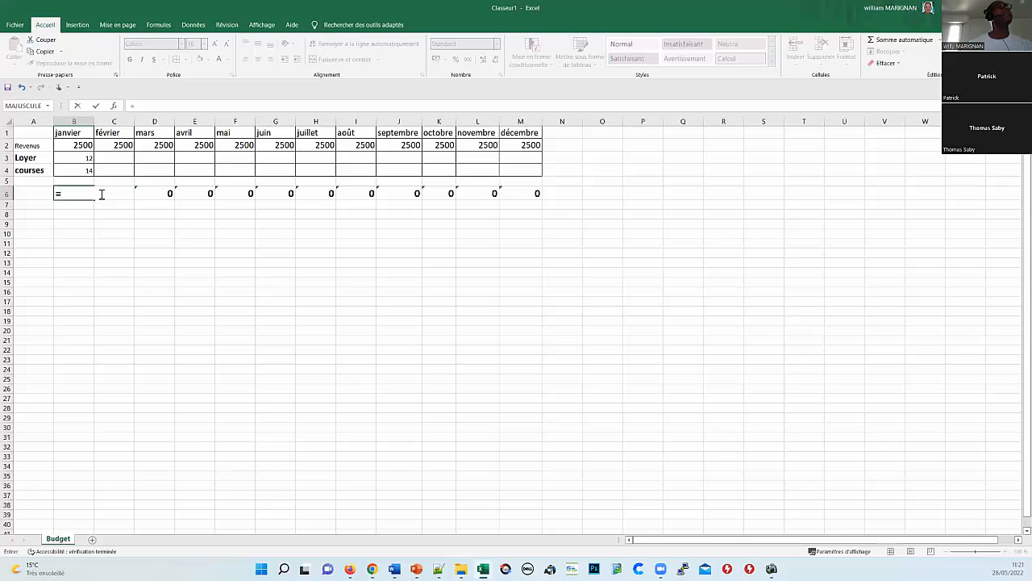
click(84, 145)
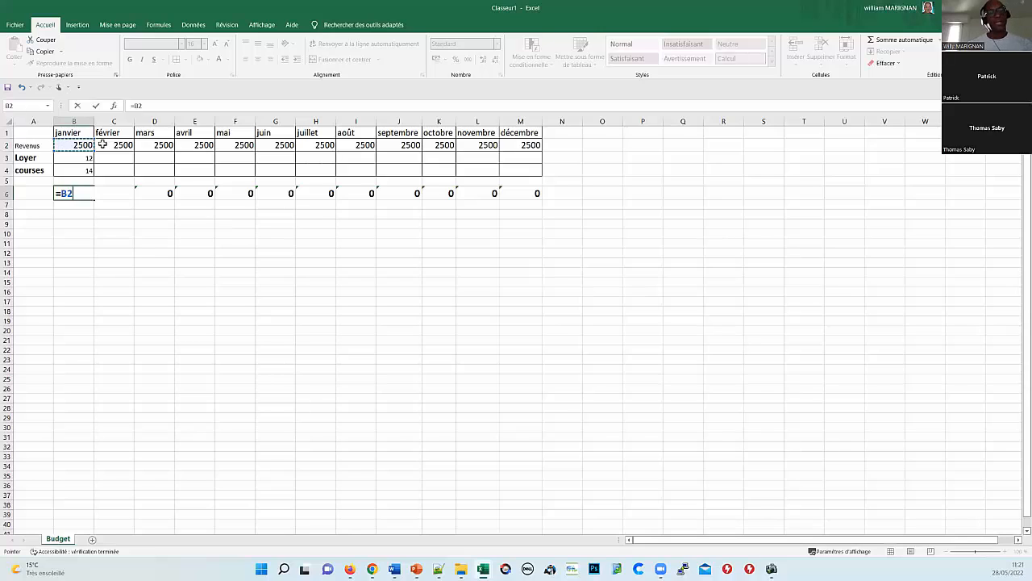
key(Escape)
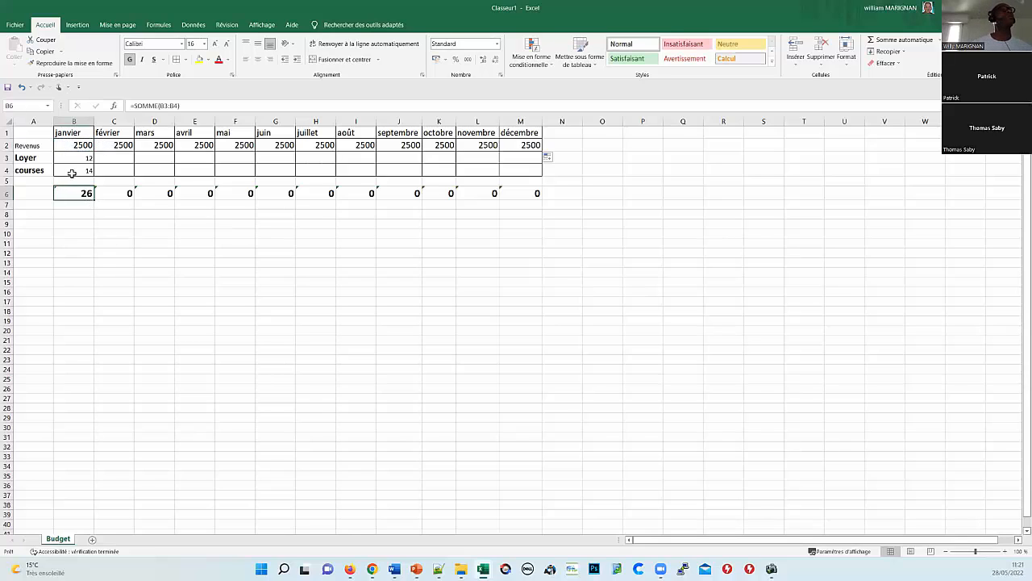
Step: Insert an entire blank row at row 5, above the totals
click(79, 230)
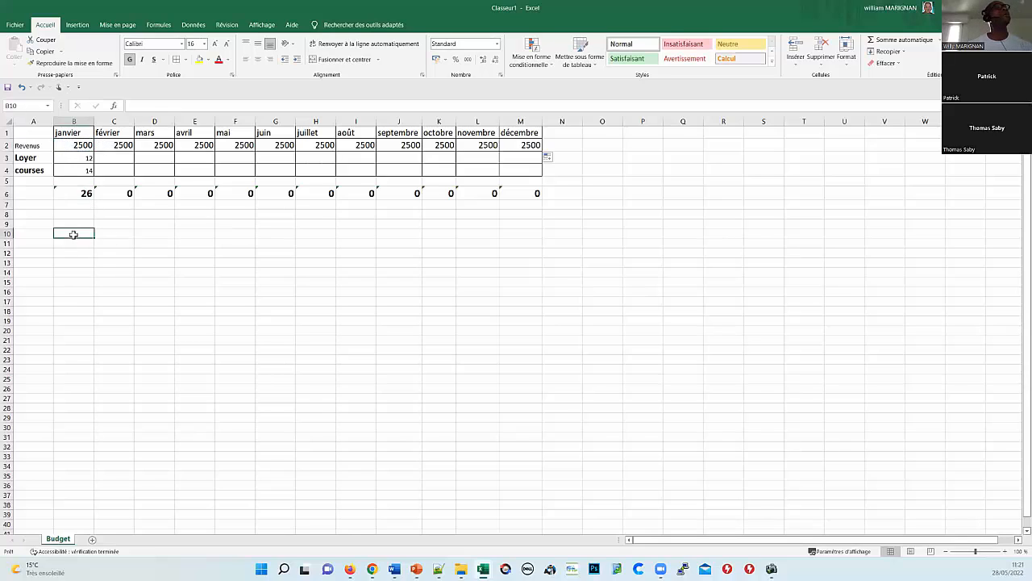
click(76, 191)
click(44, 181)
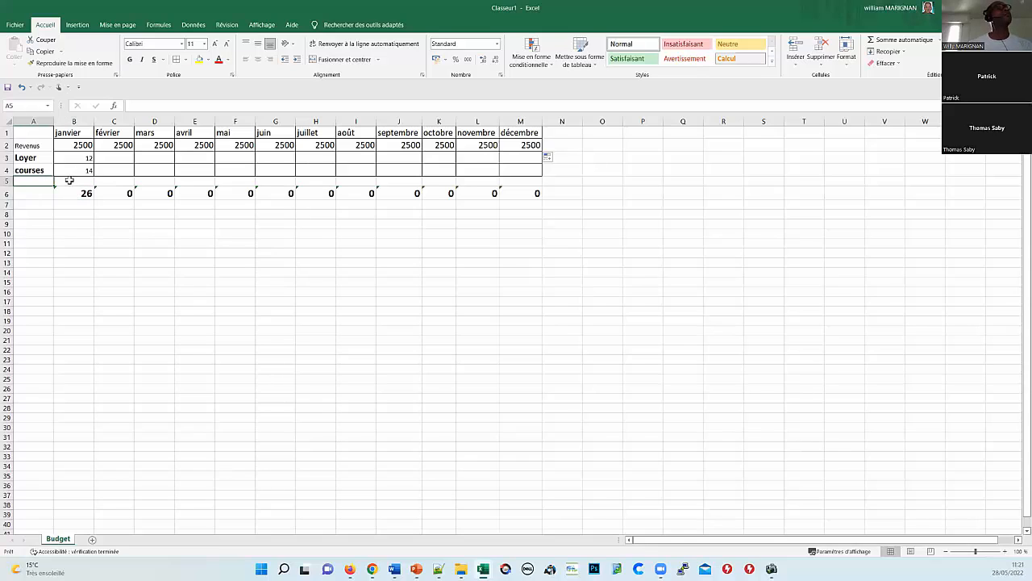
click(72, 181)
click(45, 182)
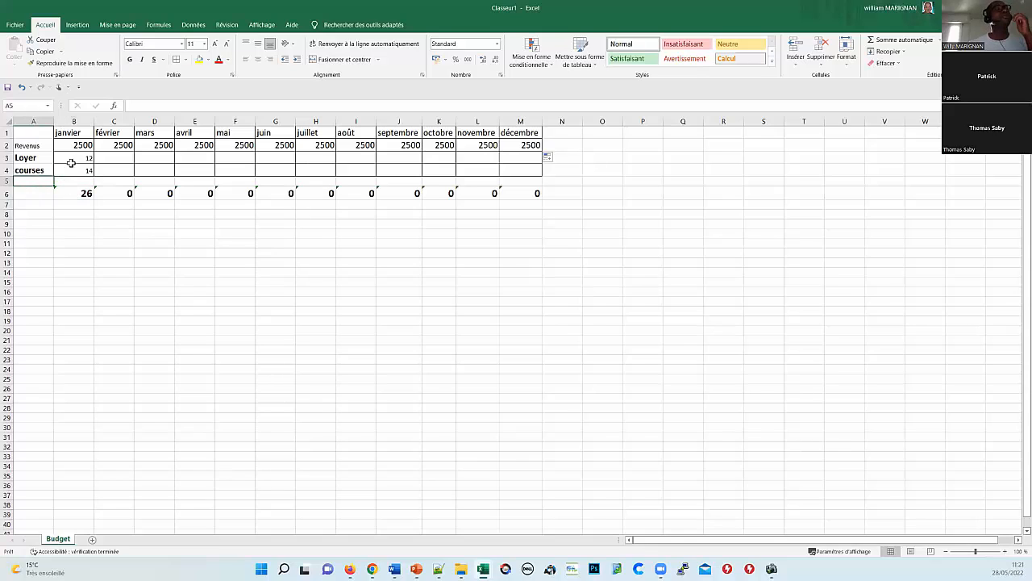
right_click(45, 182)
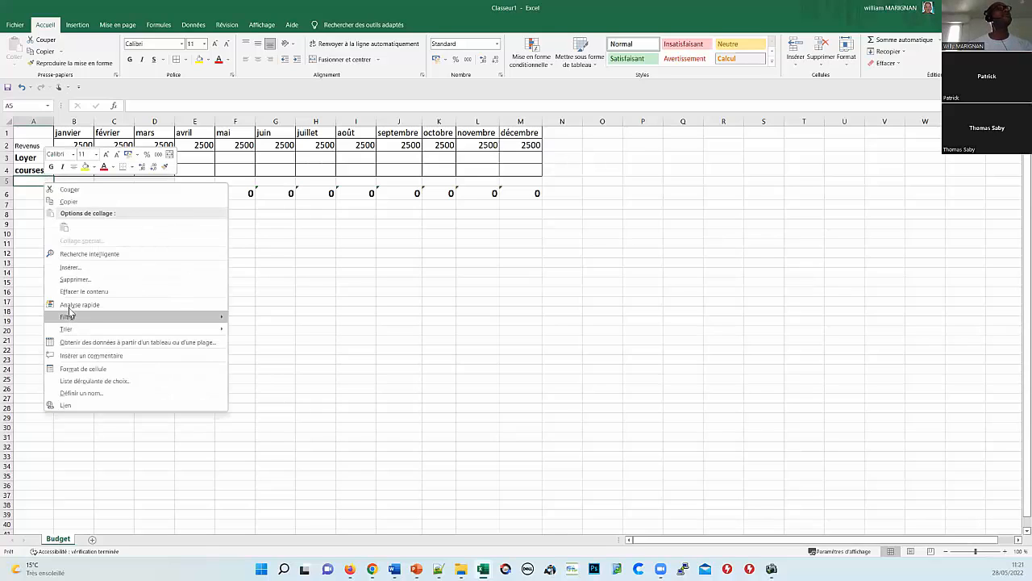
click(84, 269)
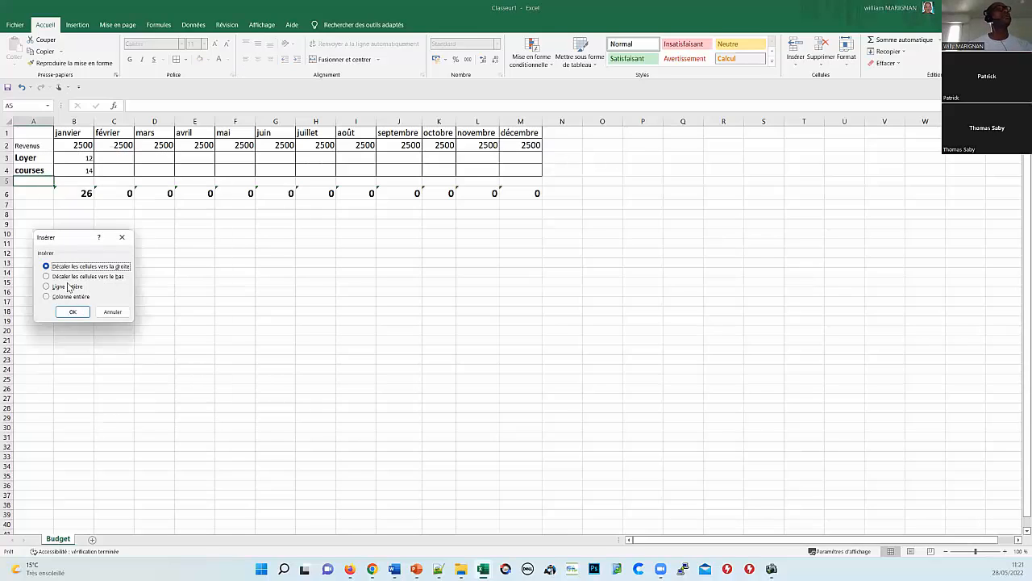
click(69, 286)
click(71, 312)
Step: Label cell A6 'Total des dépenses'
click(52, 264)
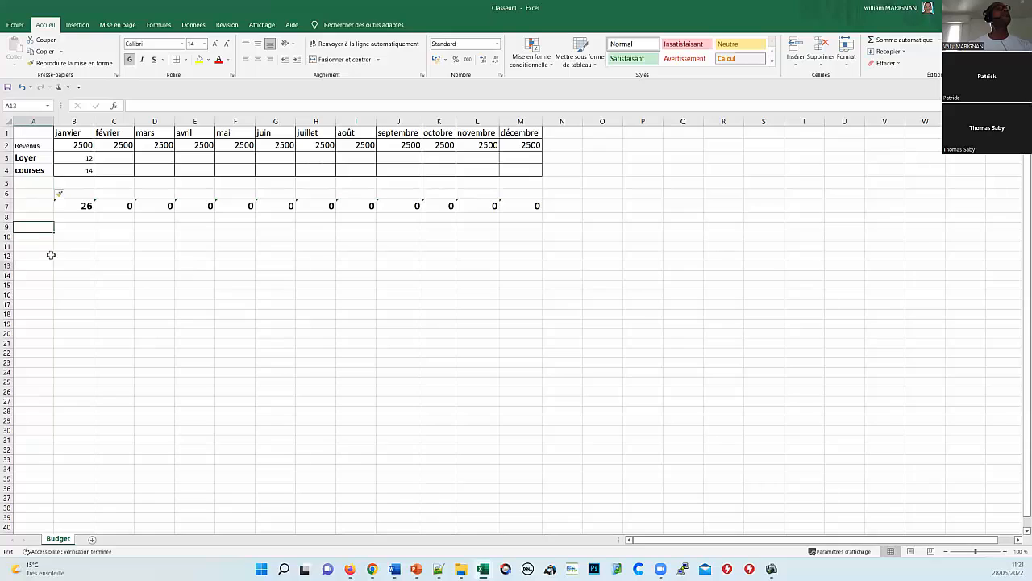
click(26, 181)
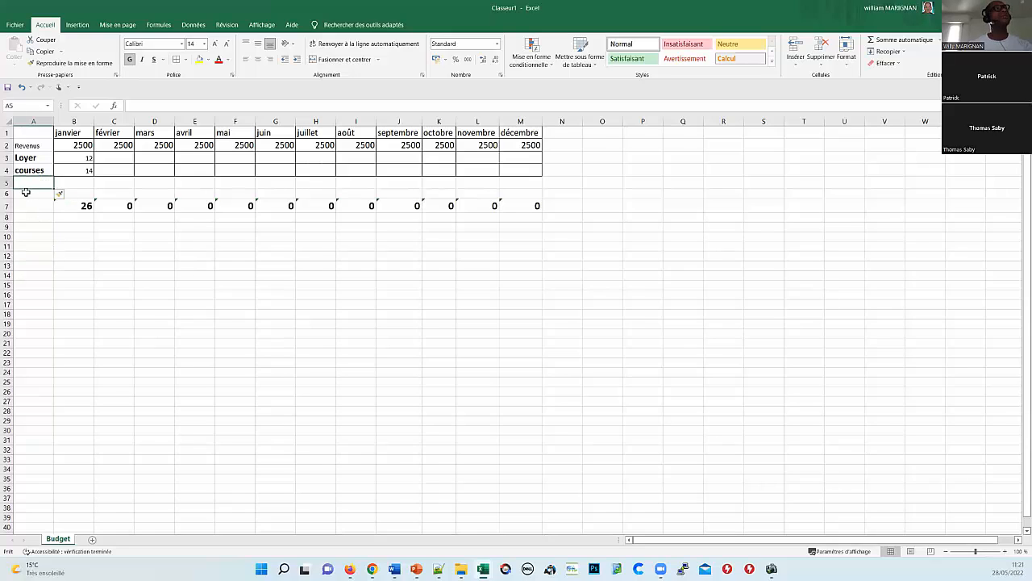
key(Down)
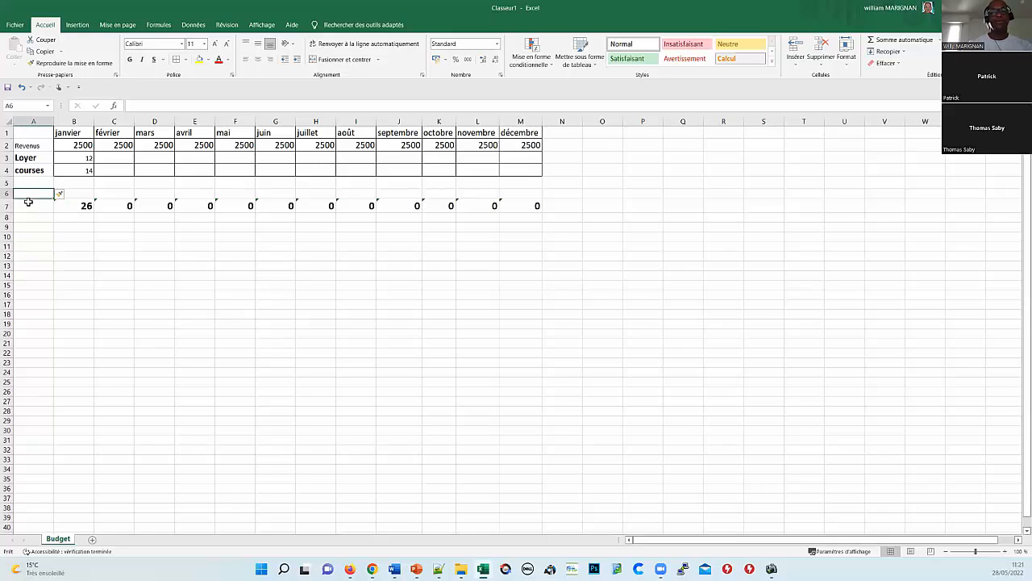
text(Total de)
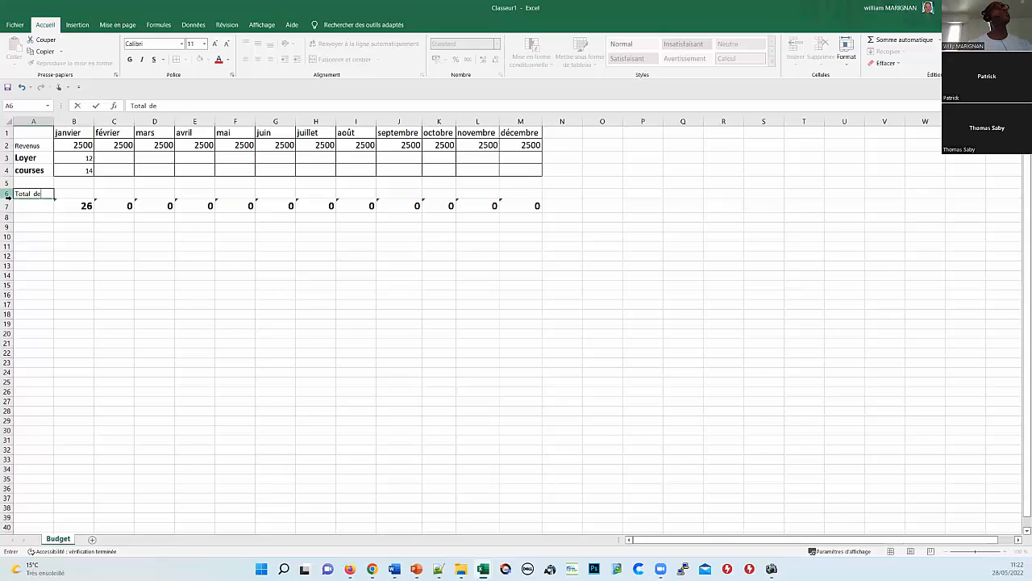
text(s dépenses)
key(Return)
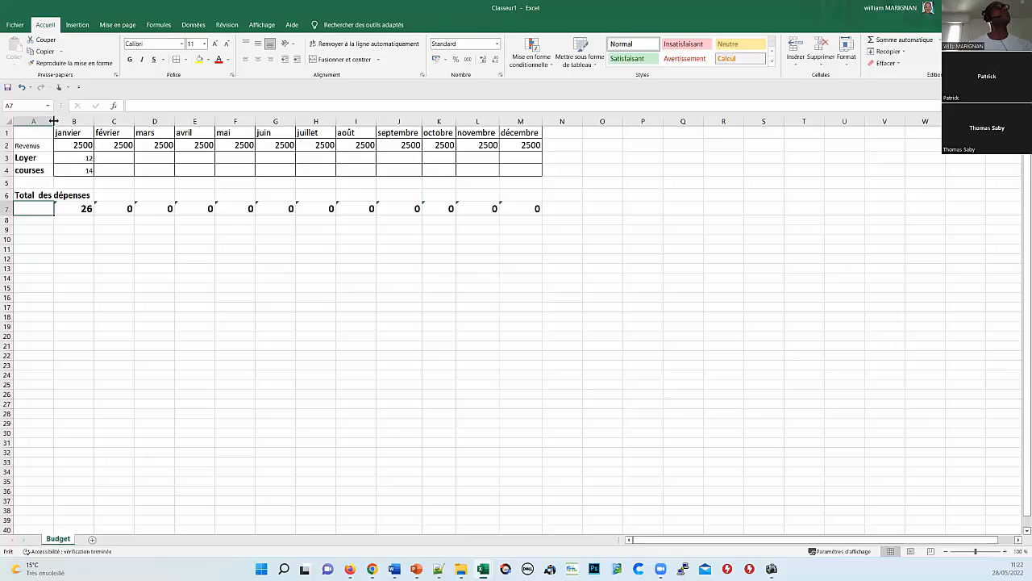
Step: Autofit column A to its label and add an automatic sum in B6
double_click(54, 121)
click(109, 198)
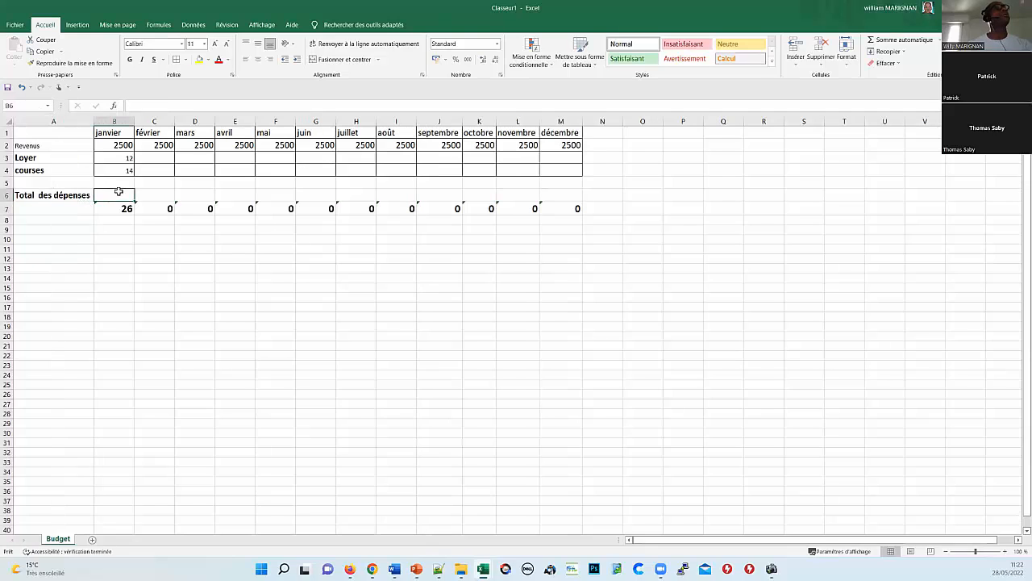
click(894, 39)
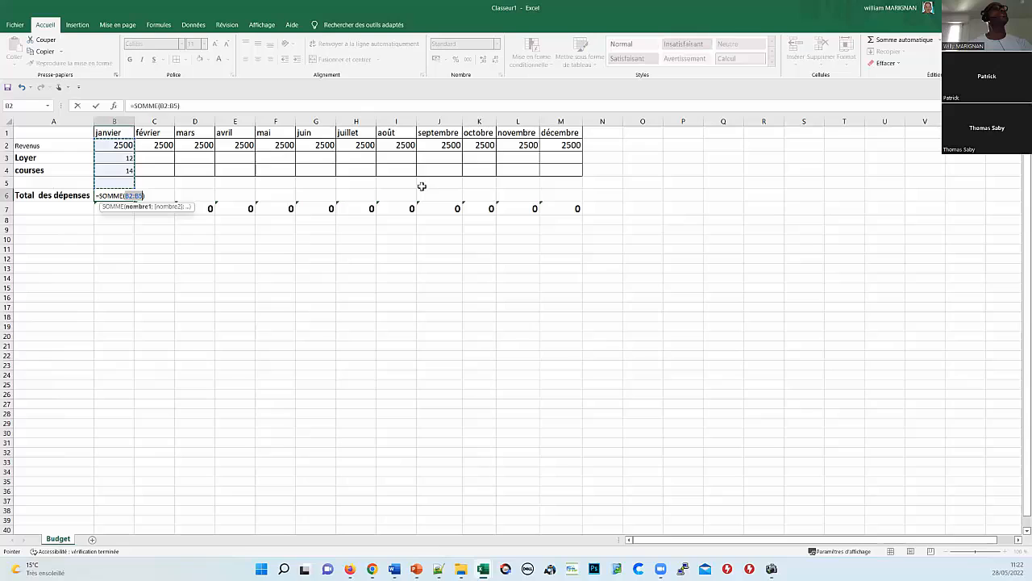
key(Return)
Step: Replace B6's total with =SOMME(B3:B5), showing 26 for janvier
click(134, 195)
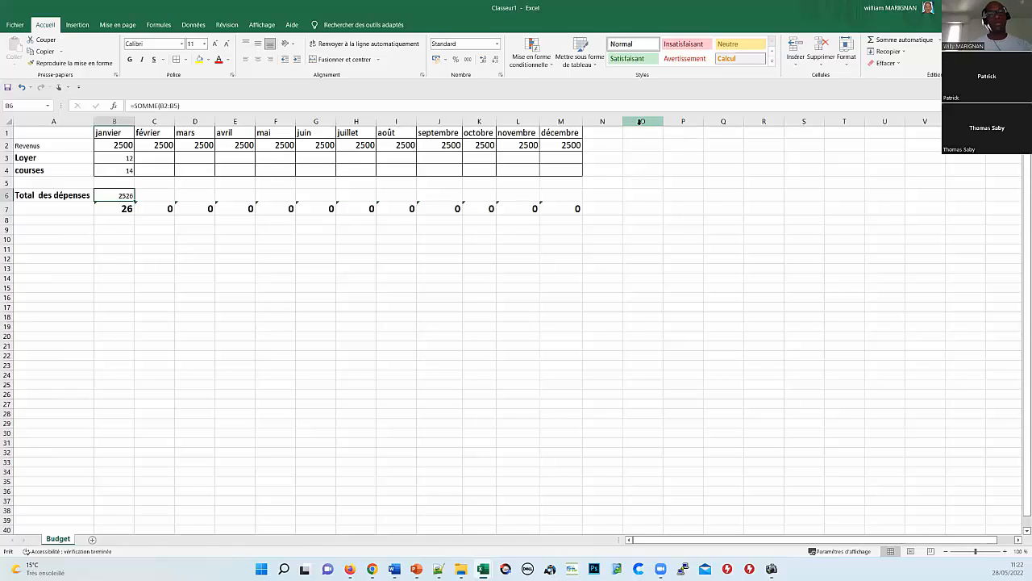
key(Delete)
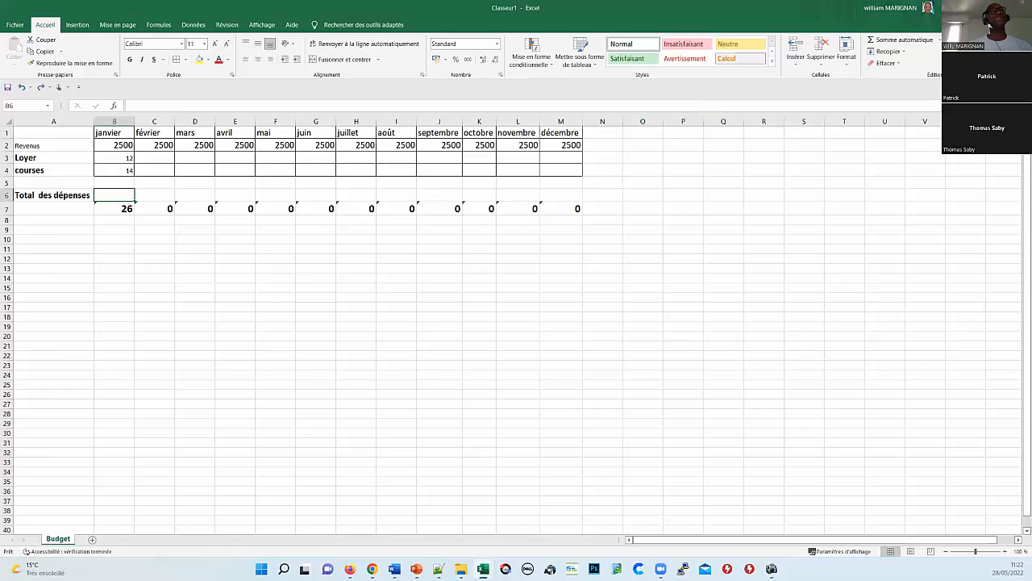
click(896, 39)
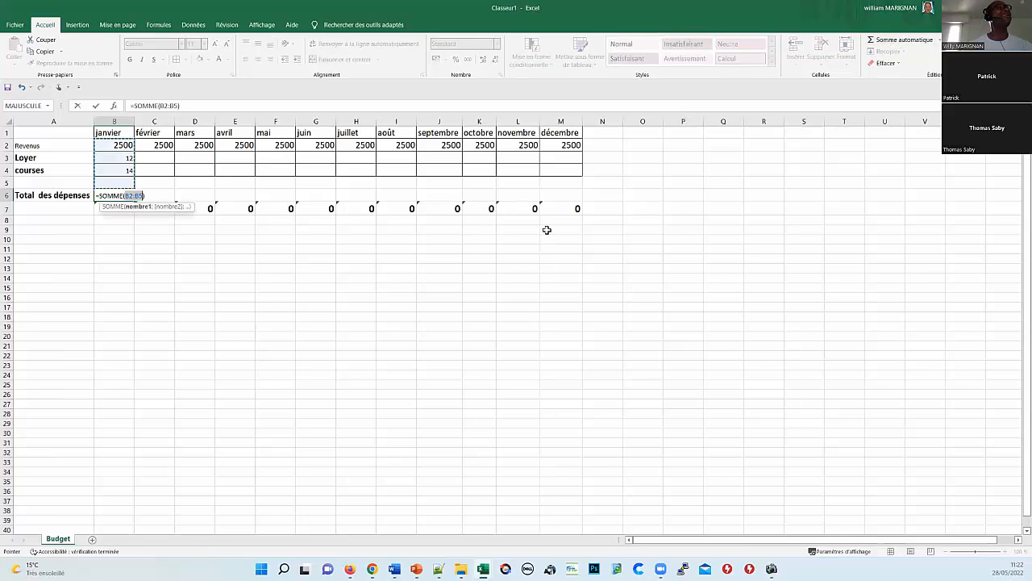
mouse_move(109, 156)
mouse_down()
mouse_move(114, 185)
mouse_move(114, 172)
mouse_up()
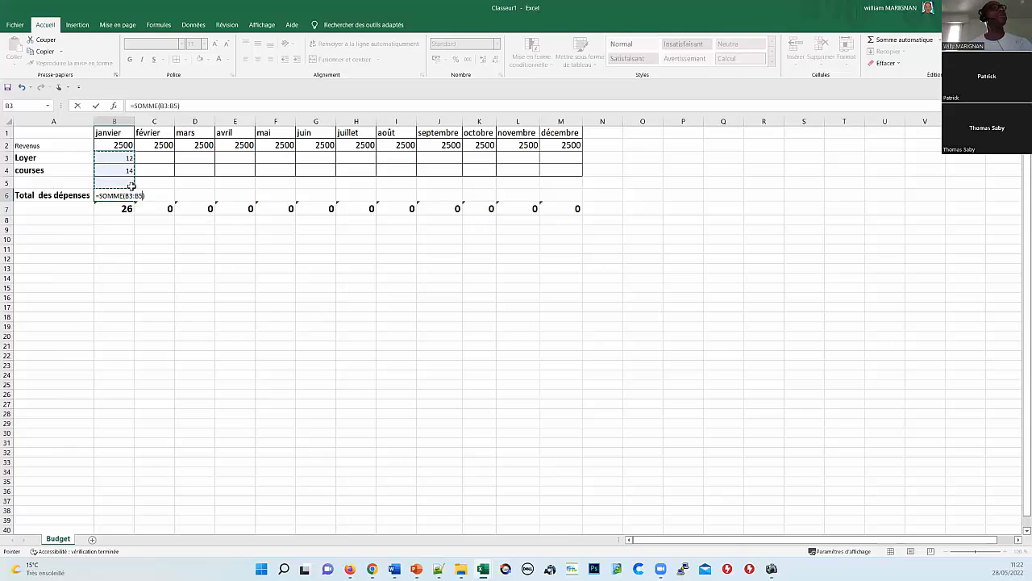
key(Return)
click(117, 196)
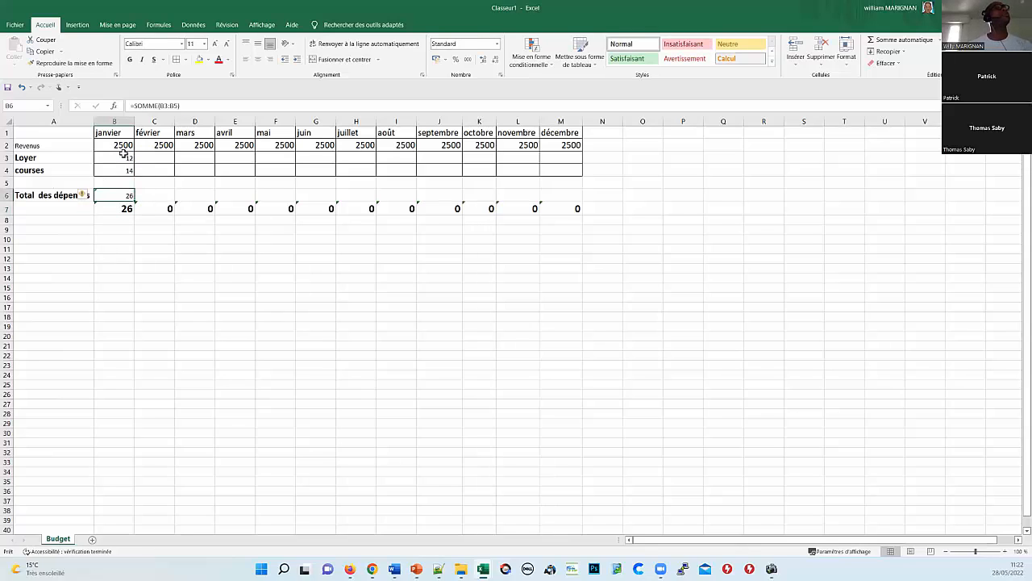
click(118, 158)
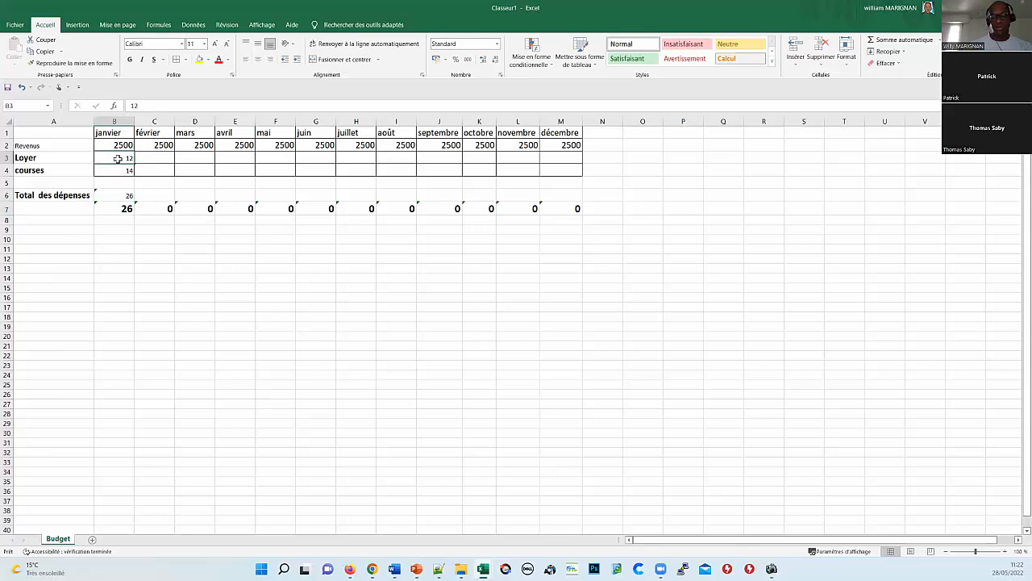
Step: Change janvier's Loyer to 1200 and courses to 500, totalling 1700
double_click(119, 158)
text(00)
key(Return)
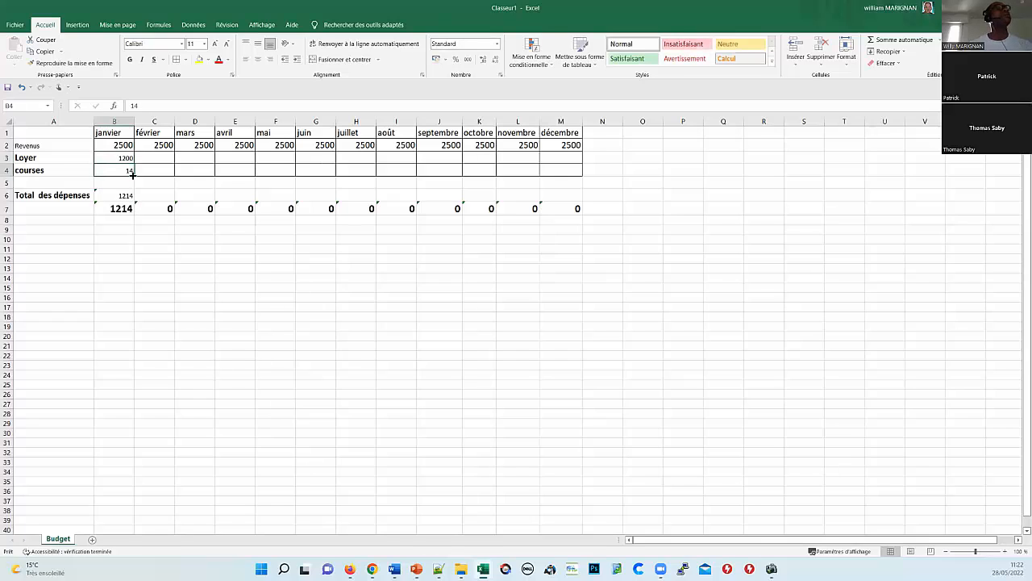
text(500)
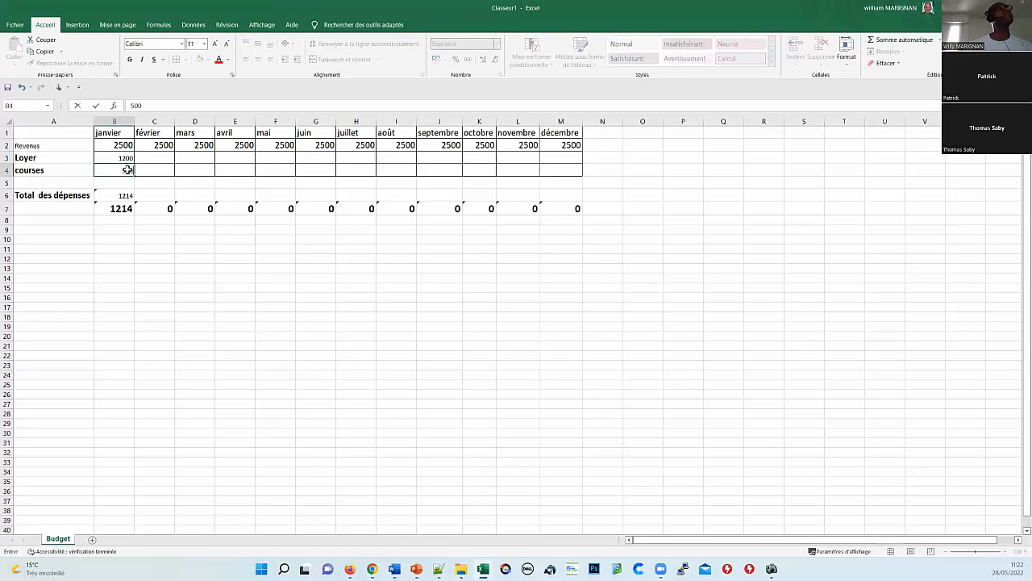
key(Return)
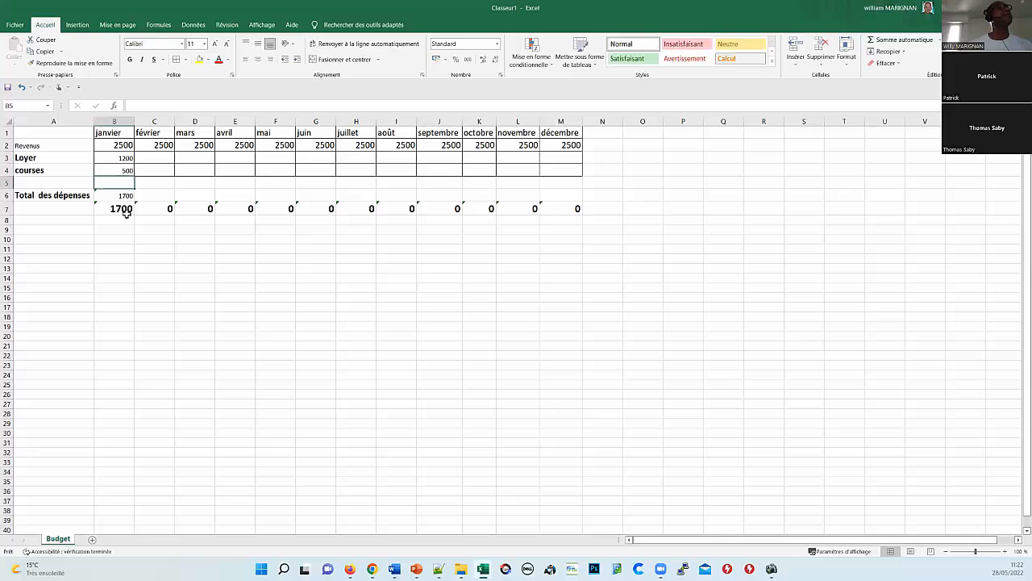
click(125, 197)
Step: Label cell A7 'Disponible'
key(Down)
key(Down)
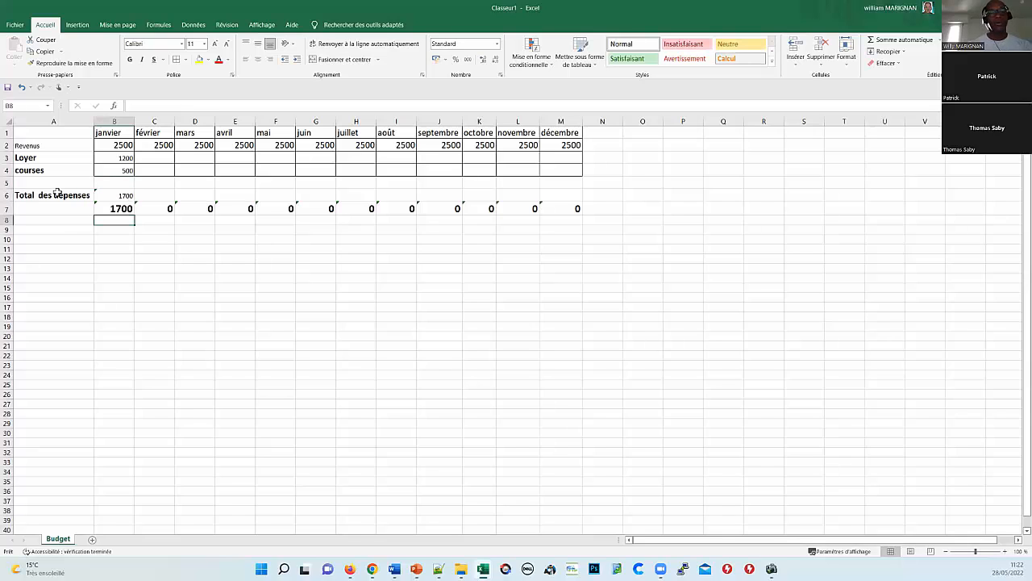
key(Up)
key(Left)
text(REST)
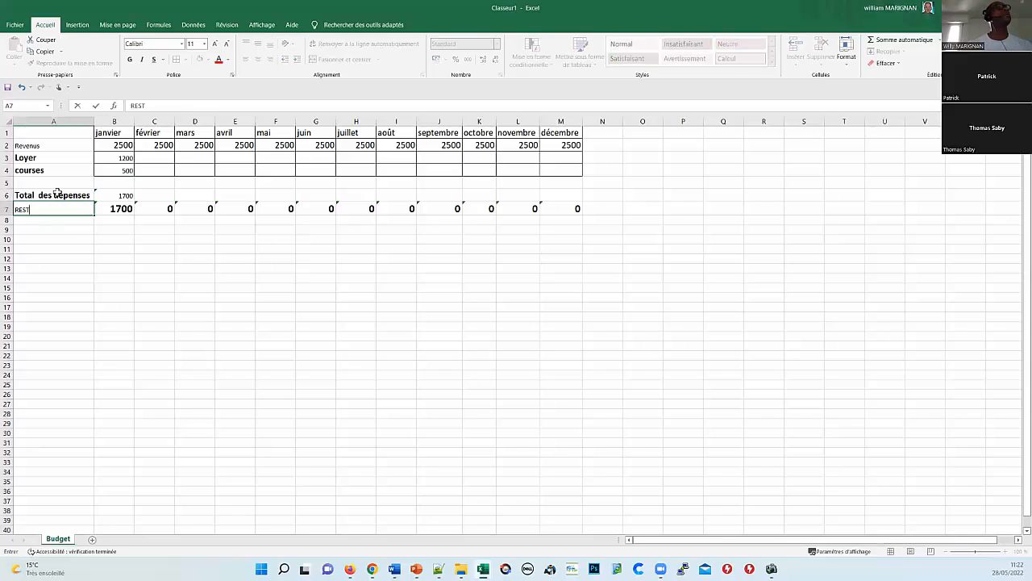
key(BackSpace)
key(BackSpace)
key(BackSpace)
key(BackSpace)
text(DUS)
key(BackSpace)
key(BackSpace)
text(us)
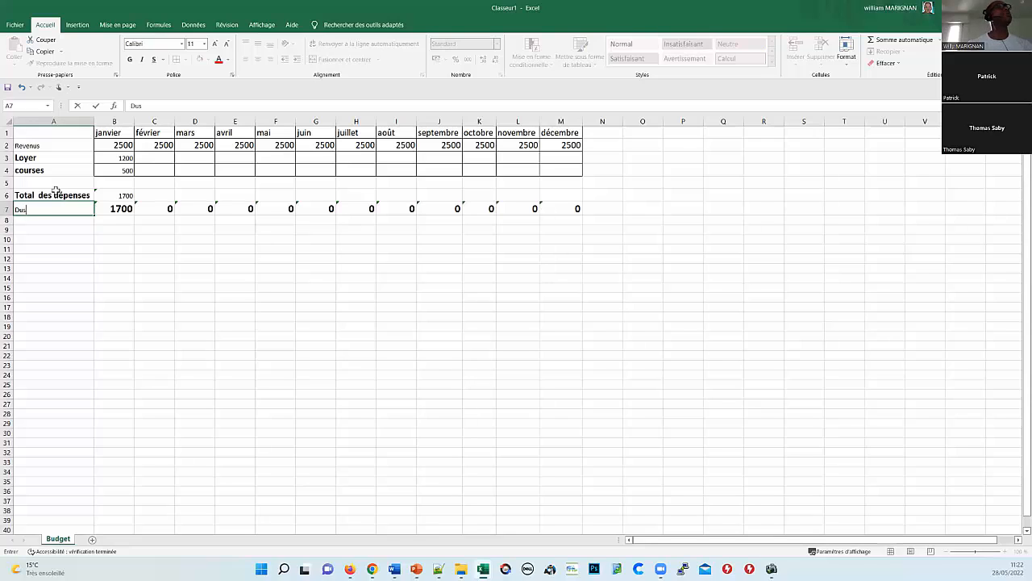
key(BackSpace)
key(BackSpace)
text(isponible)
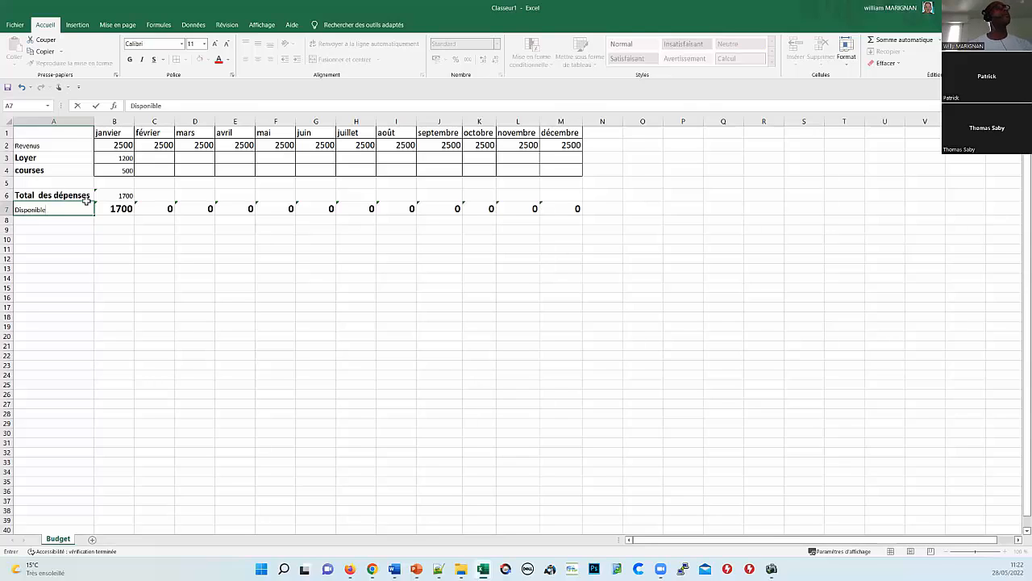
key(Return)
click(125, 218)
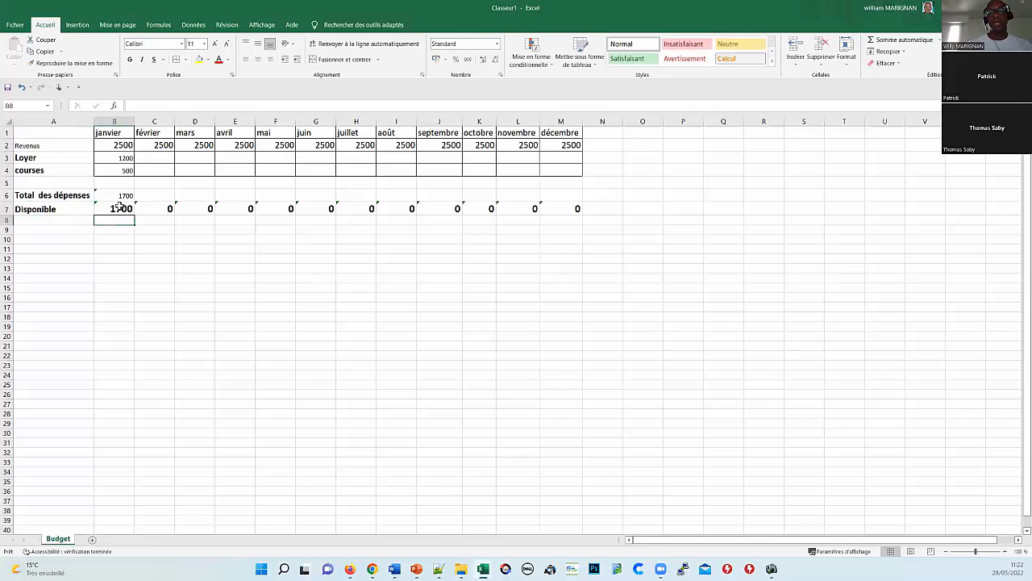
click(119, 207)
Step: Set janvier's Disponible in B7 to =B2-B6, showing 800
text(=)
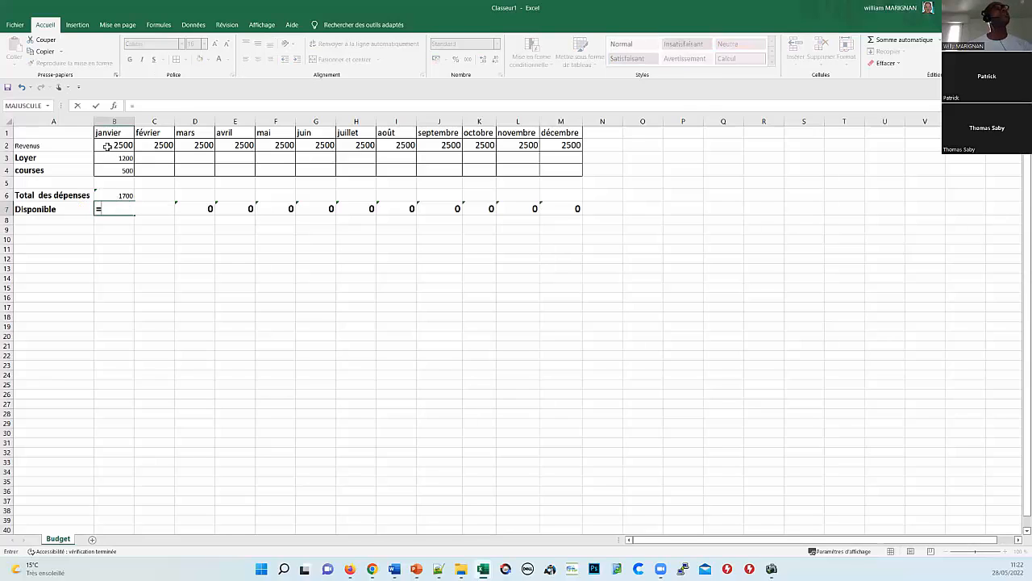
click(124, 144)
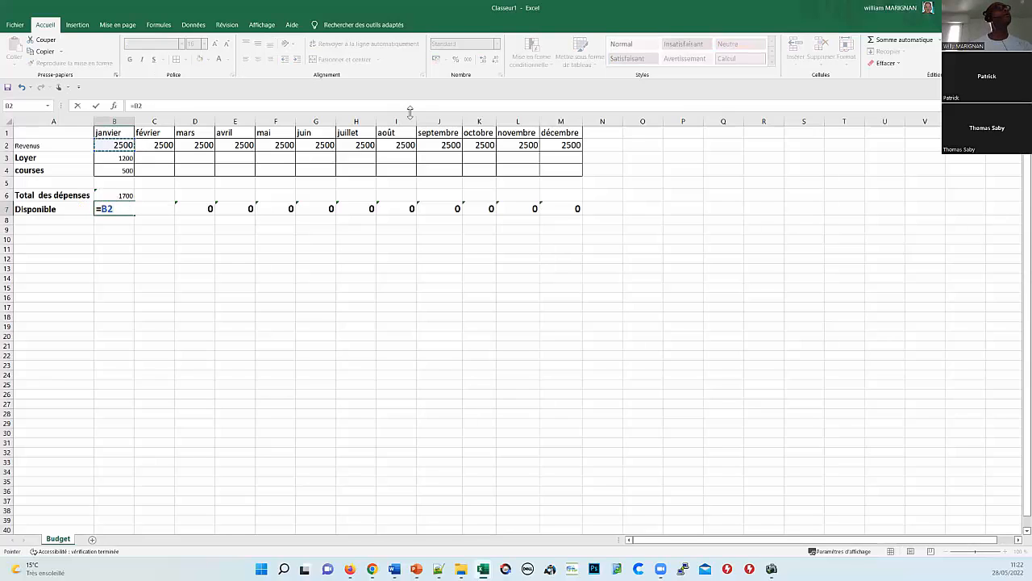
text(-)
click(122, 170)
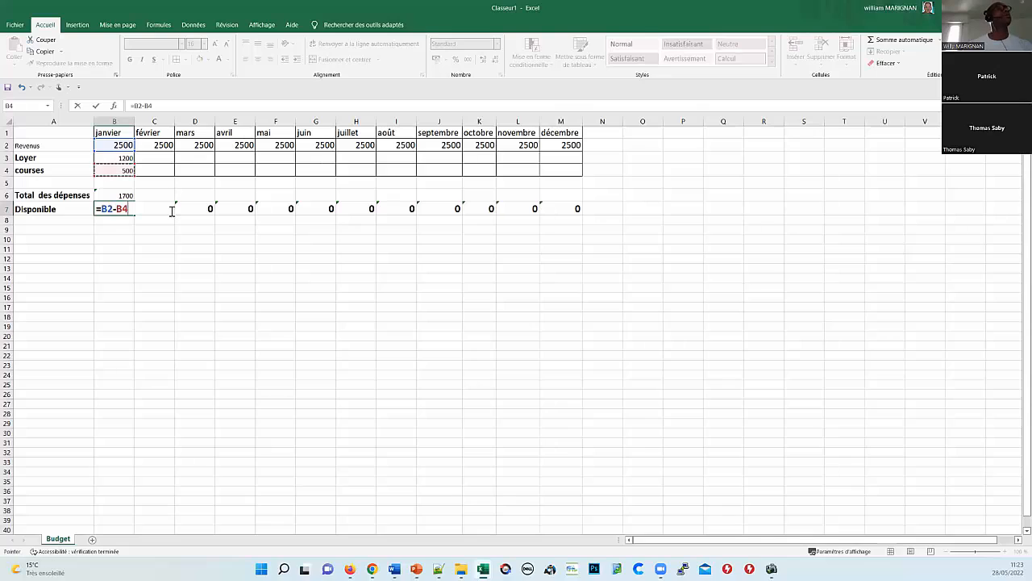
click(125, 196)
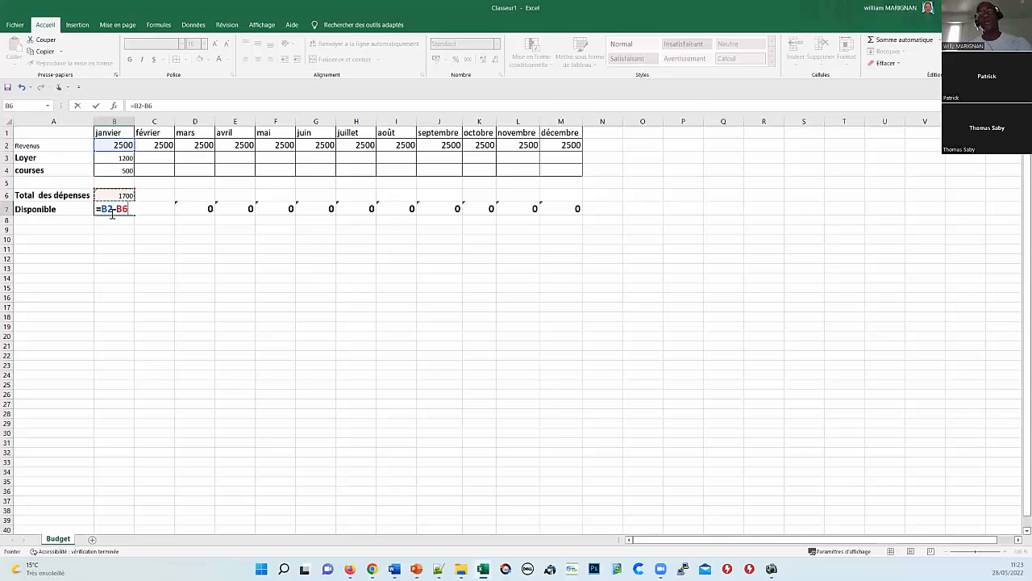
key(Return)
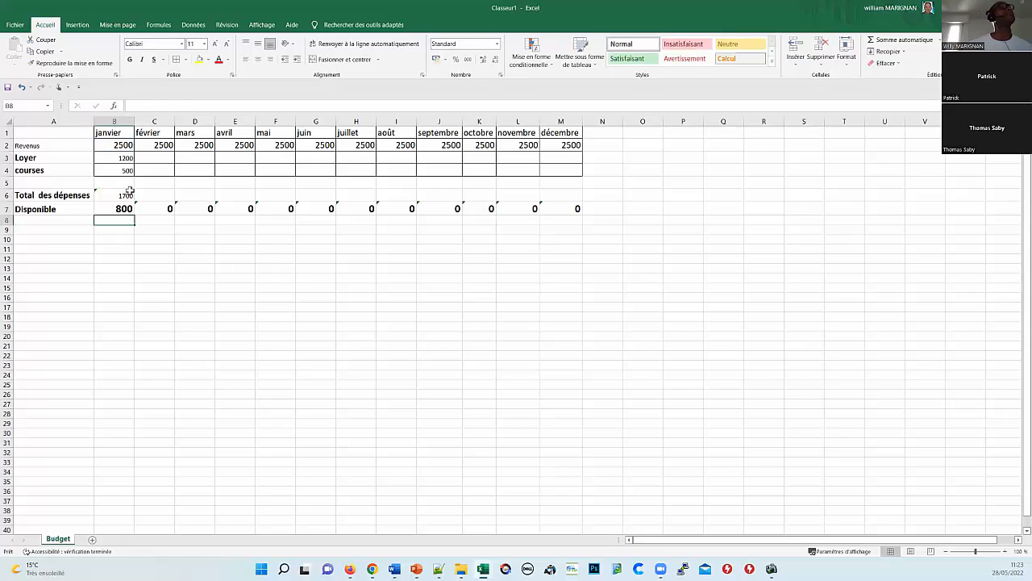
Step: Check B6's SOMME formula and start saving the workbook with Ctrl+S
click(129, 191)
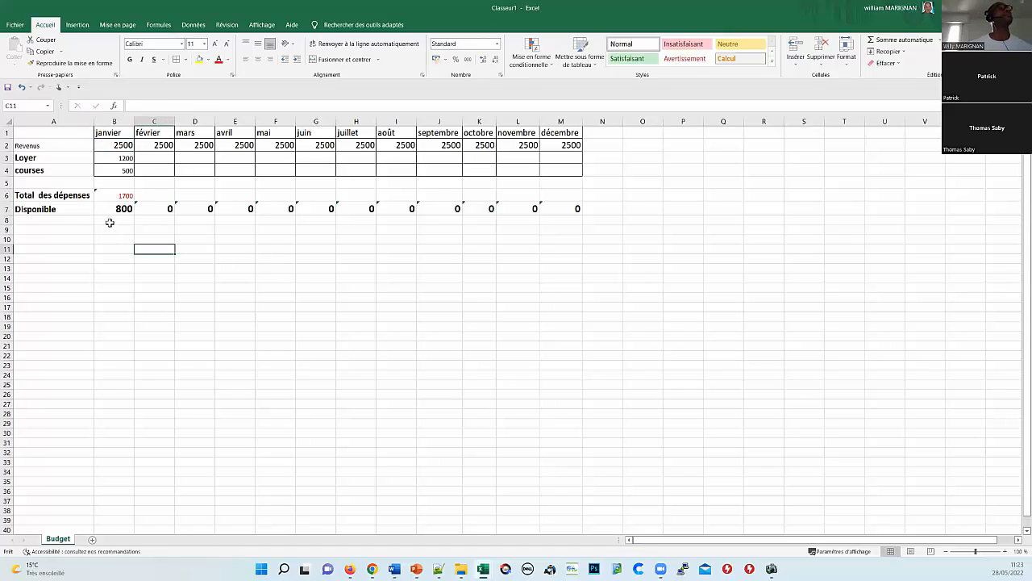
click(113, 197)
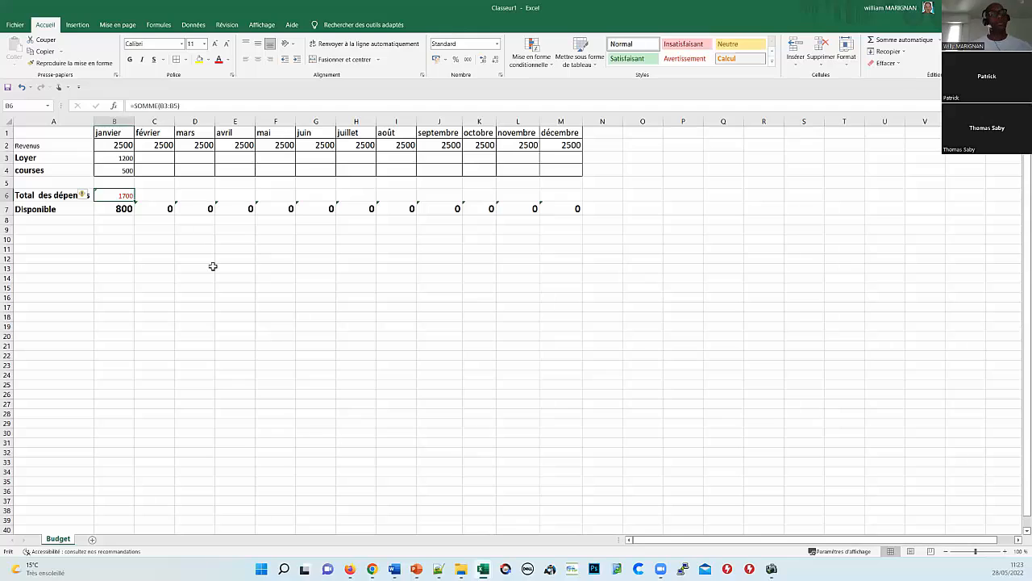
key(Down)
key(Down)
key(ctrl+s)
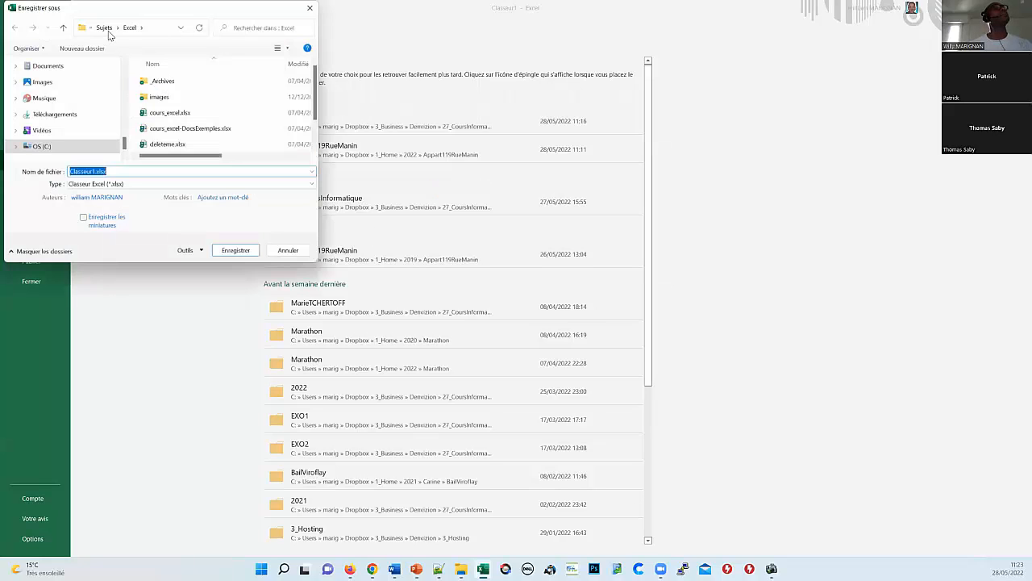
Step: Browse up to OrganismesDeFormation and into the AstucesFormations folder
click(106, 28)
click(108, 28)
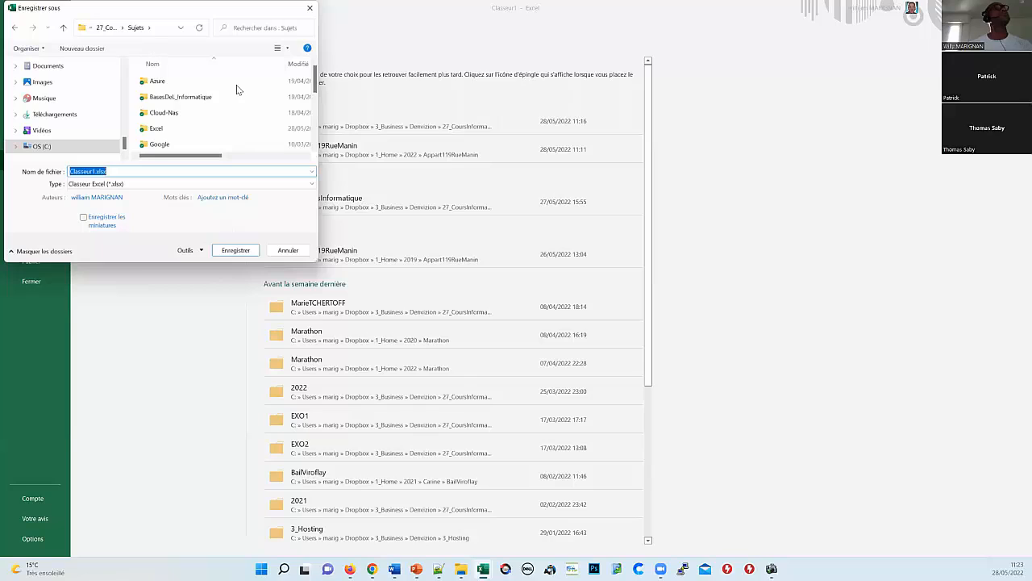
scroll(196, 121, down, 1)
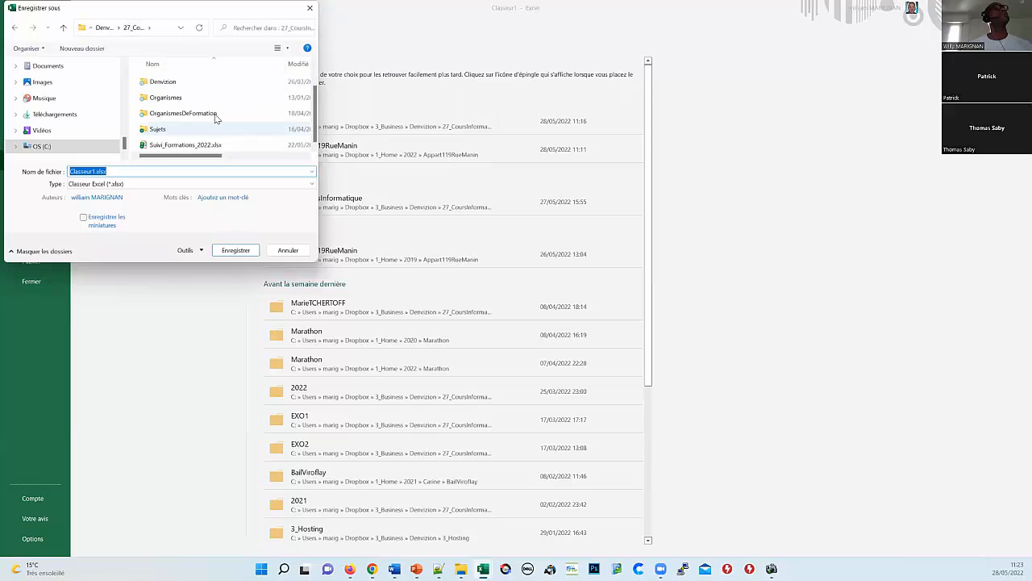
double_click(215, 115)
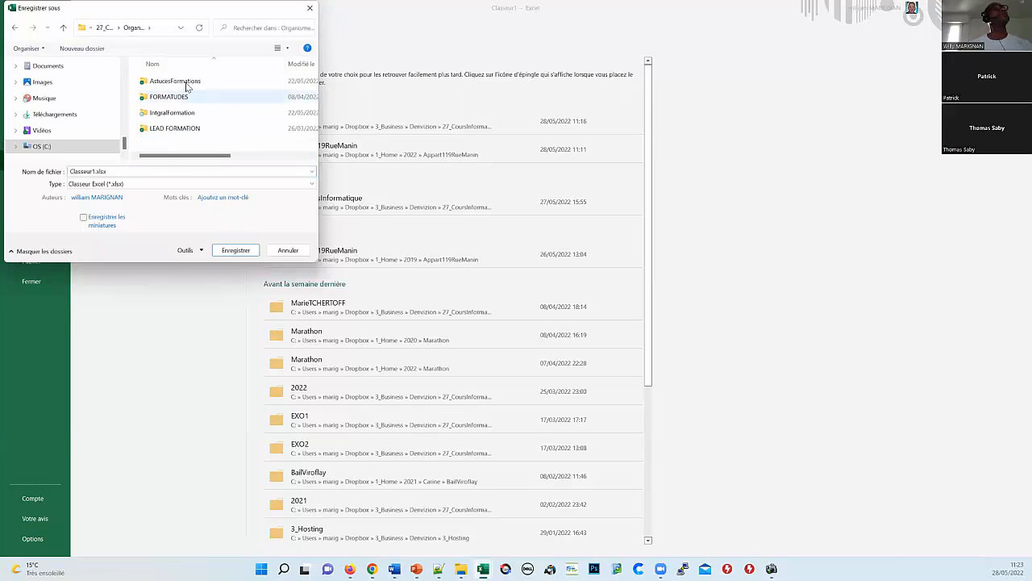
click(194, 85)
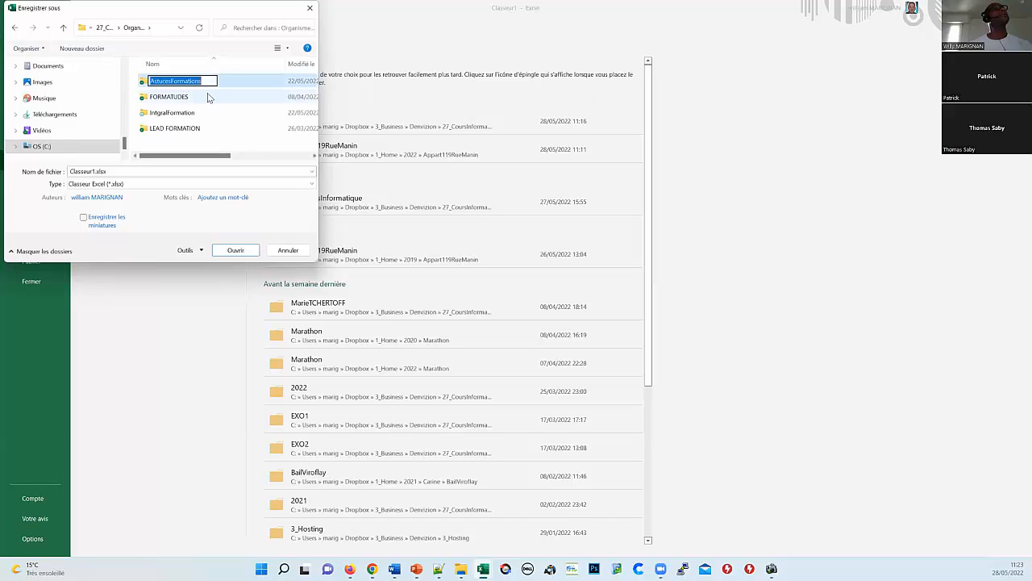
key(Return)
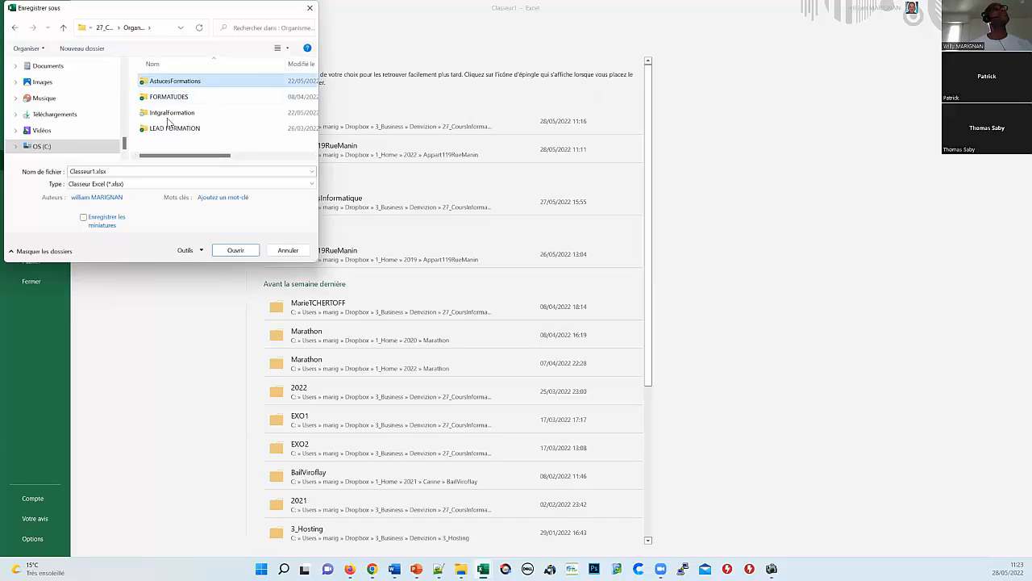
key(Return)
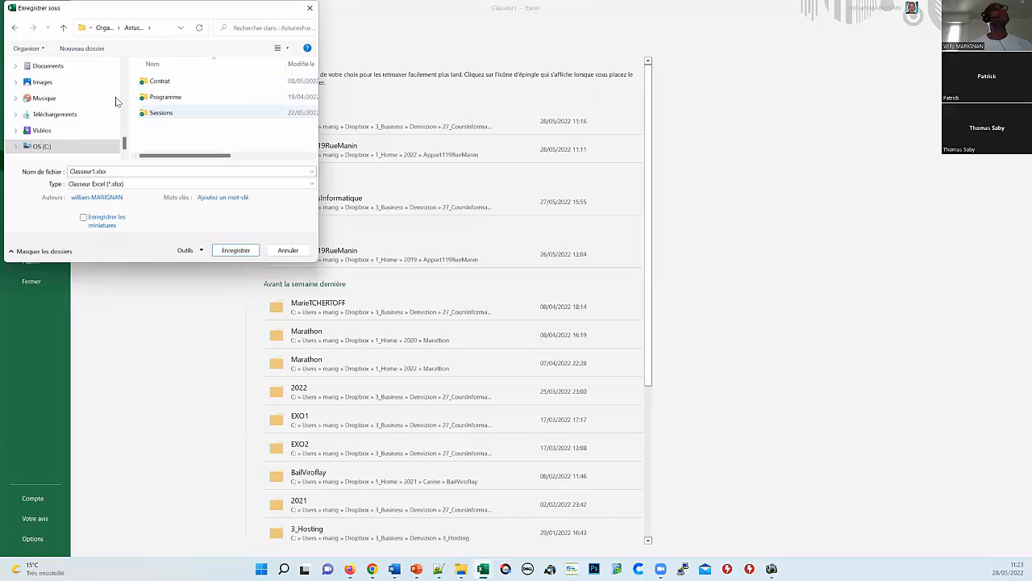
Step: Create a new folder named eleves inside AstucesFormations and open it
click(89, 49)
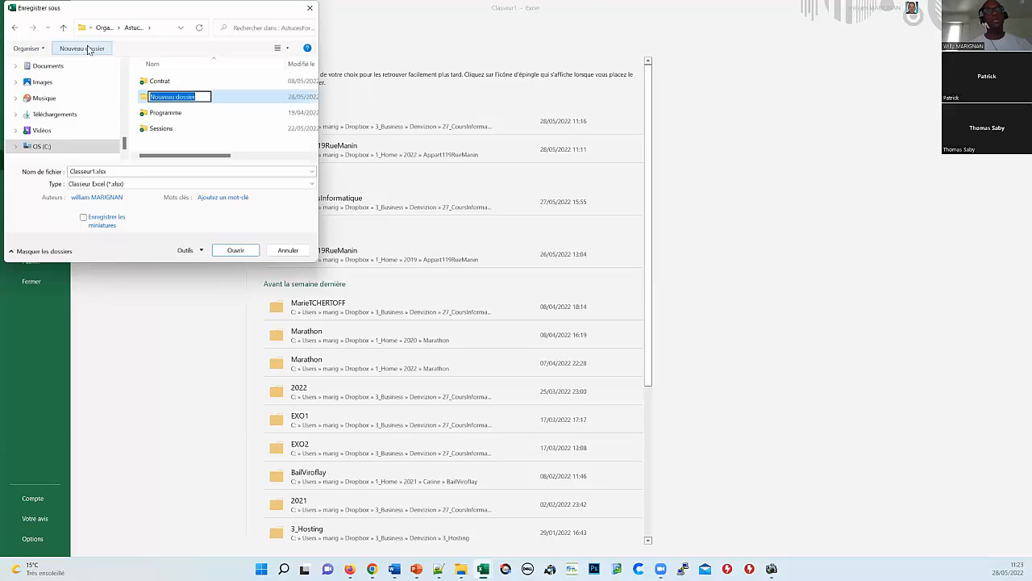
text(cle)
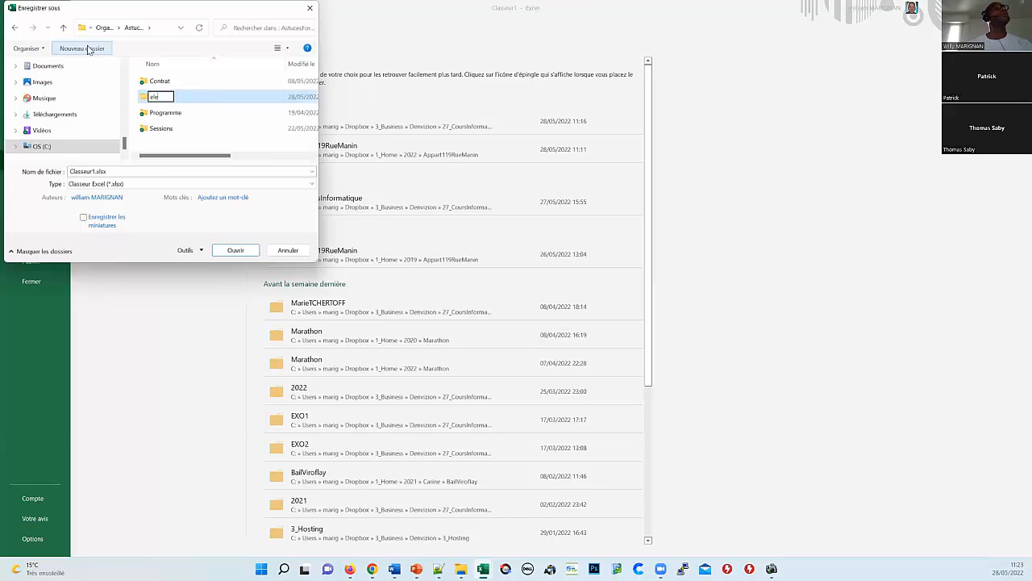
text(ves)
key(Return)
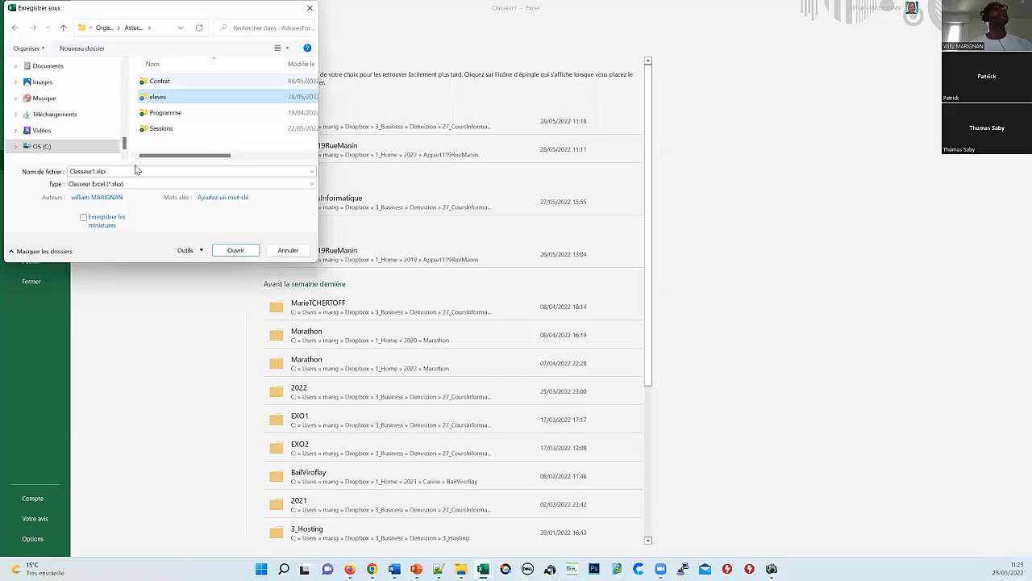
key(Return)
click(94, 171)
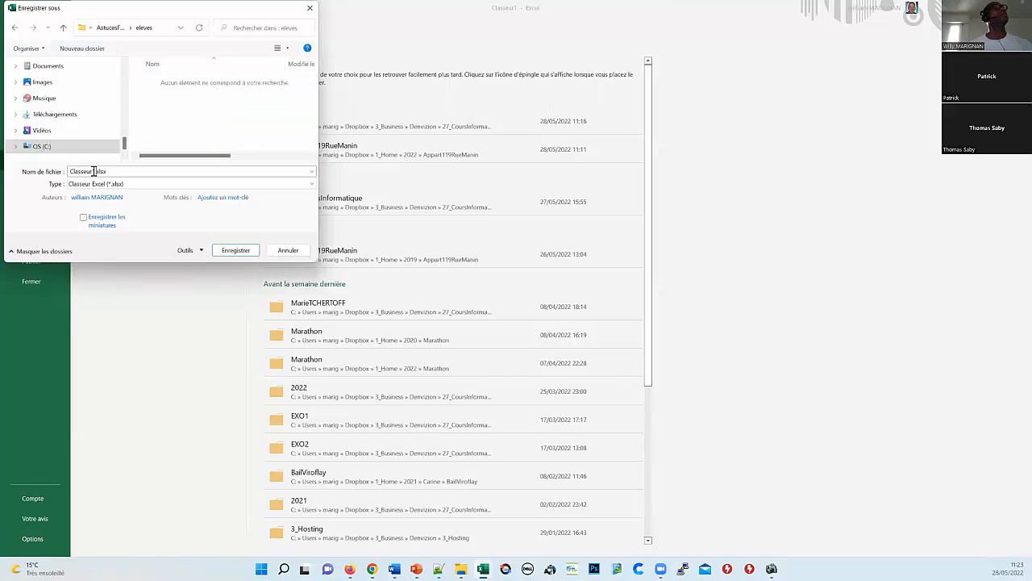
Step: Replace Classeur1 with the student's name plus the date 28052022 and save the workbook
drag(94, 171, 62, 162)
click(93, 171)
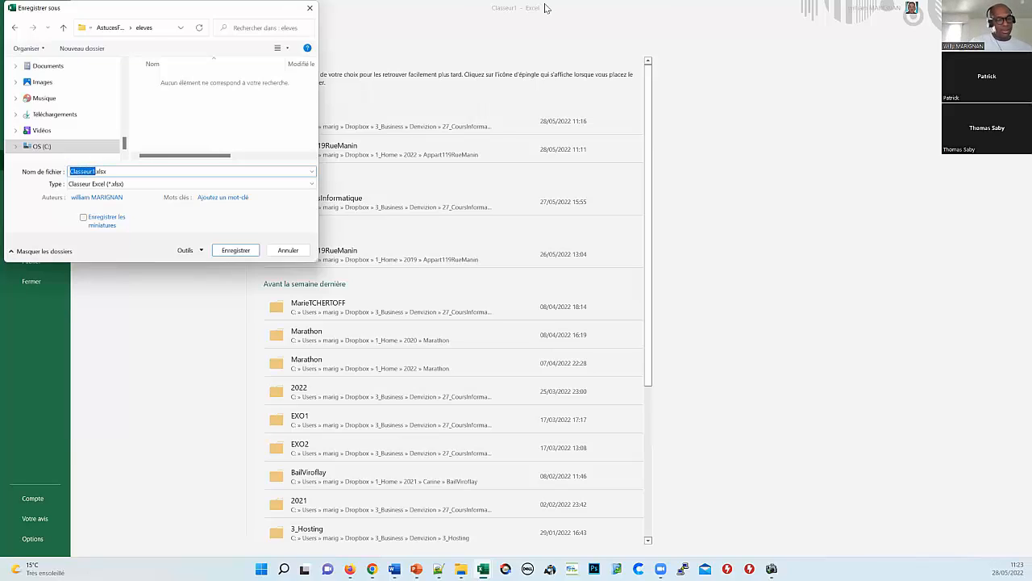
text(tt)
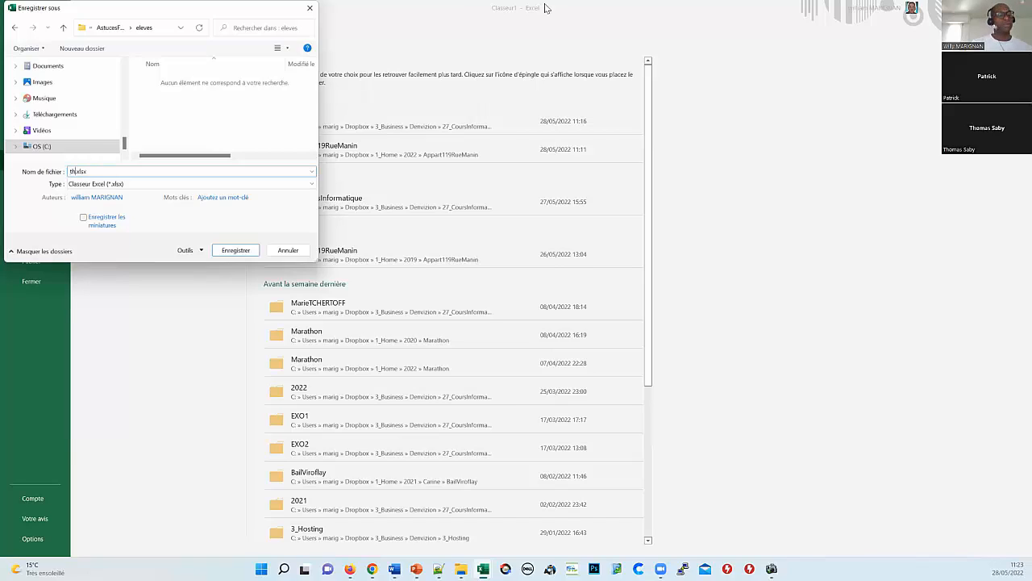
text(oma)
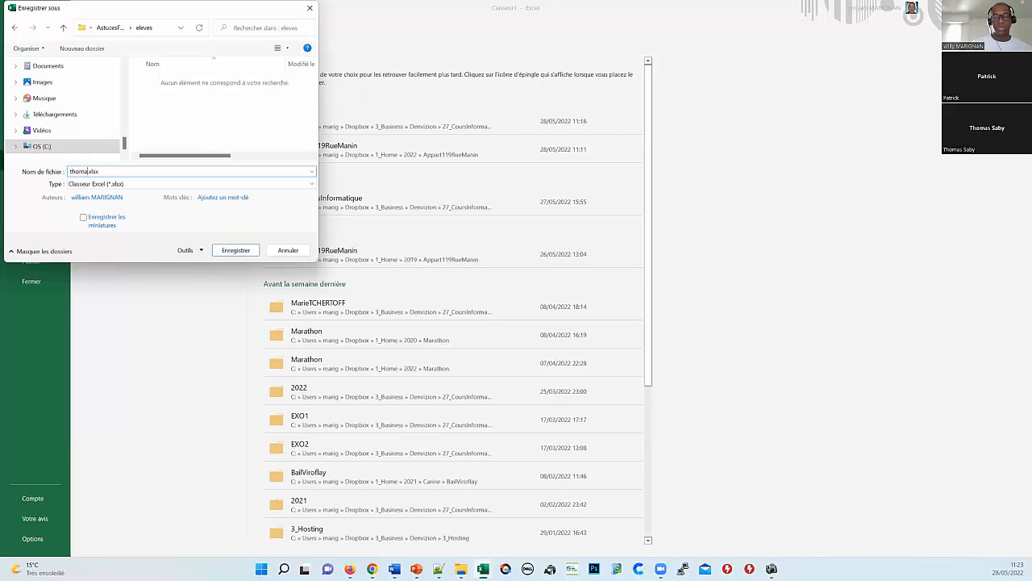
text(s-28052022)
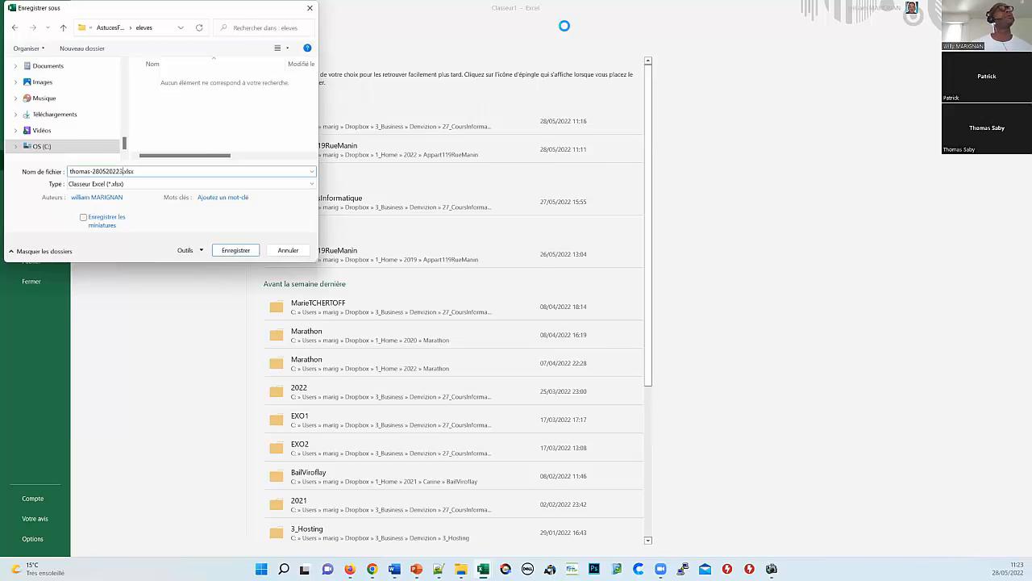
key(Return)
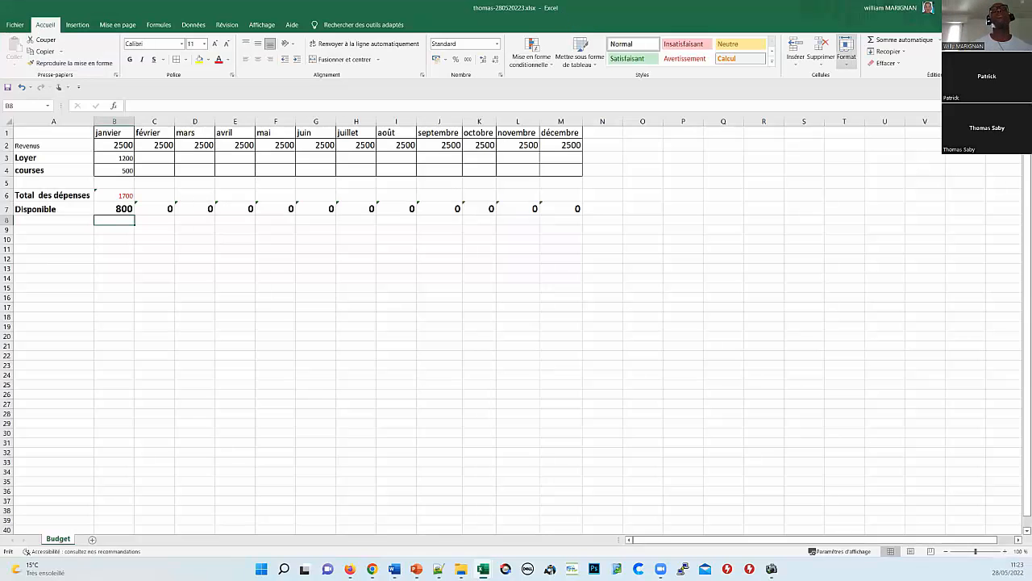